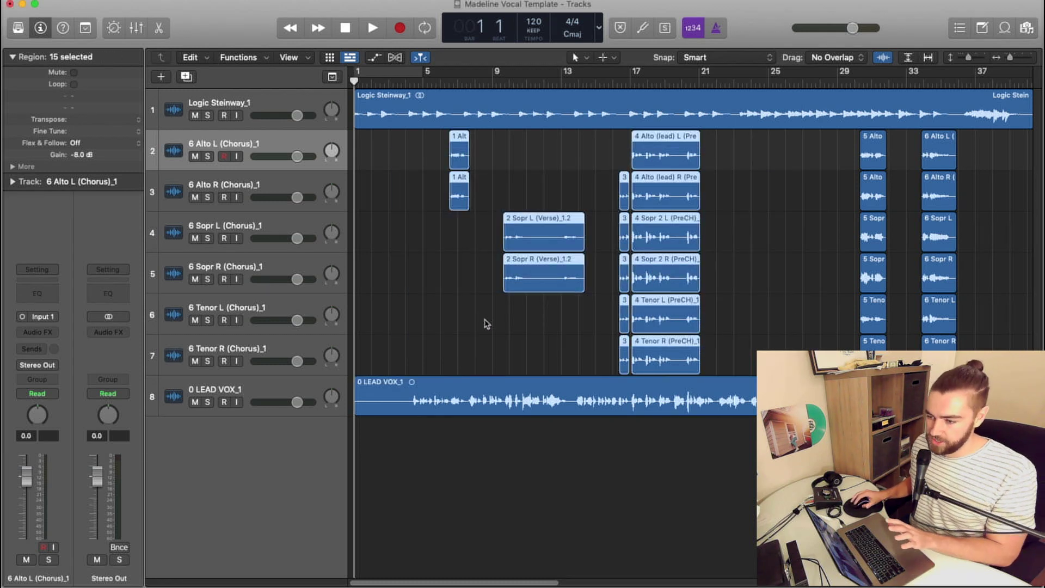
Marquee-select and deselect the vocal regions, then show the Mixer below the tracks with X.
left_click_drag(448, 321, 443, 413)
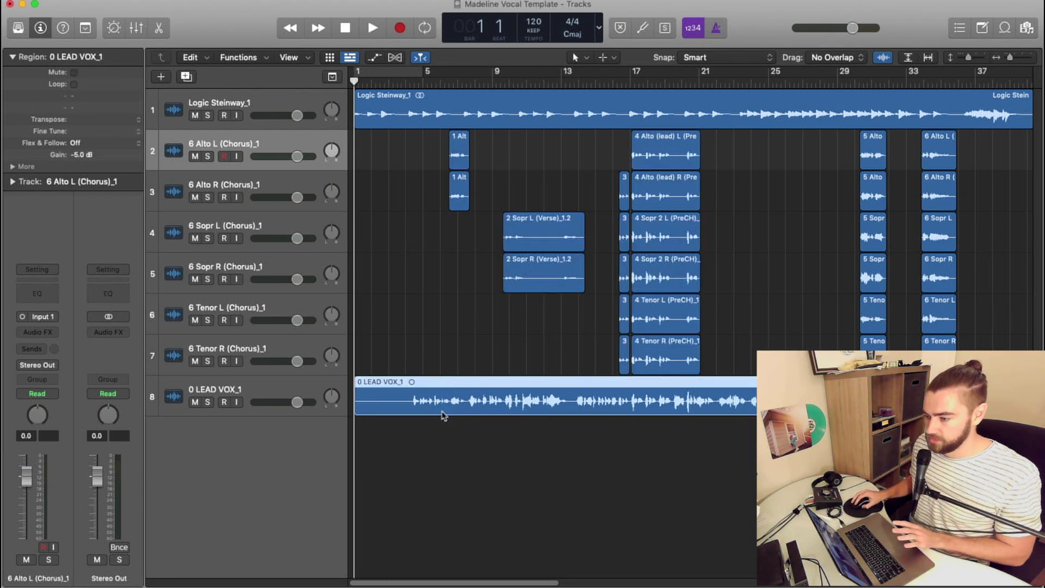
left_click(430, 441)
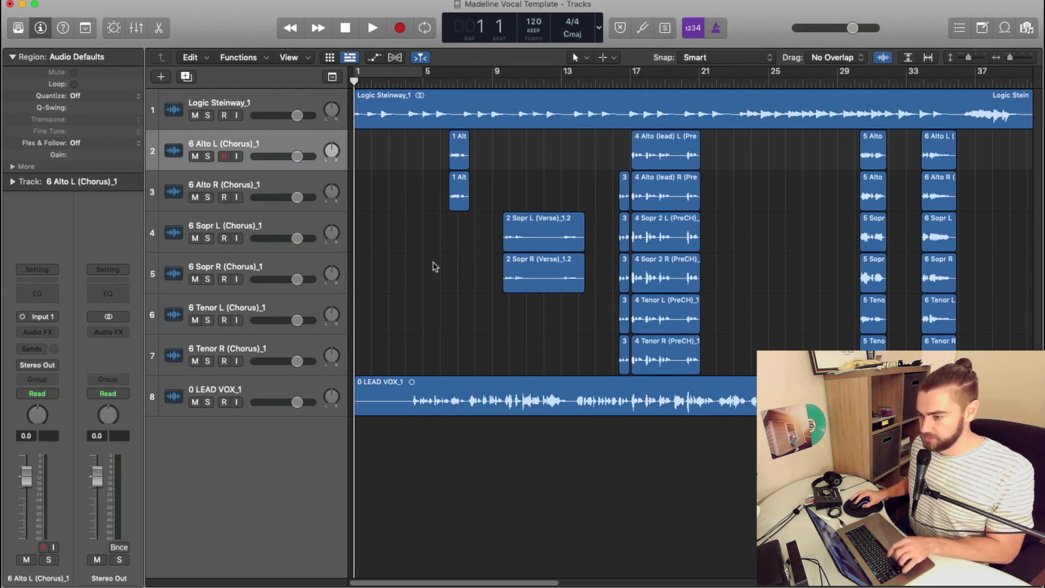
key("x")
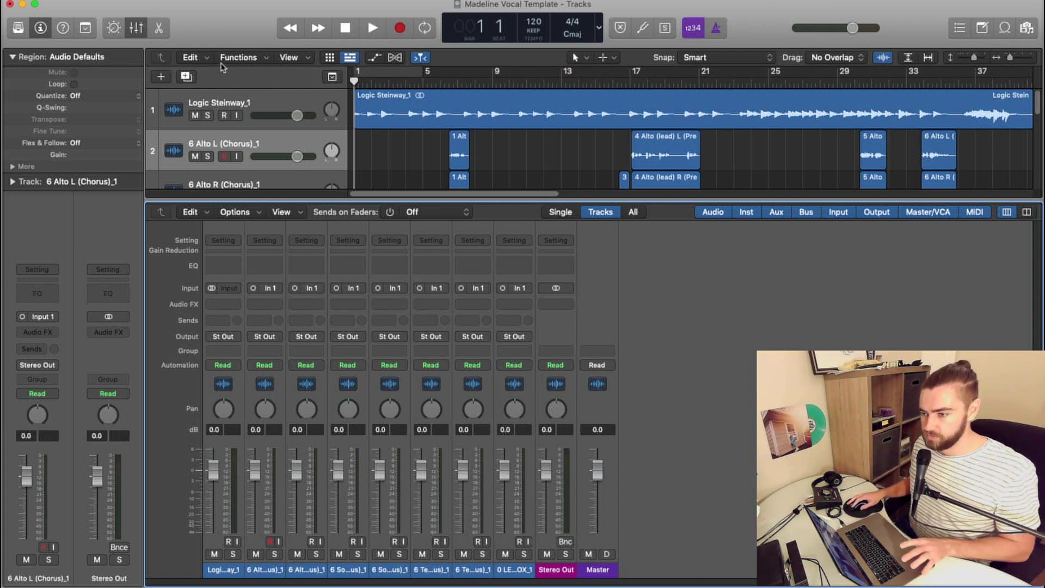
Route the piano to Bus 1 and name its aux 'Instrument BUS'.
left_click(223, 336)
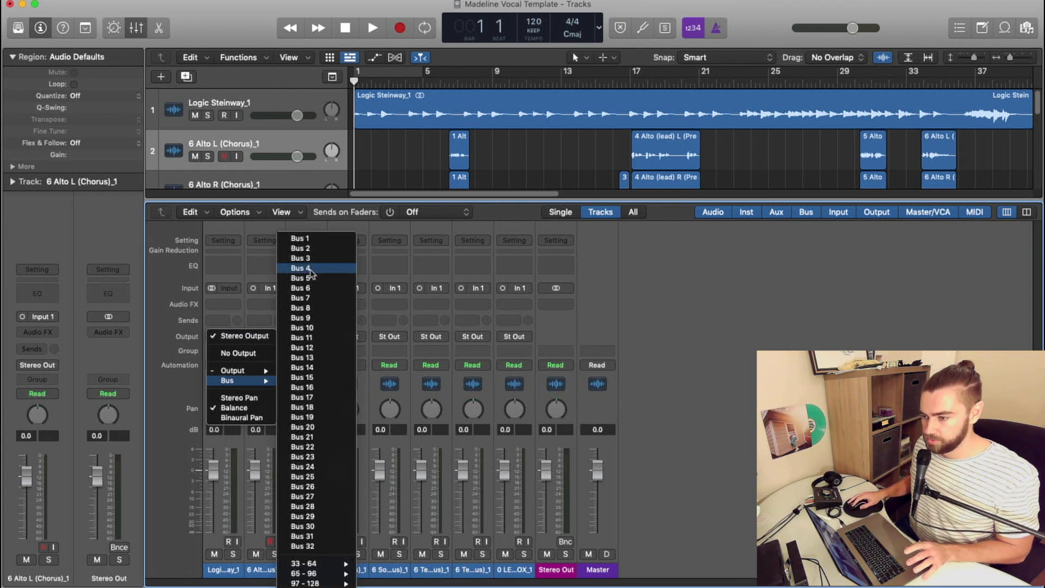
key("Escape")
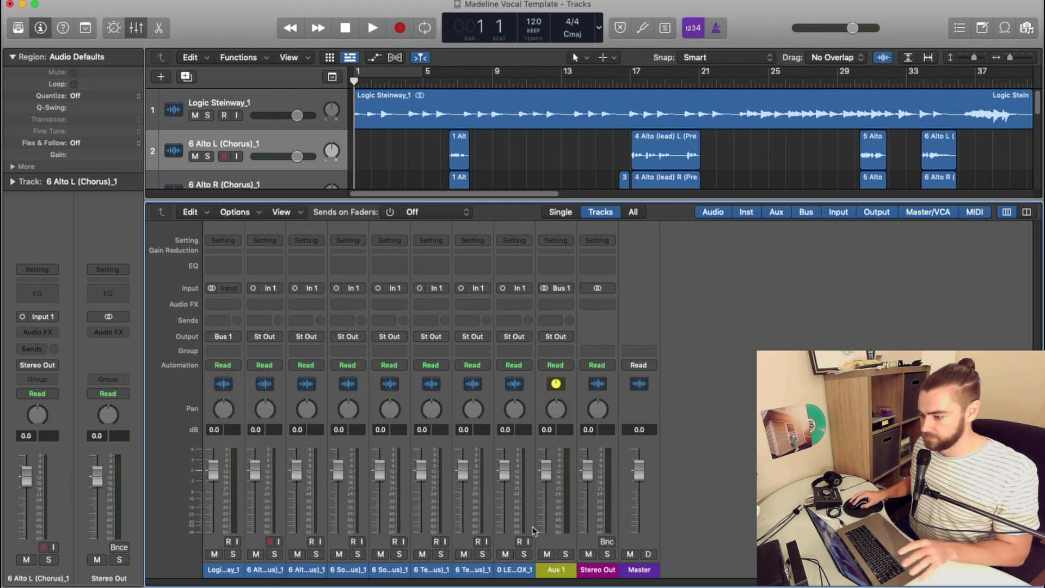
double_click(547, 570)
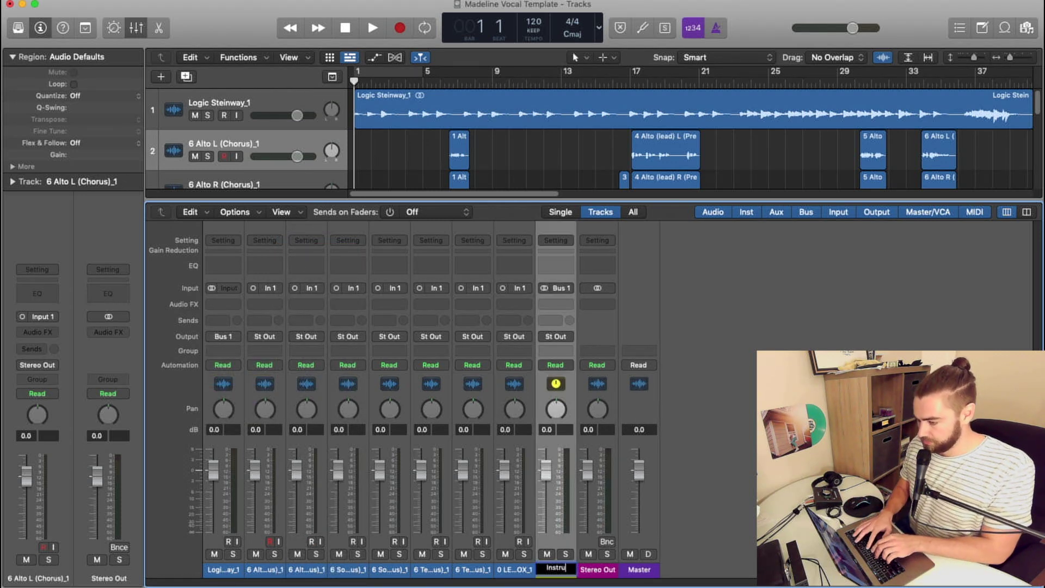
type("BUS")
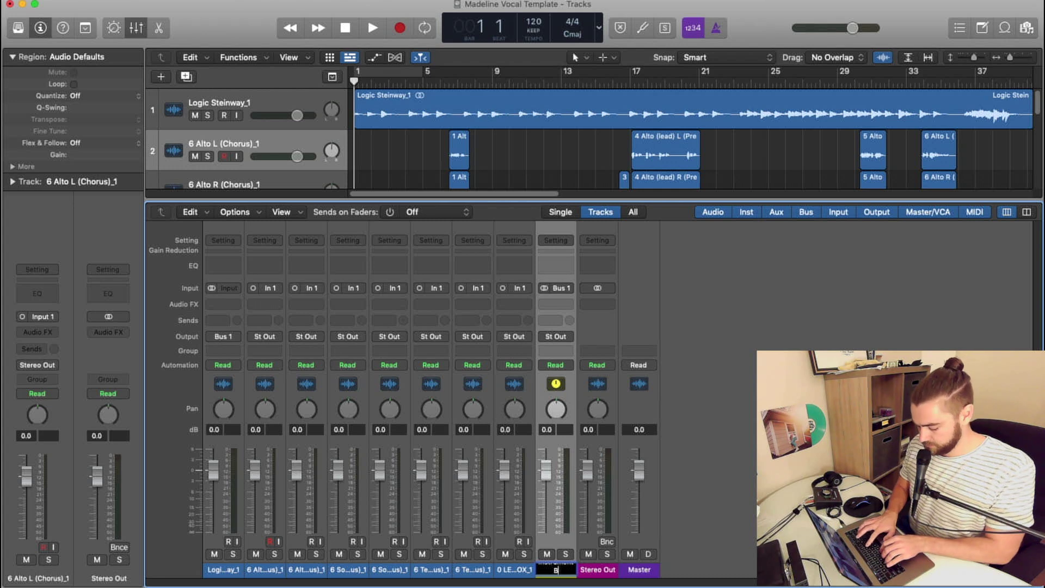
key("Return")
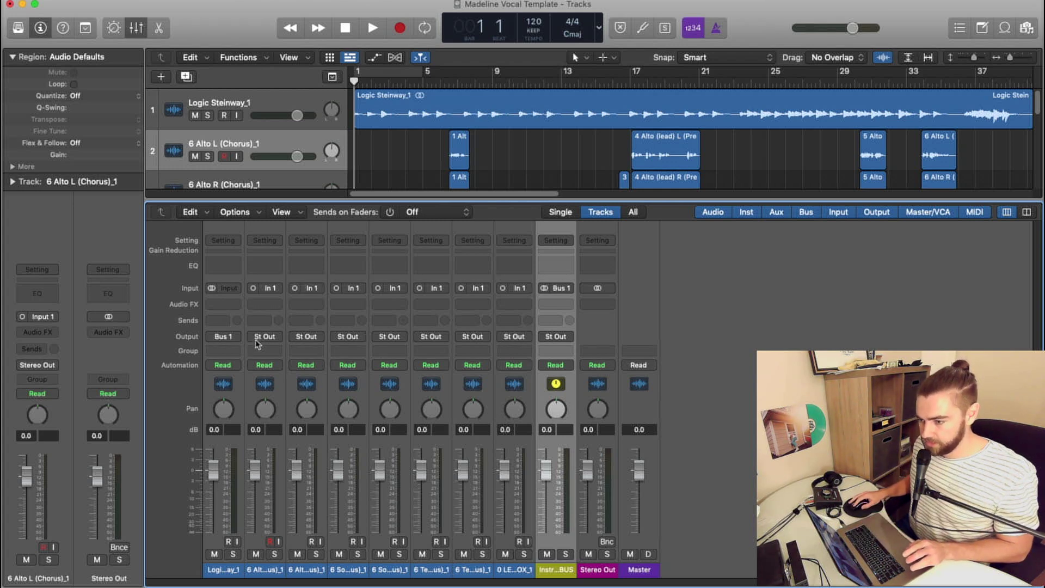
Send the backing vocal strips to Bus 2 and name that aux 'BGV BUS'.
left_click_drag(284, 333, 484, 341)
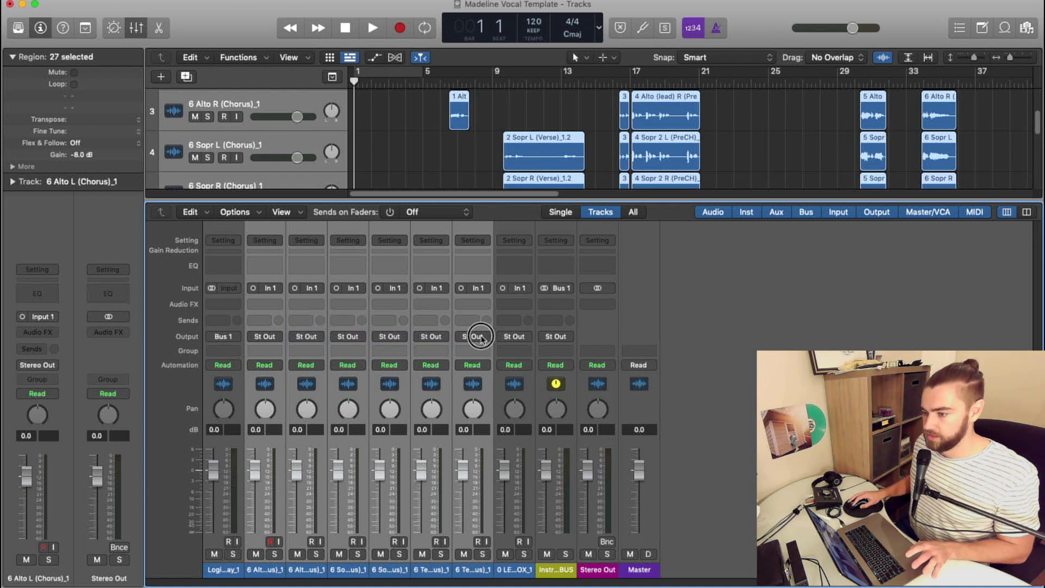
left_click(485, 337)
mouse_move(489, 381)
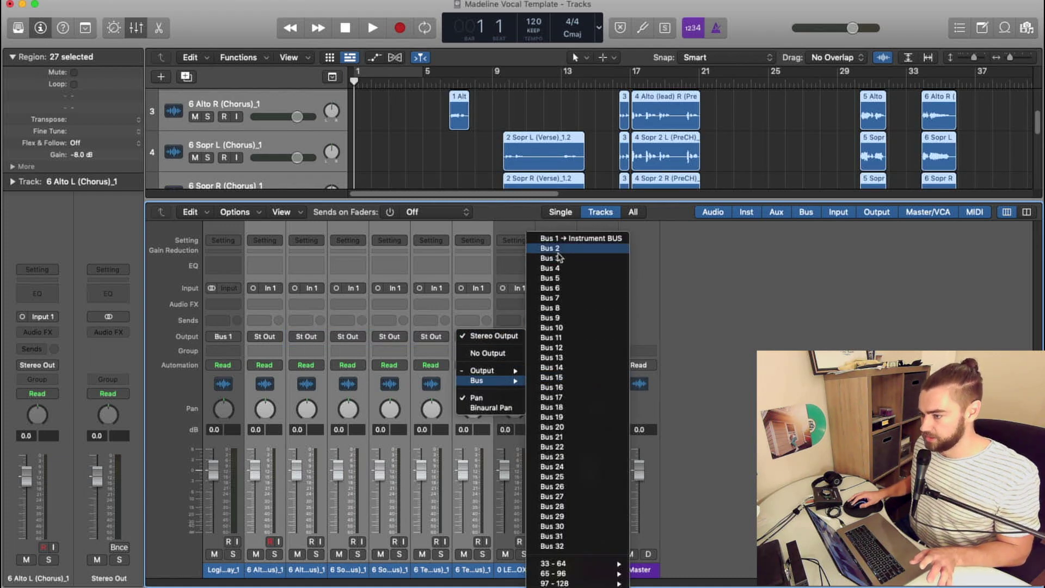
left_click(551, 248)
double_click(592, 567)
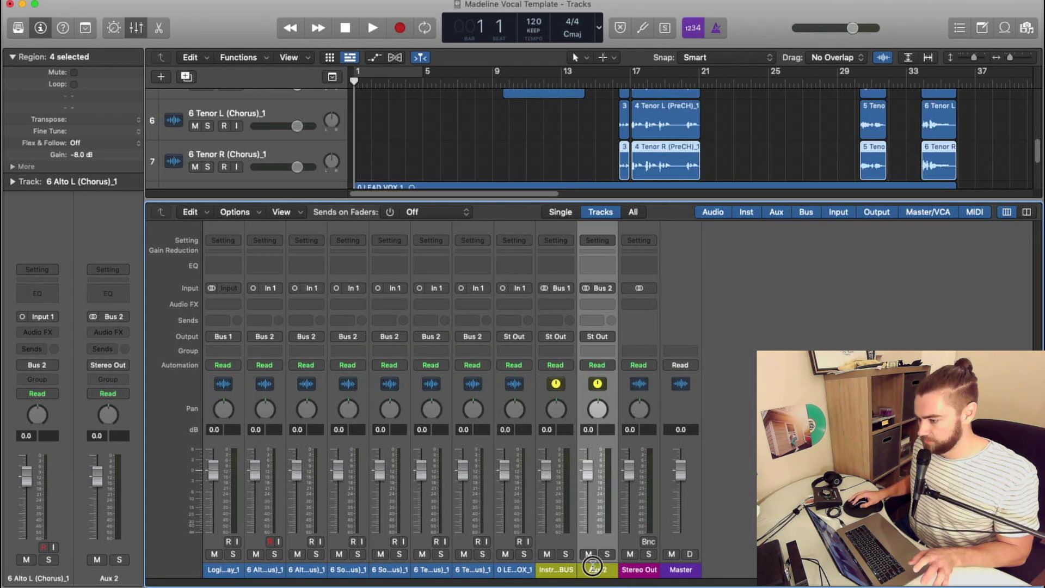
type("BGV BUS")
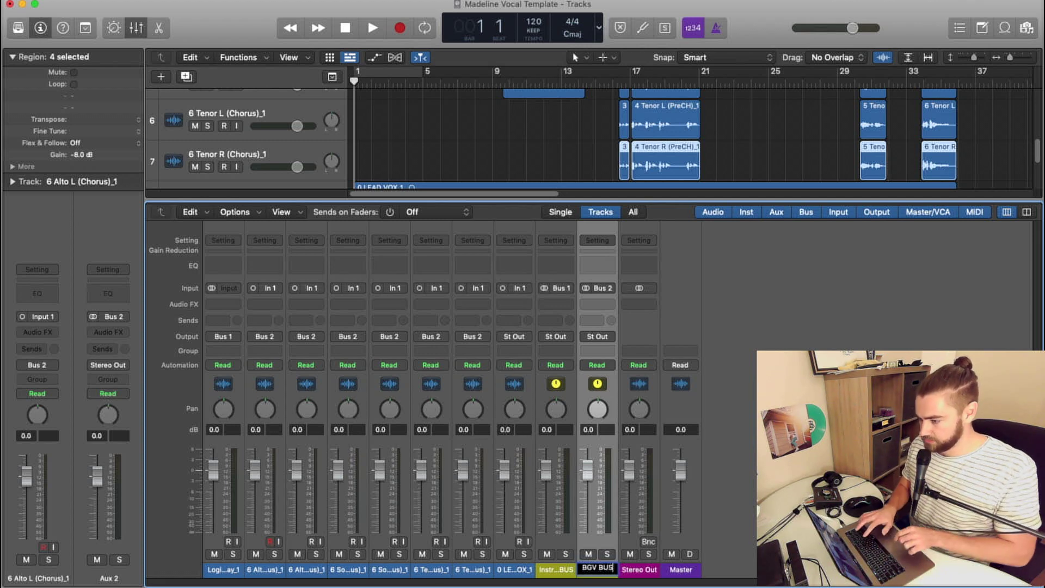
key("Return")
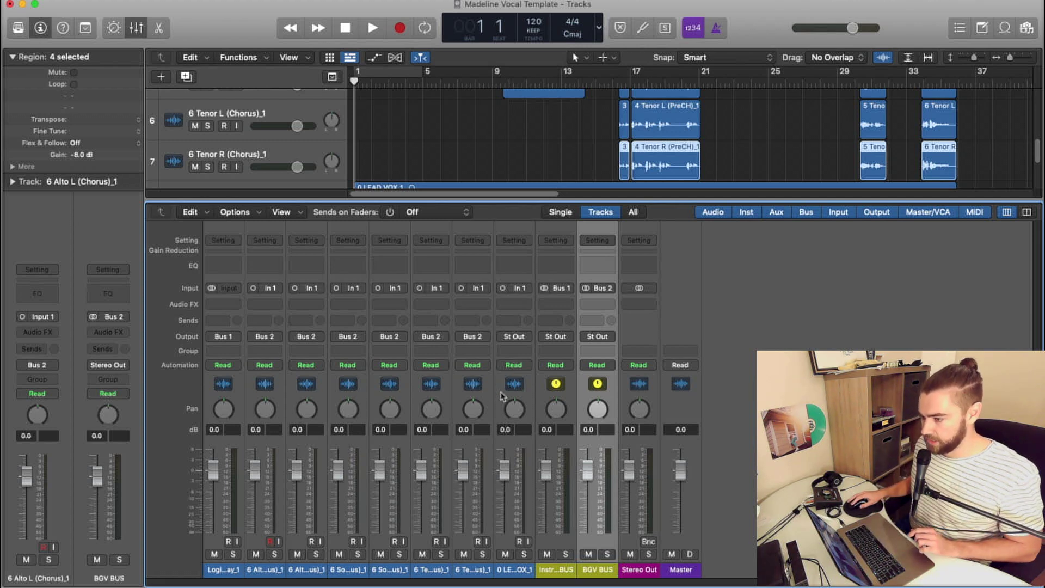
Send the lead vocal to Bus 3 and name that aux 'Lead Vox BUS'.
left_click(517, 336)
mouse_move(526, 380)
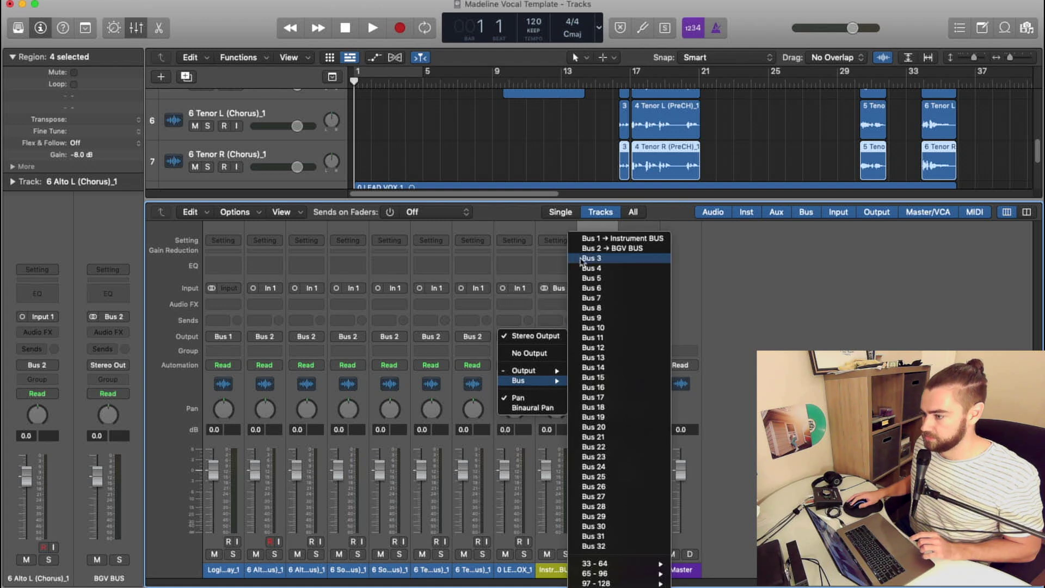
left_click(593, 262)
double_click(639, 569)
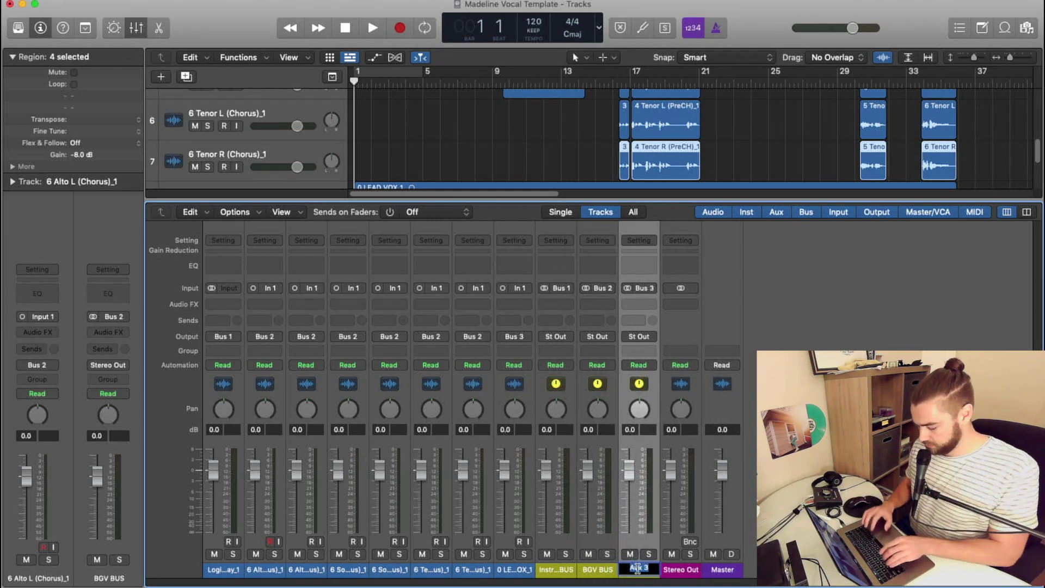
type("Lead Vox B")
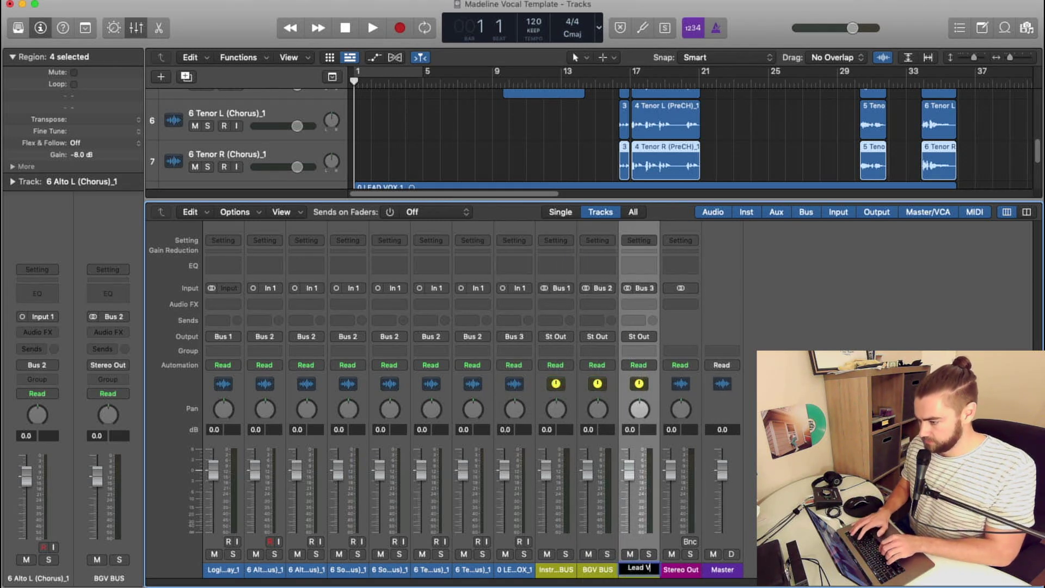
type("US")
key("Return")
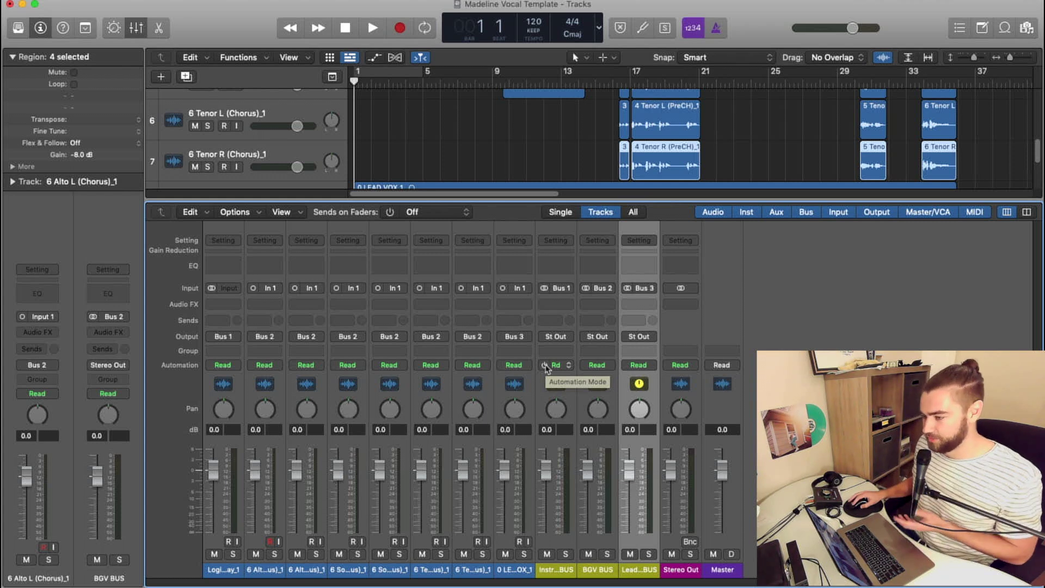
Create tracks for Instrument BUS, BGV BUS and Lead Vox BUS, then close the mixer.
left_click(546, 366)
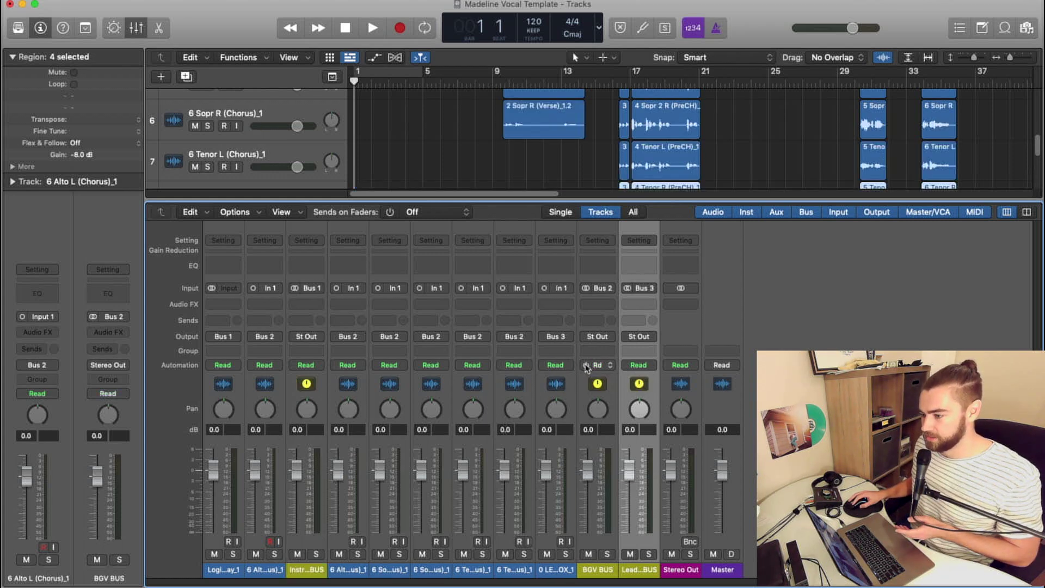
left_click(586, 365)
left_click(629, 366)
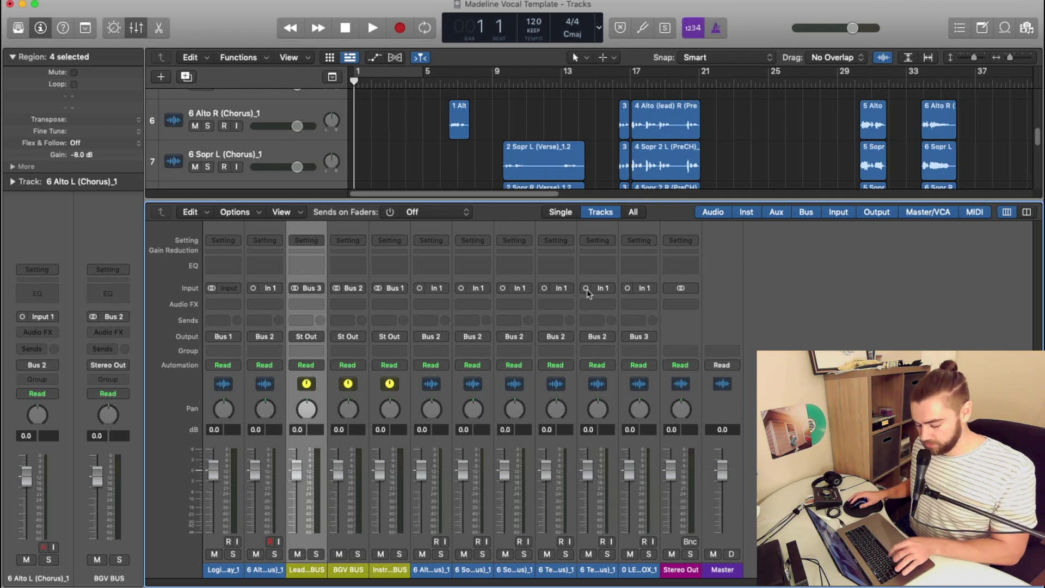
key("x")
scroll(234, 443, "up", 2)
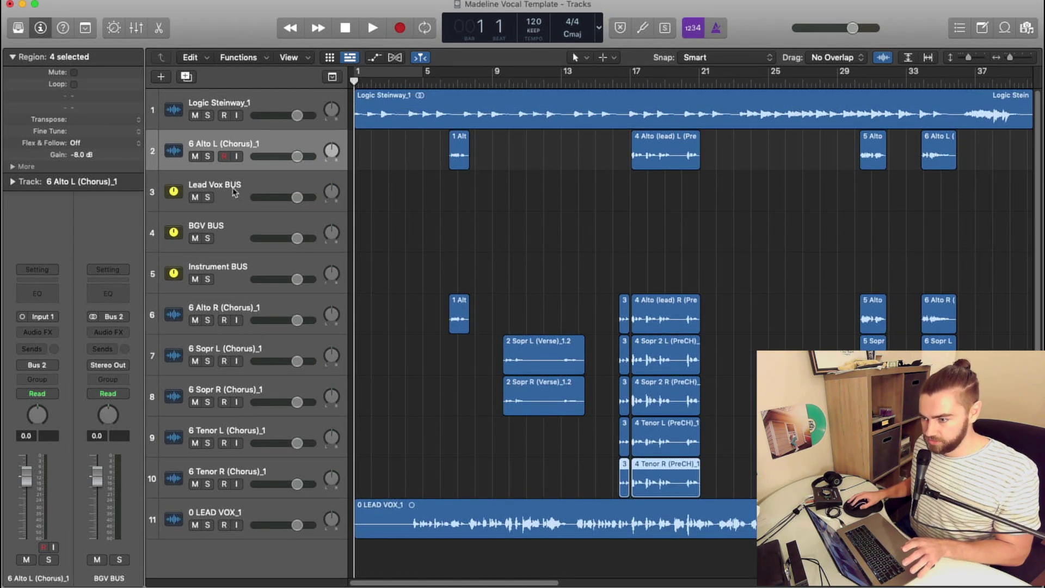
Reorder bus tracks: Lead Vox BUS last, Instrument BUS under piano, BGV BUS below backing vocals.
left_click_drag(235, 193, 243, 541)
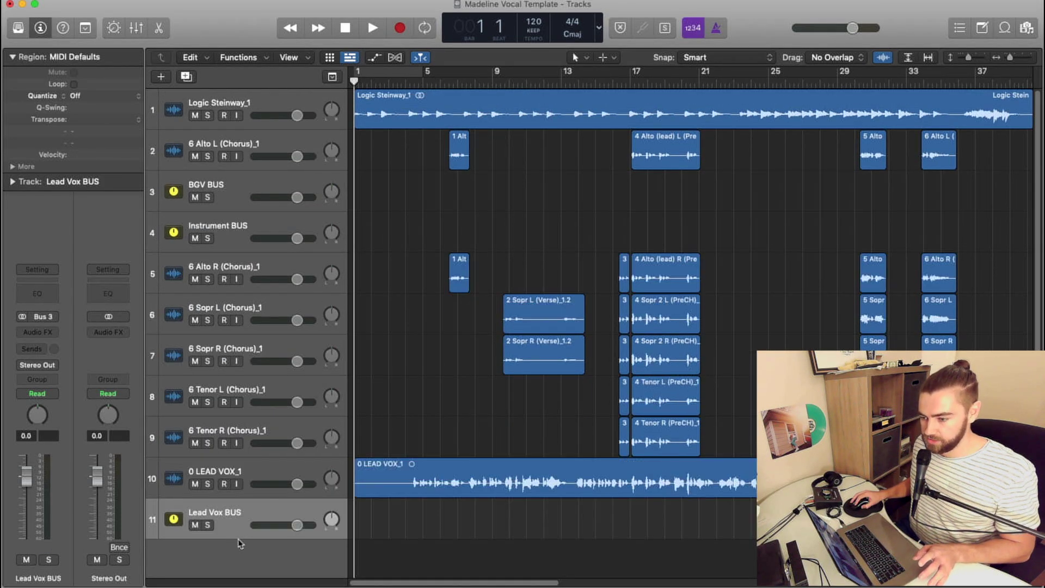
left_click_drag(226, 243, 231, 177)
left_click_drag(238, 240, 240, 445)
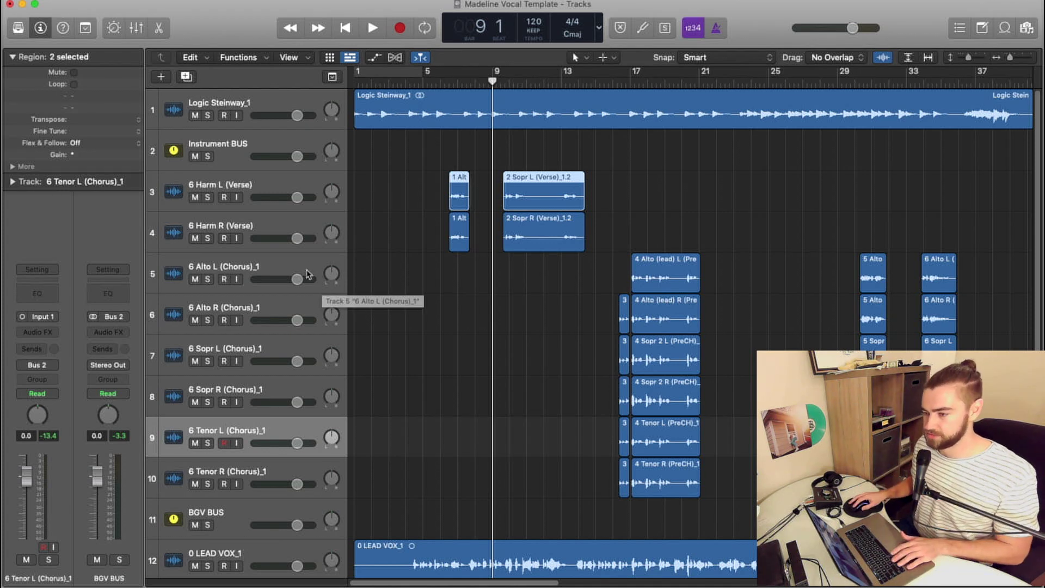
Pan the two harmony tracks left and right, then lower all backing vocal volumes together during playback.
left_click_drag(332, 191, 330, 490)
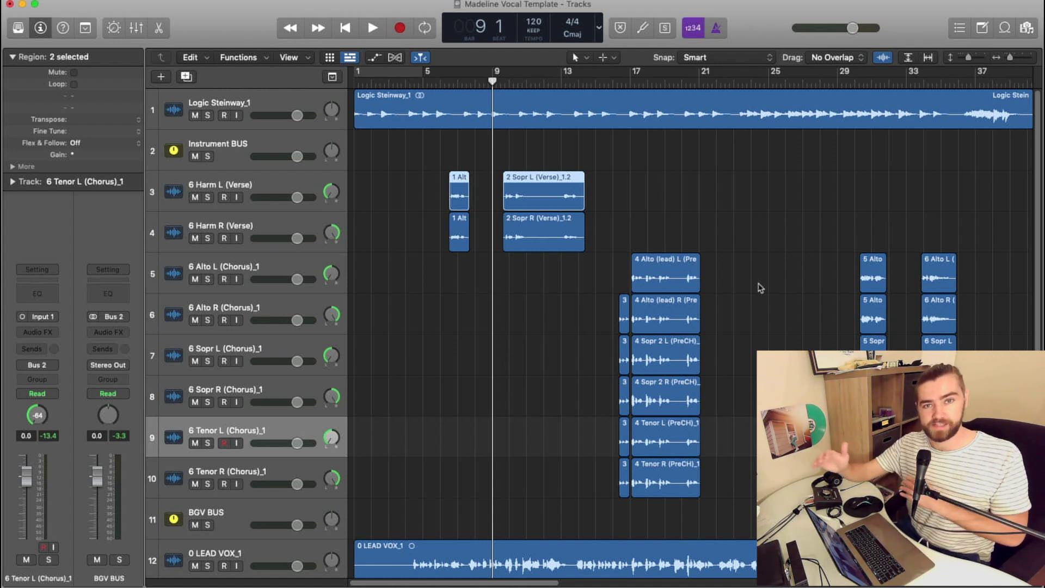
key("space")
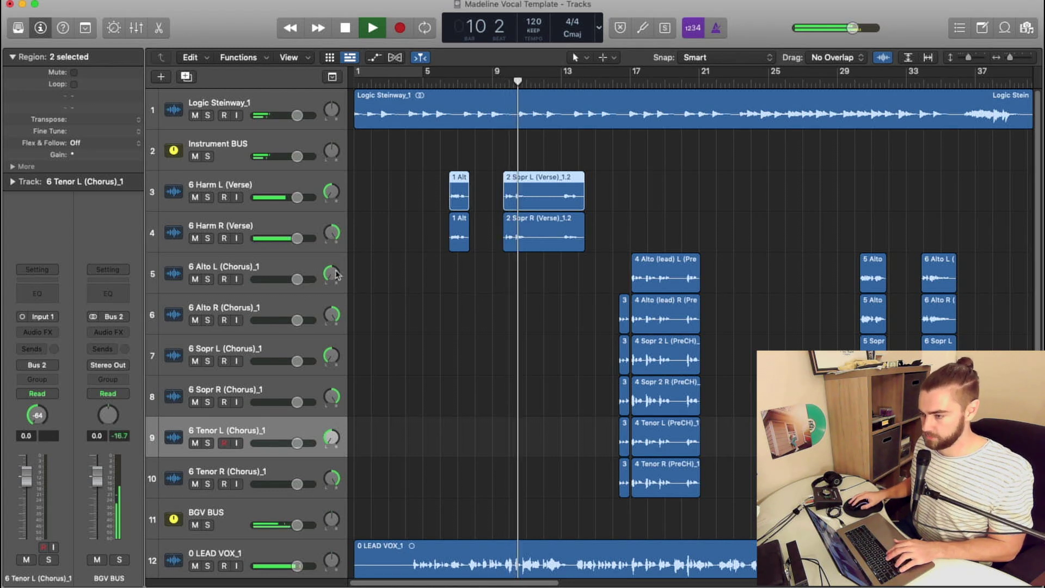
left_click(239, 180)
left_click(289, 231, "shift")
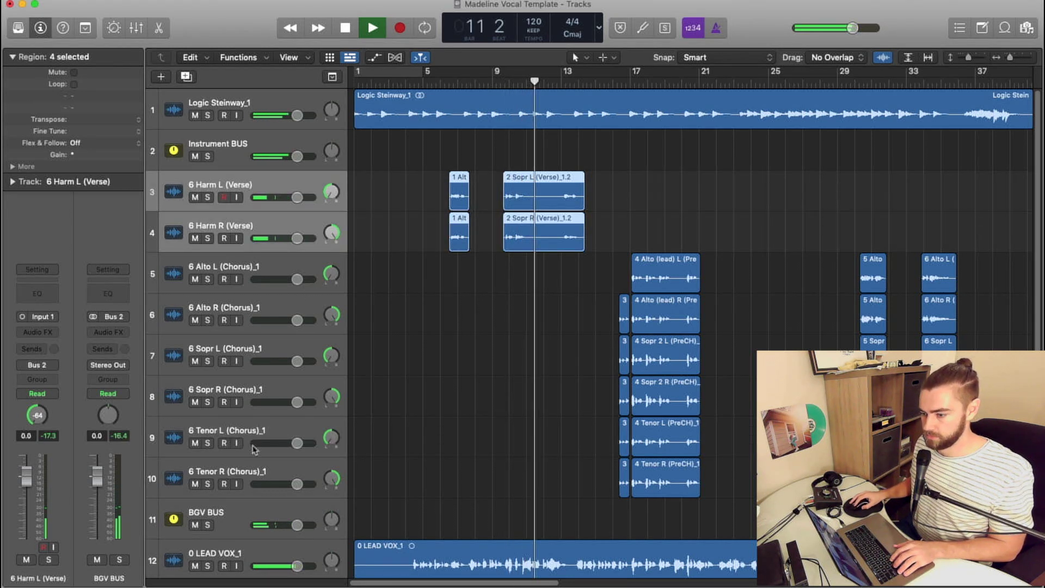
mouse_move(288, 197)
left_mouse_down()
mouse_move(275, 198)
mouse_move(292, 196)
left_mouse_up()
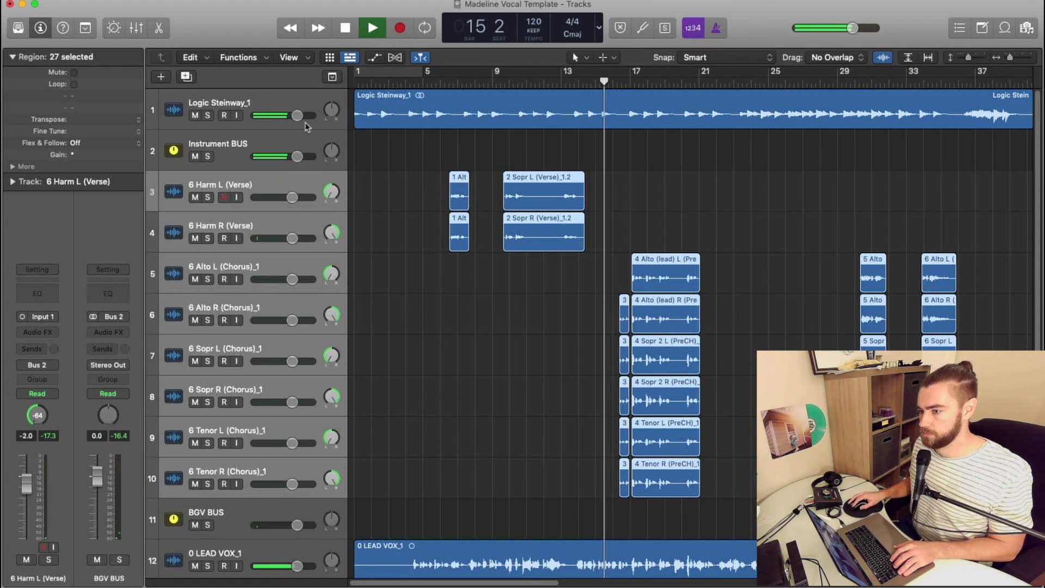
Reset the lead vocal fader with an Option-click, then stop playback.
scroll(279, 533, "down", 1)
left_click_drag(294, 537, 290, 539)
left_click(291, 537, "alt")
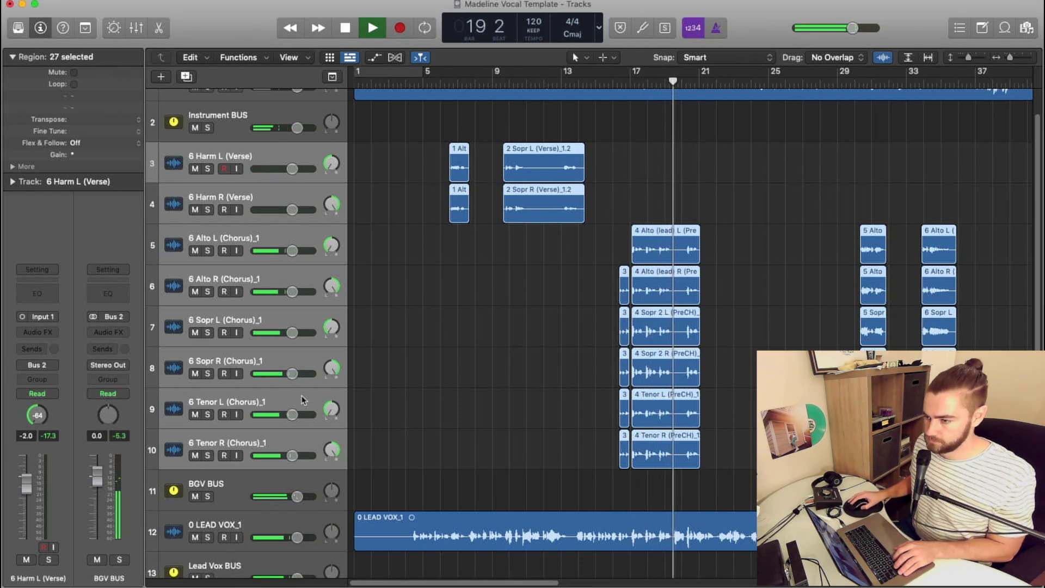
scroll(363, 413, "up", 1)
scroll(462, 322, "up", 1)
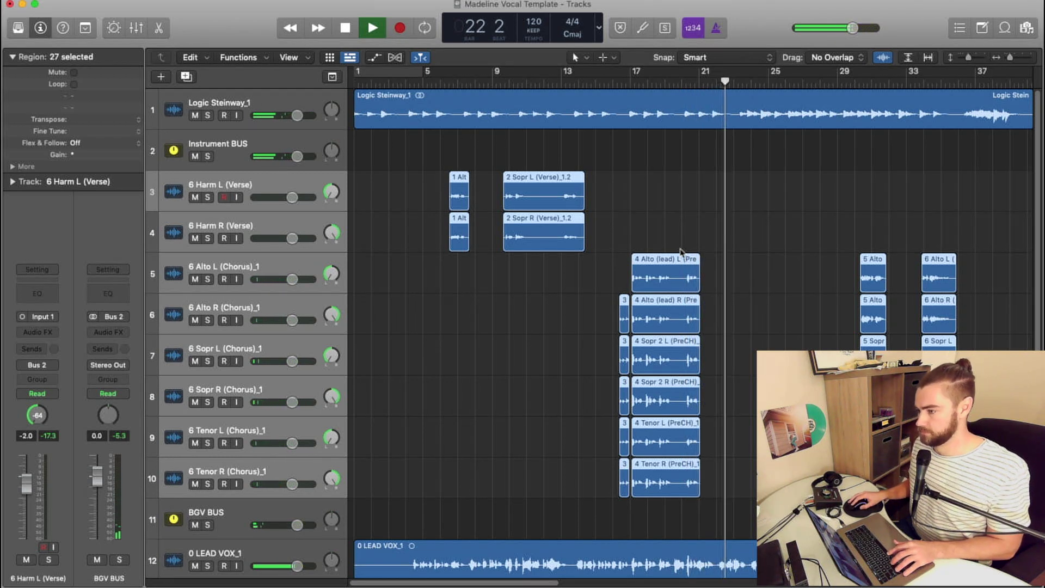
key("space")
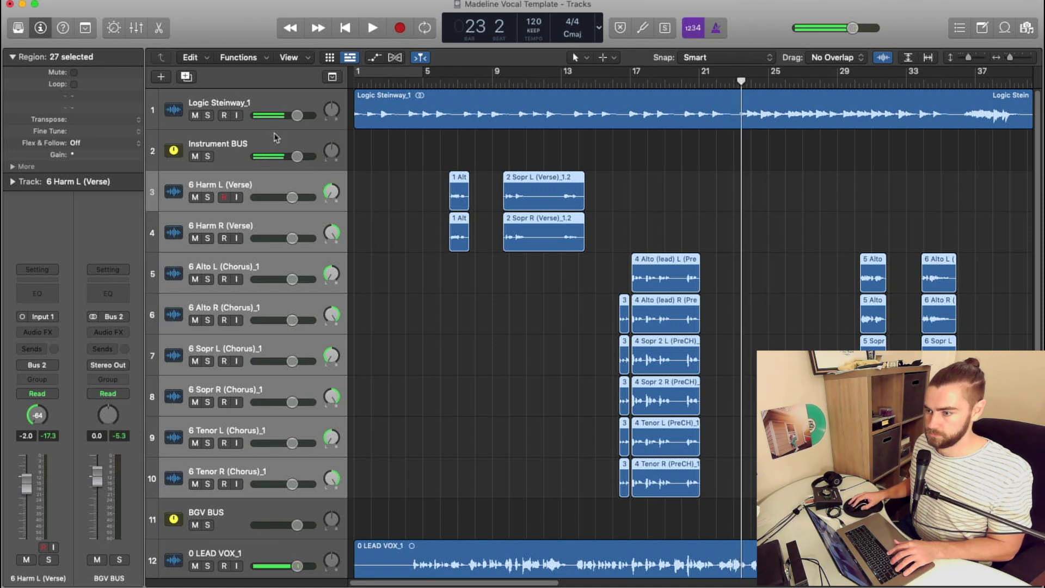
Select the Instrument BUS track, then scroll up and select the Logic Steinway piano track.
left_click(276, 142)
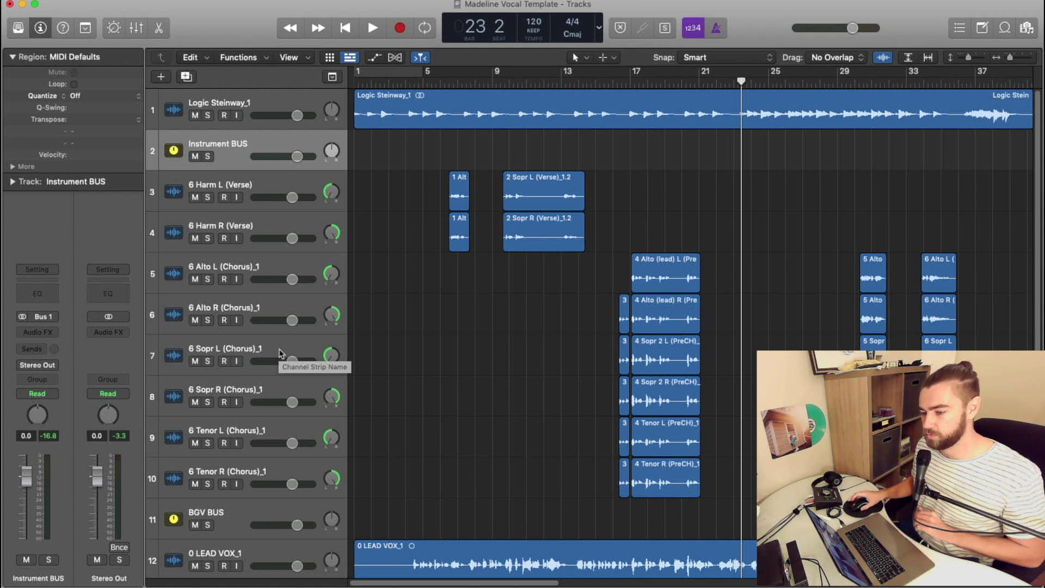
scroll(275, 458, "down", 2)
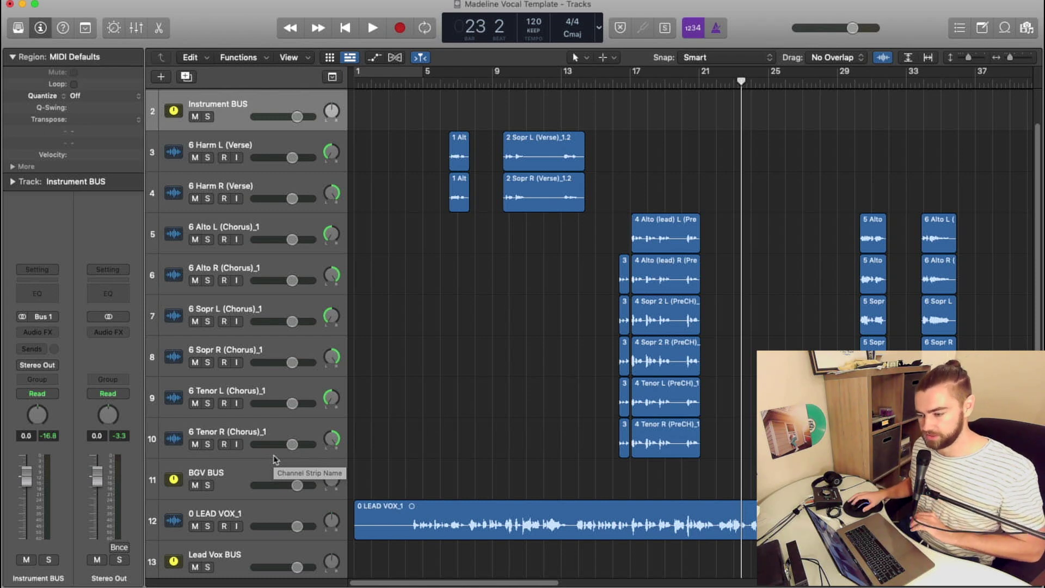
scroll(272, 458, "up", 1)
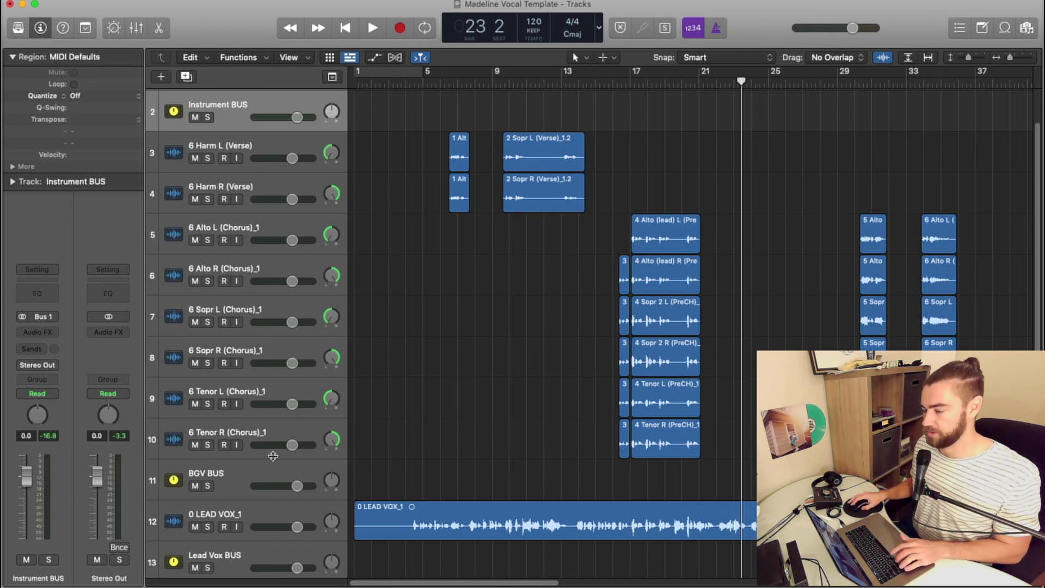
scroll(272, 456, "up", 1)
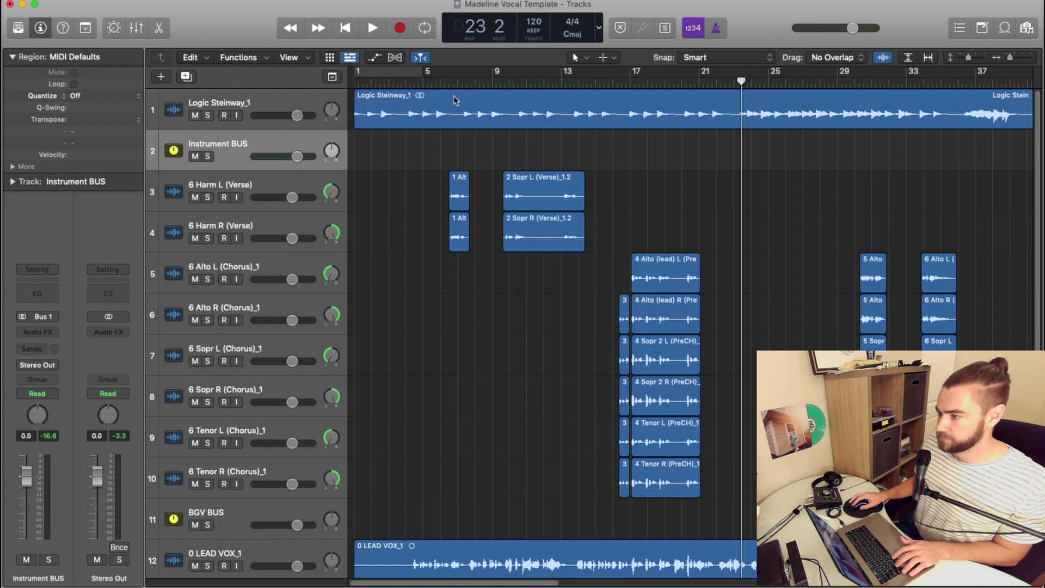
left_click(212, 104)
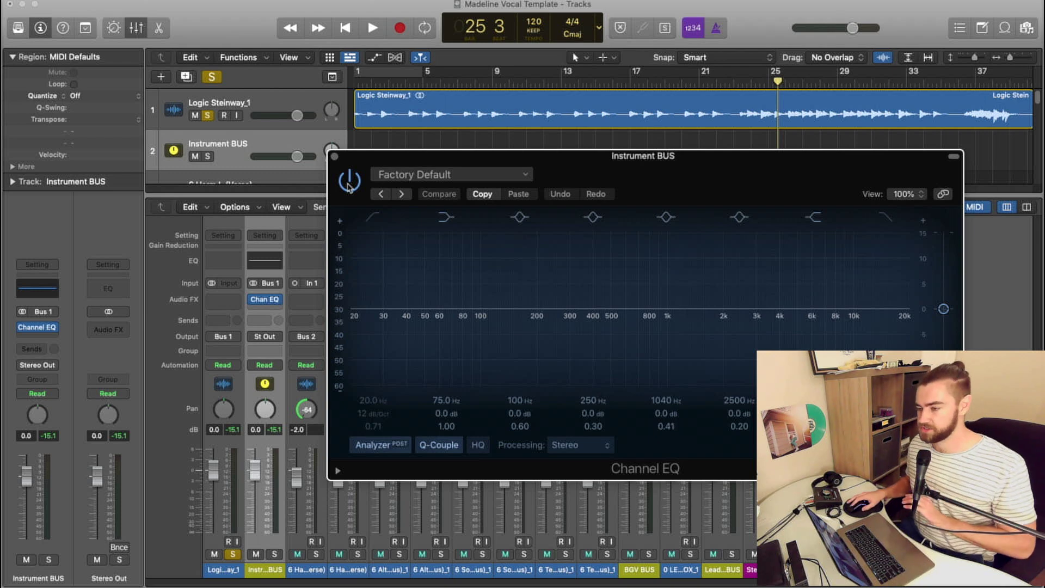
Enable the Channel EQ and, while playing, drag the 250 Hz band to -3.3 dB at 386 Hz, Q 1.90.
left_click(348, 182)
key("space")
left_click_drag(555, 309, 590, 329)
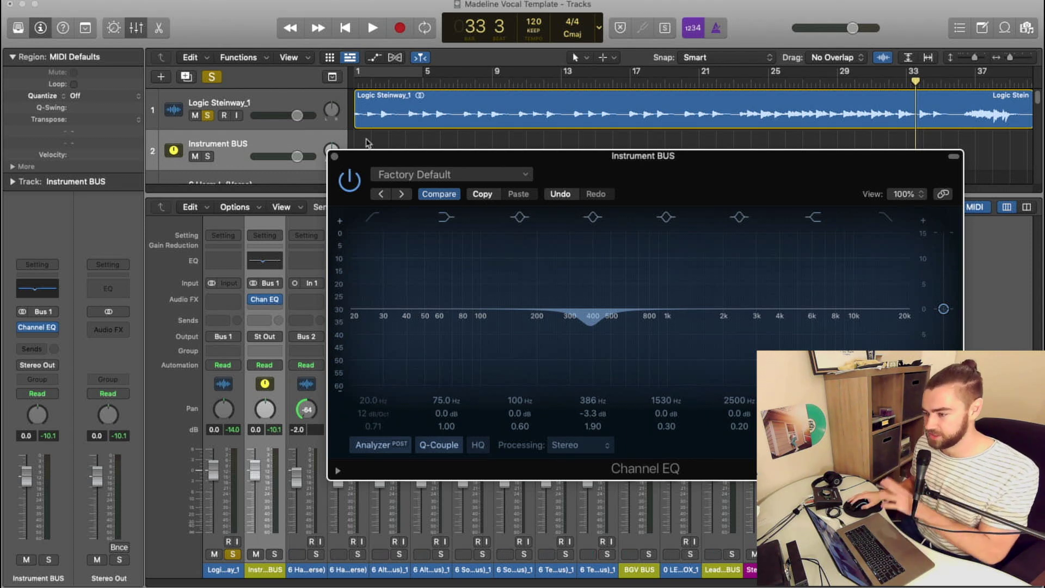
Insert a stereo Compressor on the Instrument BUS and turn Auto Gain off.
left_click(264, 308)
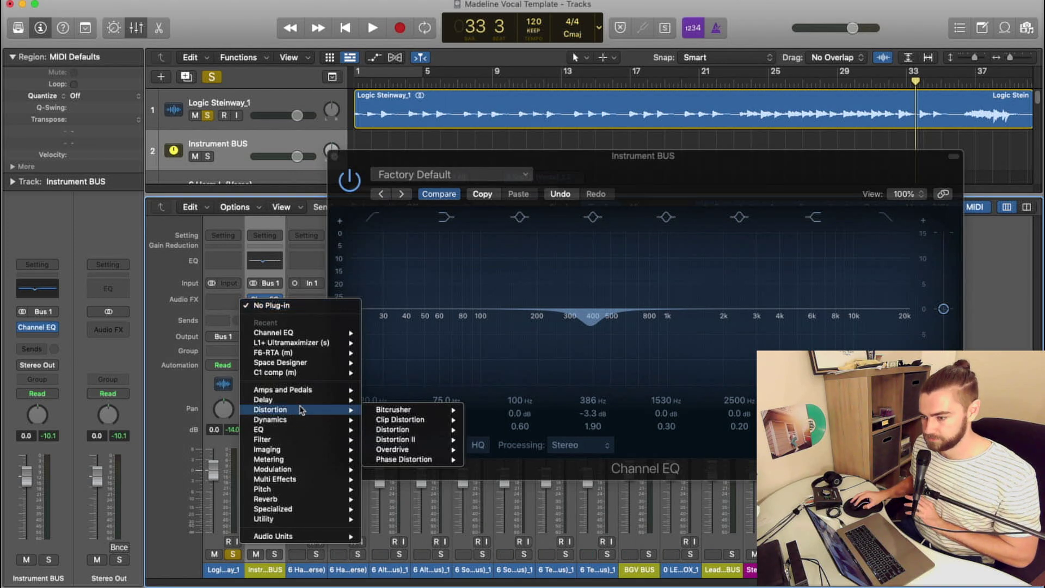
mouse_move(272, 419)
mouse_move(395, 430)
left_click(493, 430)
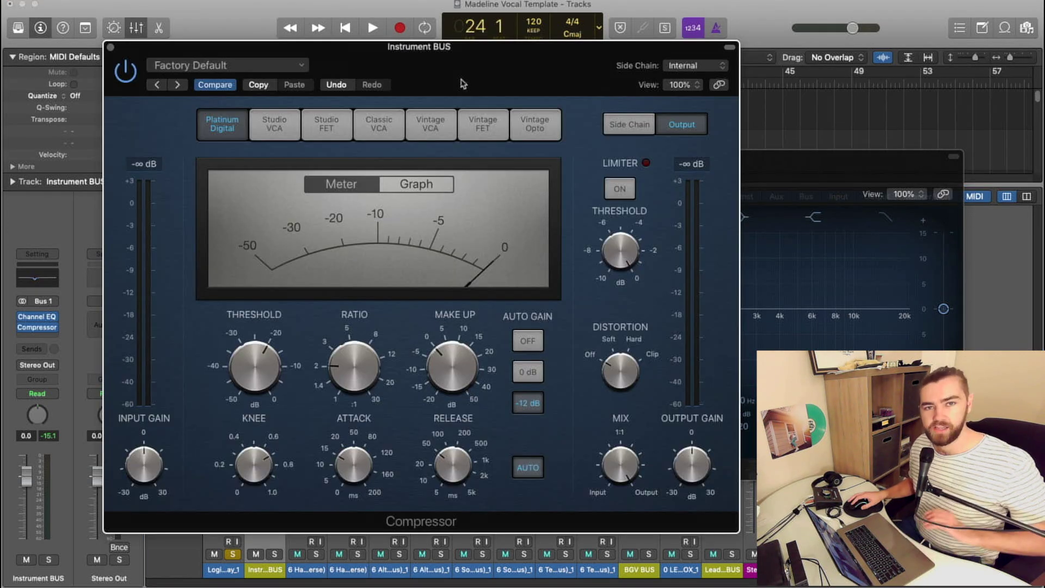
left_click(520, 341)
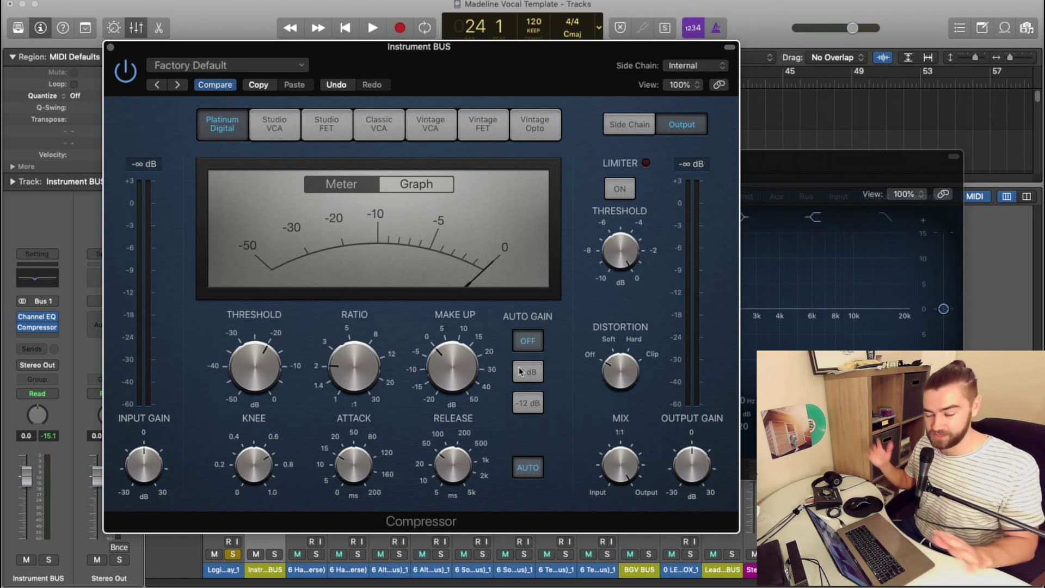
Adjust the release, set attack to about 101 ms, and lower threshold to about -25.5 dB while listening.
left_click_drag(467, 461, 454, 478)
left_click_drag(351, 482, 351, 428)
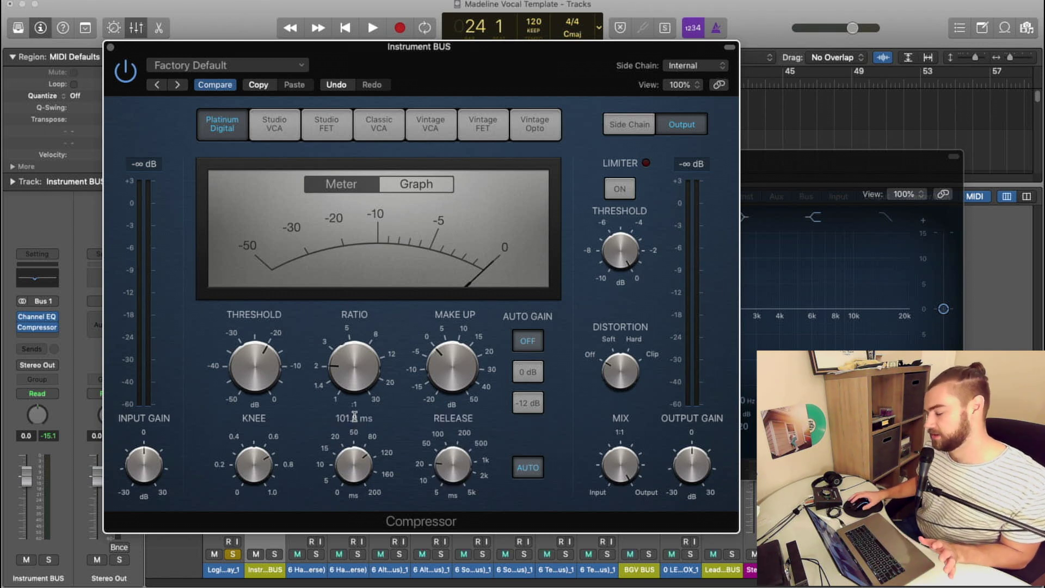
left_click(261, 460)
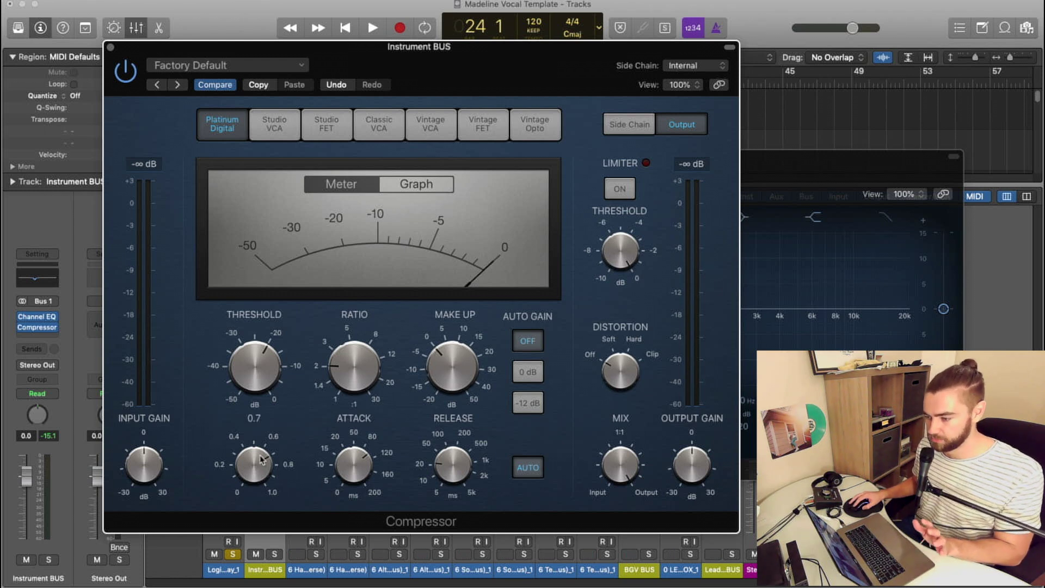
left_click(340, 449)
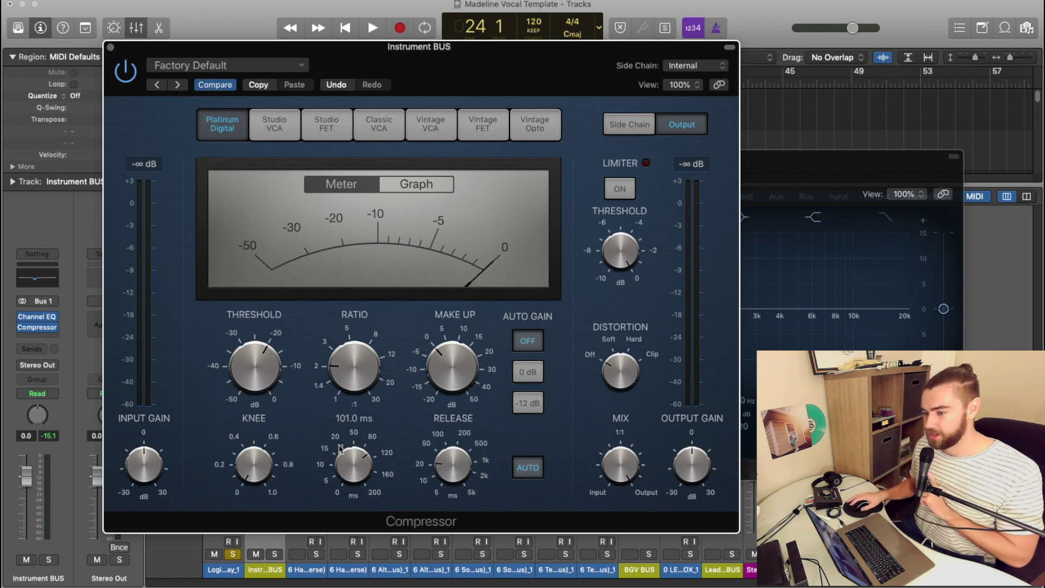
mouse_move(327, 352)
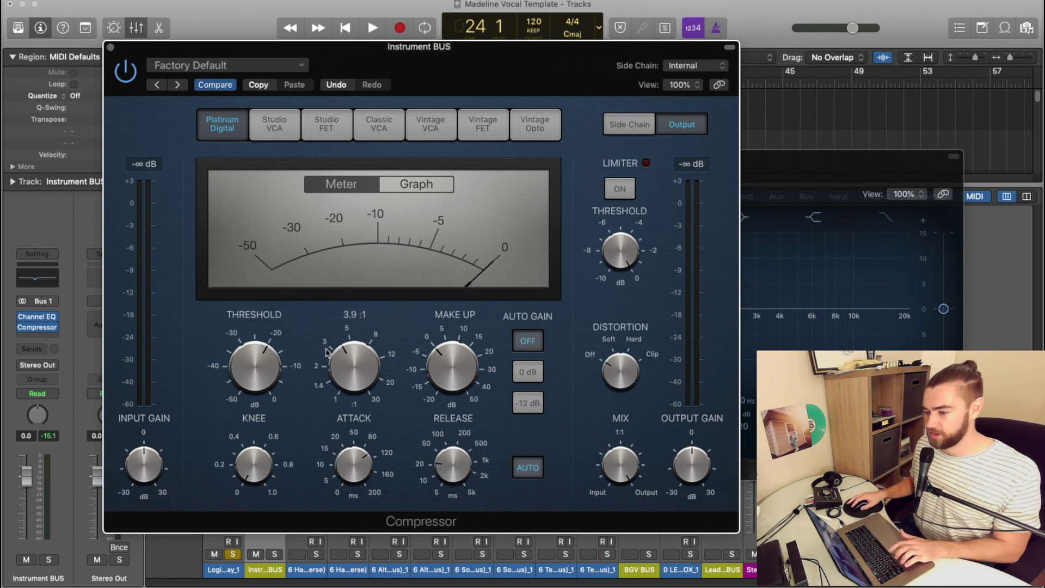
mouse_move(248, 373)
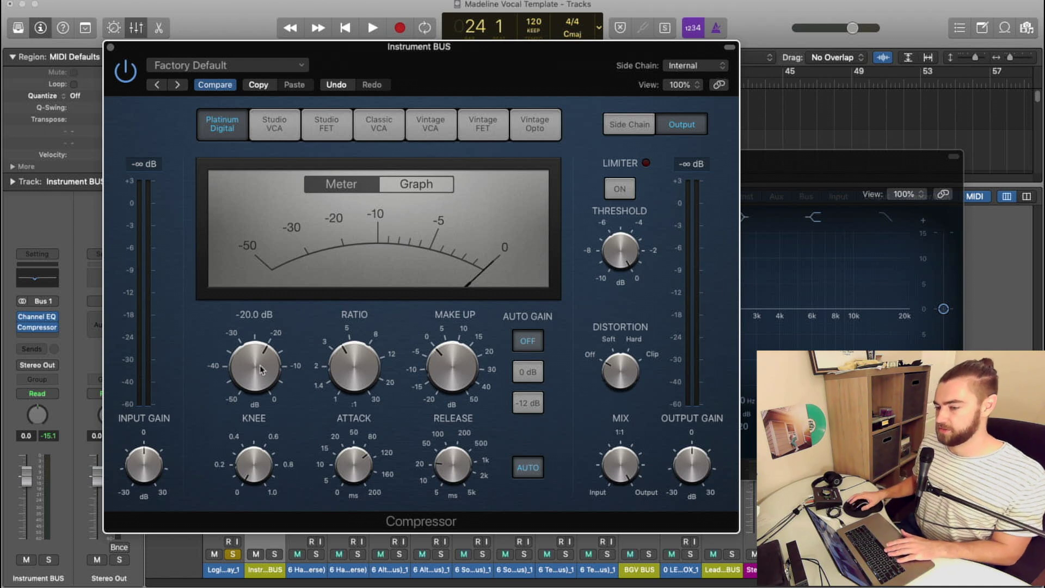
key("space")
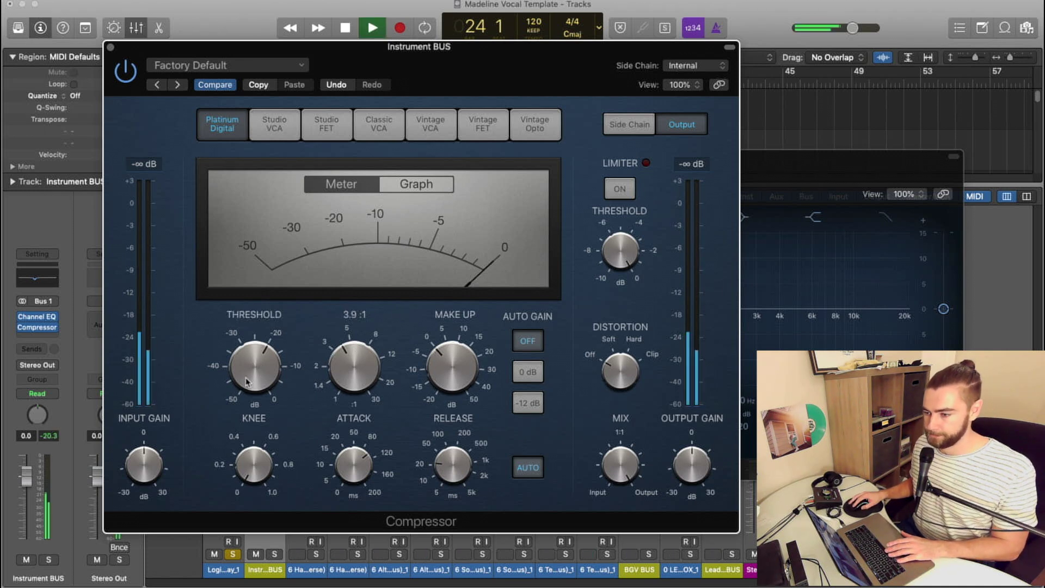
mouse_move(246, 374)
left_mouse_down()
mouse_move(250, 407)
mouse_move(249, 365)
left_mouse_up()
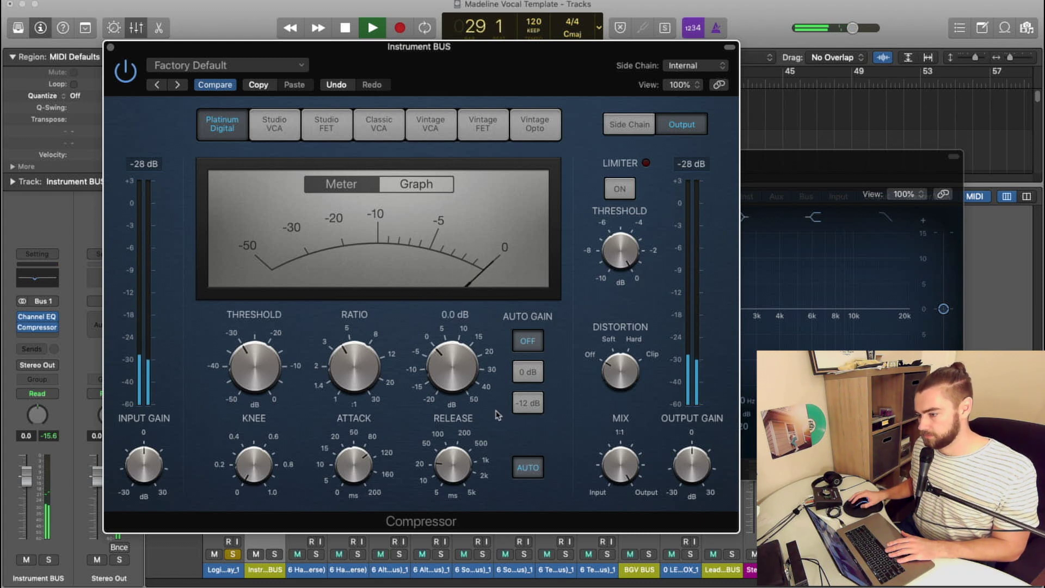
key("space")
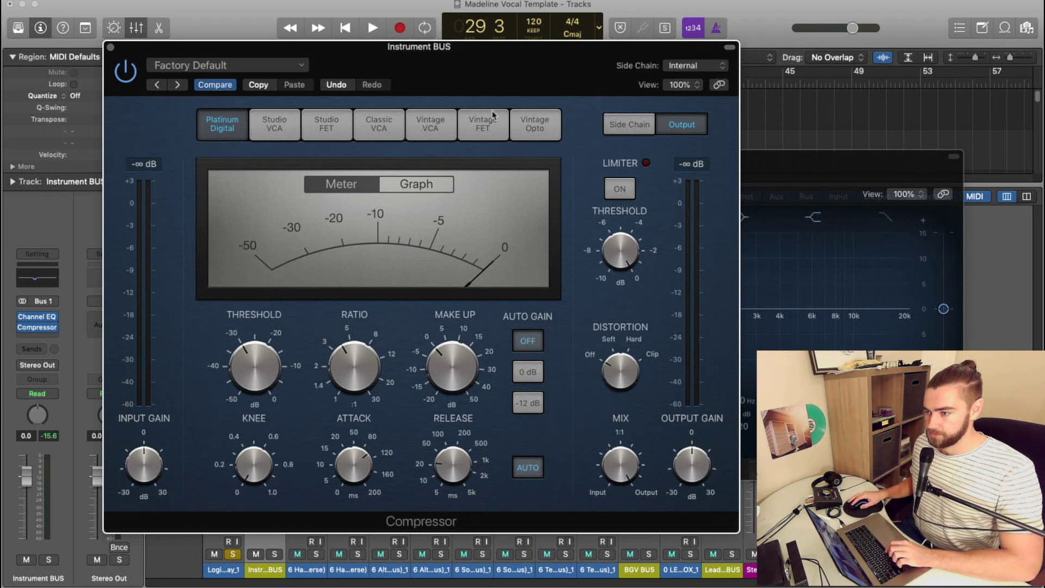
Loop bars 23 to 34 and audition compressor models, settling on Vintage FET.
left_click_drag(473, 65, 474, 210)
left_click_drag(411, 75, 609, 75)
key("space")
left_click_drag(496, 216, 490, 70)
left_click(268, 129)
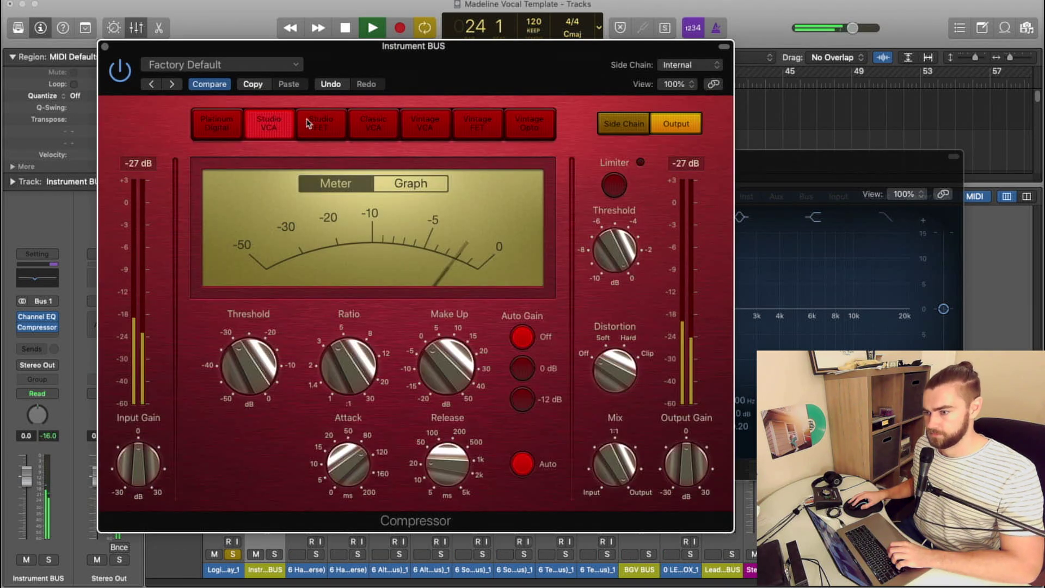
left_click(311, 126)
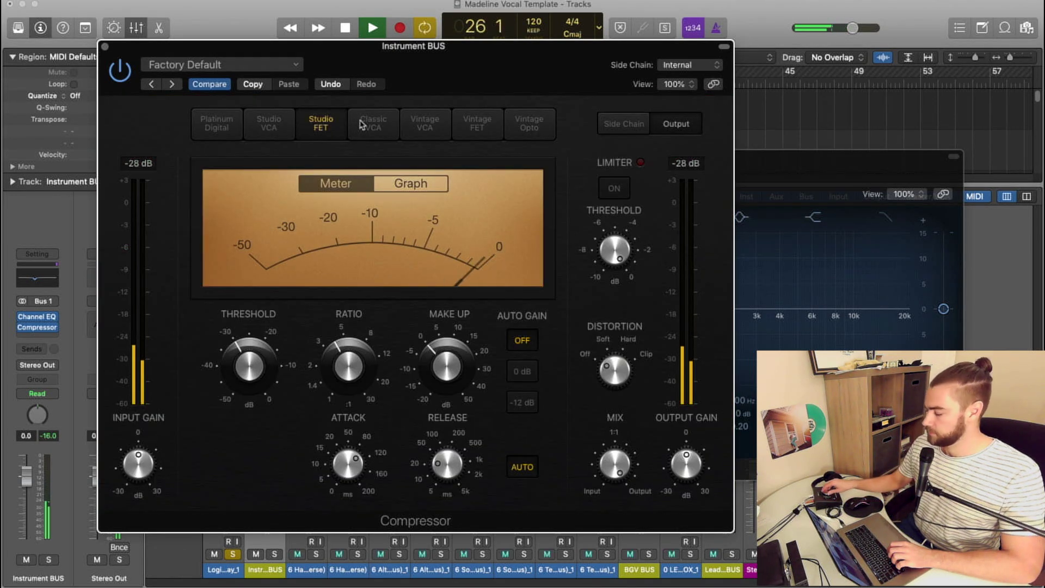
left_click(367, 125)
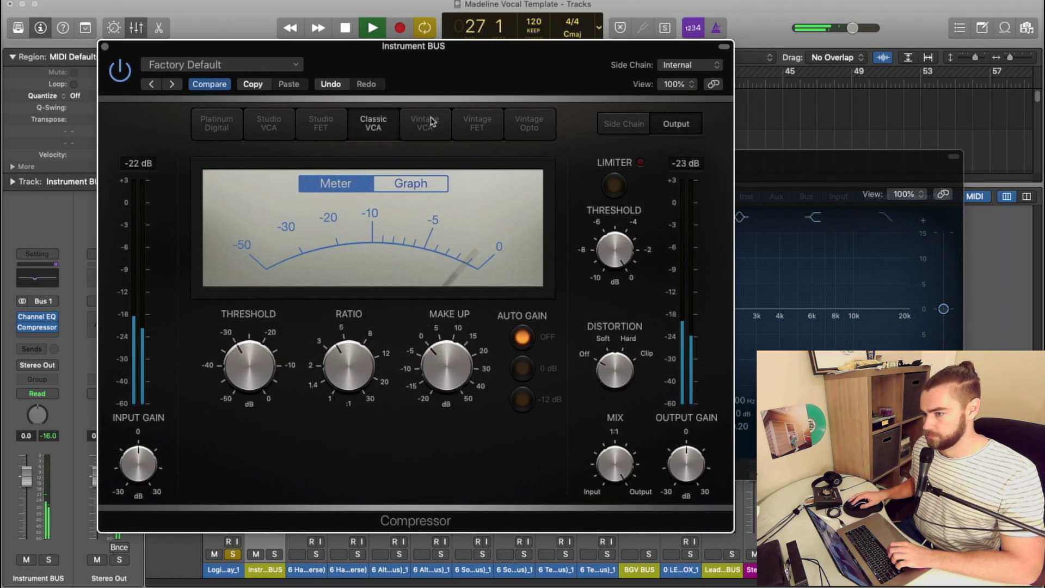
left_click(427, 125)
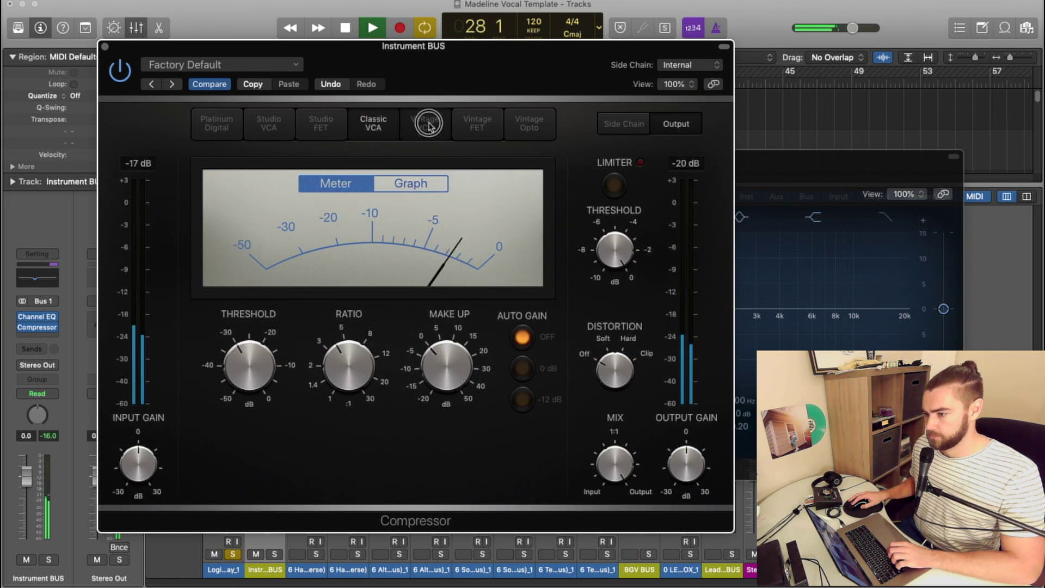
left_click(477, 123)
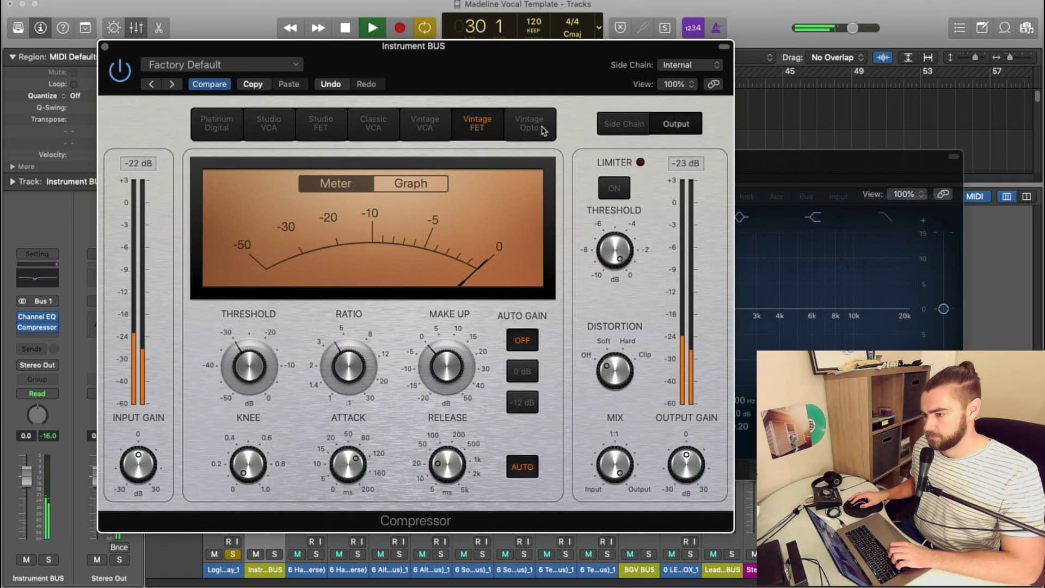
left_click(244, 379)
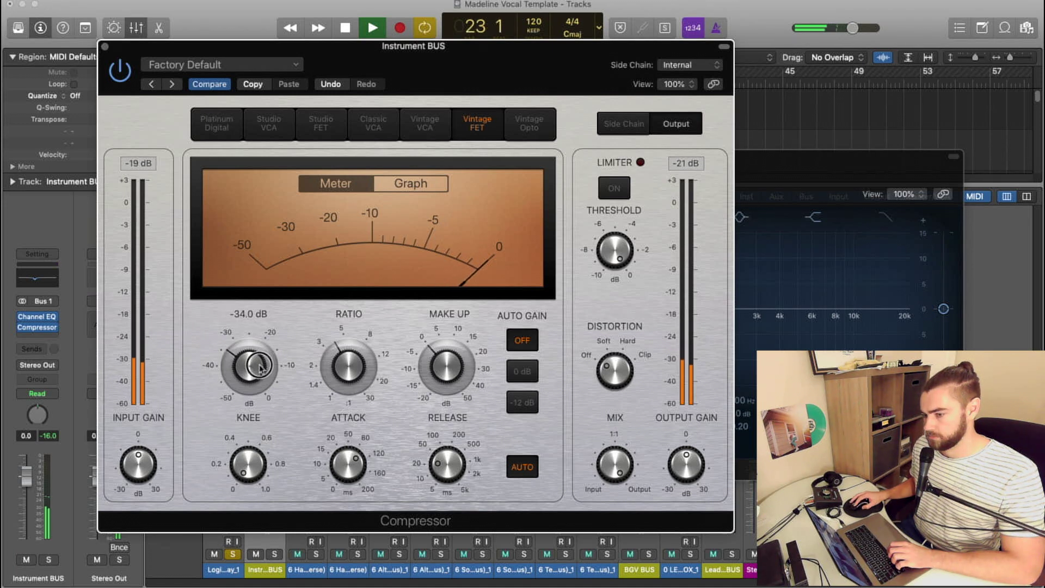
mouse_move(330, 324)
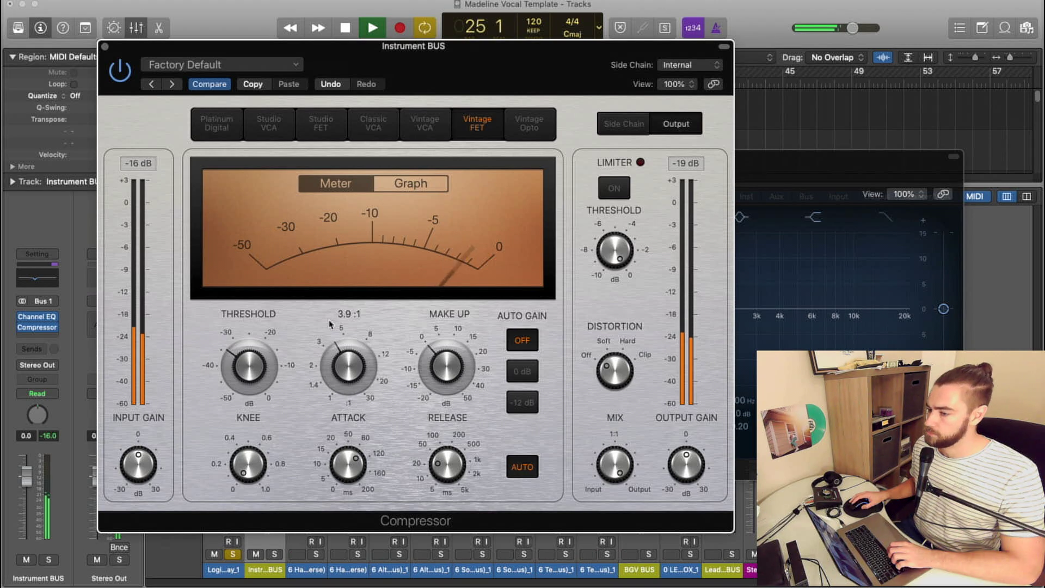
key("space")
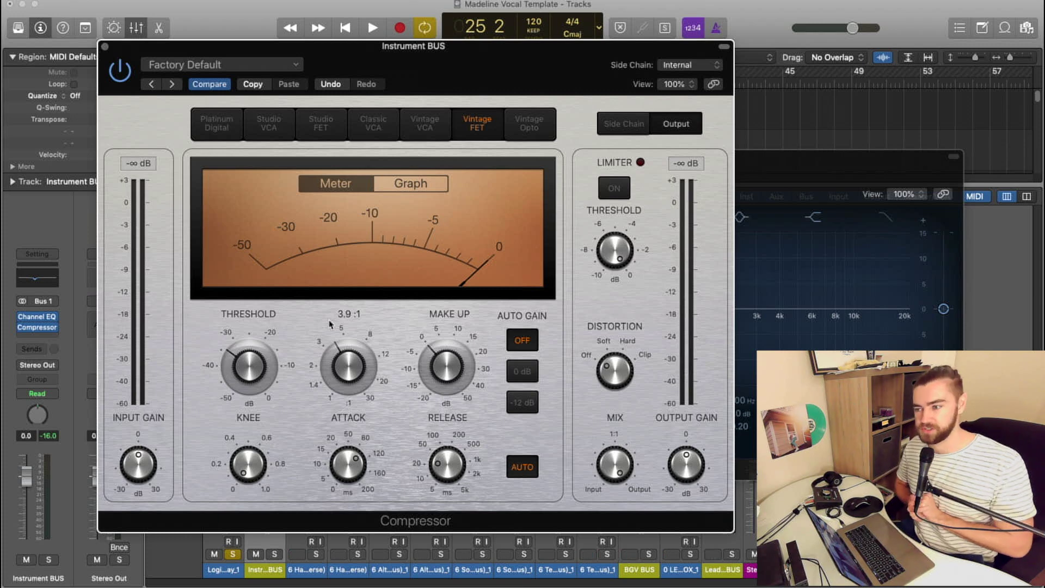
Close the compressor and insert a stereo Channel EQ after it on the Instrument BUS.
key("super+w")
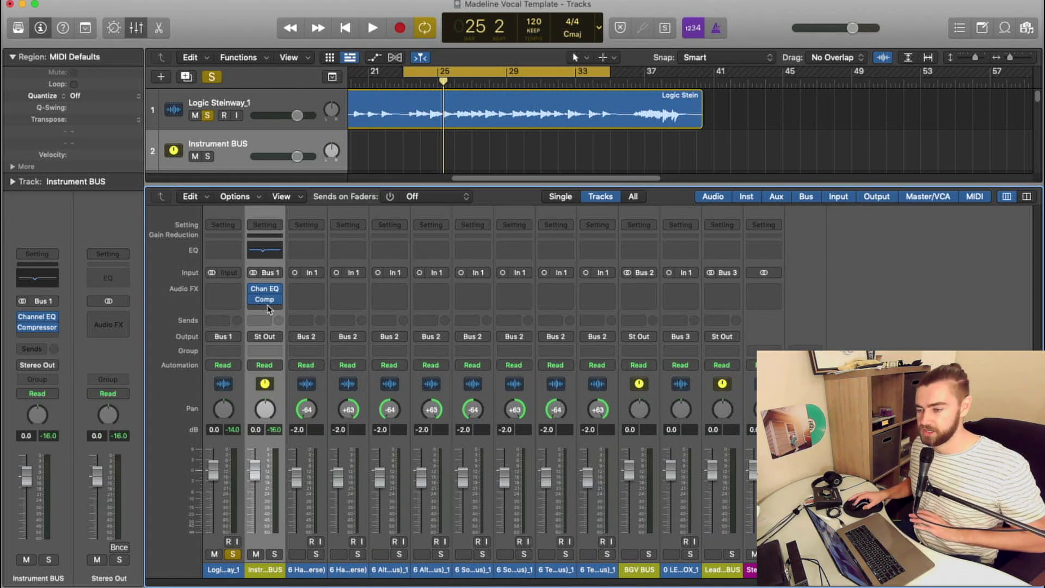
left_click(269, 308)
mouse_move(312, 346)
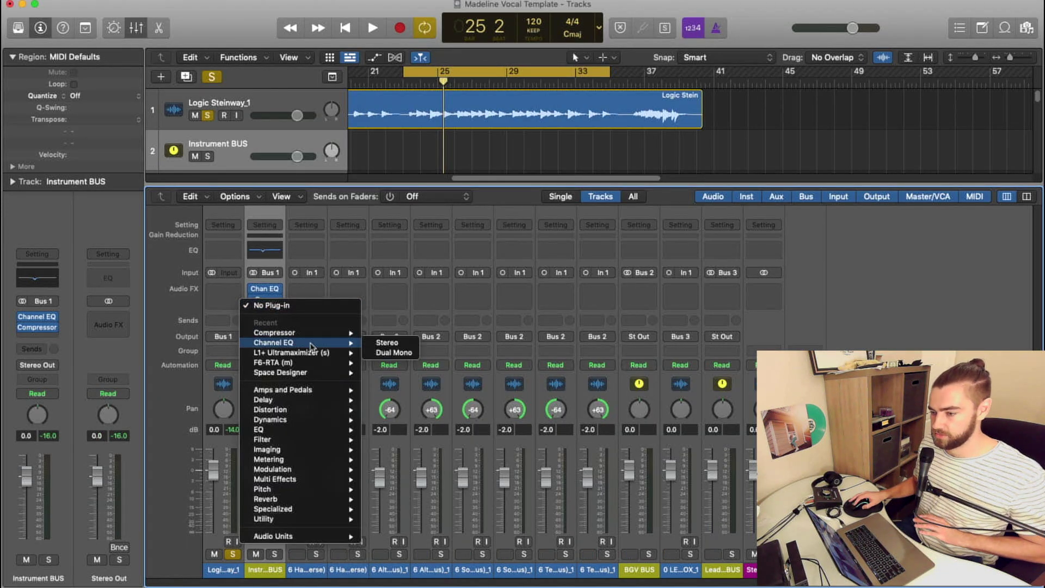
left_click(401, 342)
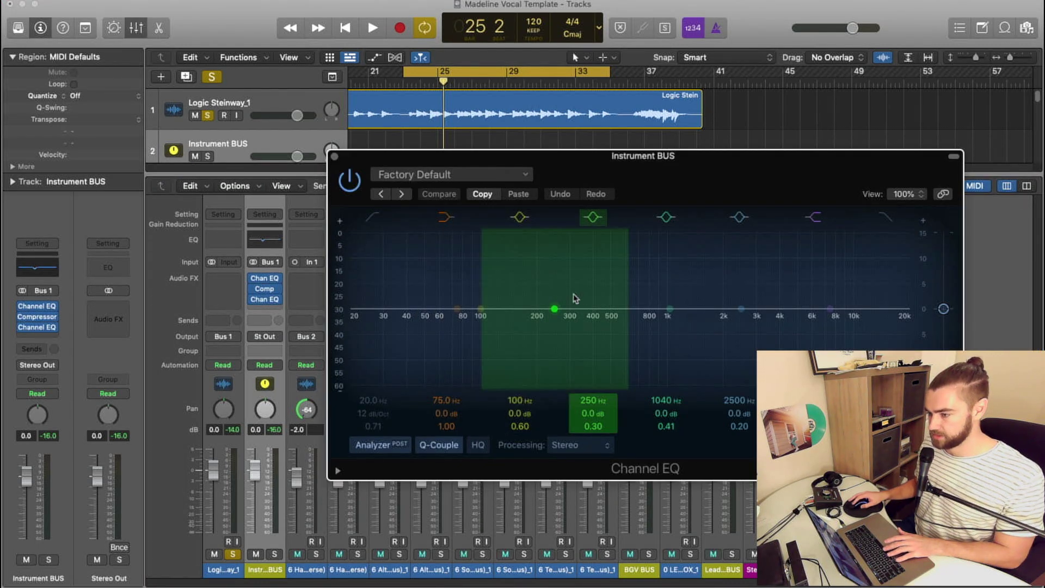
Shape the EQ with +3.3 dB at 181 Hz and a gentle high-shelf lift, then close it.
key("space")
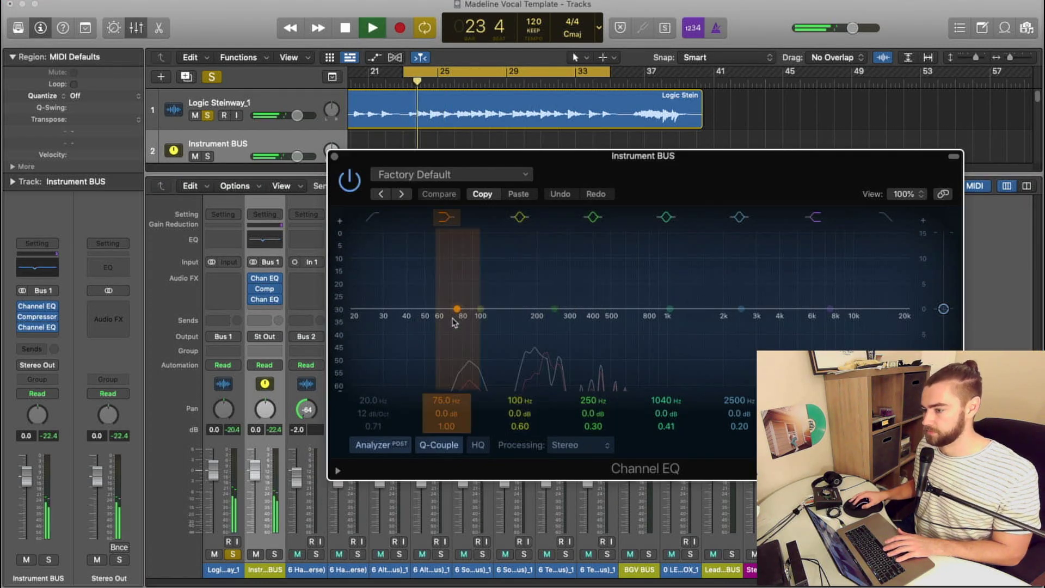
left_click_drag(456, 309, 588, 331)
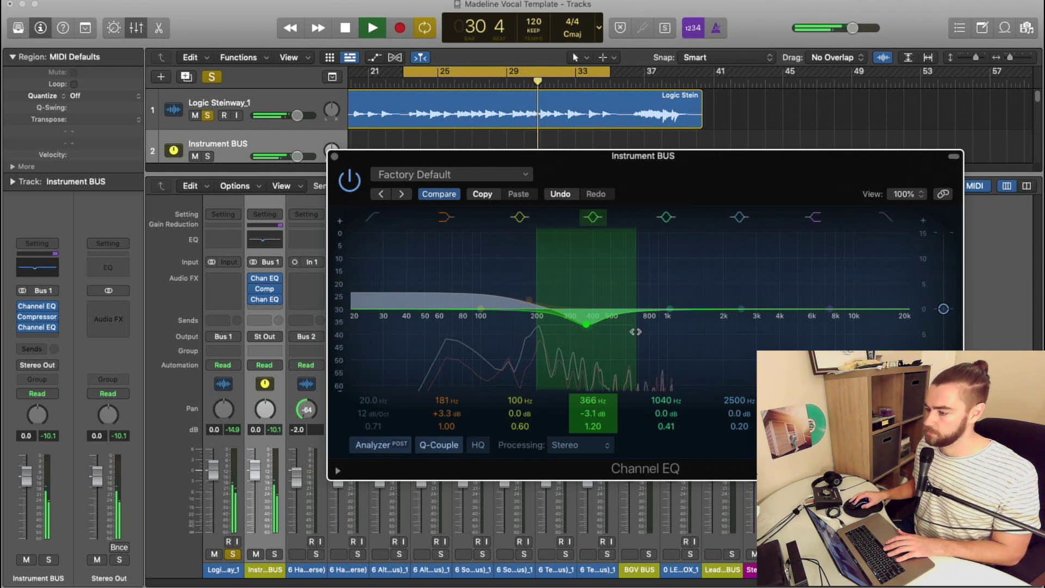
left_click_drag(833, 309, 812, 227)
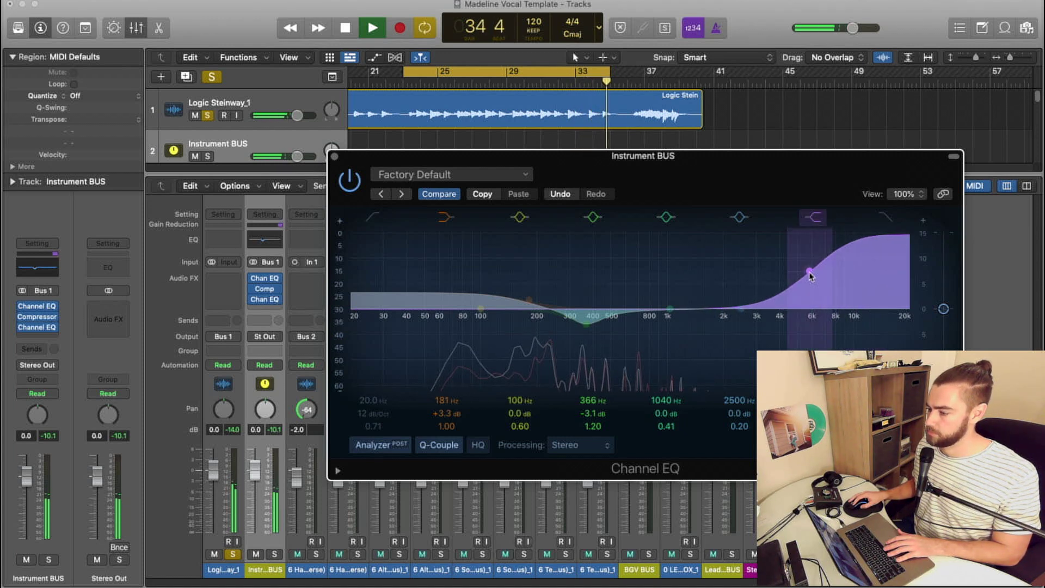
left_click_drag(809, 275, 822, 348)
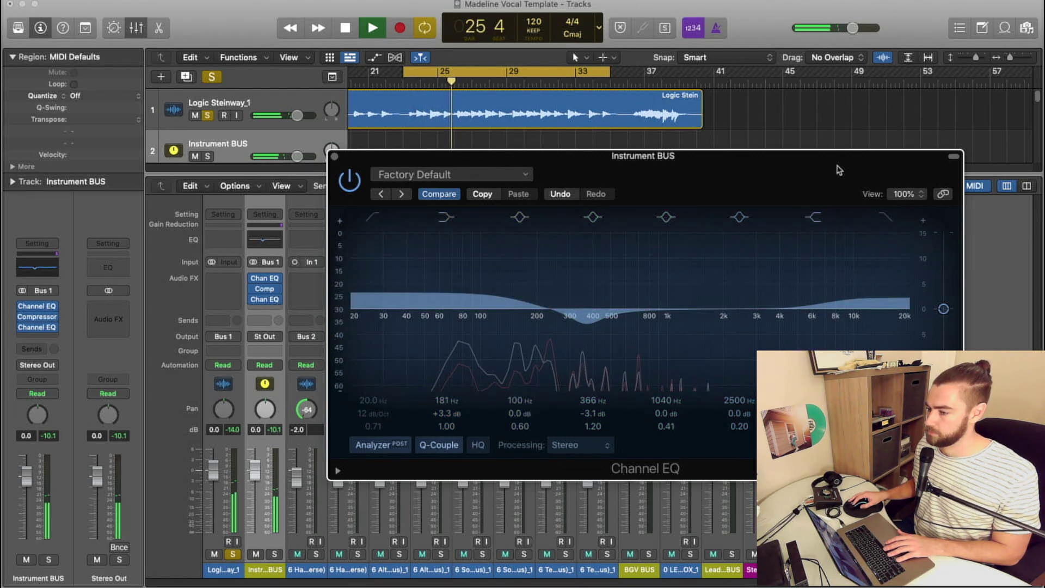
key("space")
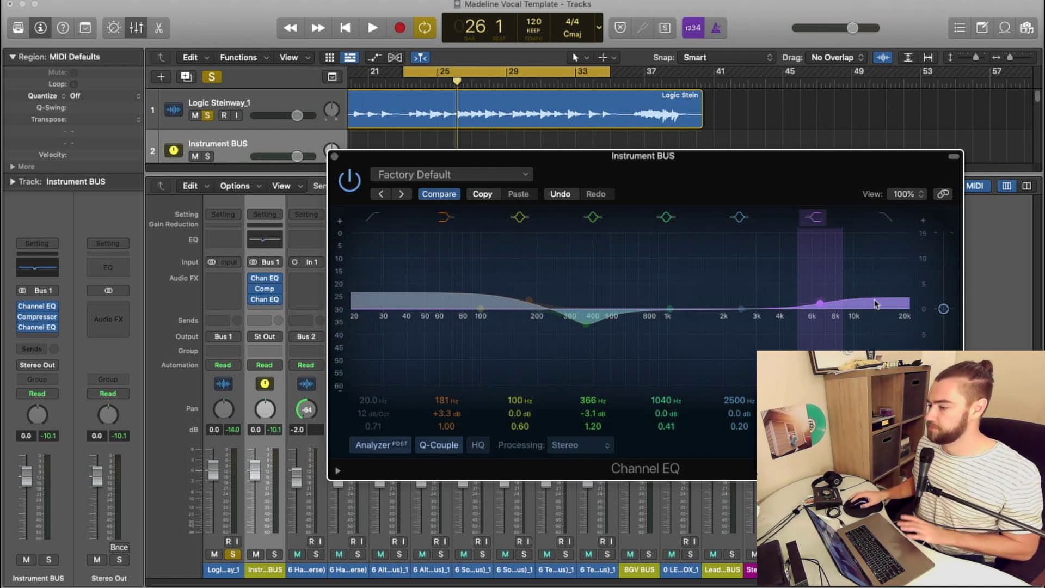
left_click(335, 157)
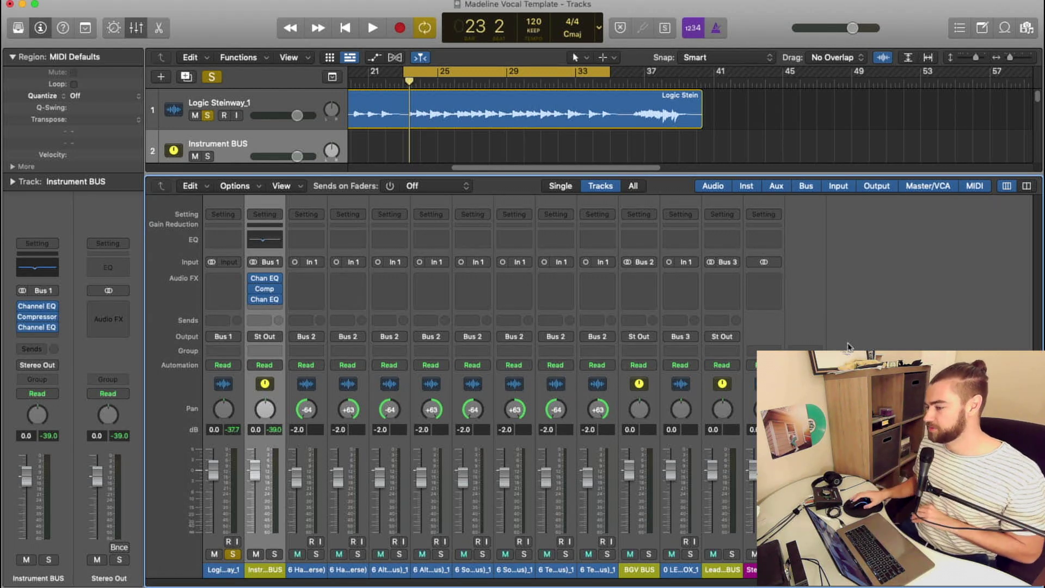
Insert a Channel EQ on Lead Vox BUS, raise the low cut, and pull the mid band toward 750 Hz.
left_click(727, 247)
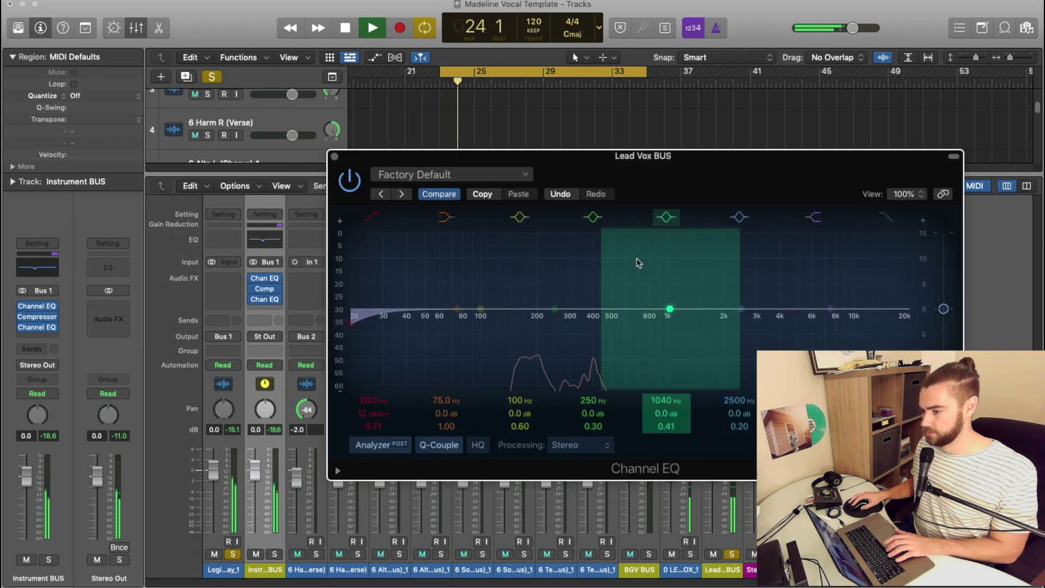
left_click(724, 278)
mouse_move(362, 317)
left_mouse_down()
mouse_move(525, 308)
mouse_move(537, 326)
mouse_move(559, 324)
left_mouse_up()
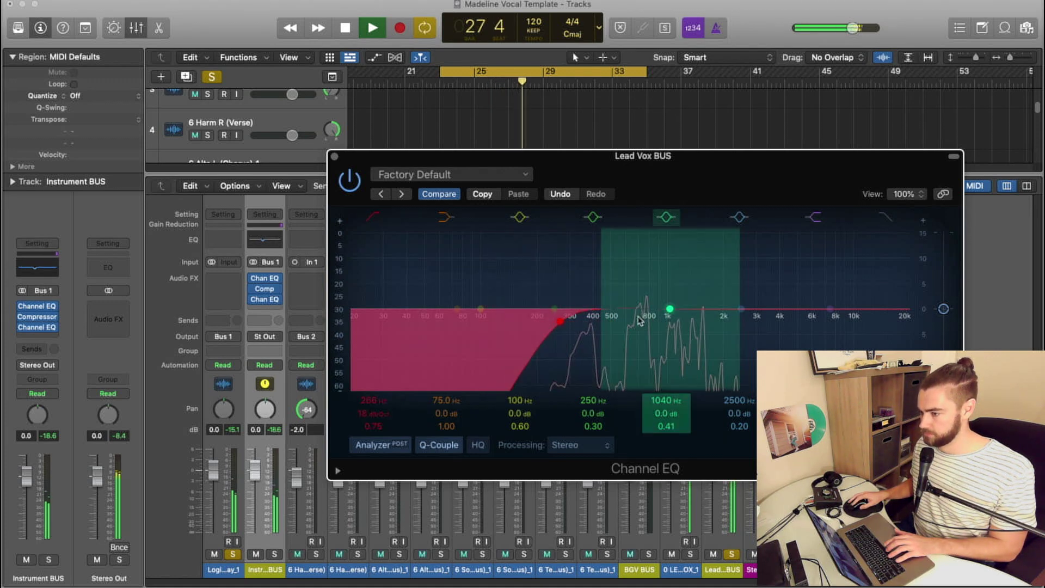
left_click_drag(660, 308, 634, 320)
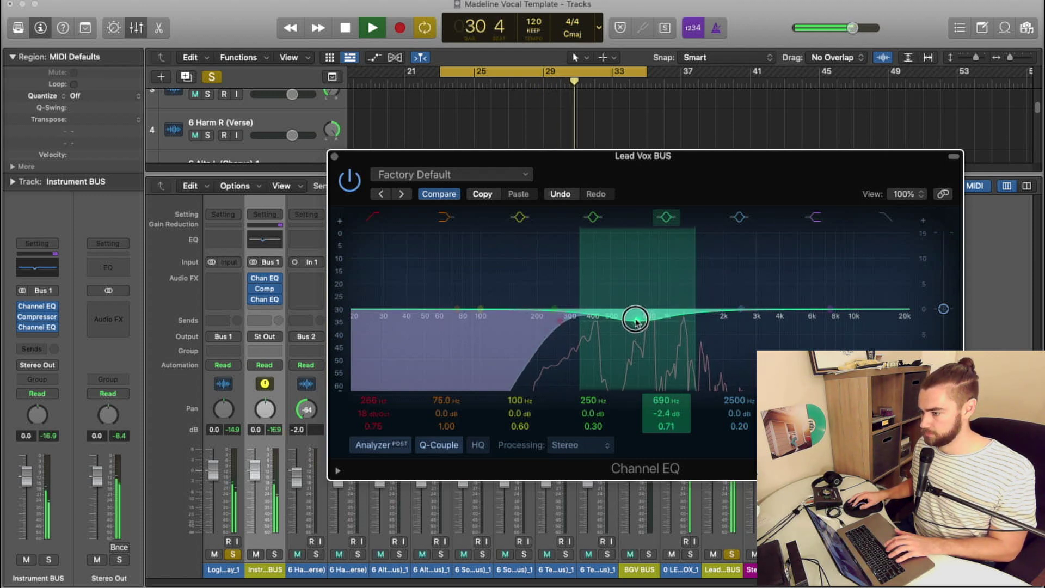
left_click_drag(738, 295, 762, 325)
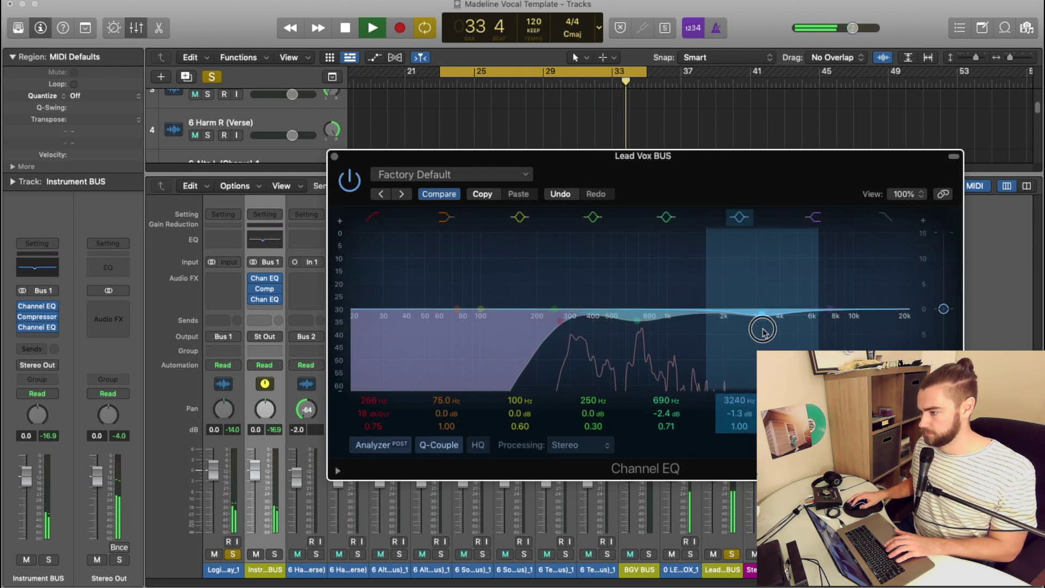
Deepen the 690 Hz cut to -3.1 dB, adjust the 250 Hz band, and close the EQ.
left_click(639, 319)
left_click_drag(639, 318, 637, 416)
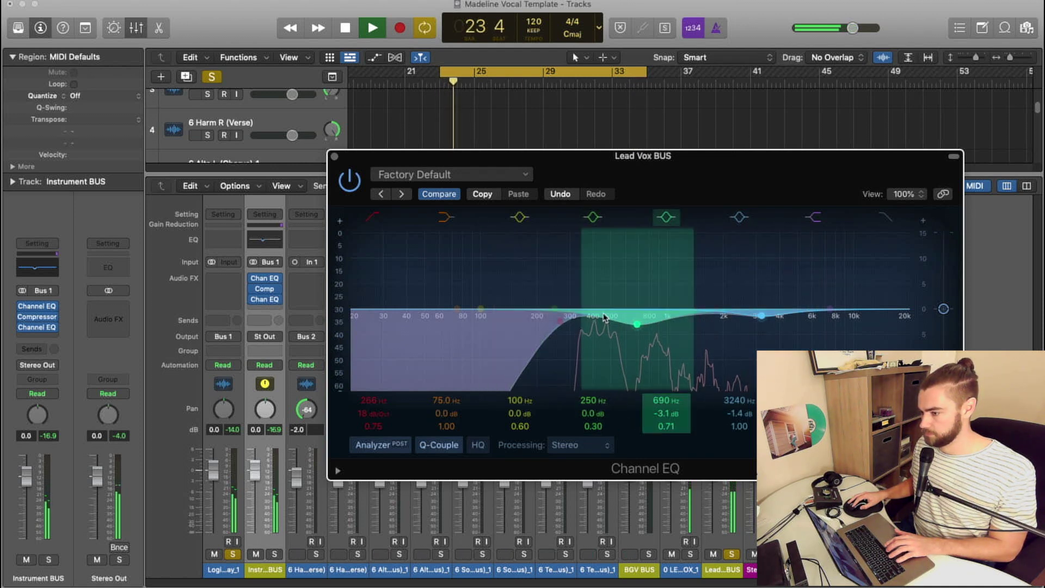
left_click_drag(554, 308, 591, 320)
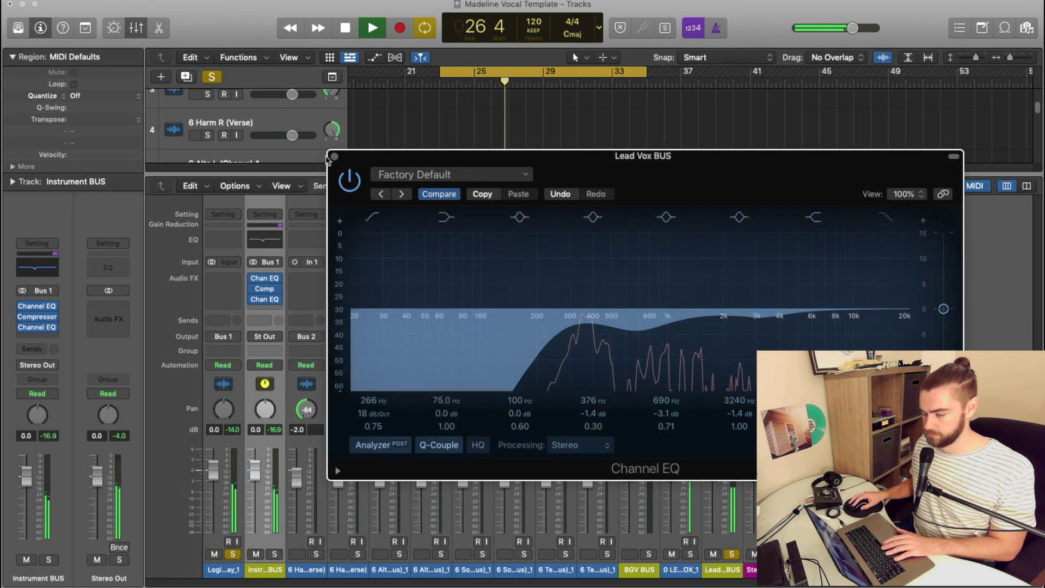
key("space")
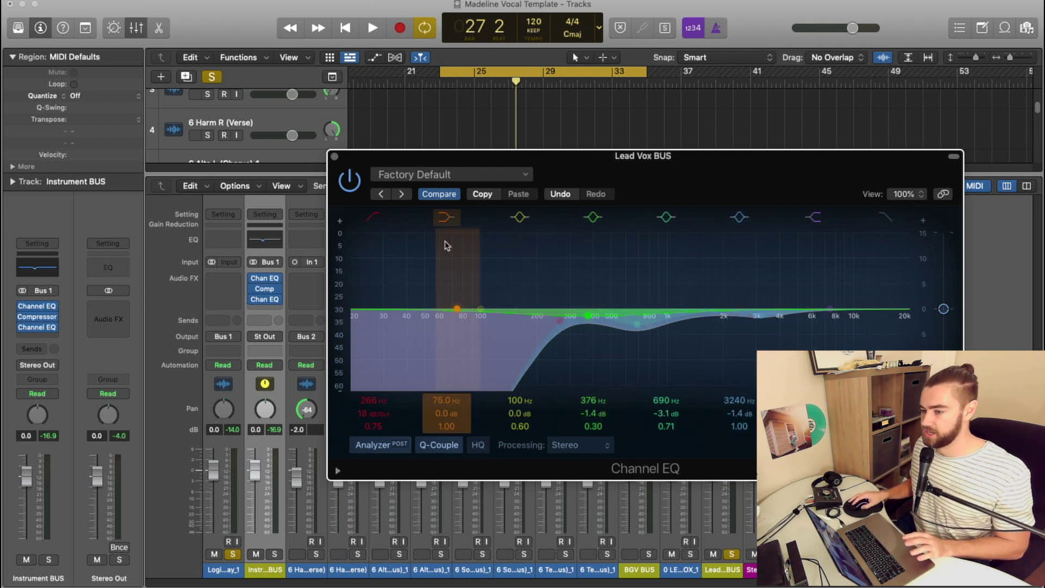
left_click(334, 154)
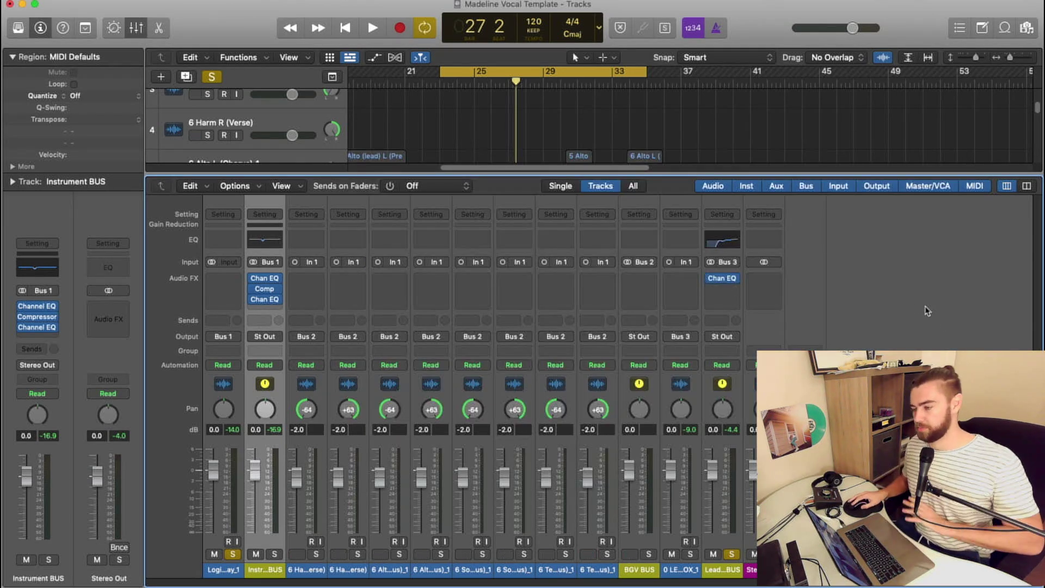
Insert a stereo Compressor on Lead Vox BUS, adjust its attack, and turn Auto Gain off.
left_click(733, 288)
mouse_move(732, 324)
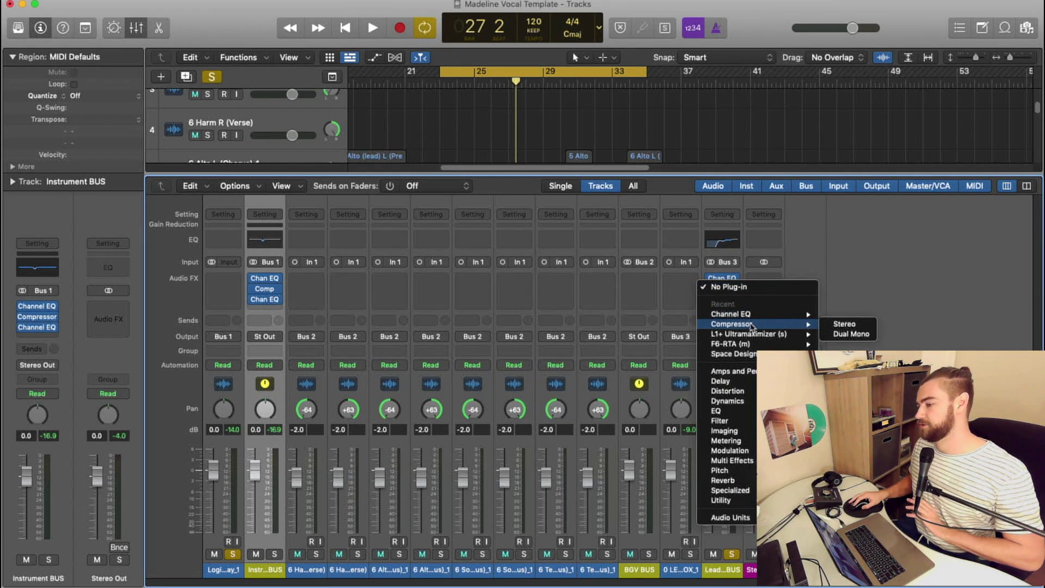
left_click(841, 324)
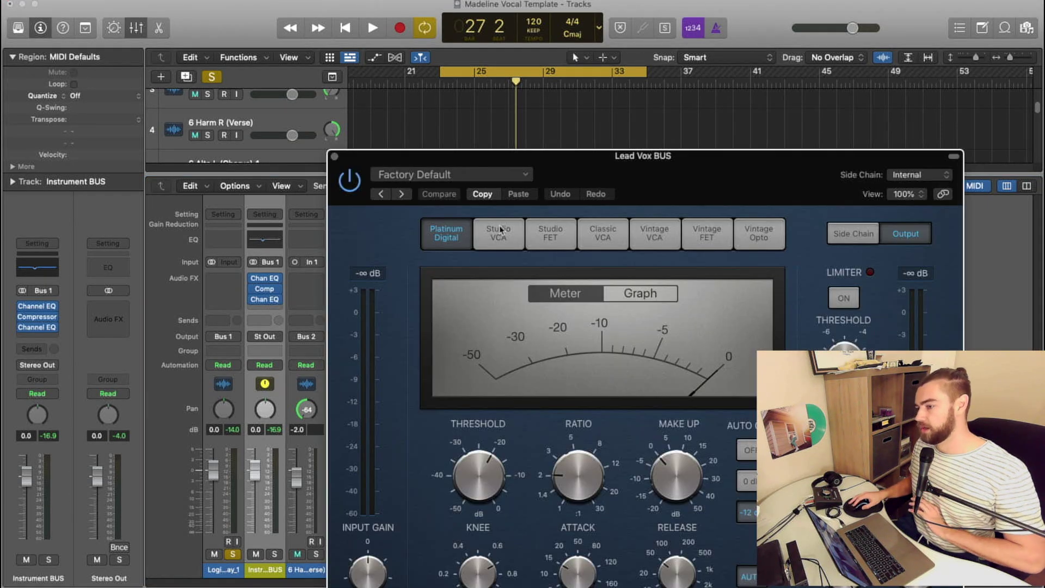
left_click_drag(632, 180, 385, 64)
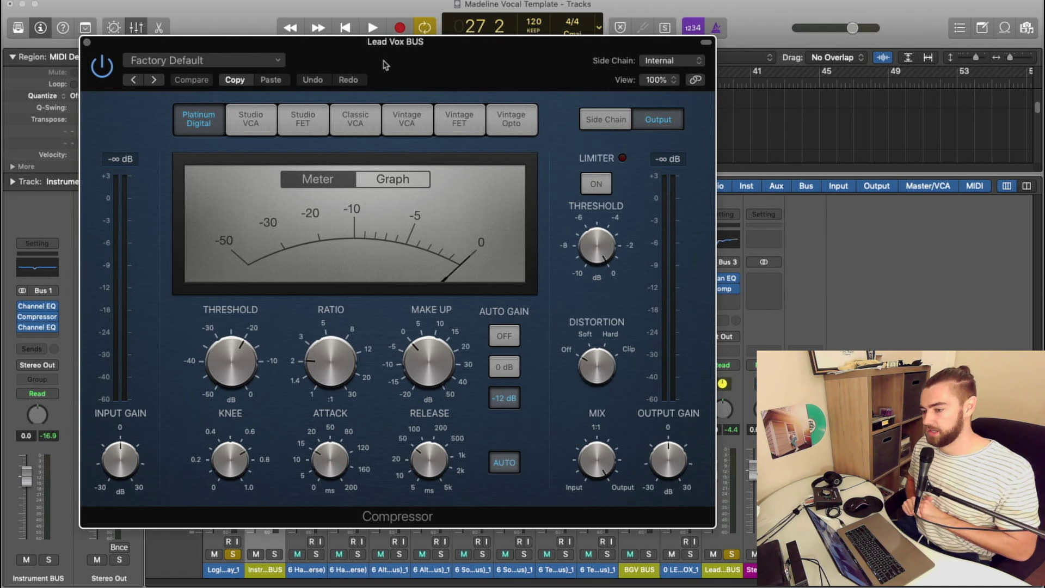
left_click(330, 459)
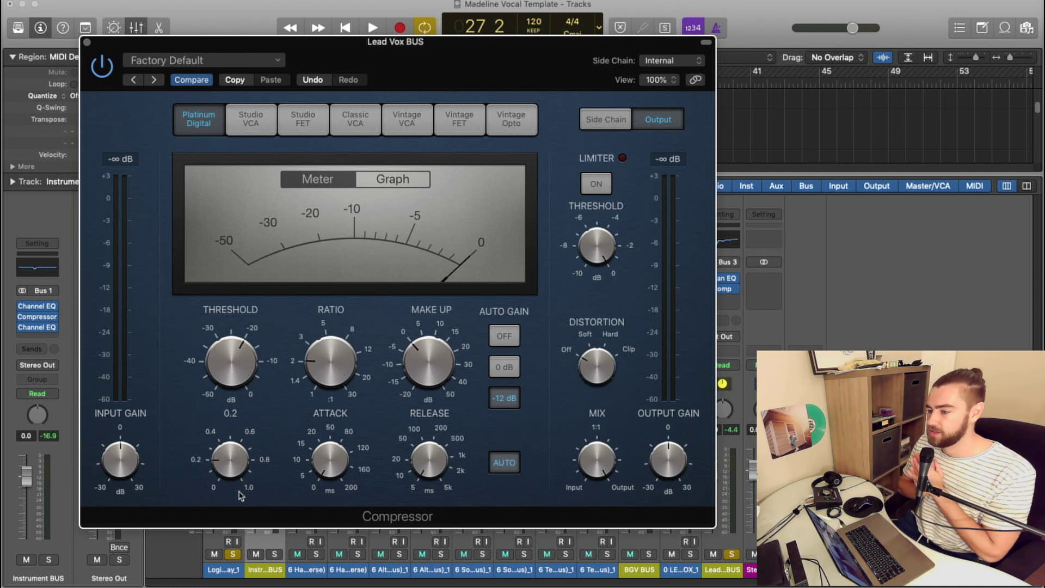
left_click(503, 336)
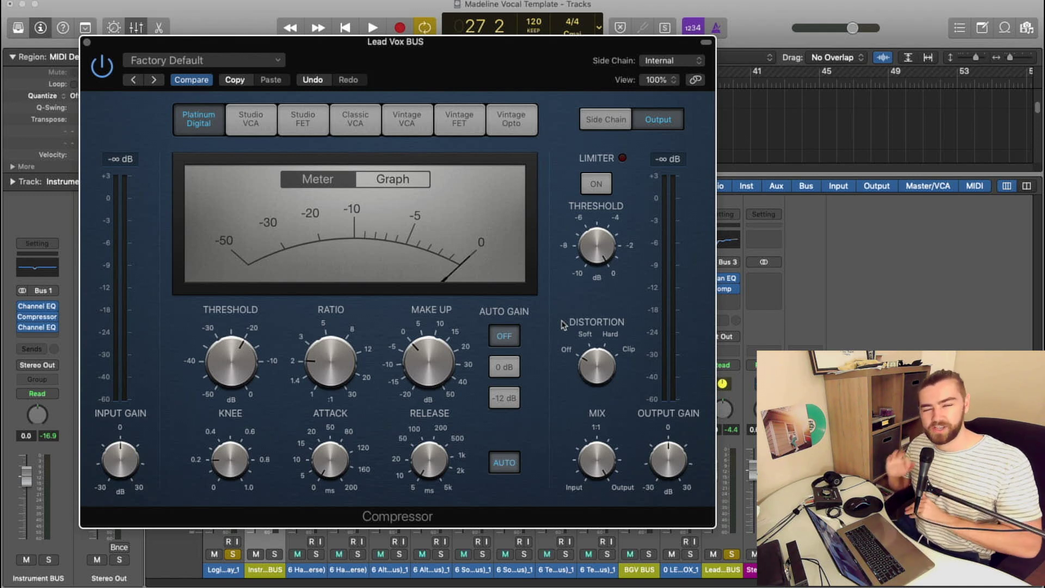
Set the ratio to roughly 4:1 and threshold to about -20.5 dB, then close the compressor.
left_click_drag(346, 391, 333, 340)
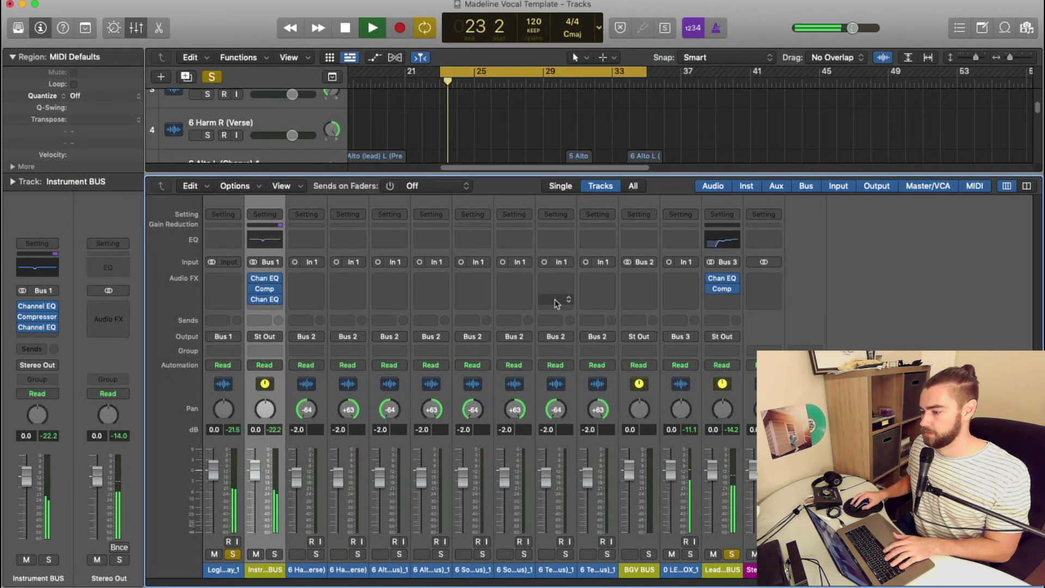
left_click(722, 288)
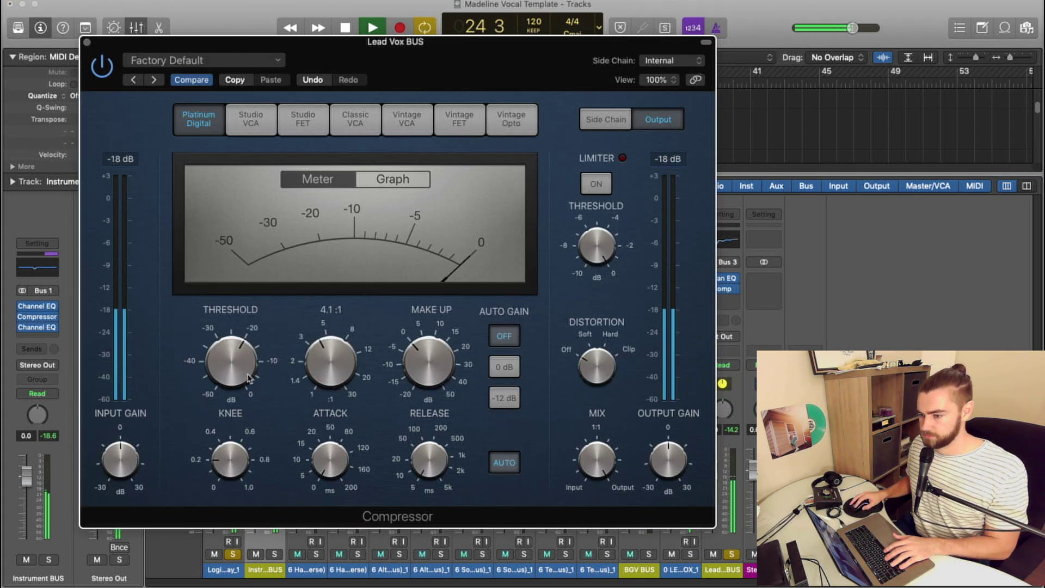
left_click_drag(244, 370, 243, 375)
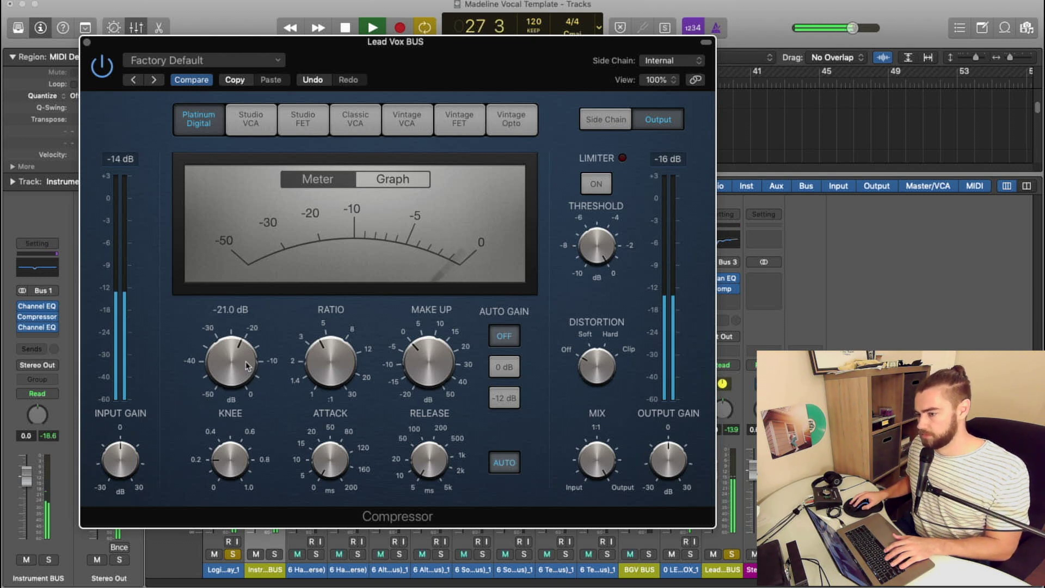
left_click_drag(250, 367, 244, 360)
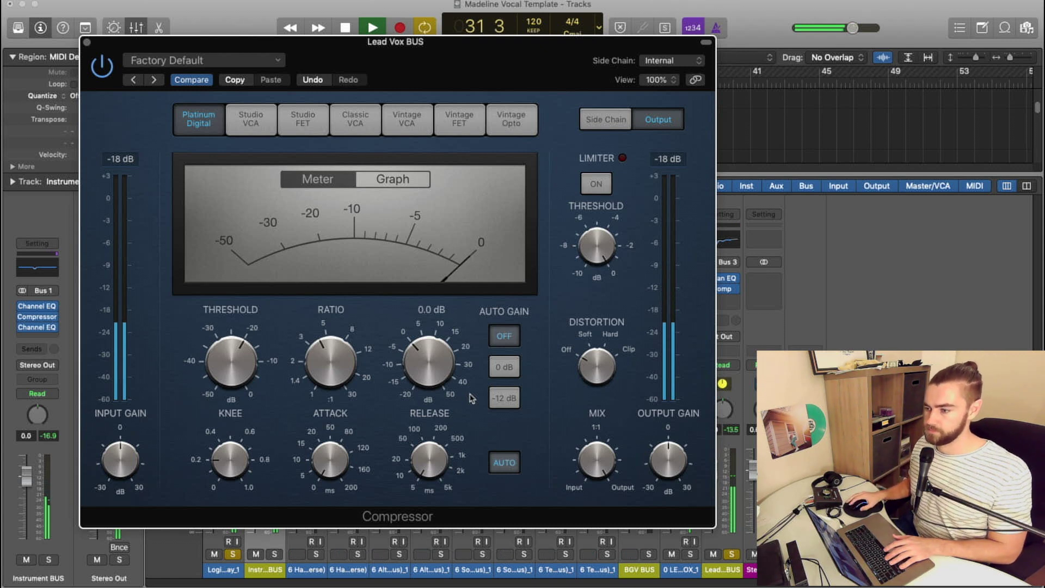
key("space")
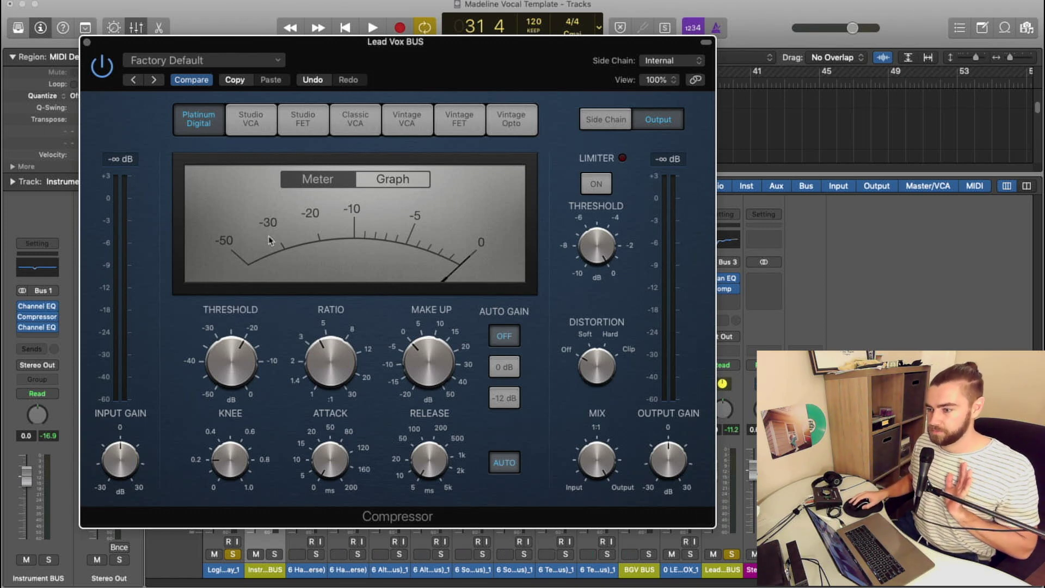
left_click(87, 42)
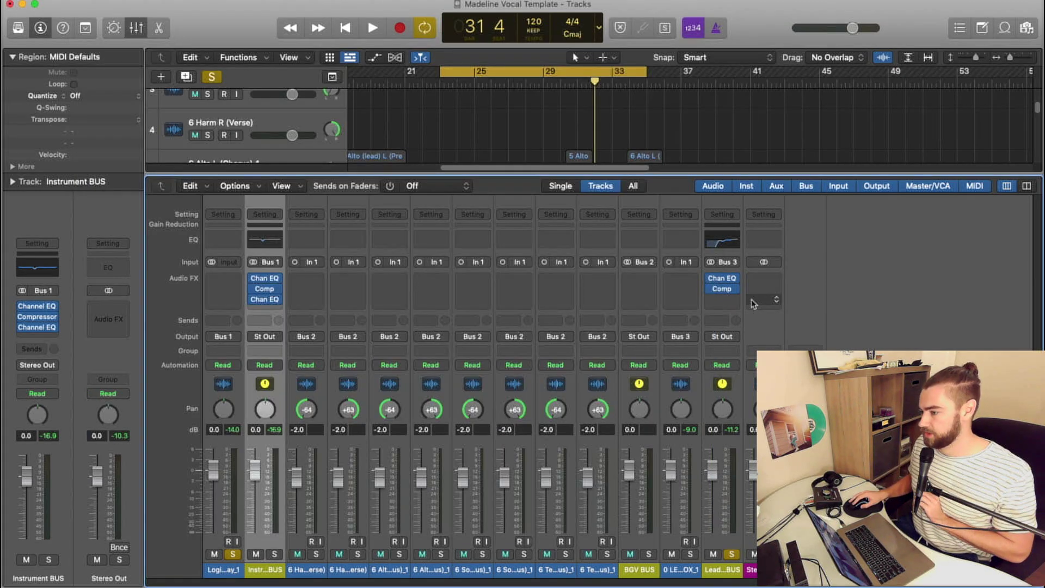
Add a second stereo Compressor: about 125 ms attack, 25 ms release, Auto Gain off, softer knee, 3.3:1 ratio.
left_click(732, 299)
mouse_move(732, 324)
left_click(838, 325)
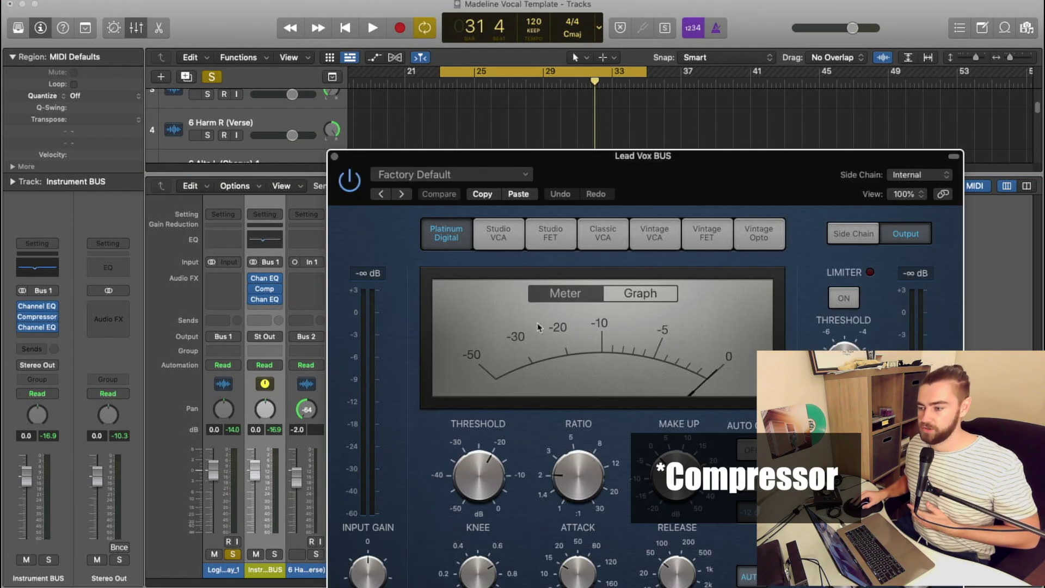
left_click_drag(578, 572, 577, 549)
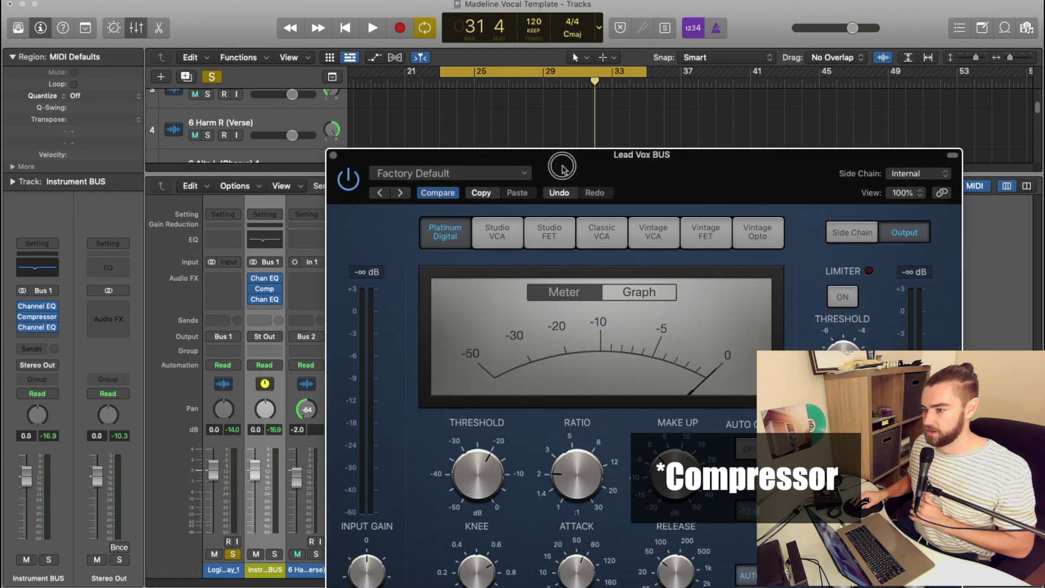
left_click_drag(560, 157, 278, 69)
left_click_drag(306, 474, 305, 452)
left_click_drag(396, 473, 395, 488)
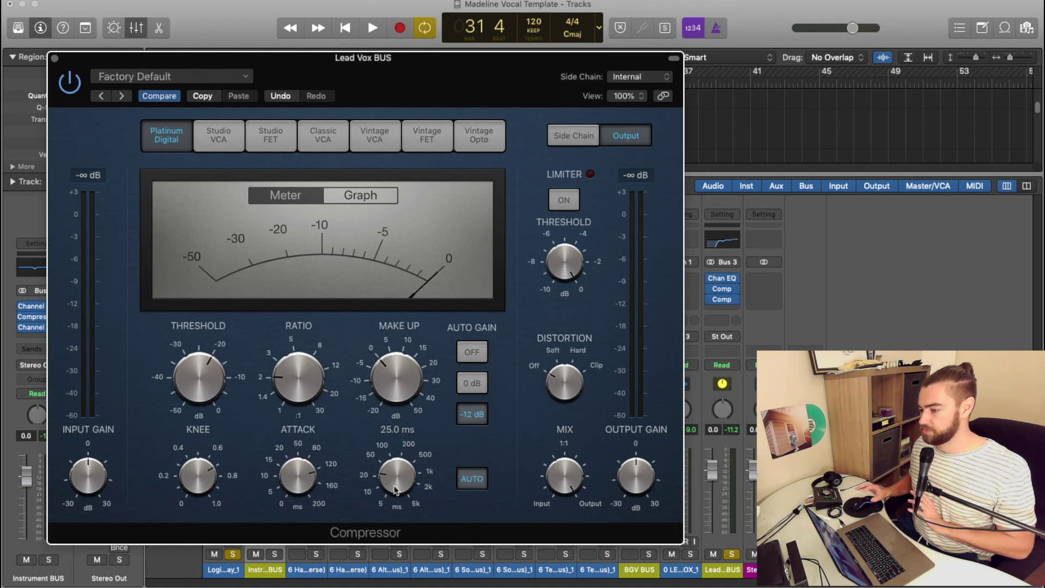
left_click(472, 352)
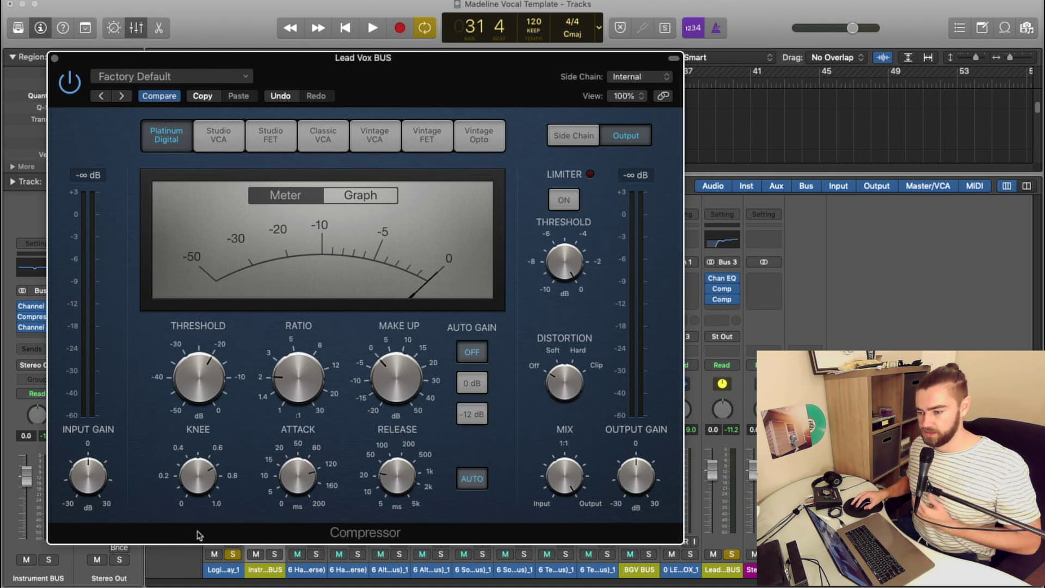
left_click_drag(199, 464, 194, 538)
left_click_drag(294, 379, 297, 361)
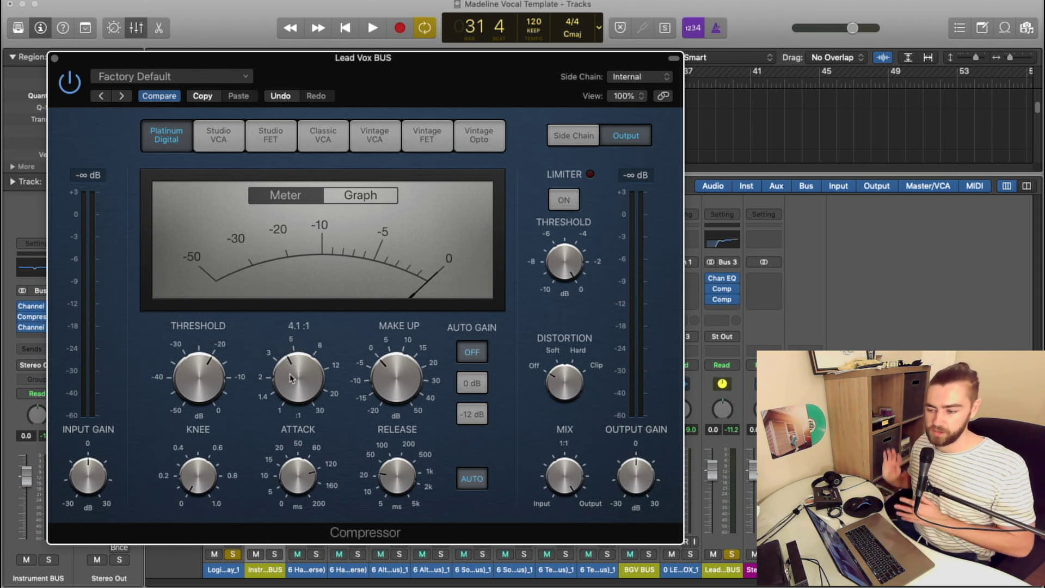
During playback, lower the threshold toward -43.5 dB while trying the Studio FET and Vintage FET models.
mouse_move(211, 467)
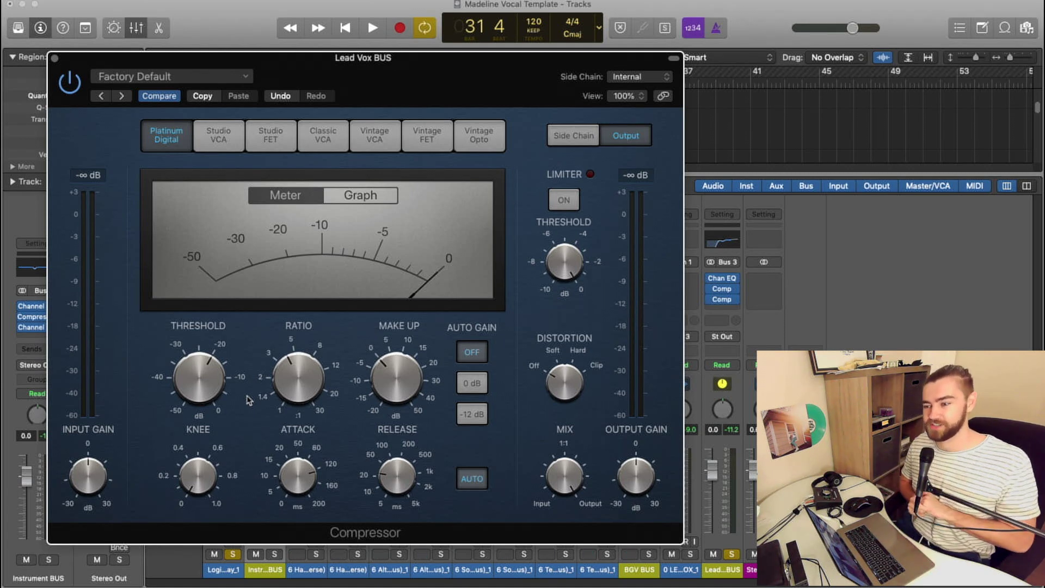
mouse_move(209, 380)
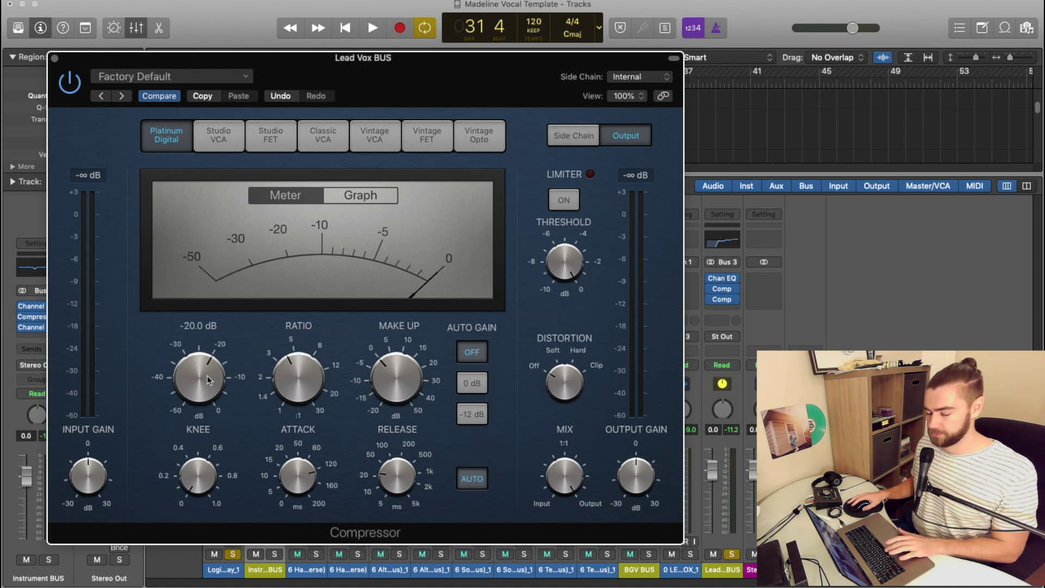
key("space")
left_click_drag(202, 388, 197, 439)
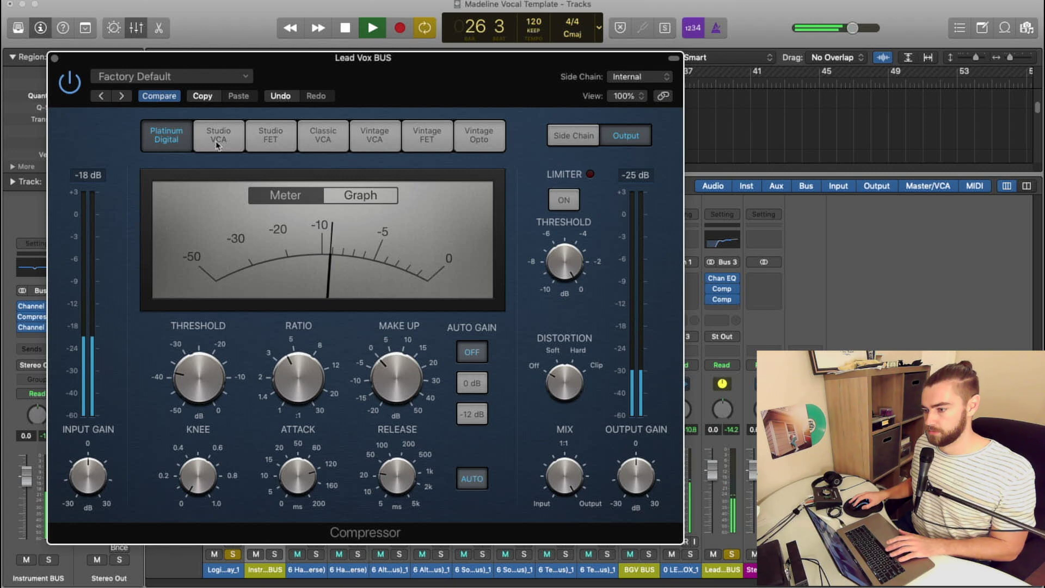
left_click(259, 129)
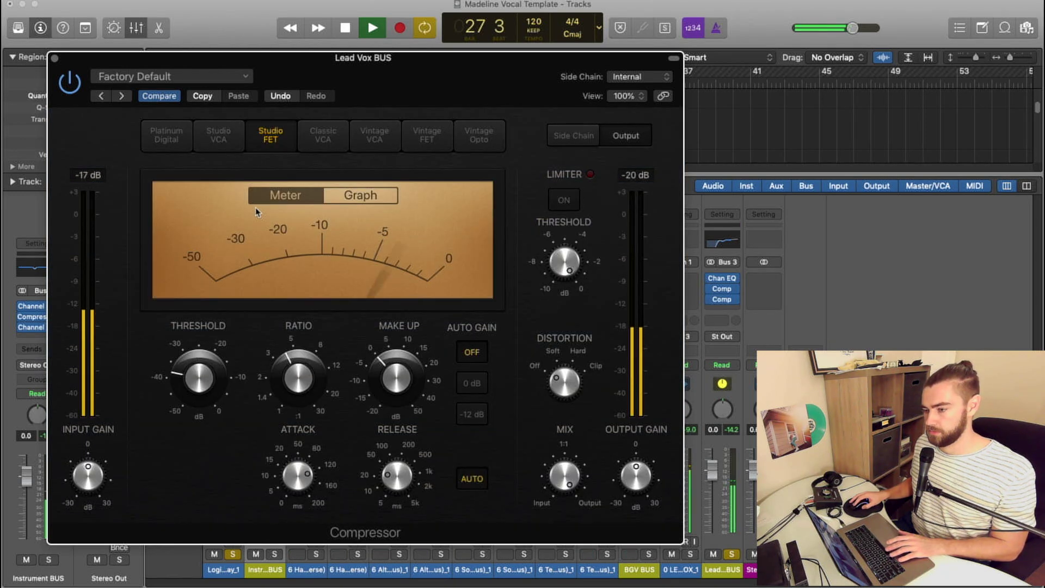
left_click(430, 138)
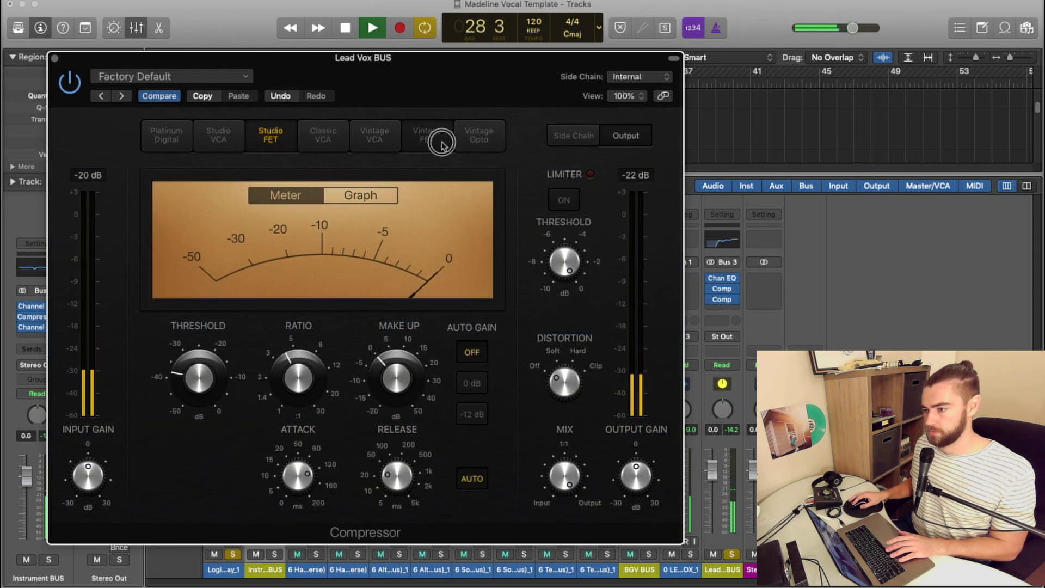
left_click_drag(198, 375, 198, 395)
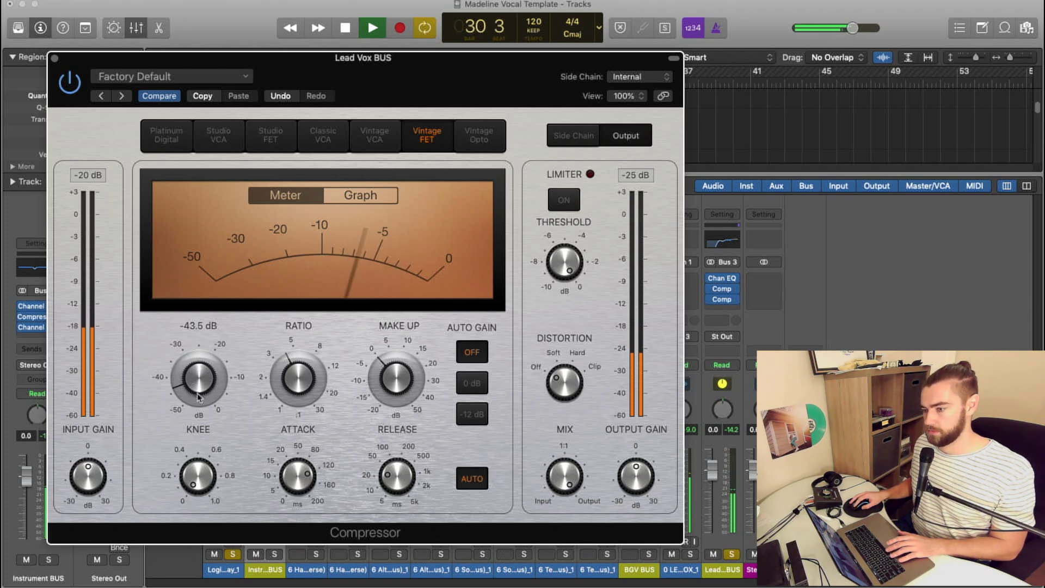
Settle on the Vintage Opto model with threshold about -50 dB and stop playback.
left_click(479, 136)
mouse_move(200, 384)
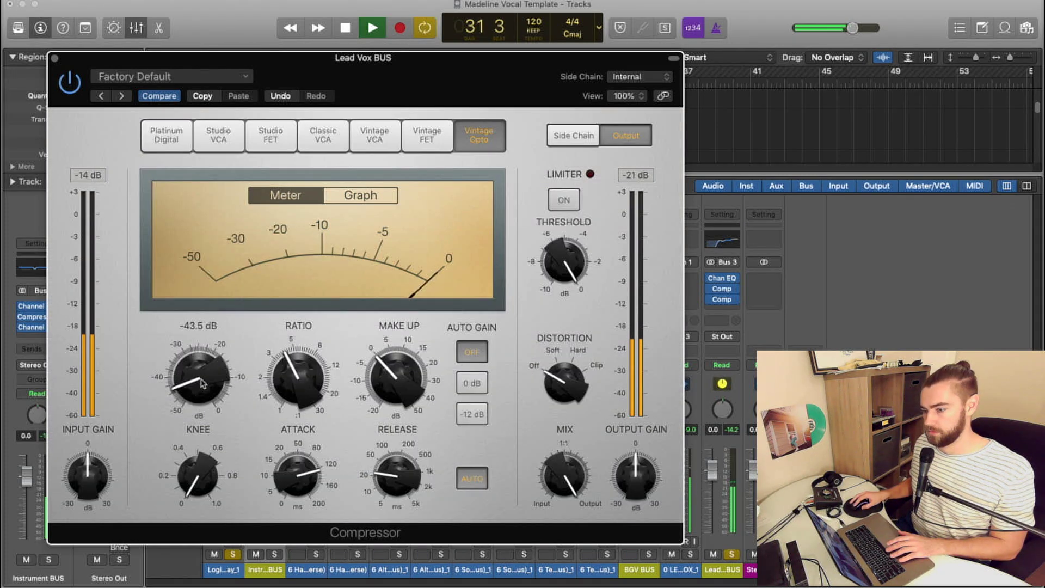
left_click_drag(200, 384, 200, 400)
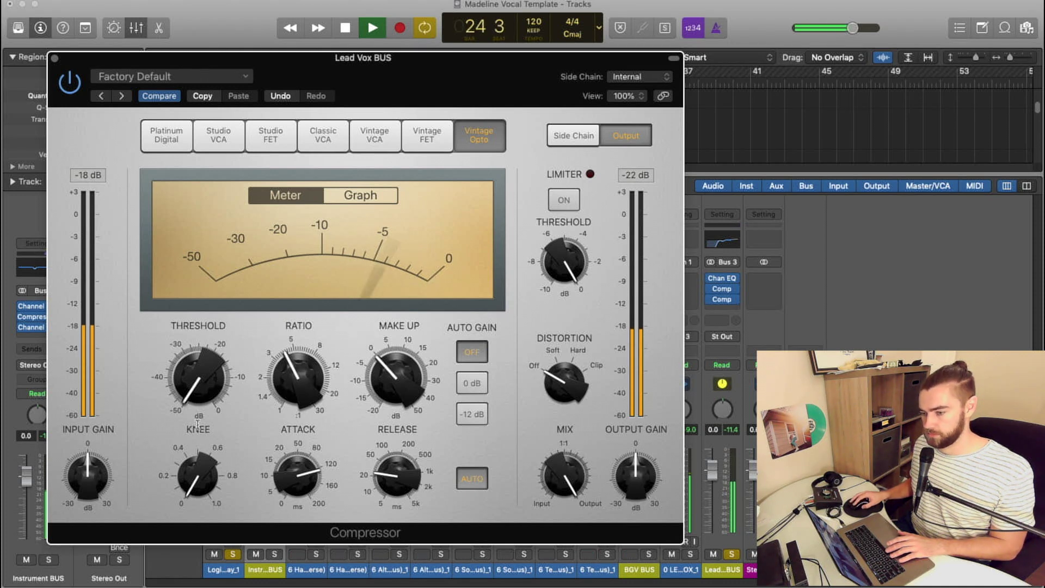
mouse_move(189, 397)
key("space")
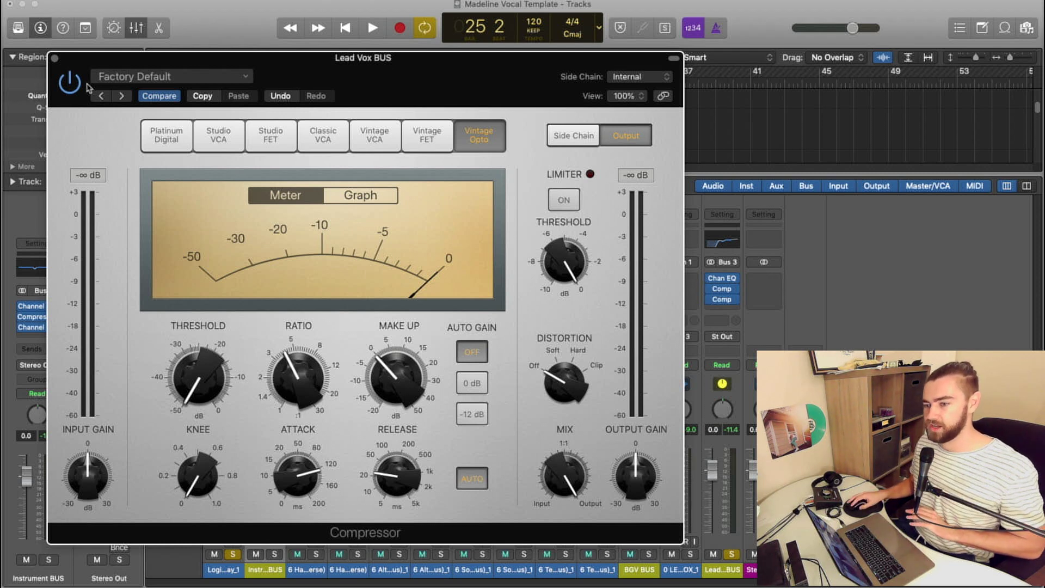
Close the Compressor and insert a stereo Vintage Console EQ in the next Lead Vox BUS slot.
left_click(54, 58)
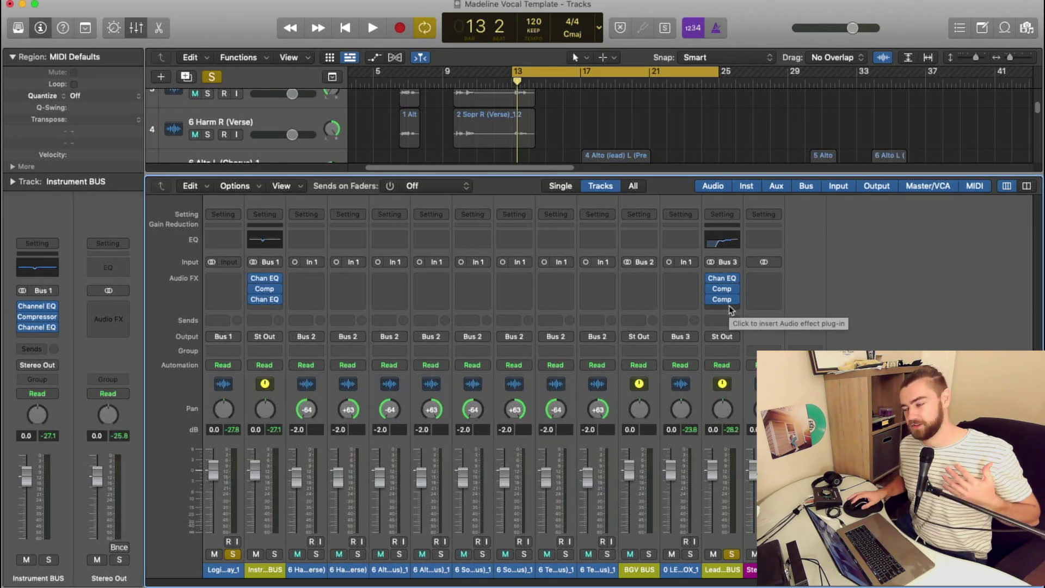
left_click(737, 306)
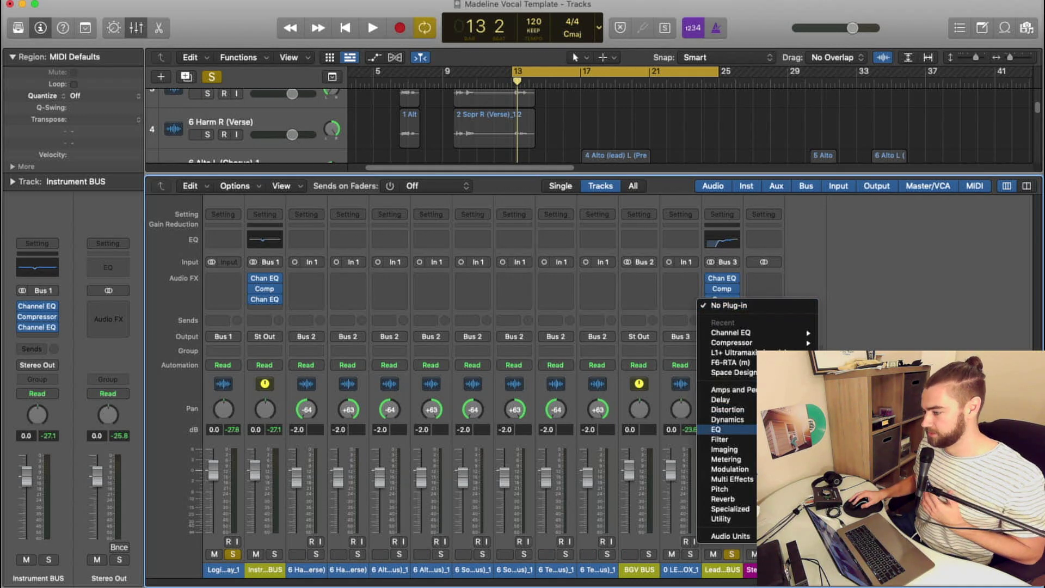
mouse_move(849, 468)
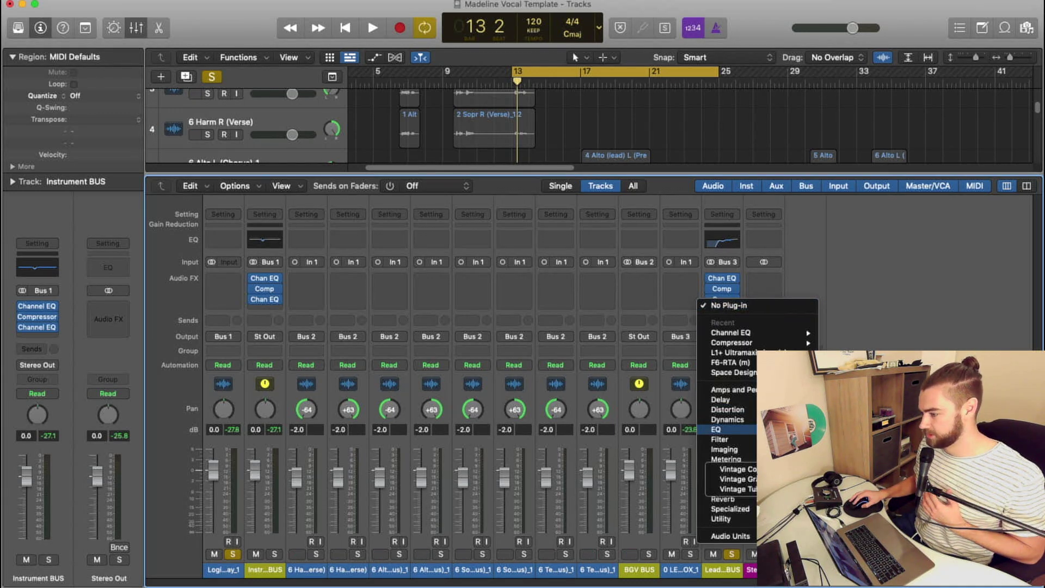
mouse_move(732, 469)
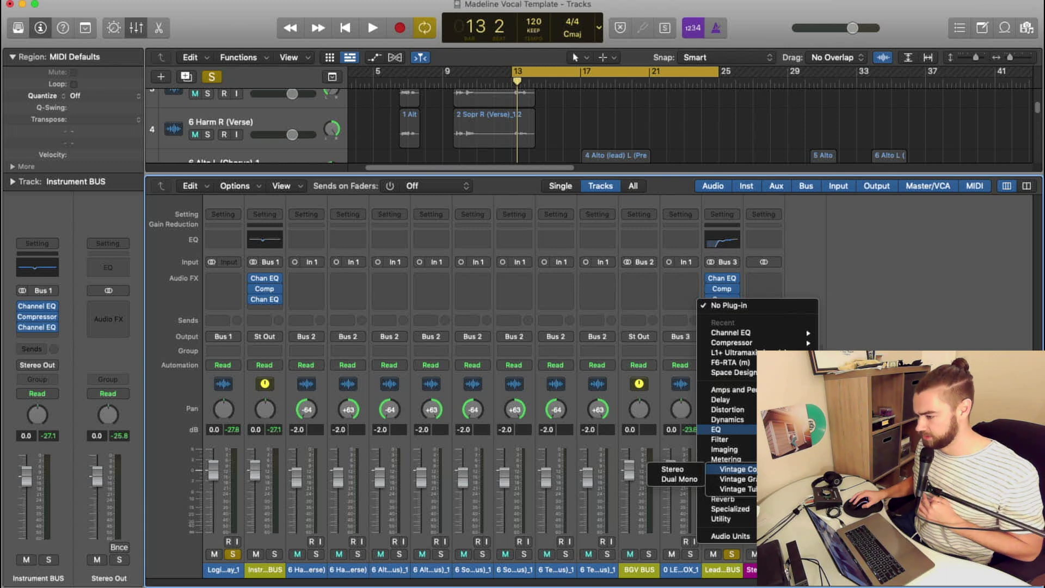
left_click(687, 469)
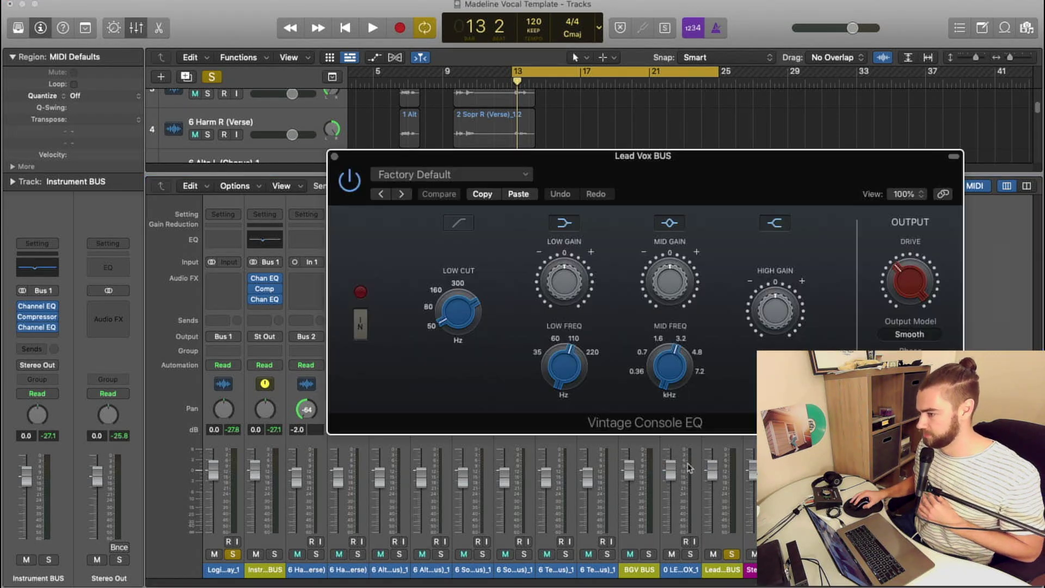
left_click_drag(654, 162, 408, 105)
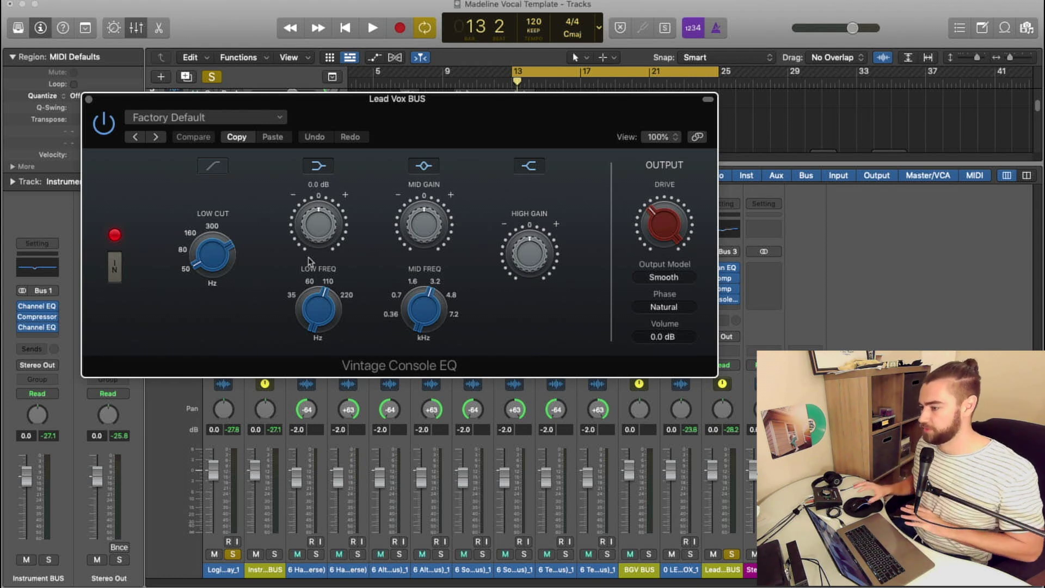
During playback, boost High Gain to 3.2 dB and set Mid Freq to 4.8 kHz, comparing bypassed.
left_click_drag(318, 223, 318, 223)
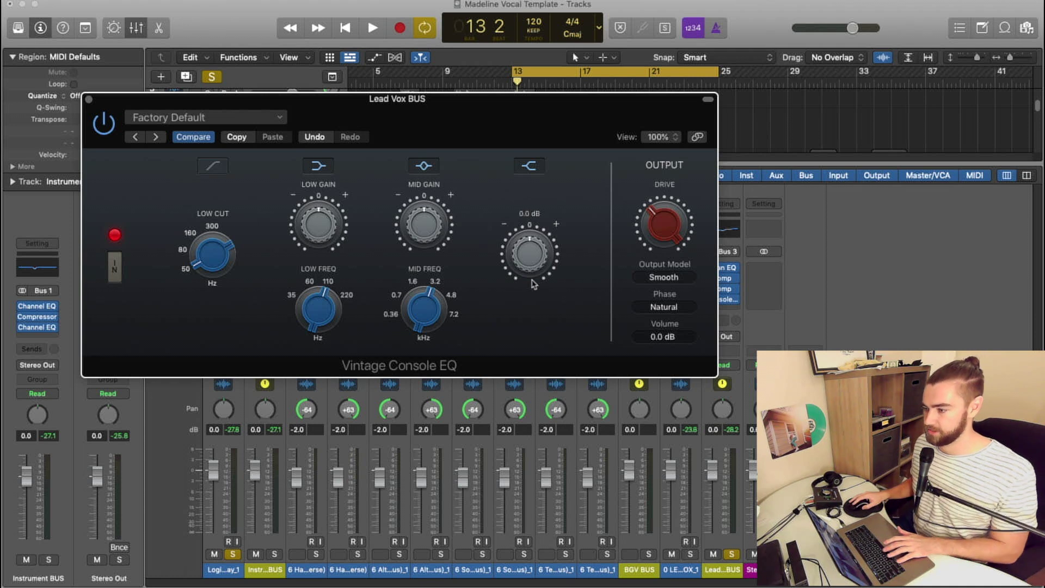
key("space")
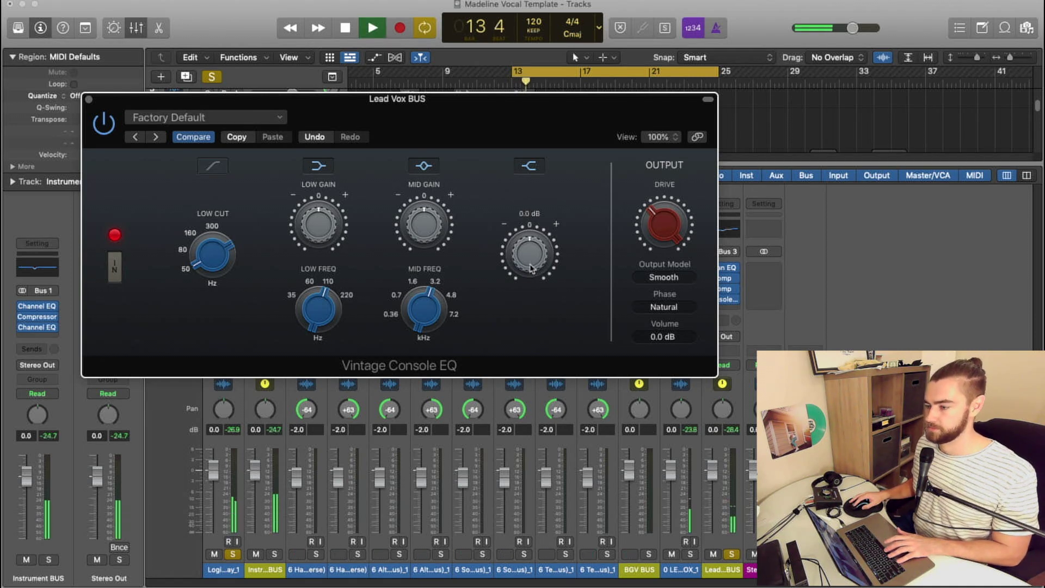
mouse_move(531, 267)
left_mouse_down()
mouse_move(533, 248)
mouse_move(531, 260)
left_mouse_up()
left_click_drag(424, 305, 428, 242)
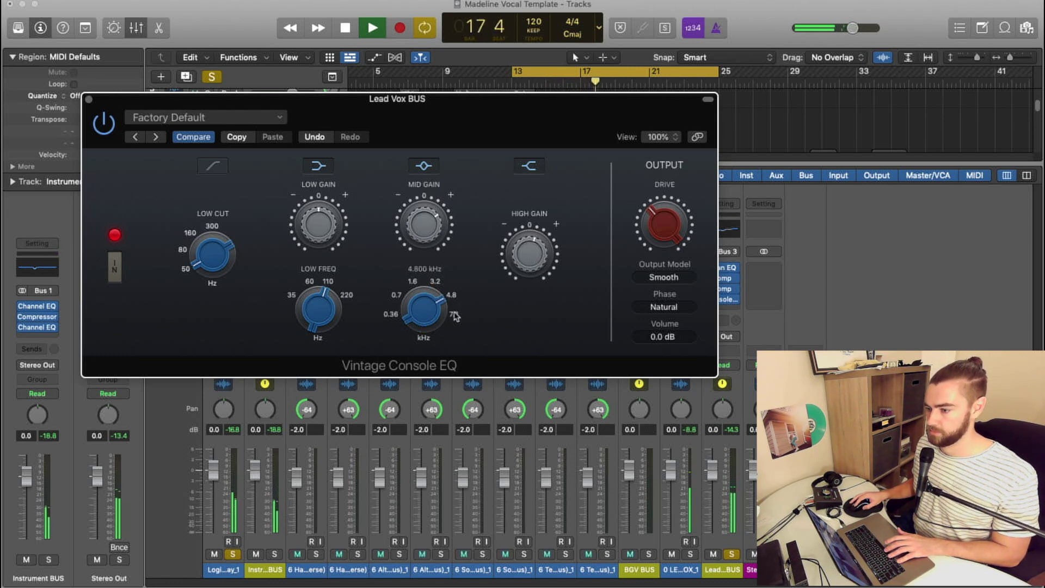
left_click_drag(431, 231, 427, 242)
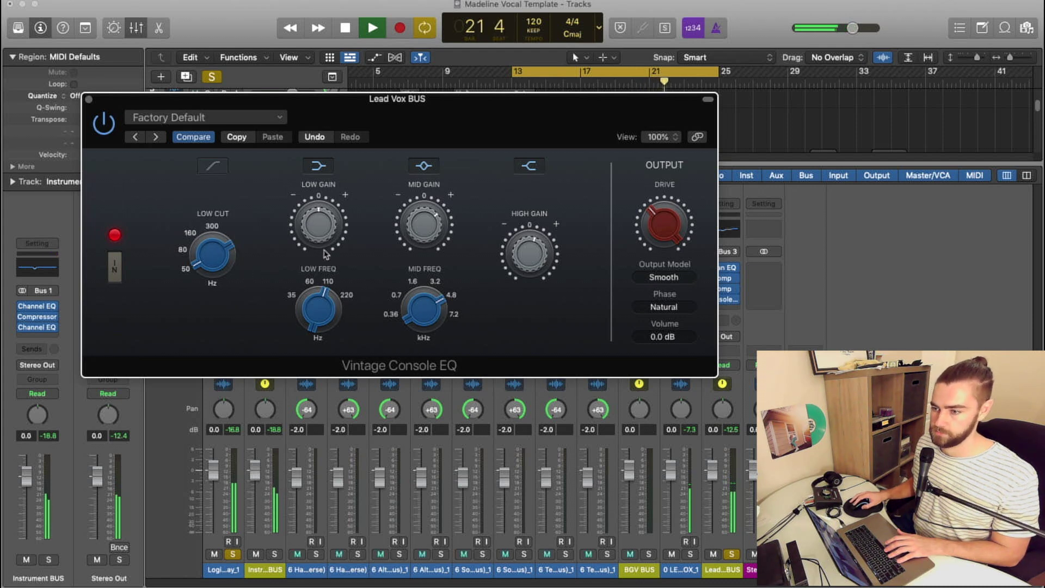
left_click(110, 270)
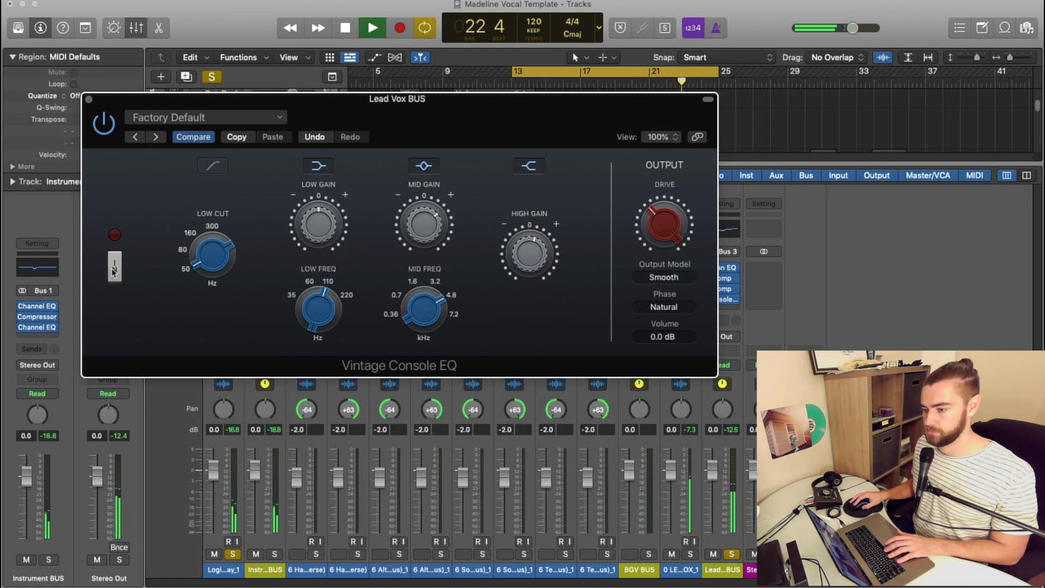
left_click(110, 269)
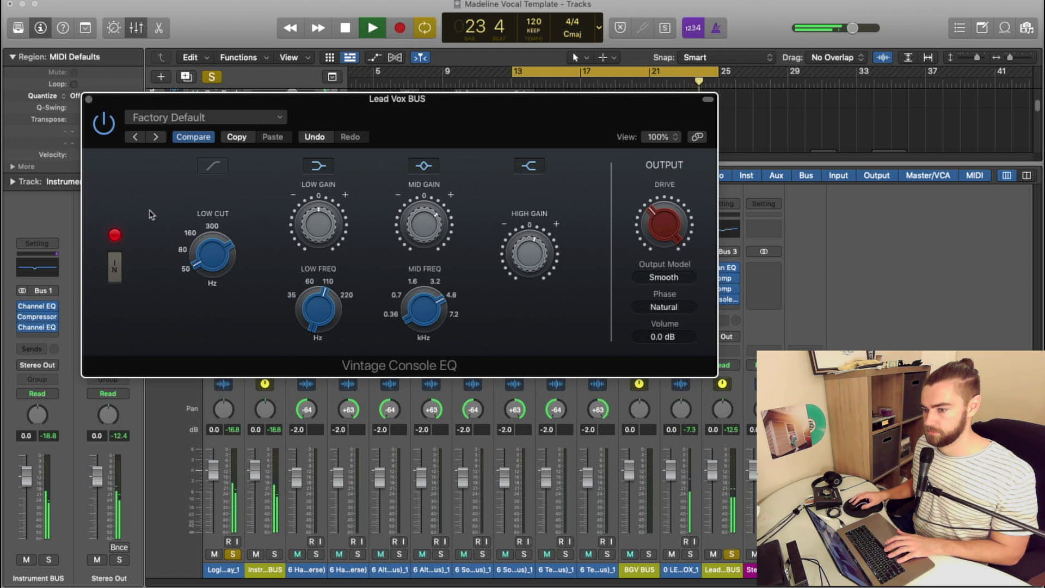
key("space")
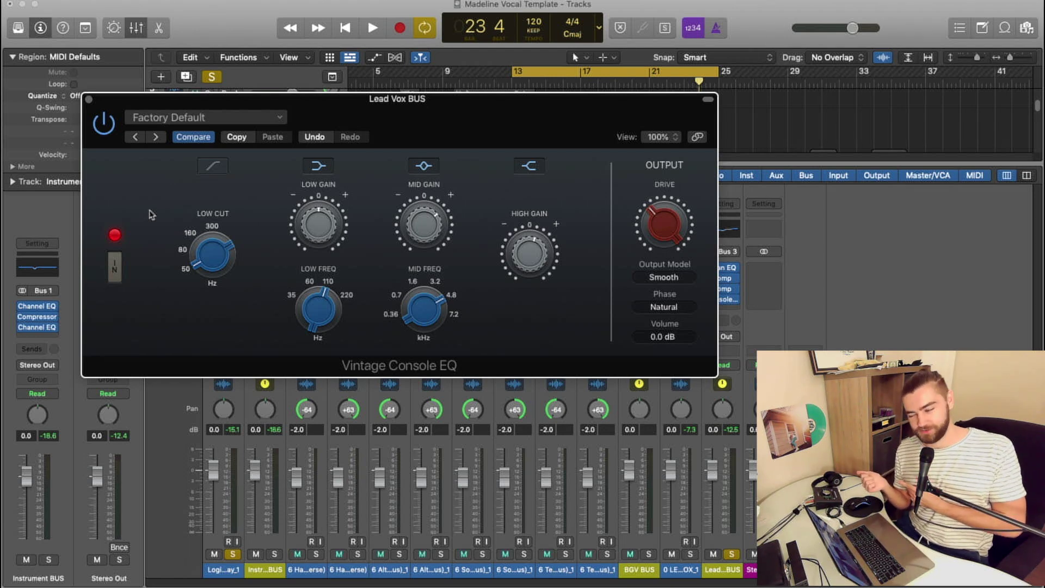
Shift the Console EQ and a compressor down one slot, freeing the insert after Channel EQ for a new plug-in.
left_click(89, 100)
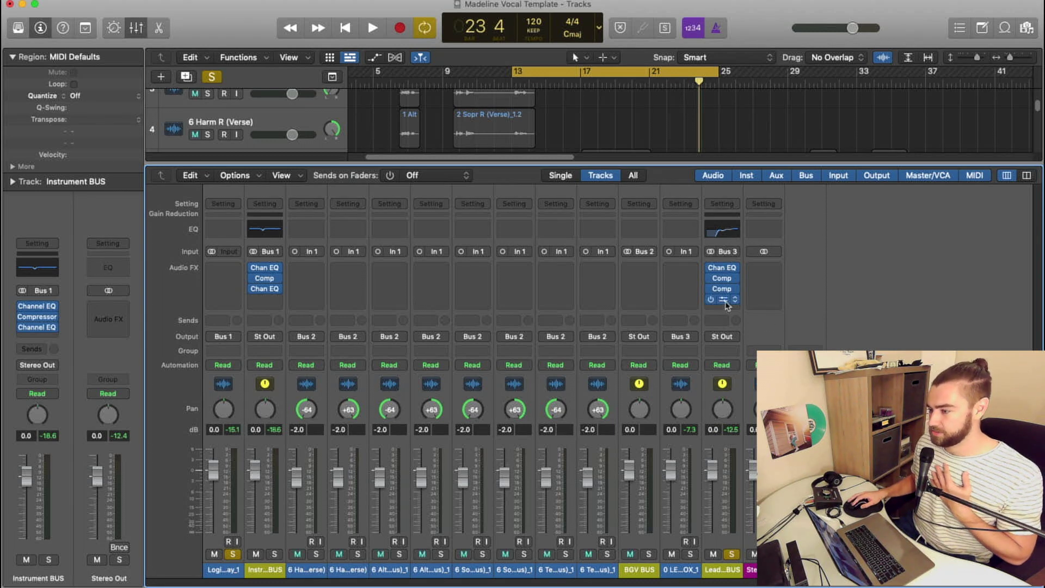
left_click_drag(726, 306, 724, 311)
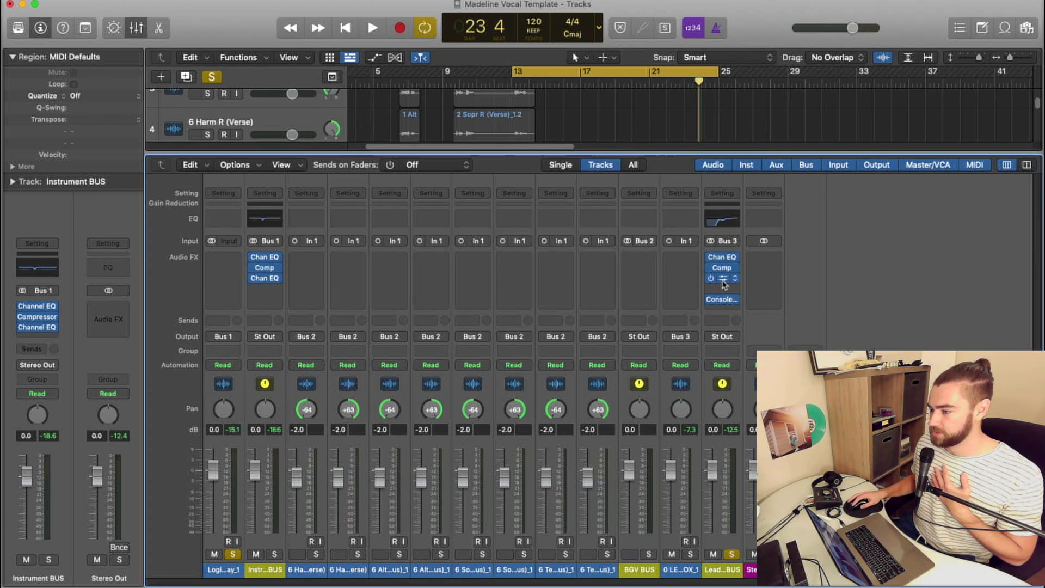
left_click_drag(722, 267, 724, 284)
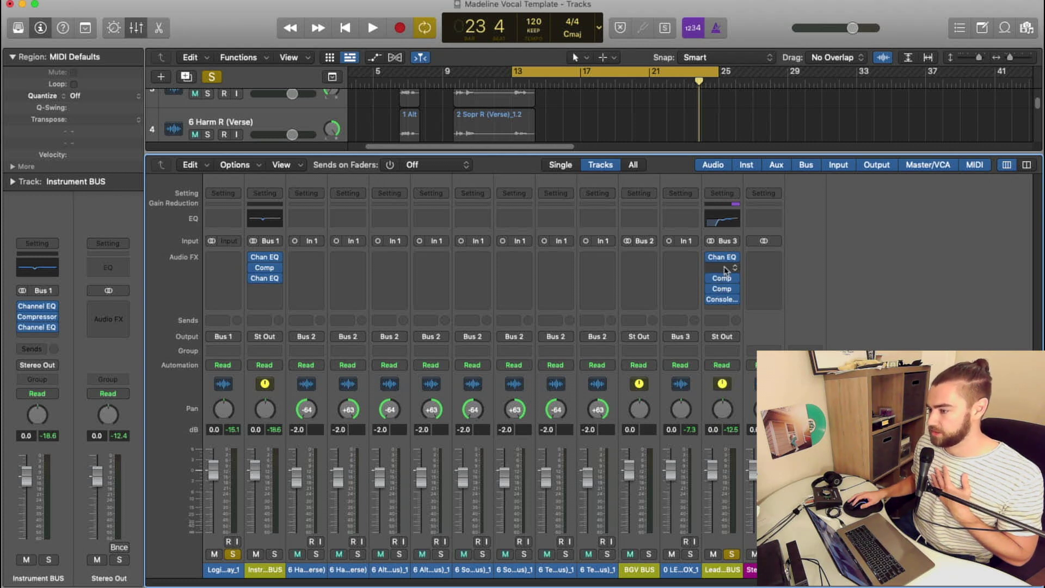
left_click(725, 270)
mouse_move(748, 320)
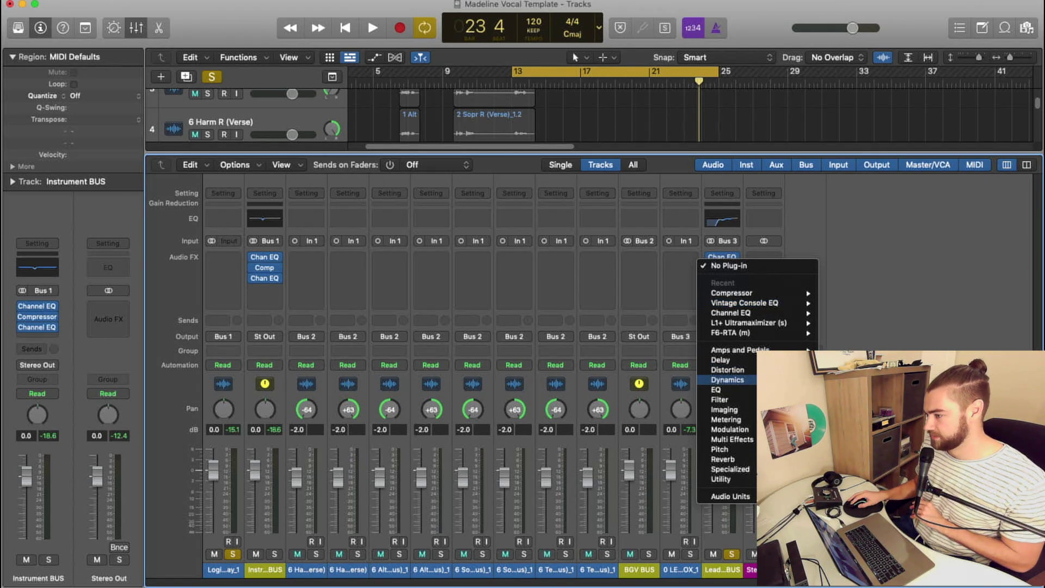
Insert DeEsser 2, solo its filter, and compare shelf versus band filter mode, keeping band.
left_click(844, 399)
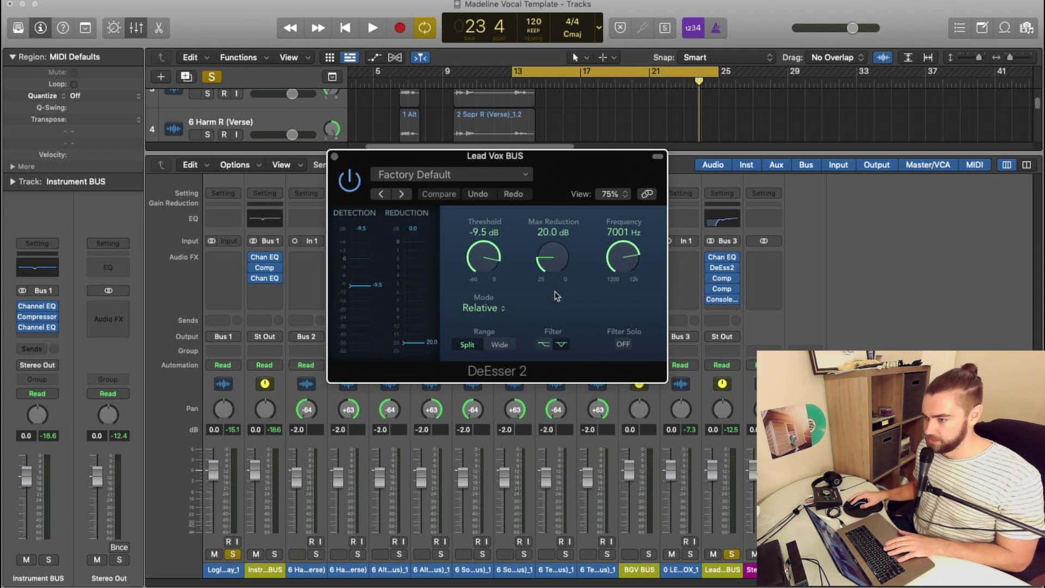
left_click(626, 344)
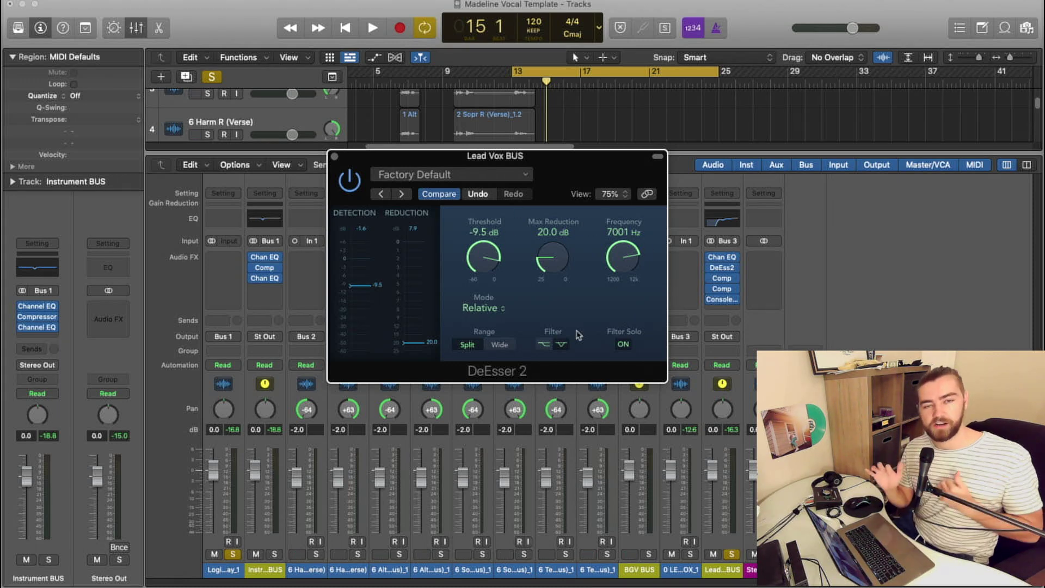
left_click(543, 344)
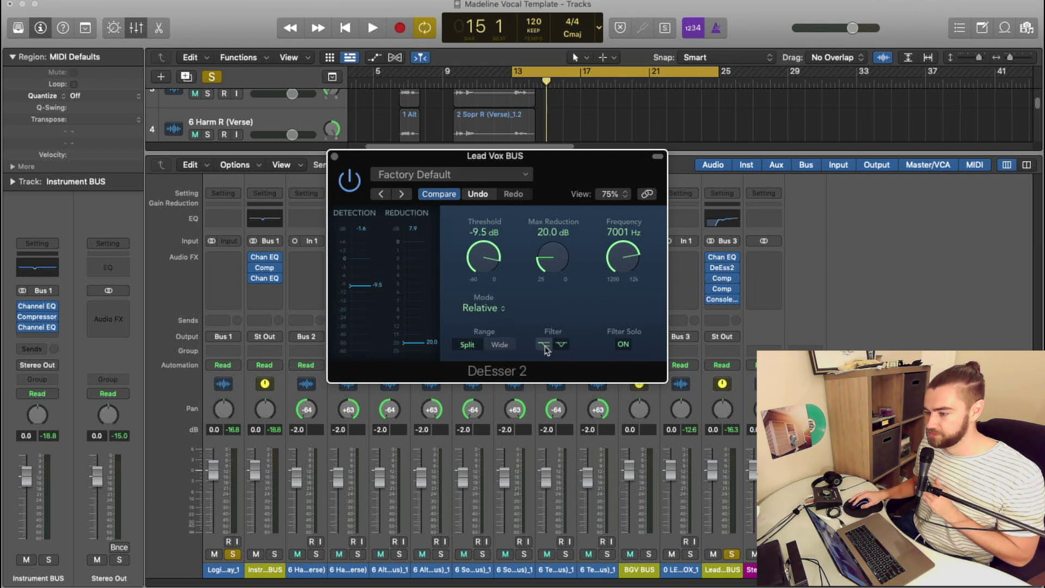
left_click(561, 344)
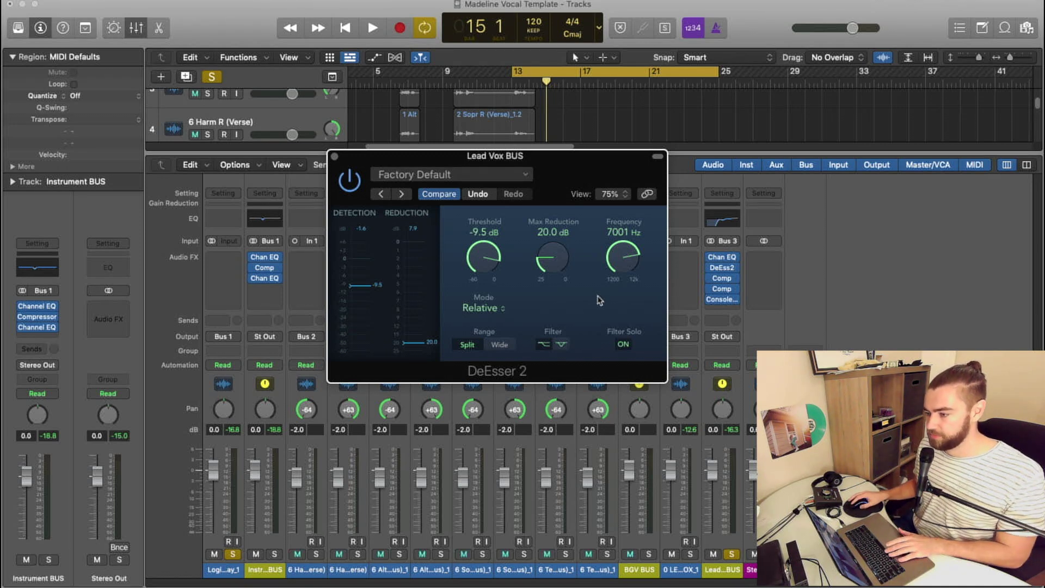
Tune the de-esser to 4066 Hz with a -5.4 dB threshold and Filter Solo off.
key("space")
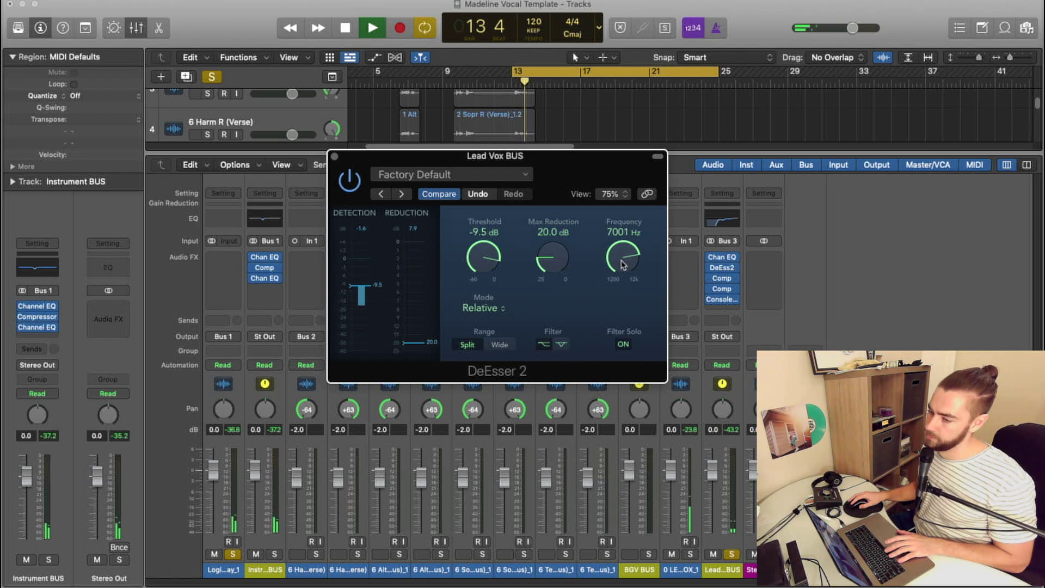
left_click_drag(623, 267, 628, 308)
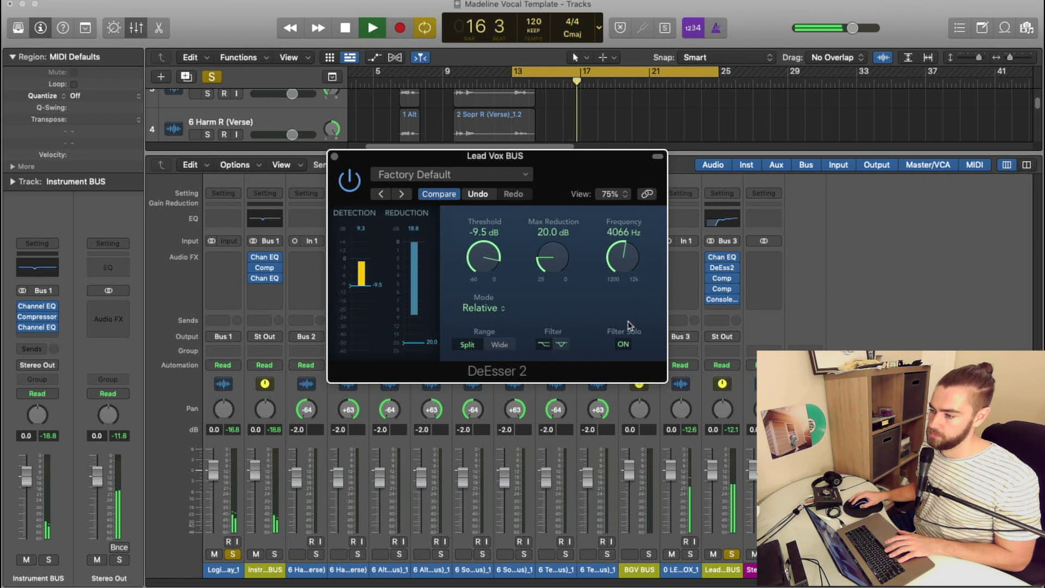
left_click_drag(489, 260, 489, 254)
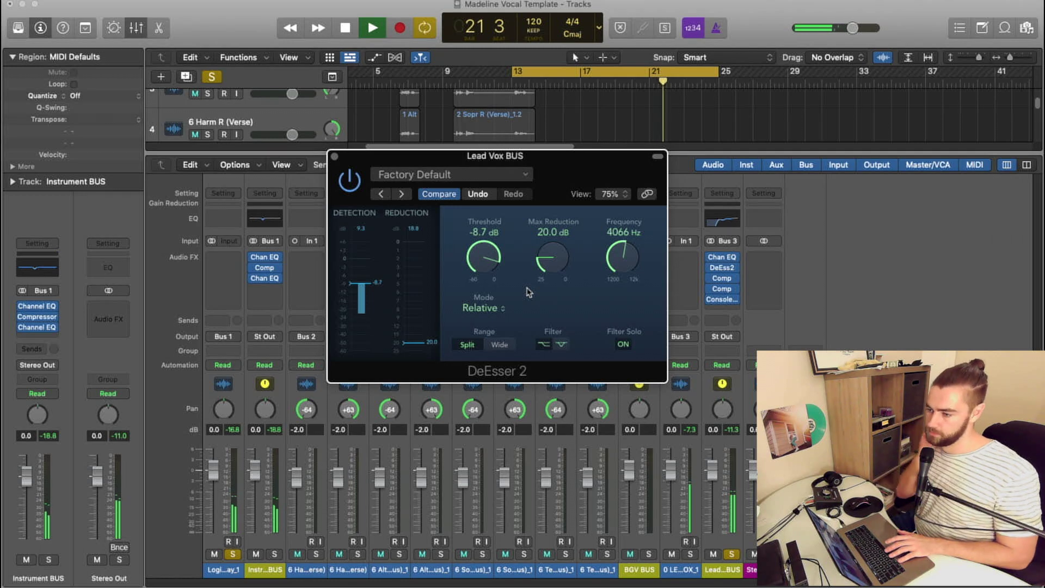
left_click(623, 344)
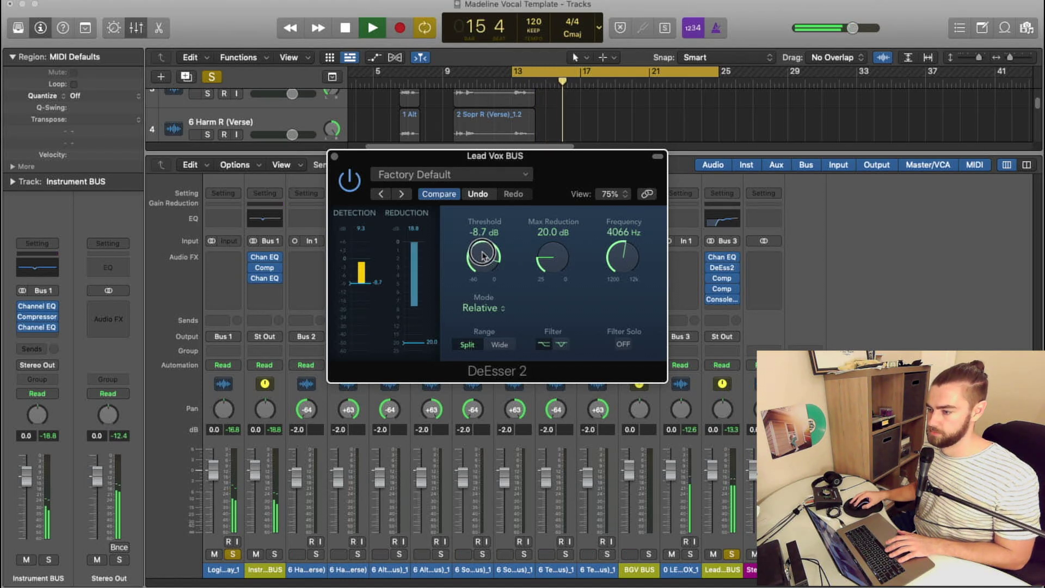
left_click_drag(483, 254, 483, 245)
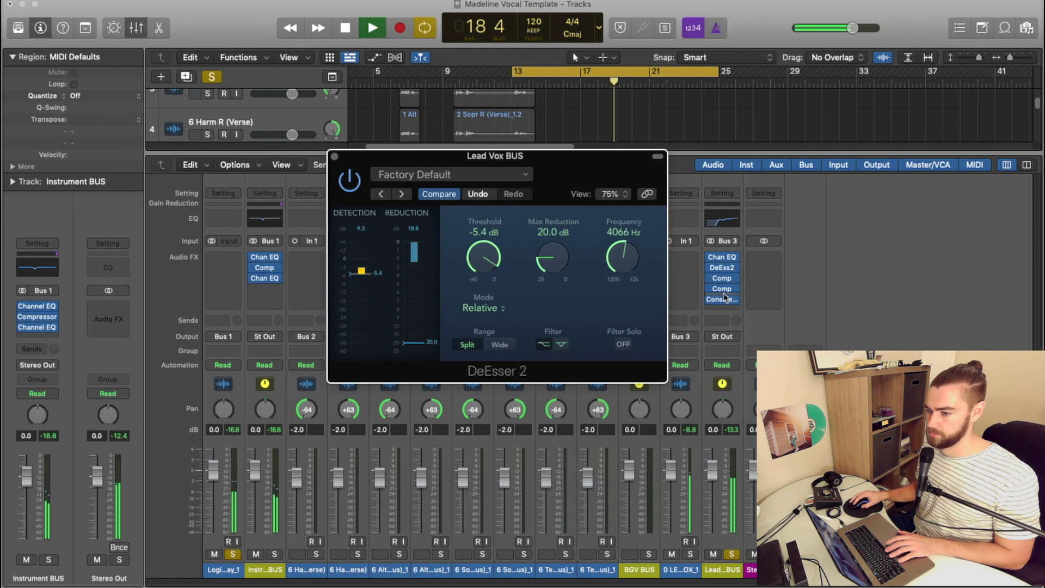
key("space")
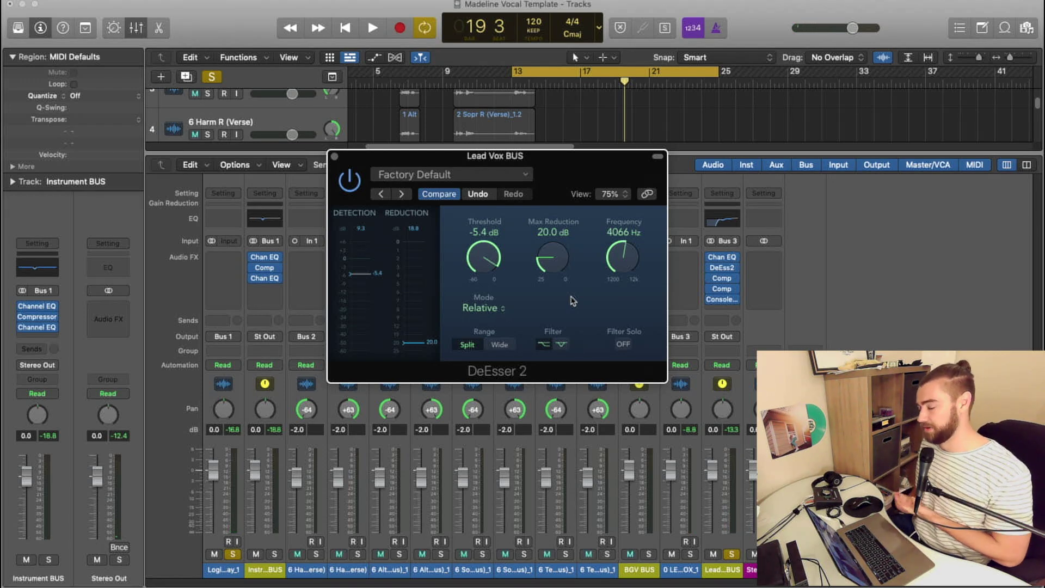
On the Vintage Console EQ, raise Mid Gain slightly and lower High Gain to 2.3 dB, then close the EQ and DeEsser windows.
left_click(721, 299)
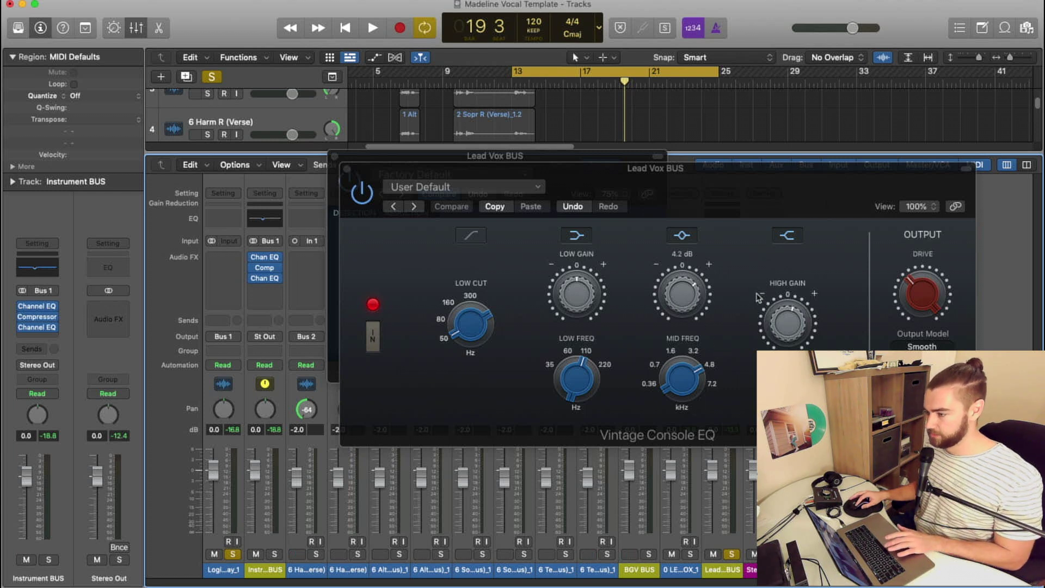
mouse_move(783, 310)
key("space")
mouse_move(680, 303)
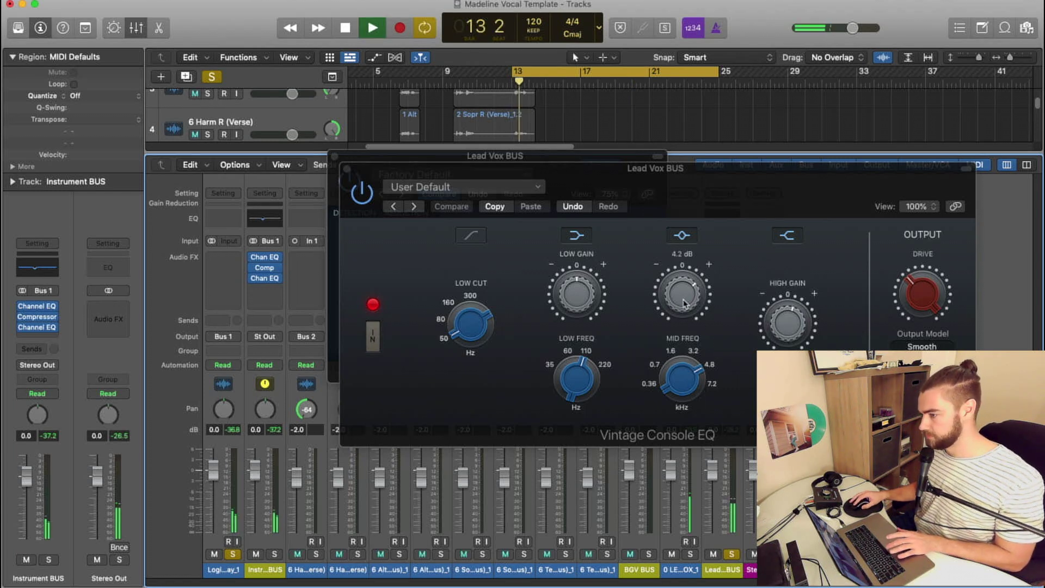
left_click_drag(680, 303, 682, 291)
mouse_move(796, 314)
left_click_drag(796, 314, 796, 319)
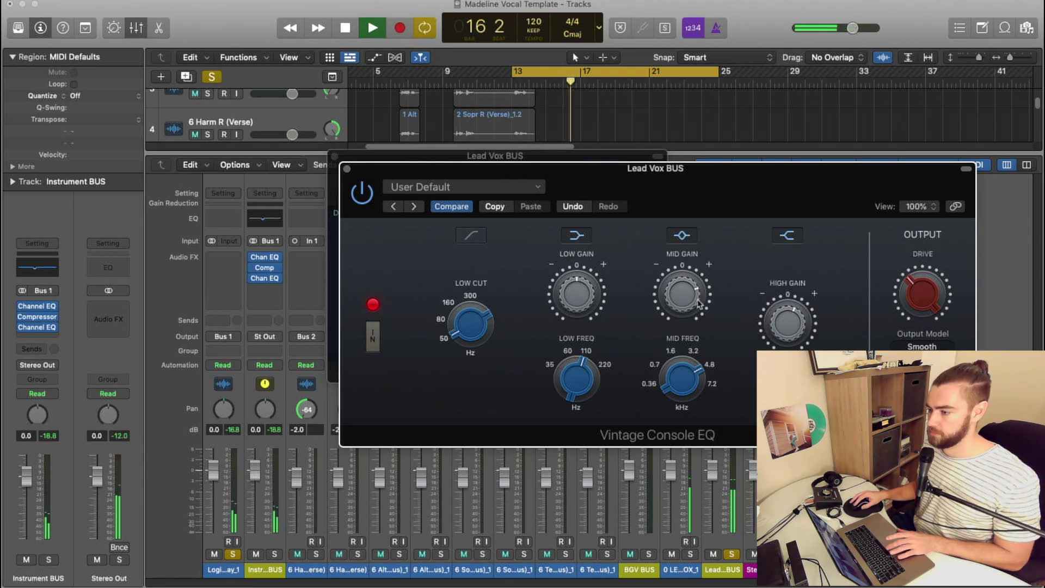
mouse_move(694, 299)
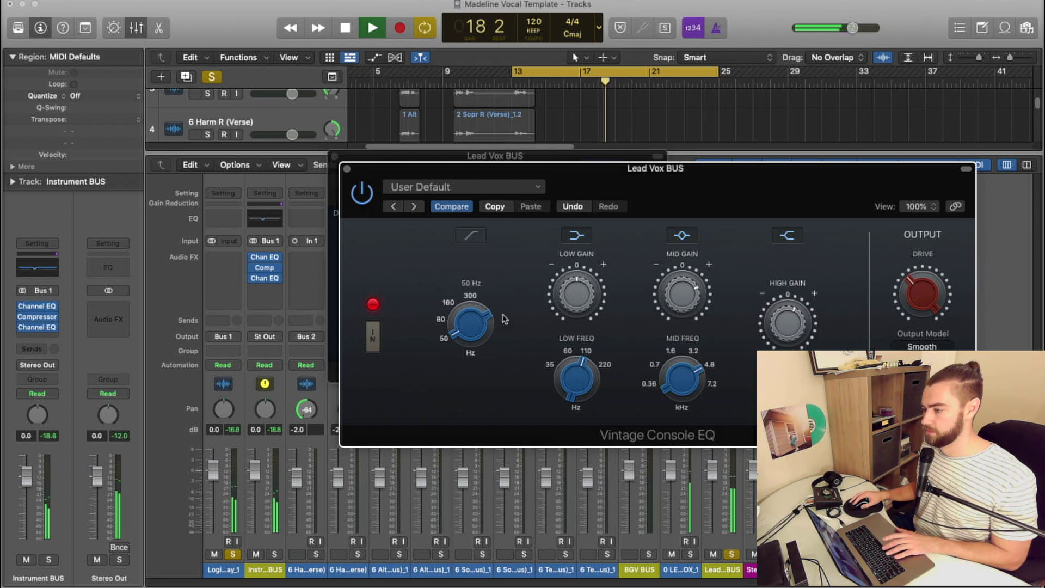
key("space")
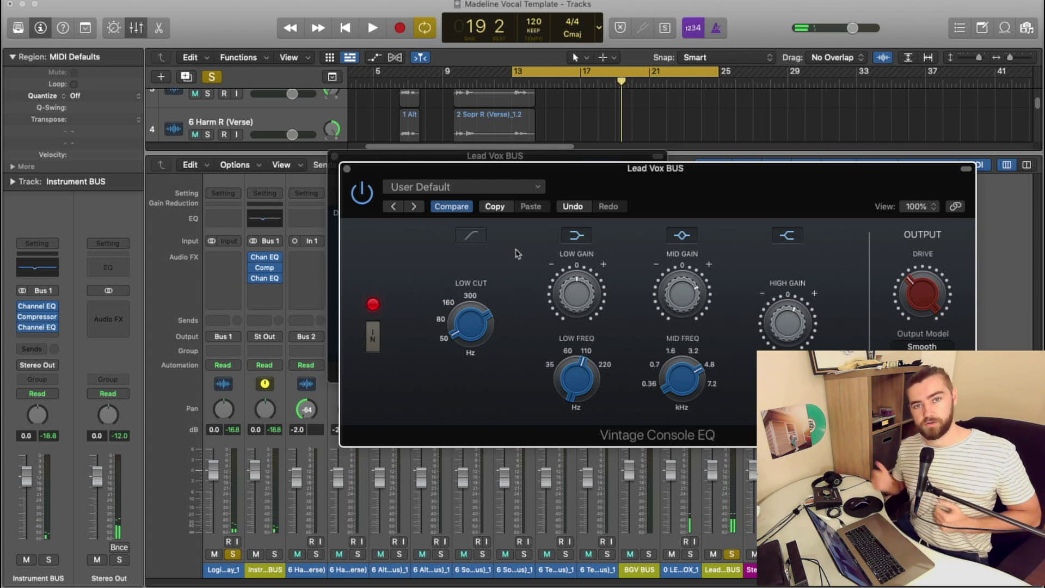
left_click(347, 169)
left_click(334, 156)
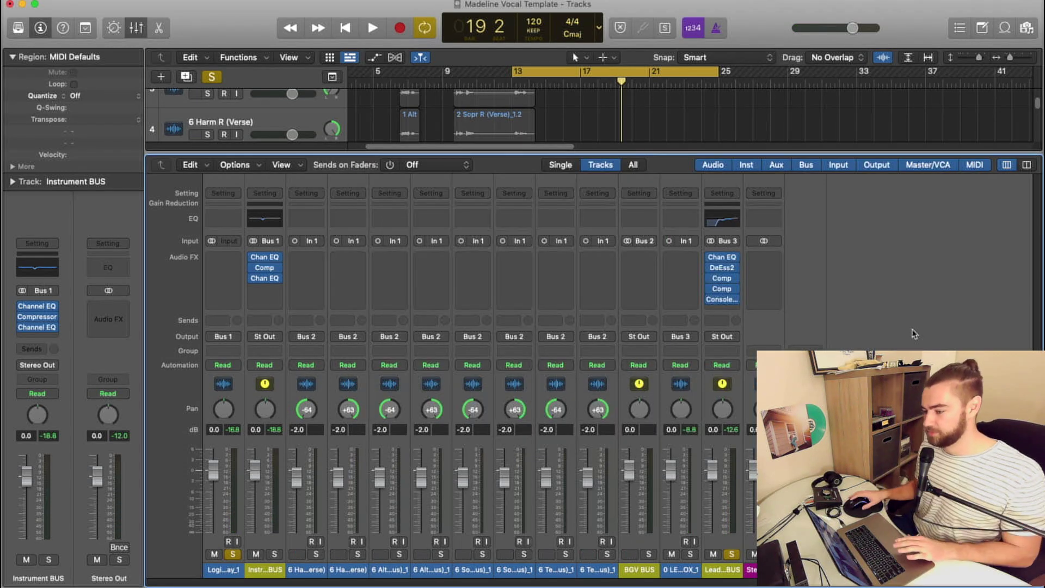
Solo both 6 Harm (Verse) tracks and move the cycle range over roughly bars 7–13.
key("x")
scroll(417, 328, "up", 3)
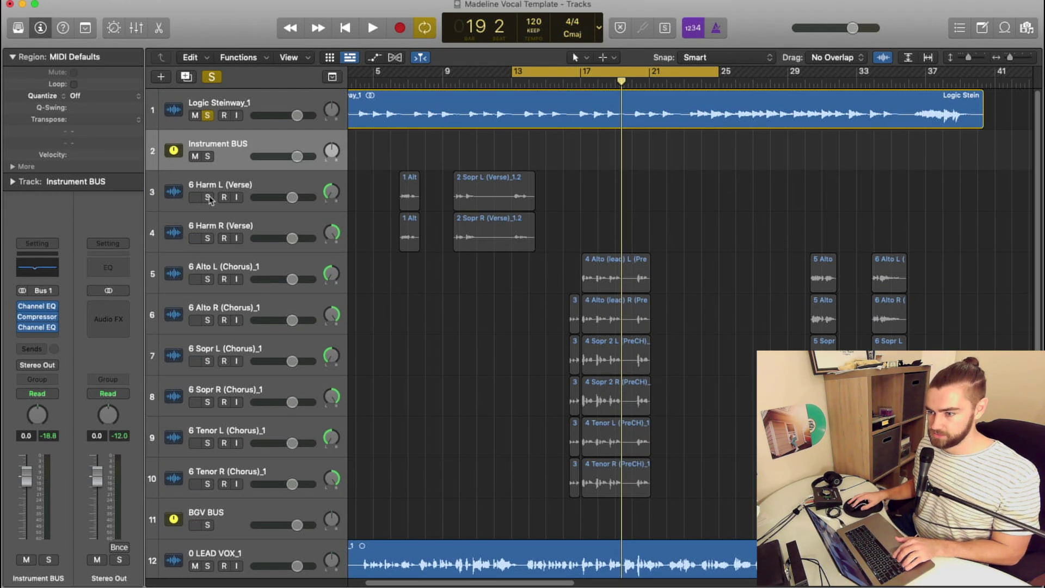
left_click_drag(208, 197, 208, 238)
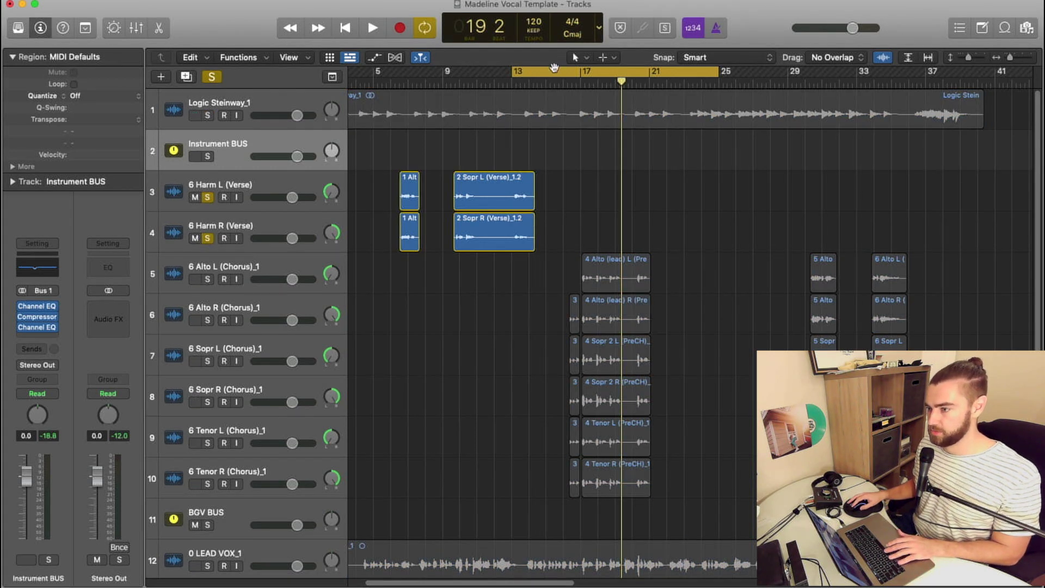
left_click_drag(717, 72, 652, 73)
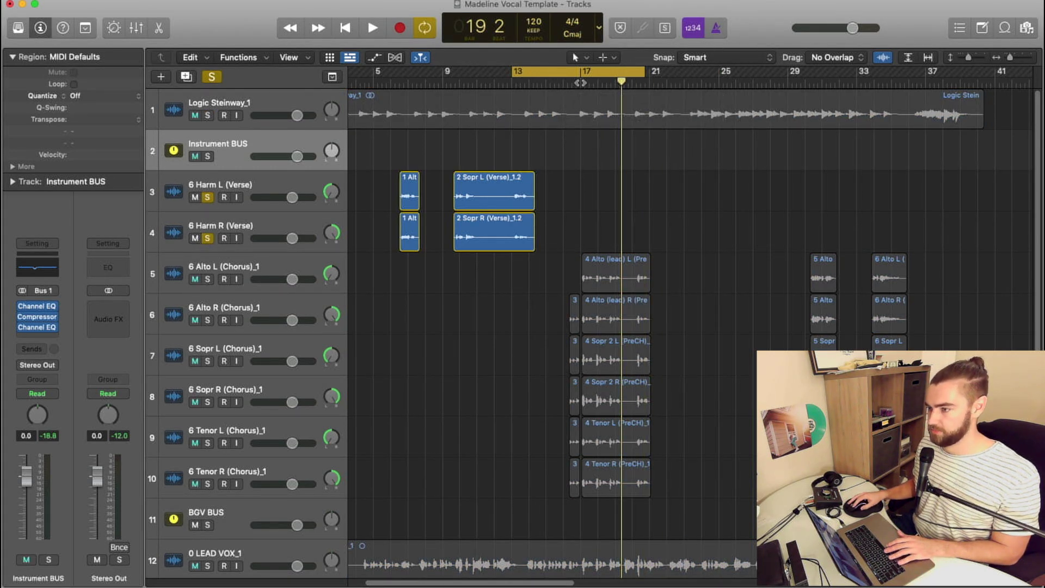
left_click_drag(579, 75, 465, 76)
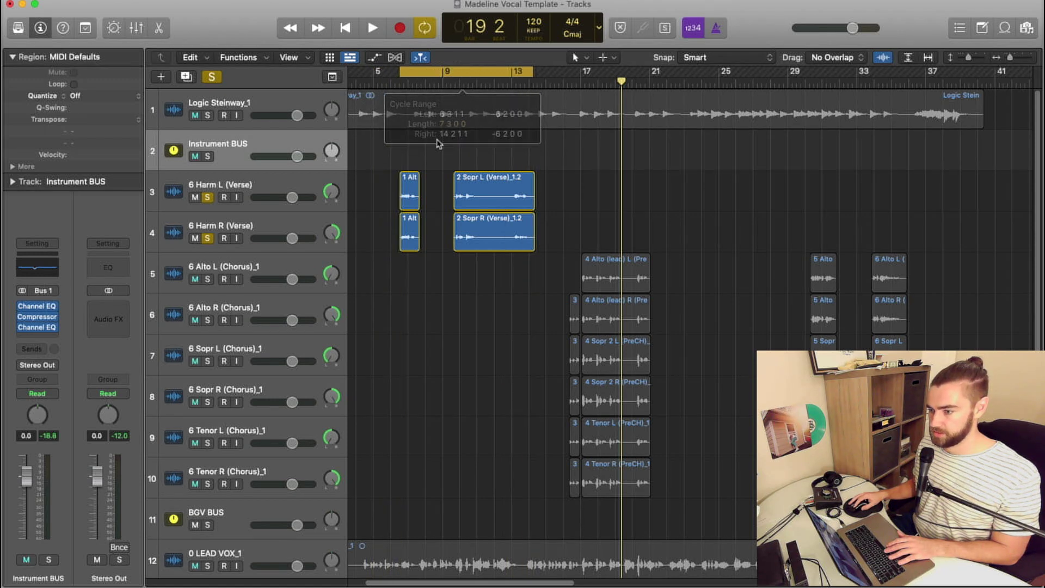
key("x")
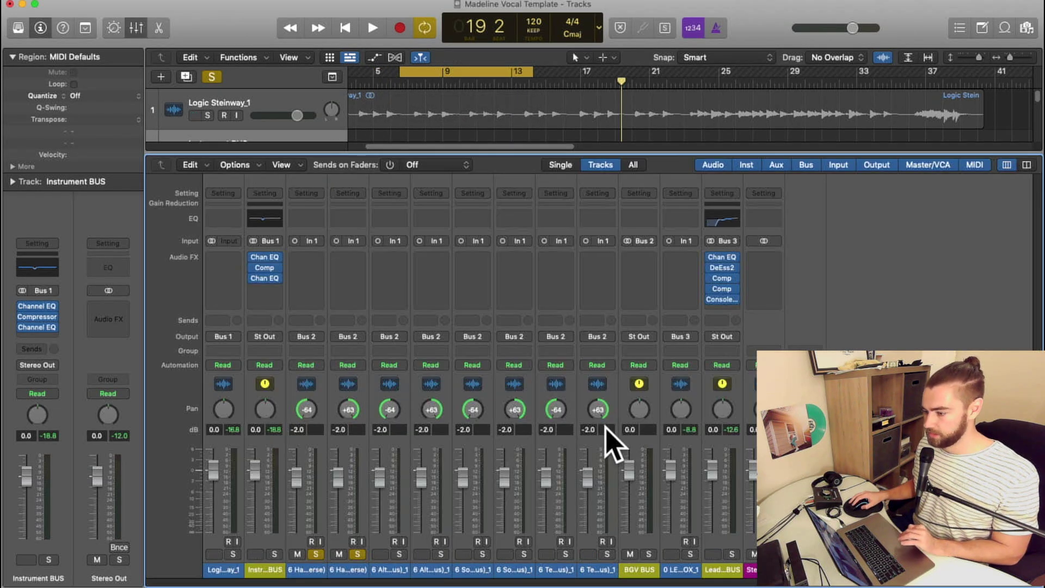
Enable a 214 Hz low cut in the BGV BUS Channel EQ during looped playback.
left_click(637, 219)
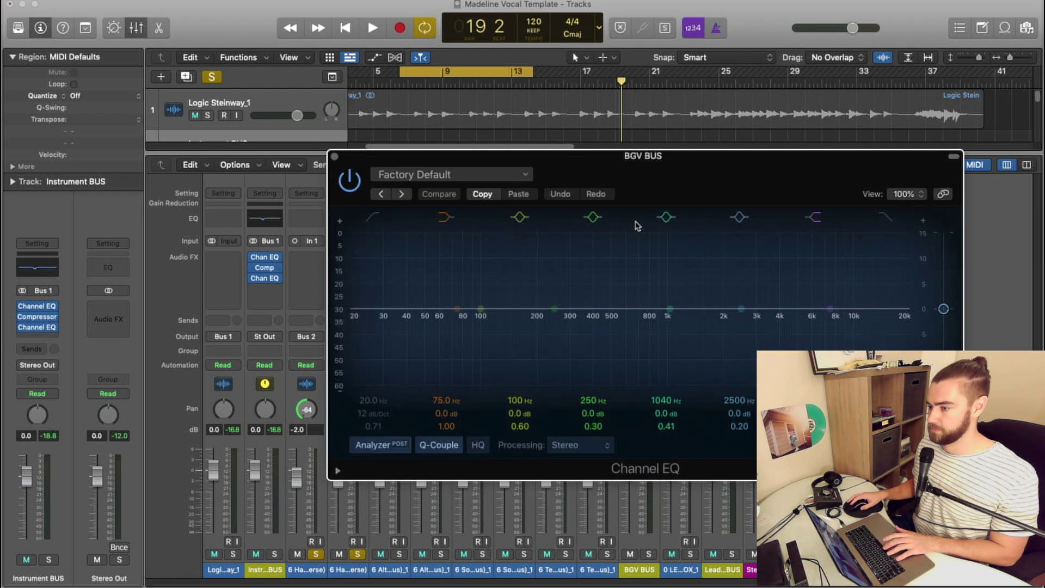
key("space")
left_click_drag(544, 288, 602, 337)
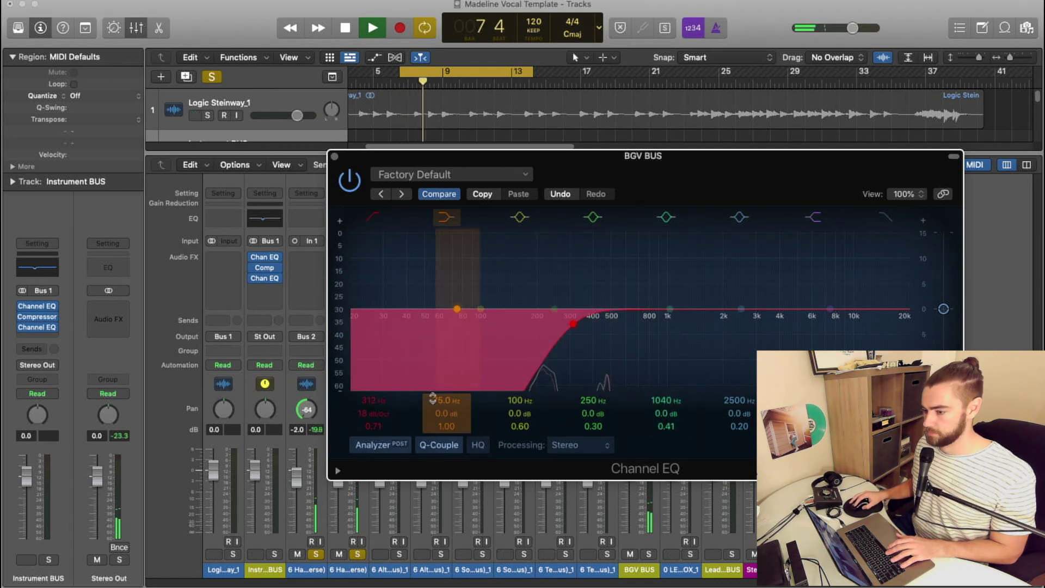
left_click_drag(545, 323, 504, 336)
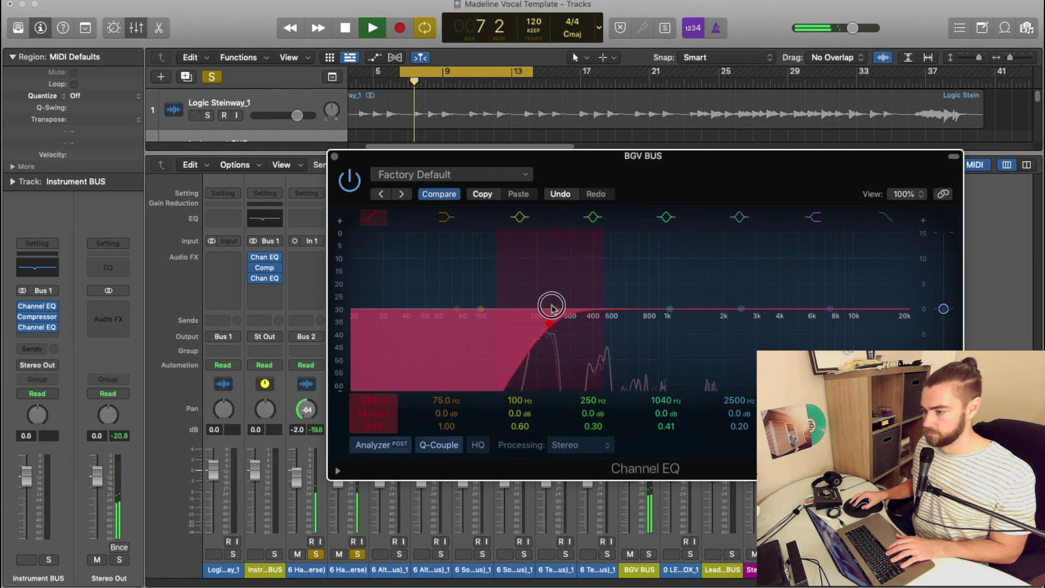
left_click_drag(555, 310, 578, 303)
Sweep for harshness, then dip 1120 Hz by 2 dB and about 356 Hz by 3.3 dB.
left_click_drag(587, 318, 585, 326)
left_click(670, 309)
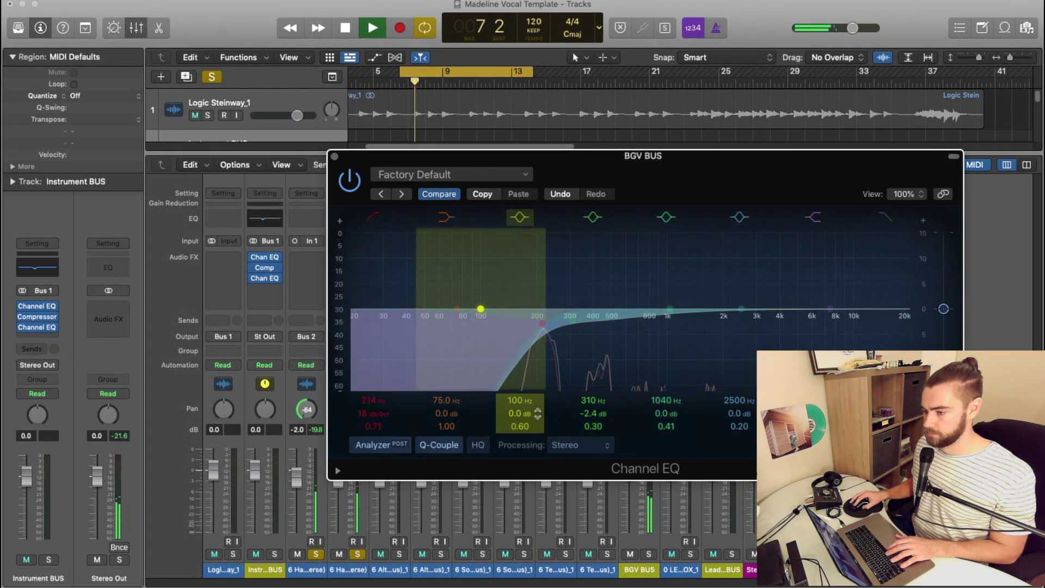
left_click_drag(593, 426, 592, 406)
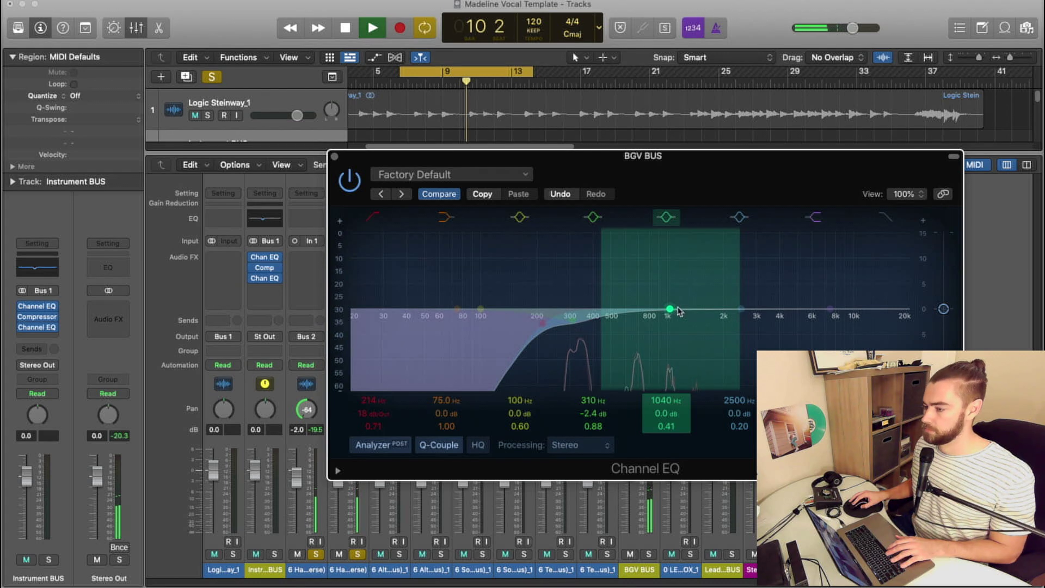
left_click_drag(675, 309, 689, 251)
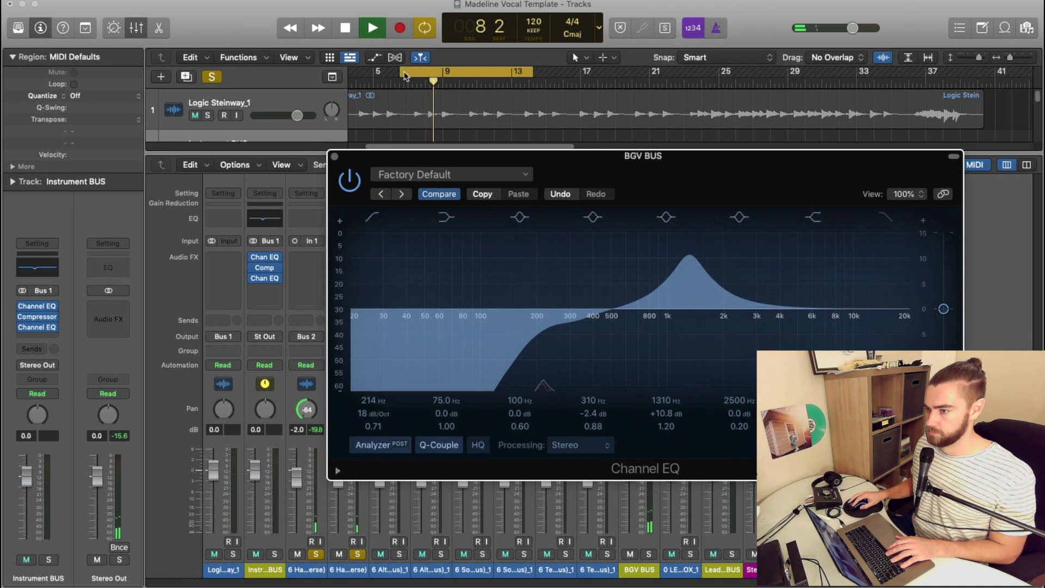
left_click_drag(443, 73, 468, 77)
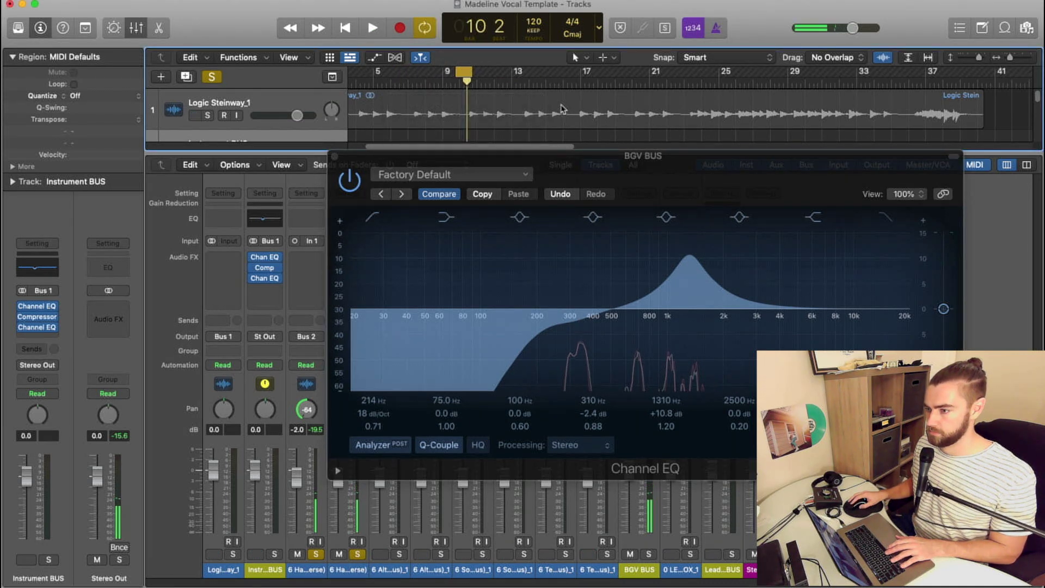
left_click_drag(692, 271, 678, 350)
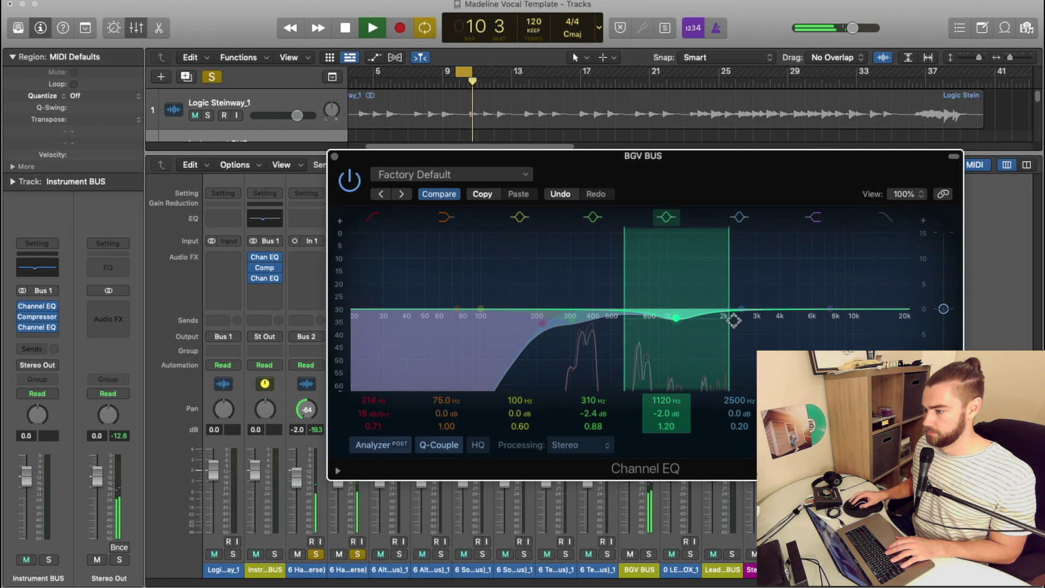
left_click(586, 317)
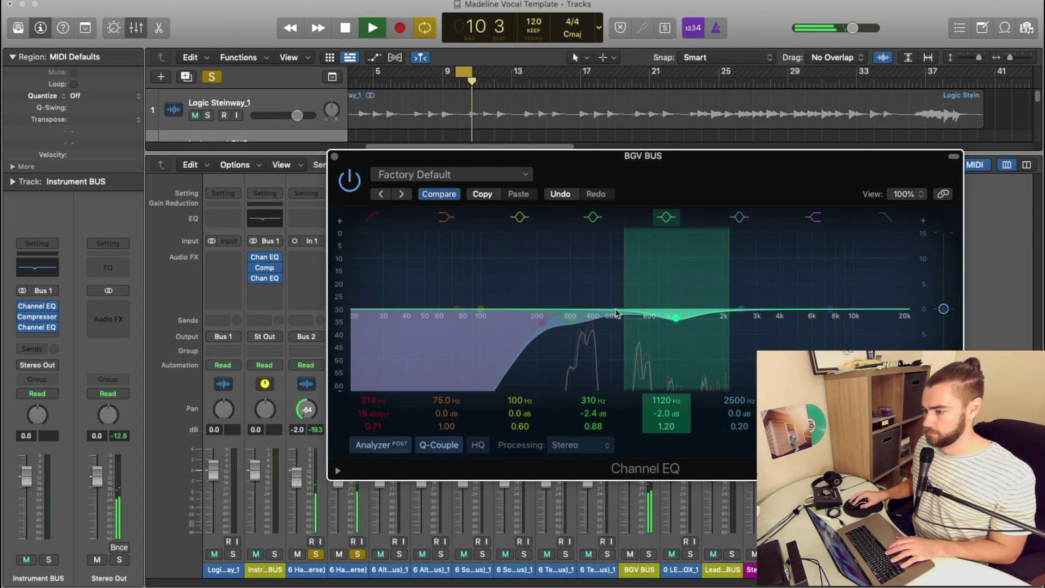
left_click_drag(600, 316, 610, 322)
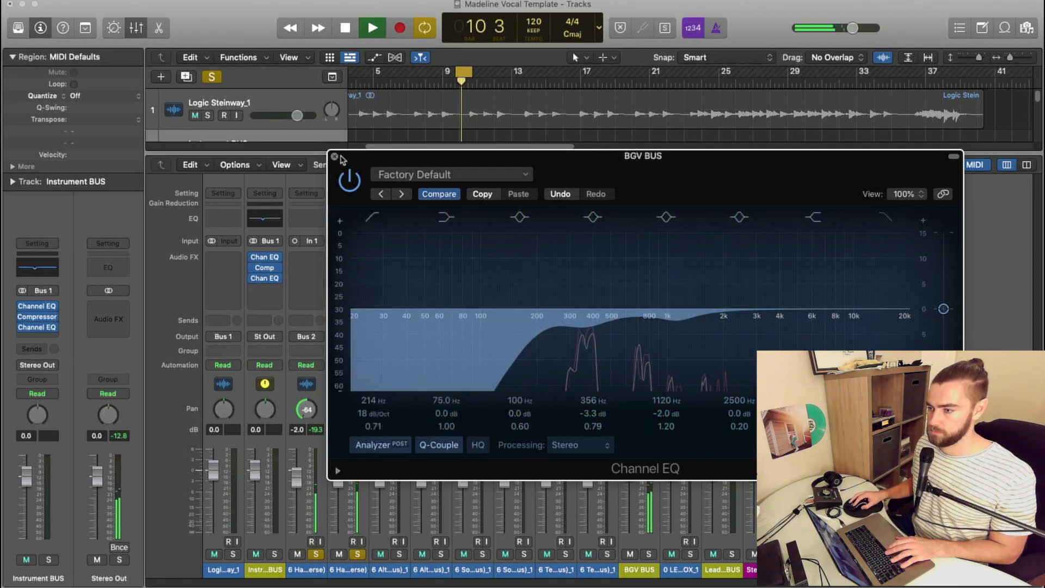
Close the BGV BUS Channel EQ, stop playback and turn cycle looping off.
left_click(335, 156)
key("space")
key("c")
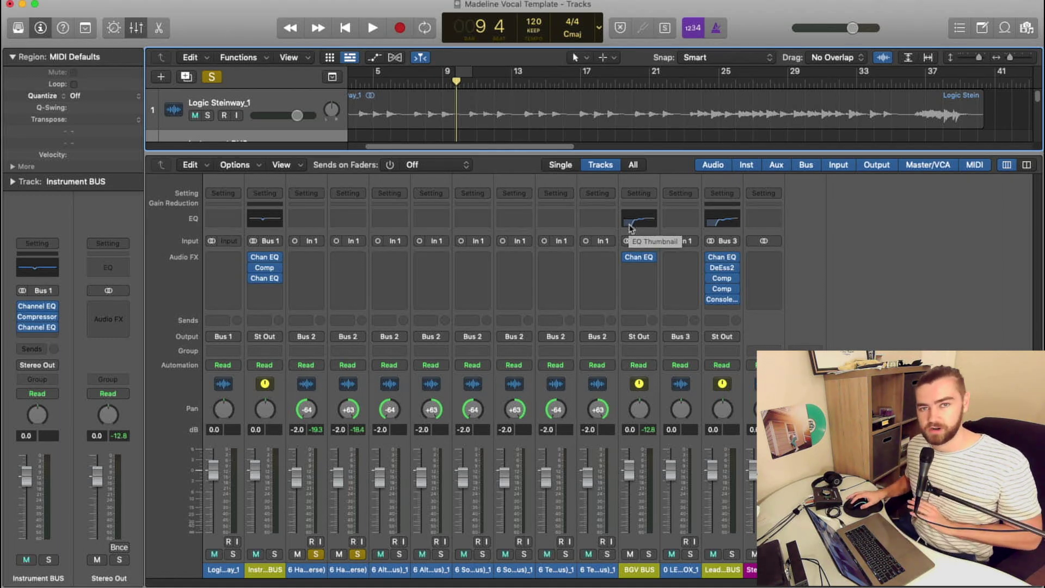
left_click(631, 228)
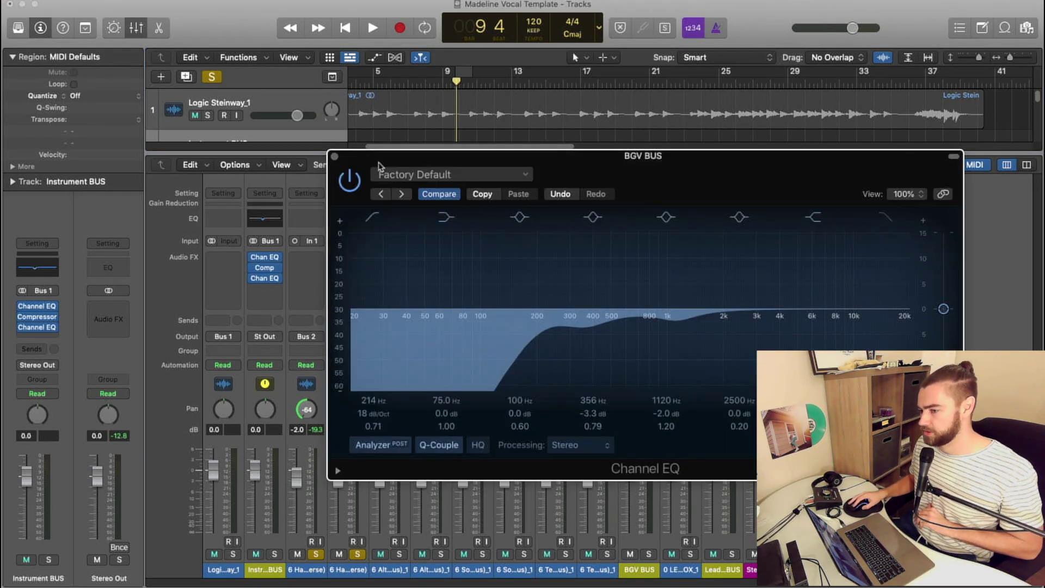
left_click(334, 157)
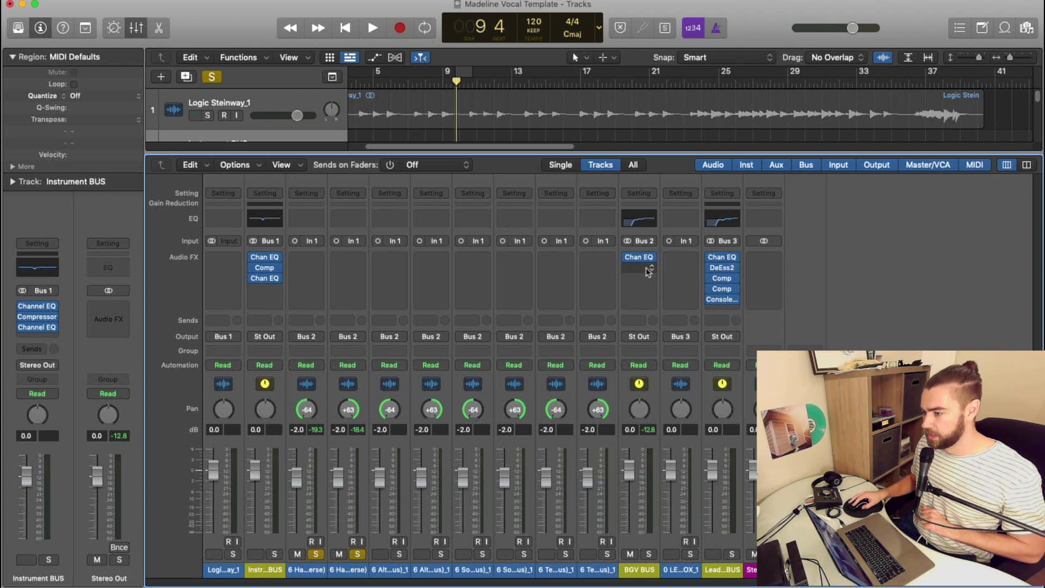
Insert a Dual Mono Compressor in the BGV BUS's next empty slot.
left_click(648, 269)
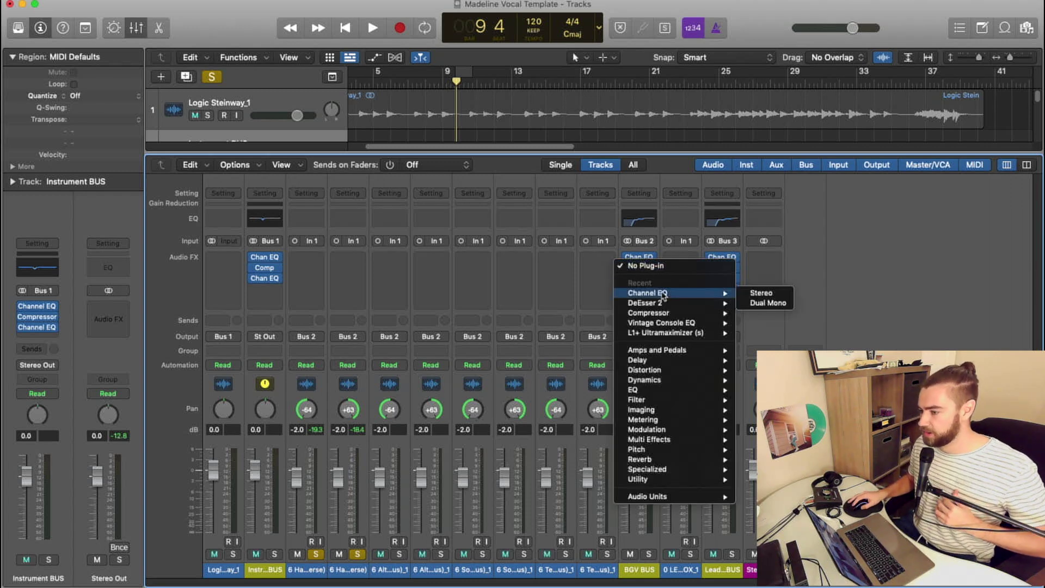
mouse_move(665, 313)
left_click(779, 323)
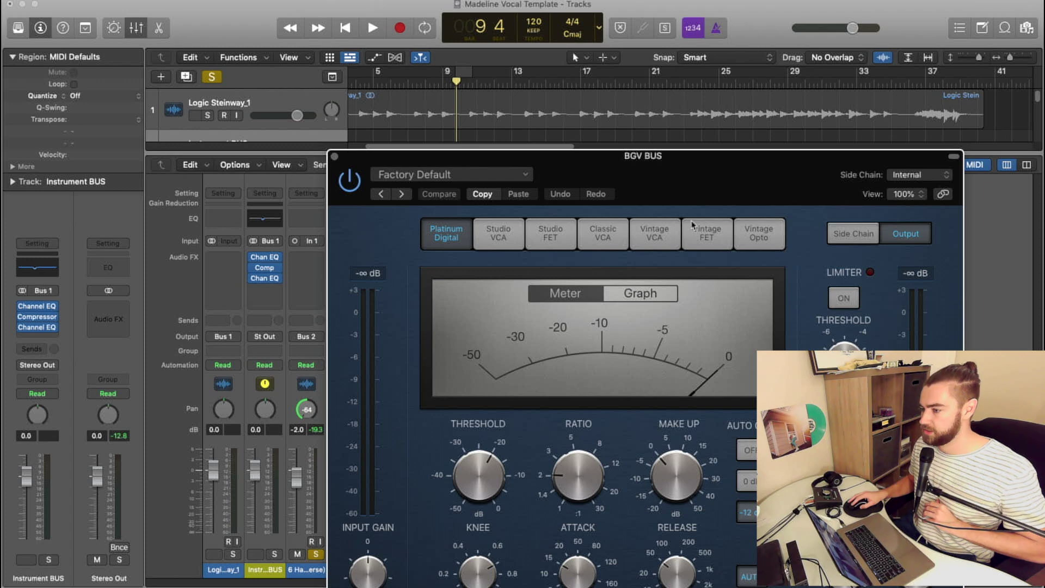
Set the BGV BUS Compressor to Vintage FET, Auto Gain off, 20 ms release, 4.1:1 ratio, 0.2 knee.
left_click(692, 224)
left_click_drag(711, 178, 575, 61)
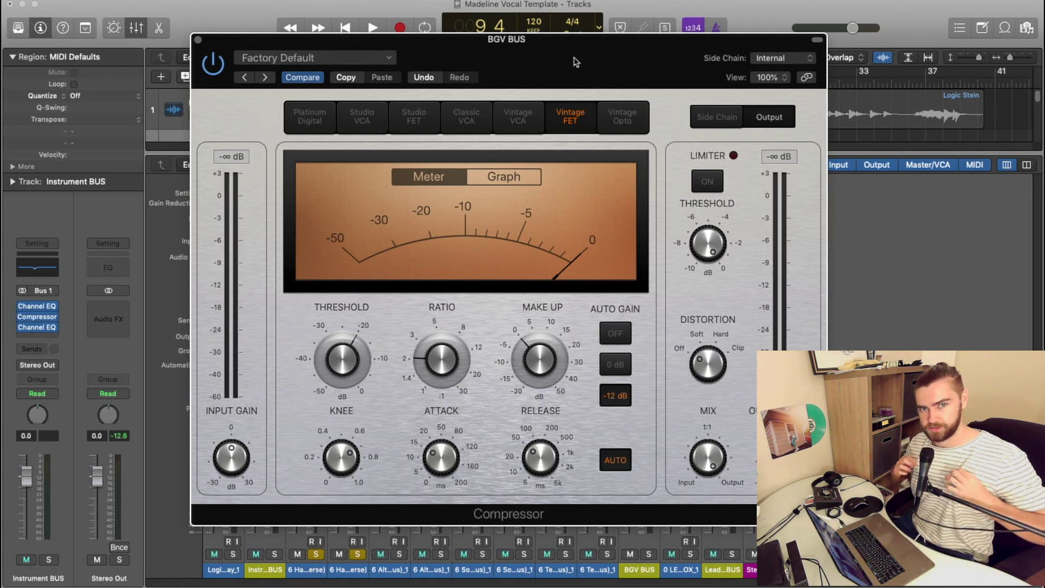
left_click(615, 334)
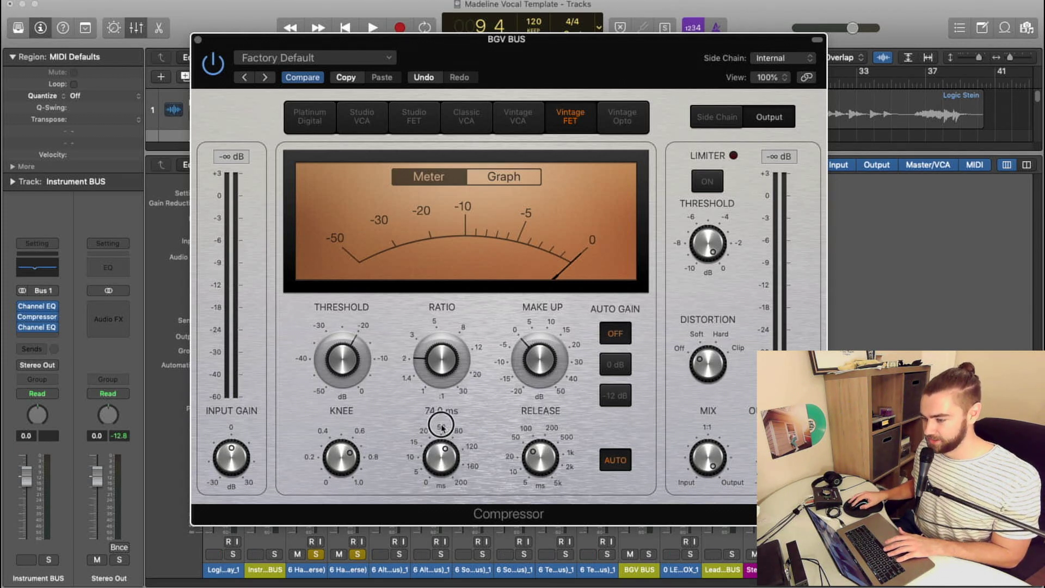
mouse_move(541, 466)
left_click_drag(546, 468, 545, 478)
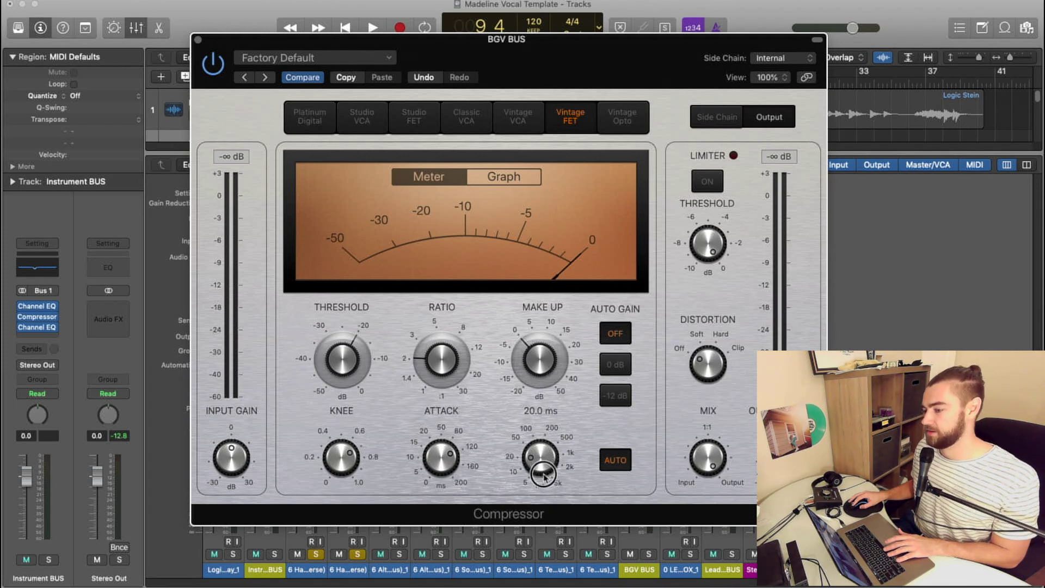
left_click_drag(450, 353, 441, 319)
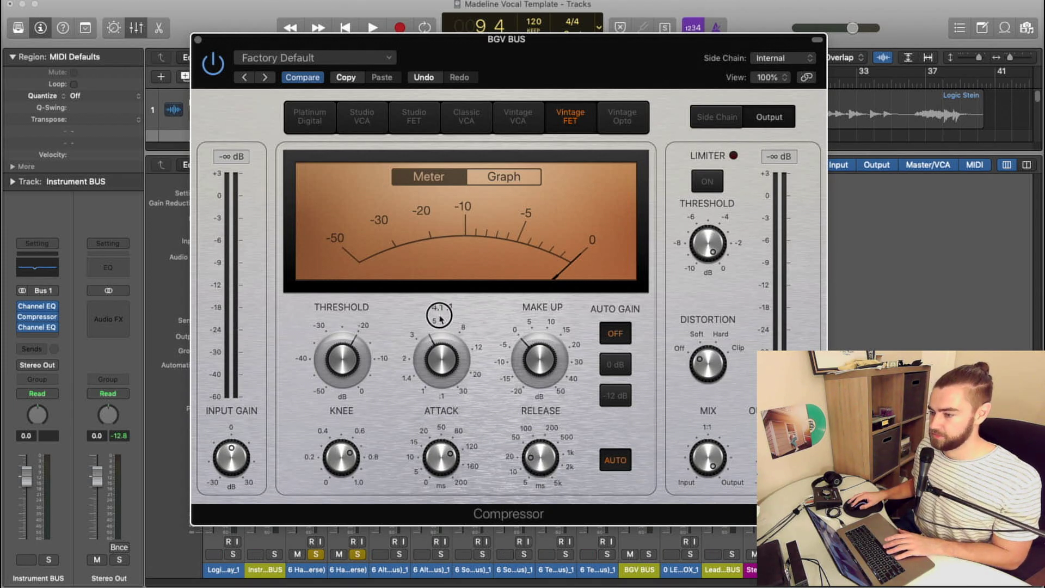
left_click_drag(327, 460, 328, 481)
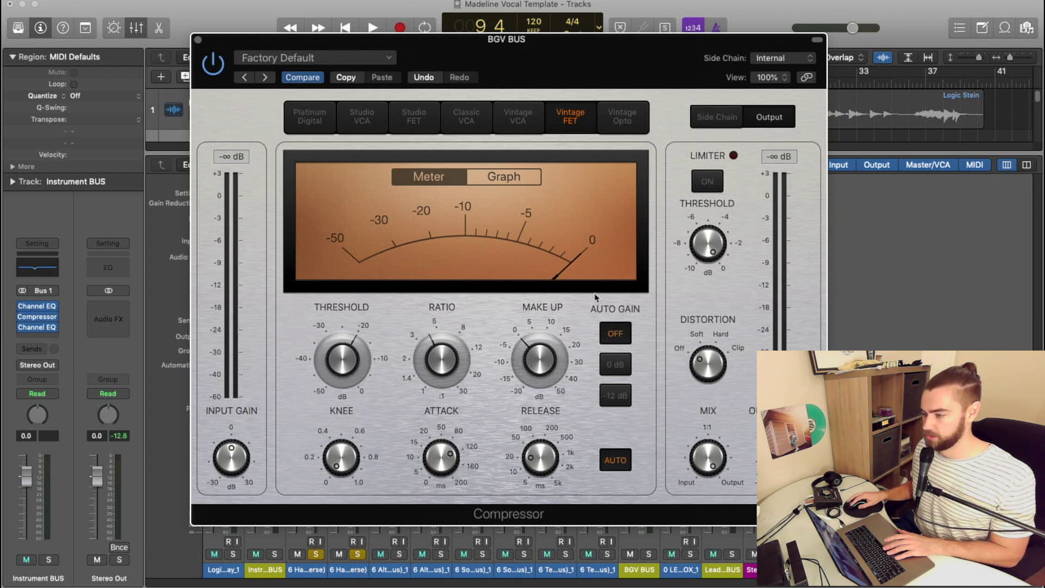
During playback, turn on cycle looping and lower the threshold to about -43 dB.
key("space")
left_click_drag(340, 351, 329, 411)
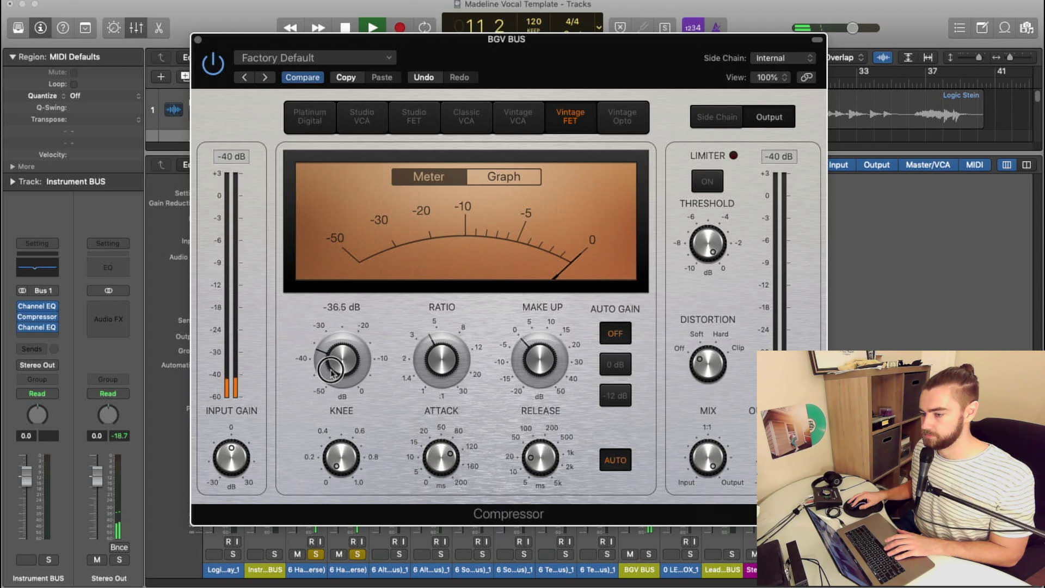
mouse_move(435, 325)
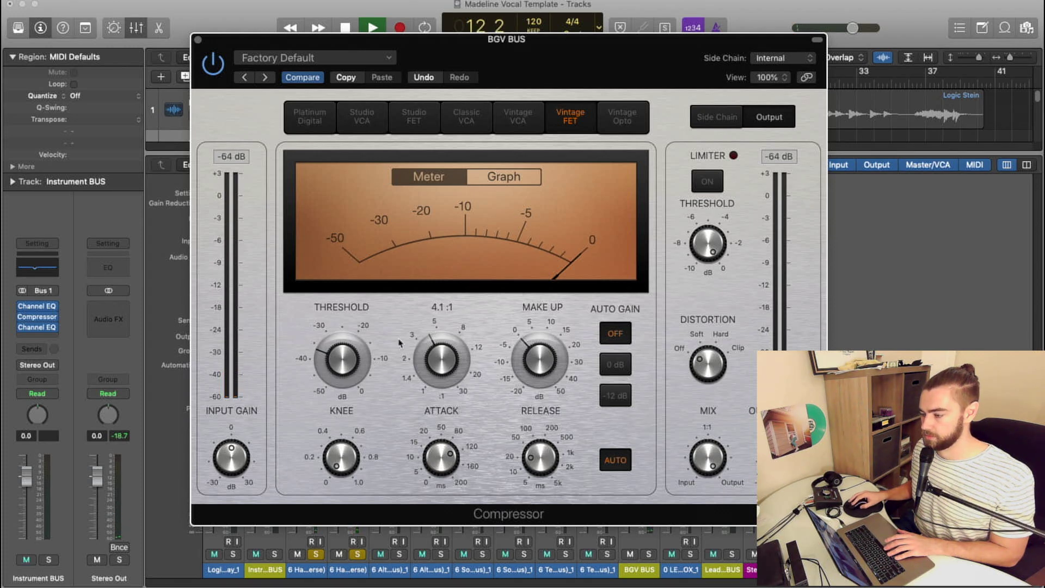
left_click_drag(415, 41, 425, 146)
left_click(459, 73)
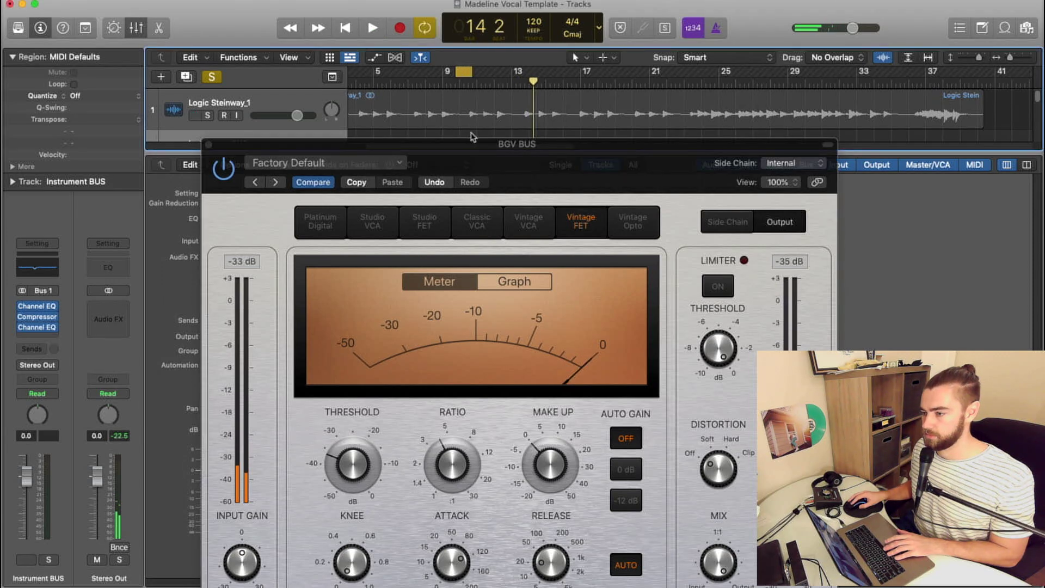
left_click_drag(421, 376, 421, 303)
left_click_drag(351, 387, 346, 403)
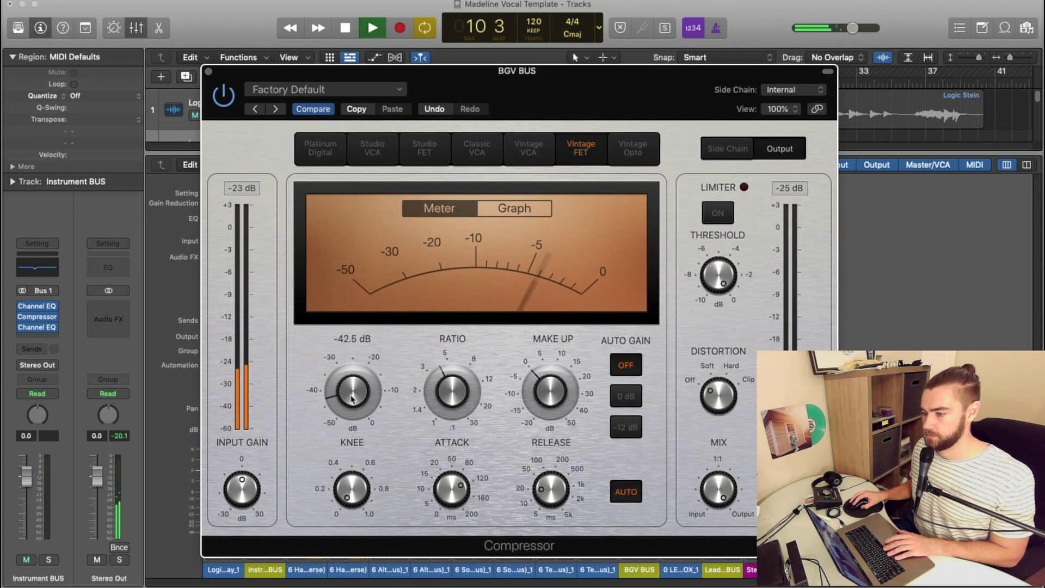
Move the loop range to around bars 5–6 and reposition the compressor window.
left_click_drag(434, 70, 433, 141)
left_click_drag(465, 72, 384, 72)
left_click_drag(406, 137, 428, 236)
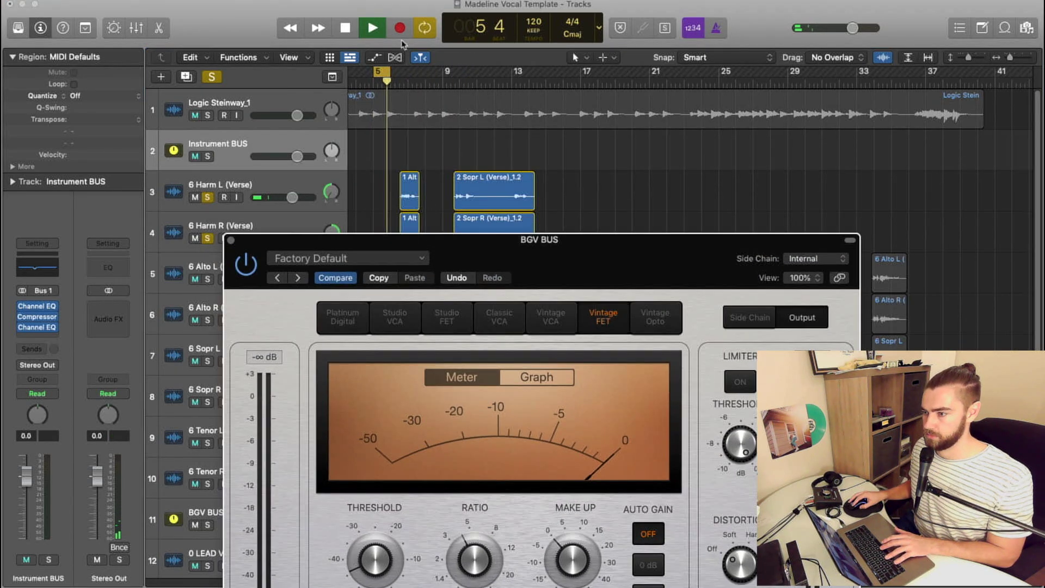
left_click_drag(381, 70, 408, 70)
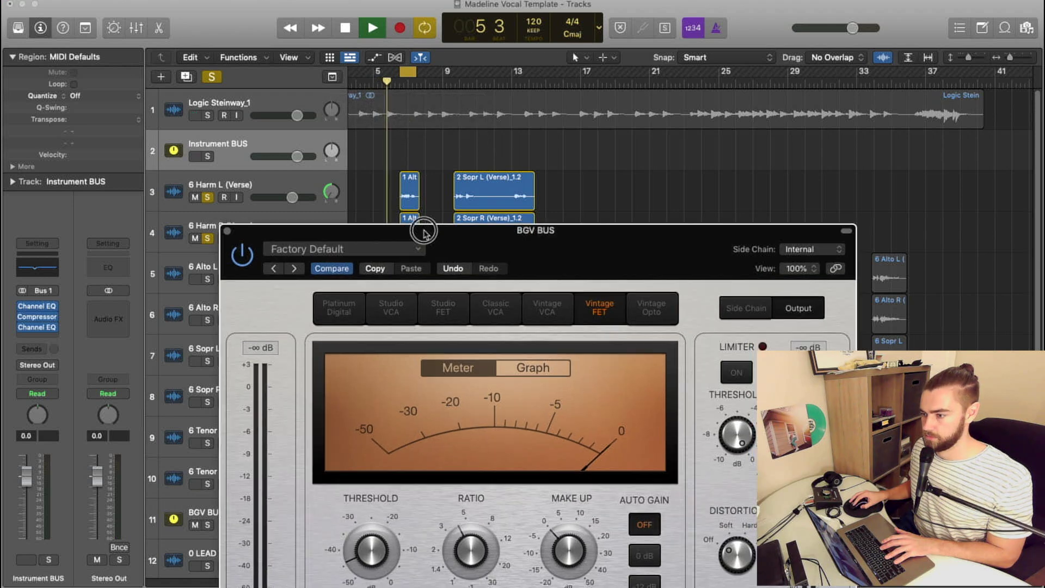
left_click_drag(419, 238, 227, 40)
left_click_drag(281, 68, 309, 68)
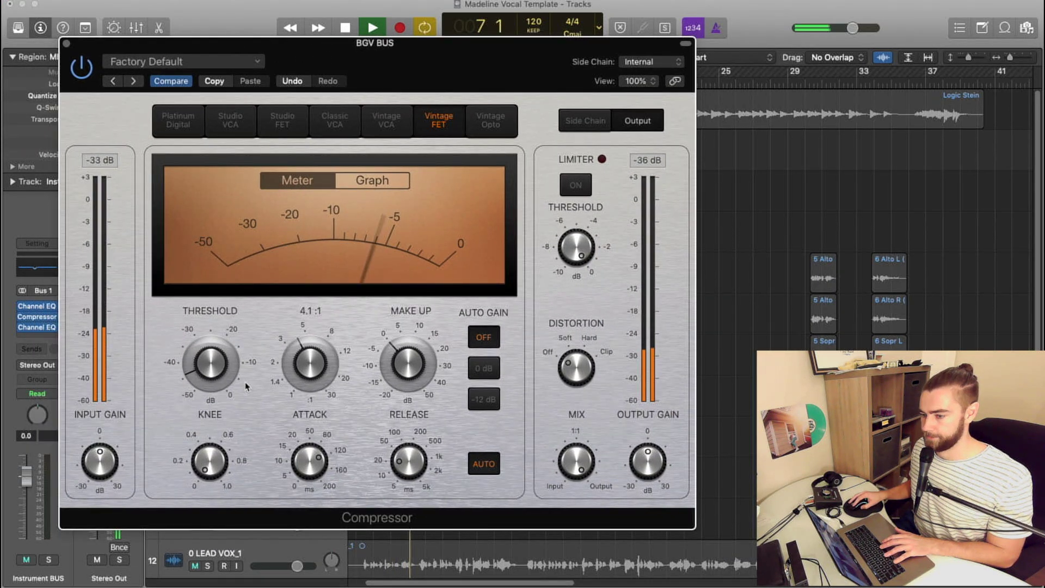
mouse_move(217, 364)
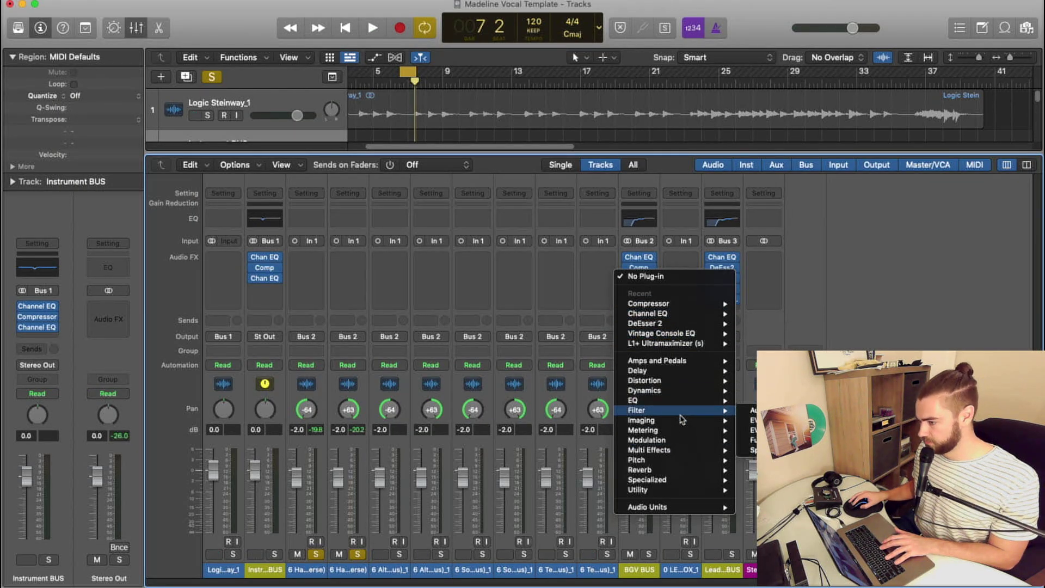
Insert a Vintage Tube EQ on BGV BUS with High Freq 12 kHz, High Bandwidth 3.0, high boost at 0.
mouse_move(687, 391)
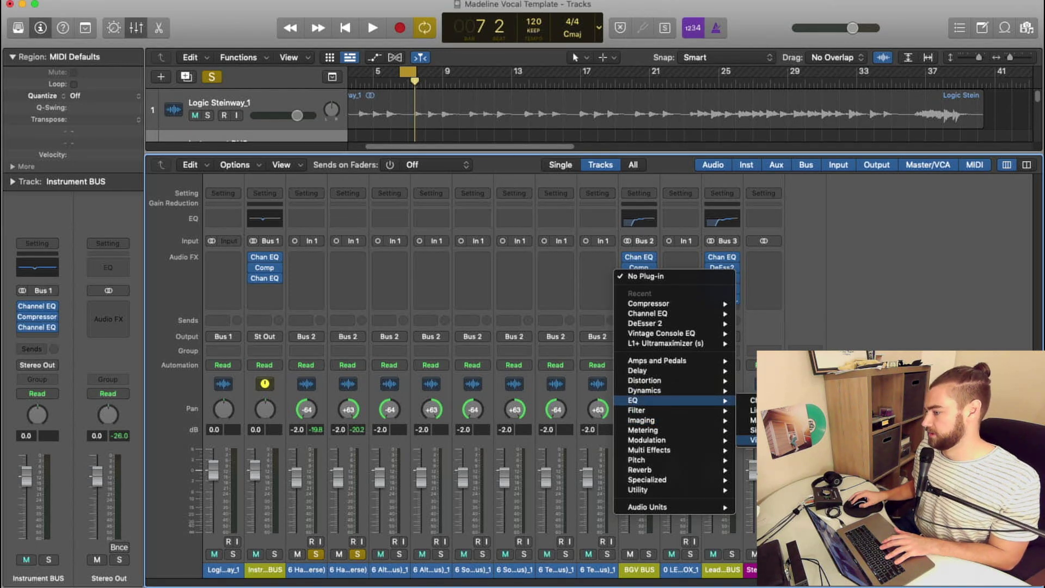
left_click(789, 449)
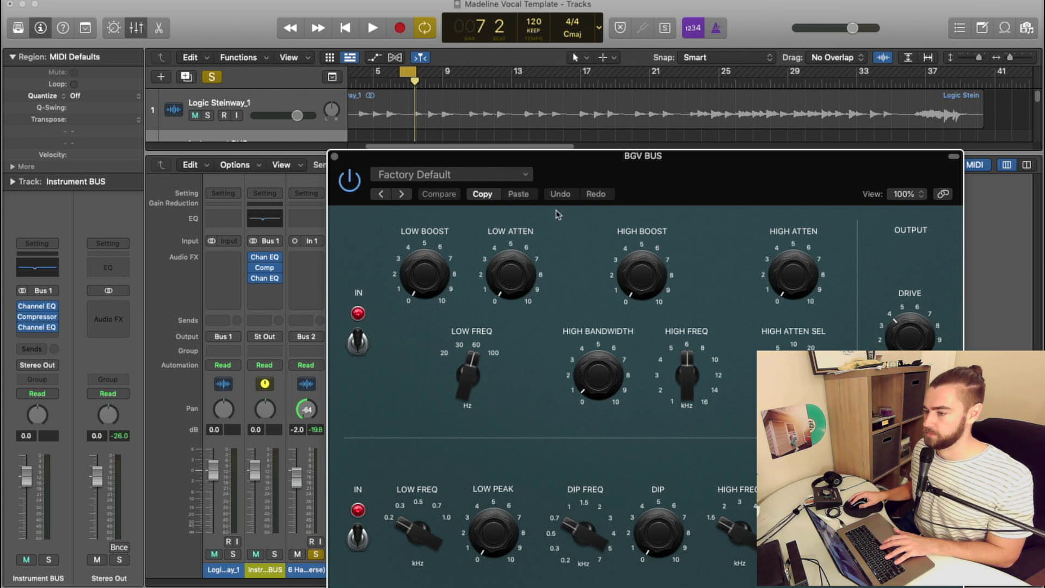
left_click_drag(571, 149, 362, 37)
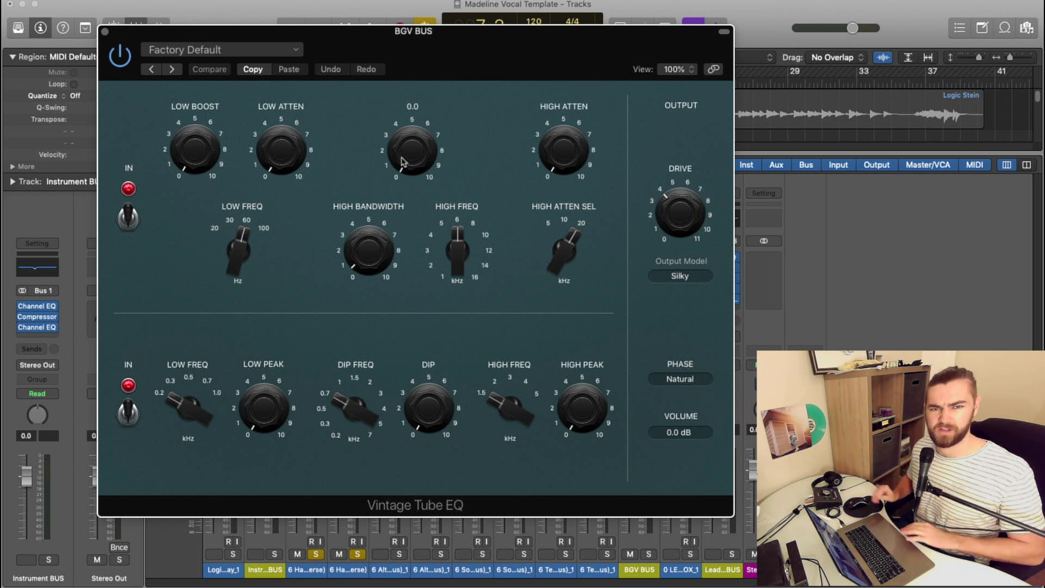
left_click_drag(458, 249, 465, 207)
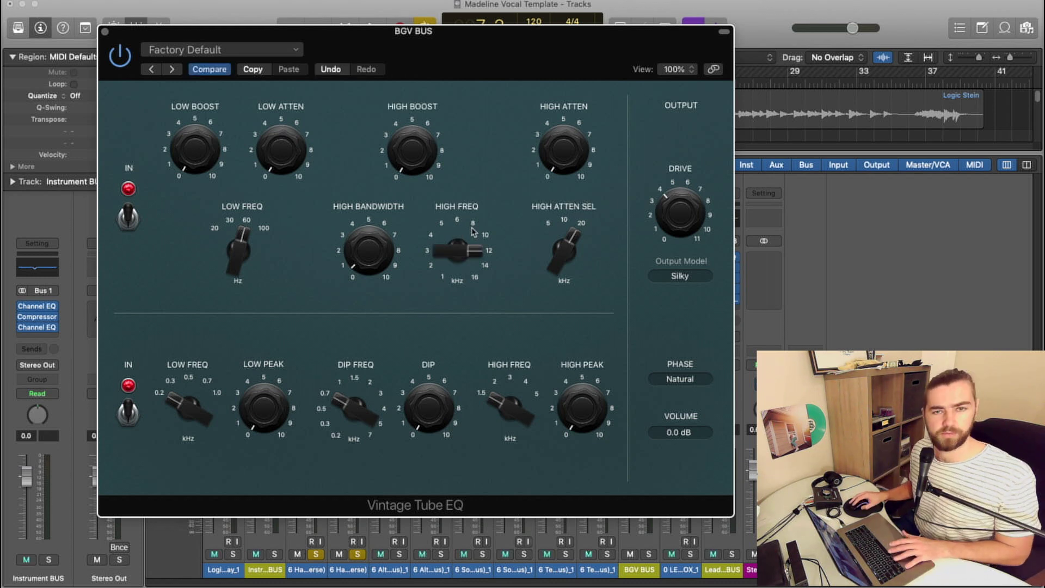
left_click_drag(364, 267, 365, 231)
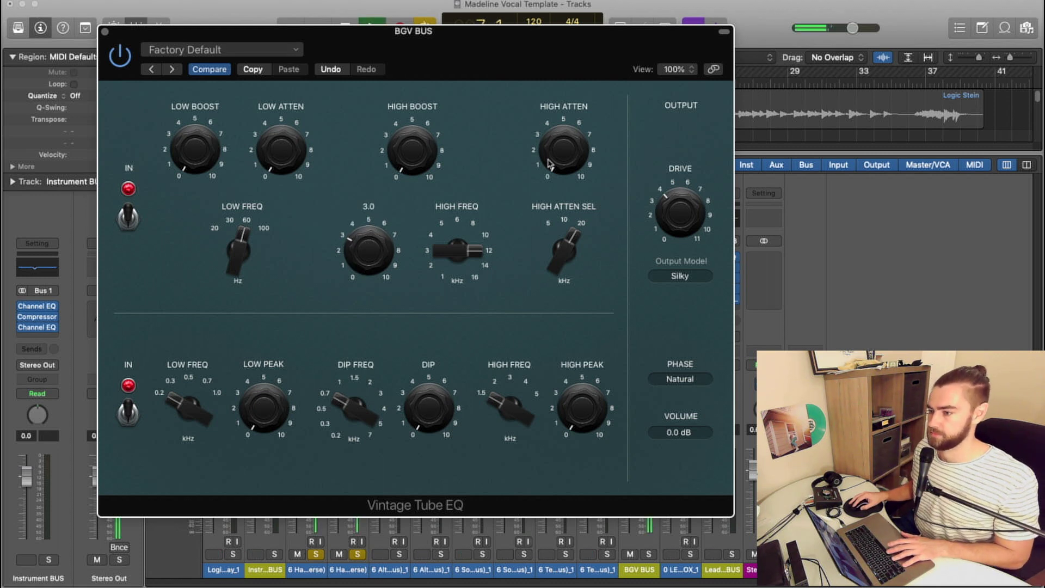
left_click_drag(551, 163, 430, 19)
left_click(412, 121, "alt")
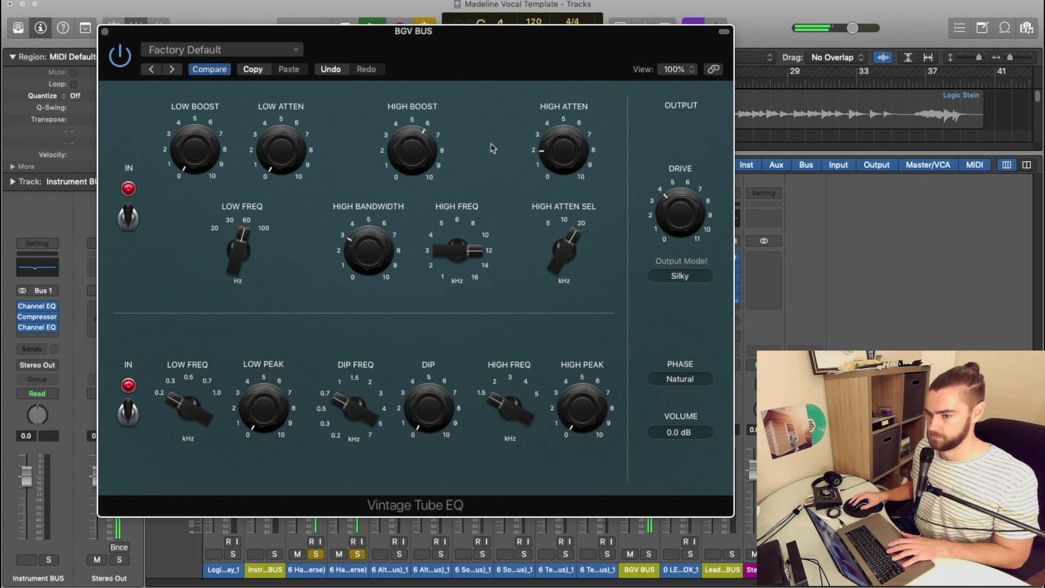
Close the Tube EQ and mixer, move the loop to bars 9–16 and audition it.
left_click(106, 33)
key("x")
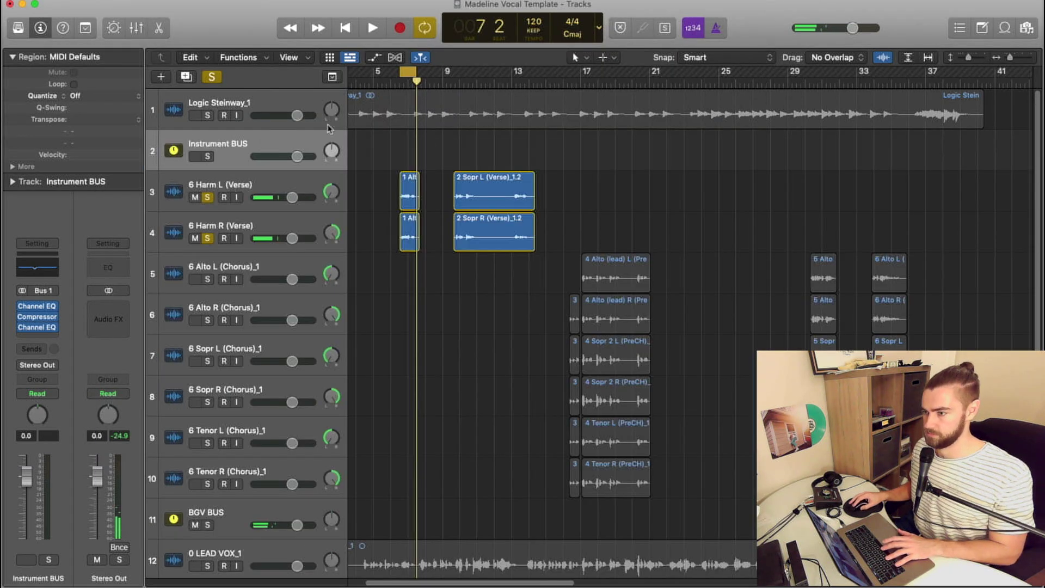
left_click_drag(417, 71, 503, 72)
key("space")
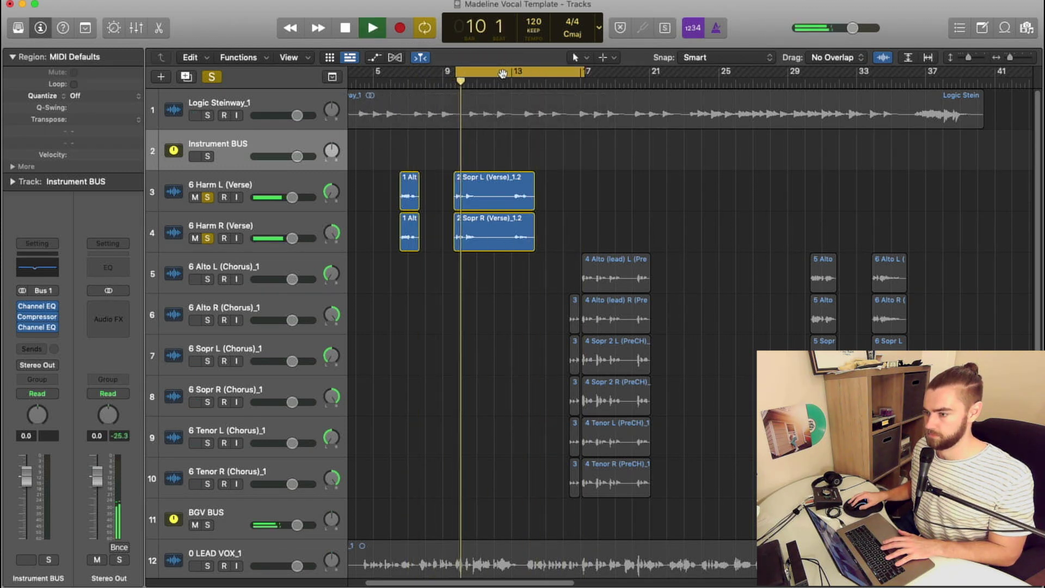
key("space")
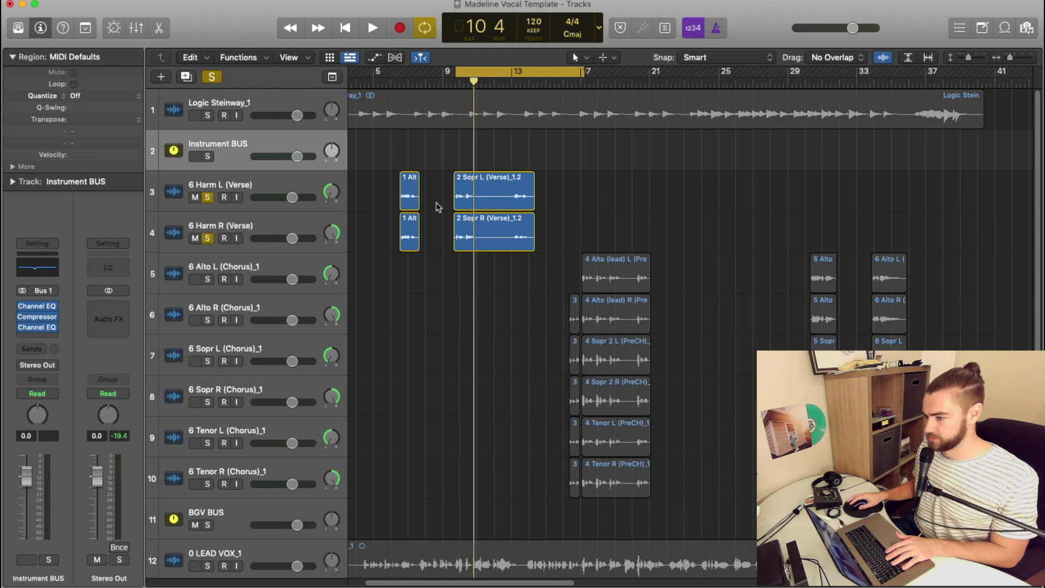
Solo chorus tracks 5–10, turn off Cycle and put the playhead at bar 17.
left_click(237, 263)
left_click_drag(207, 280, 211, 514)
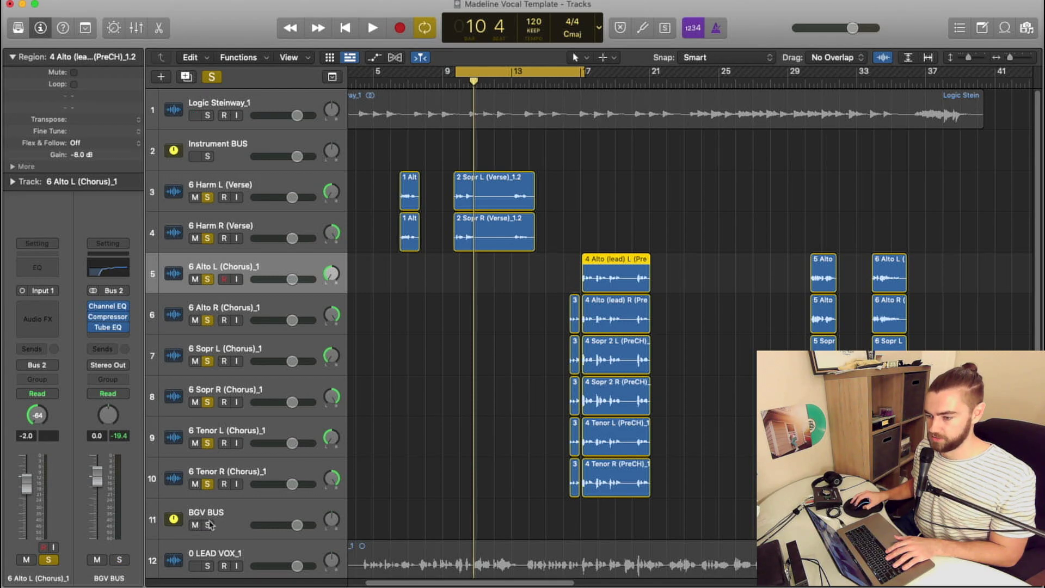
left_click(534, 76)
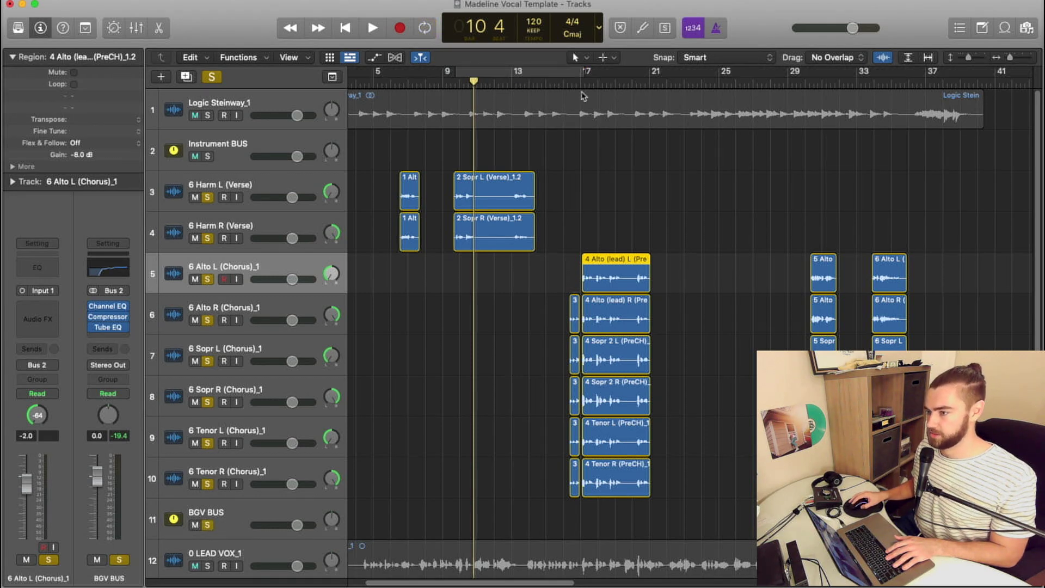
left_click(580, 83)
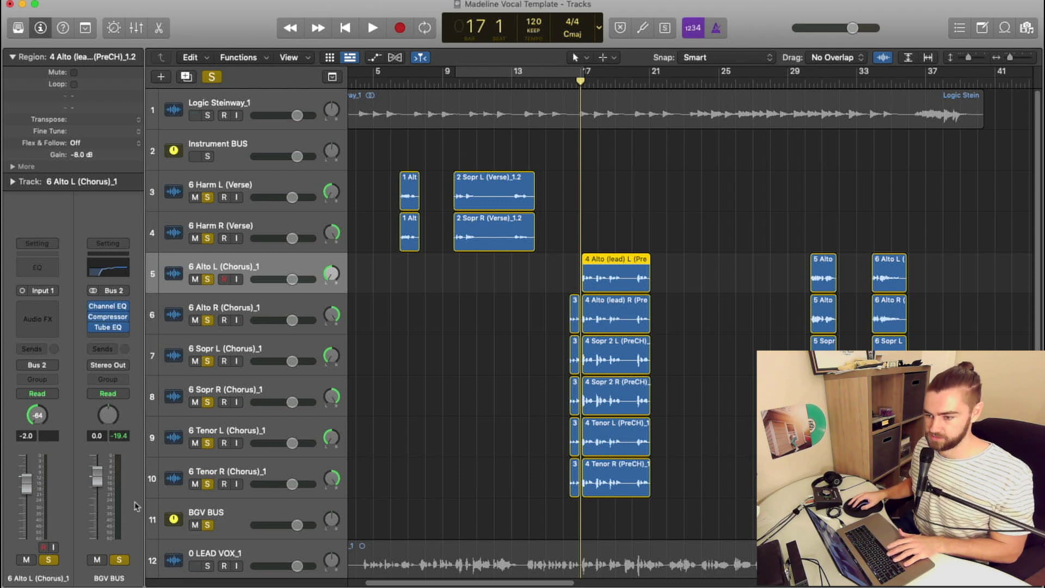
Audition the BGV BUS compressor briefly from bar 17, then close it.
left_click(109, 323)
key("space")
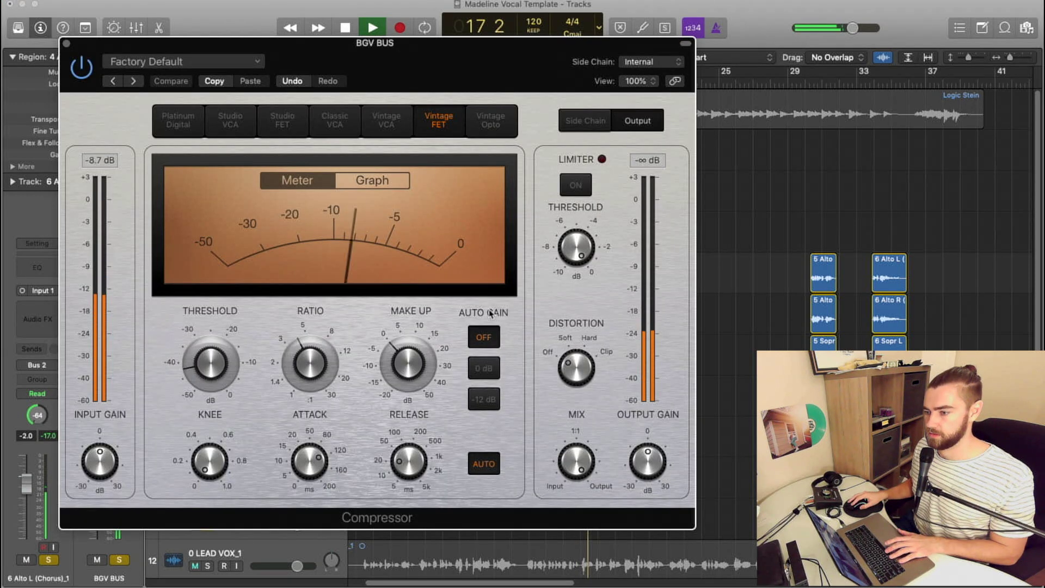
key("space")
left_click(67, 44)
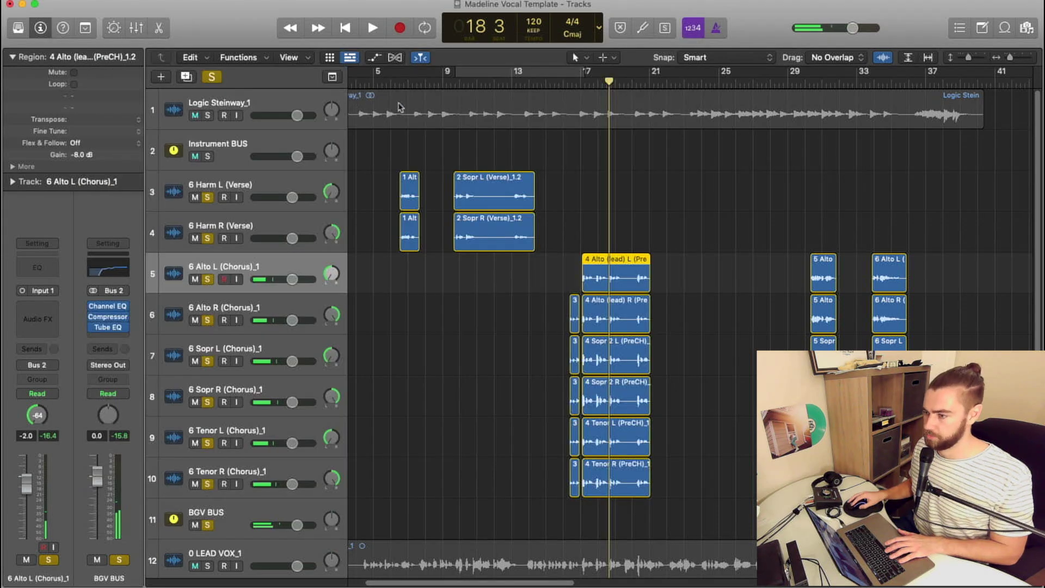
Play the soloed vocals from just before bar 10, then again from bar 17.
left_click(457, 80)
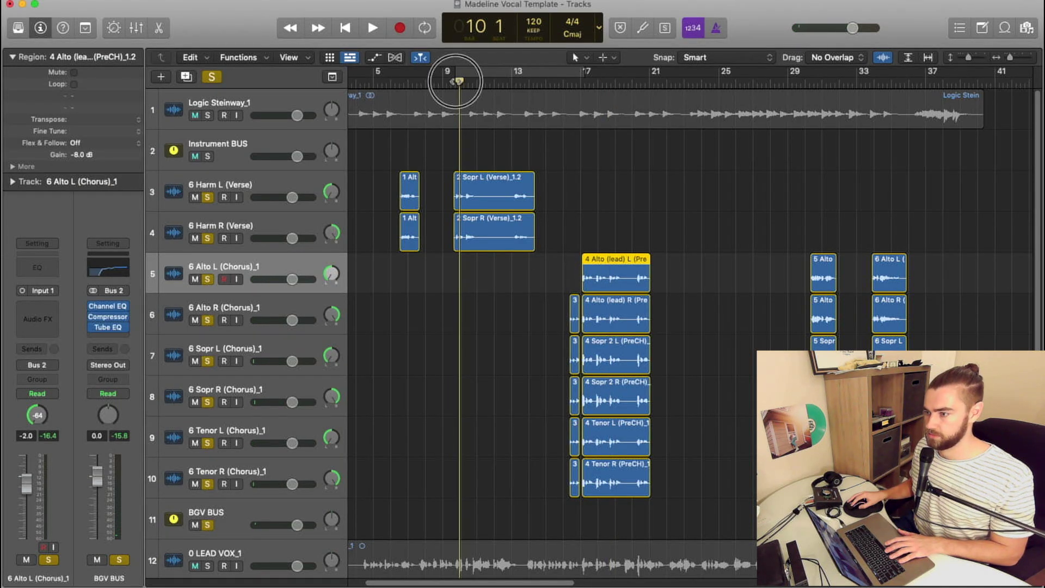
left_click(456, 81)
key("space")
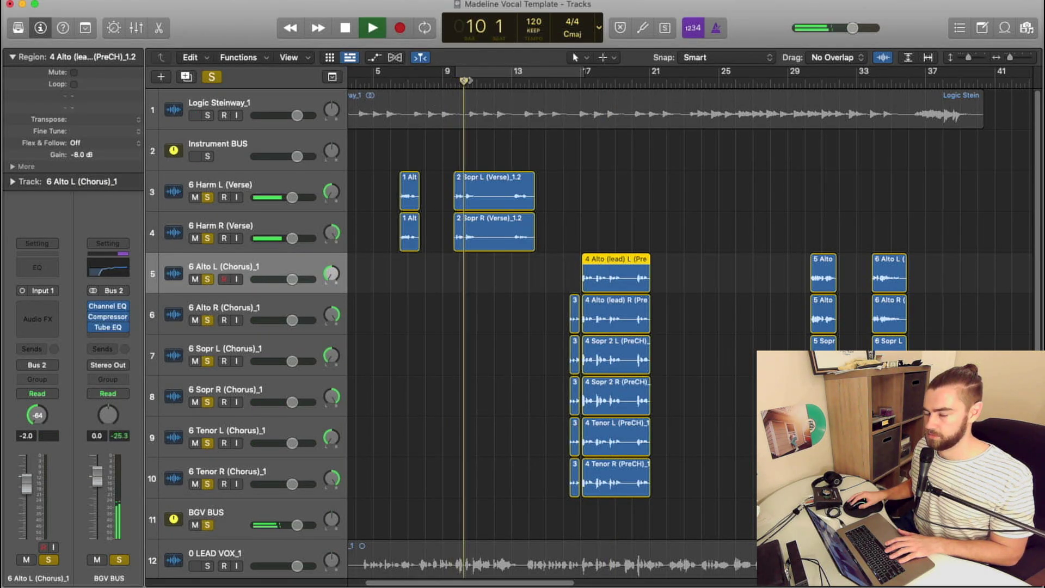
left_click_drag(467, 80, 580, 86)
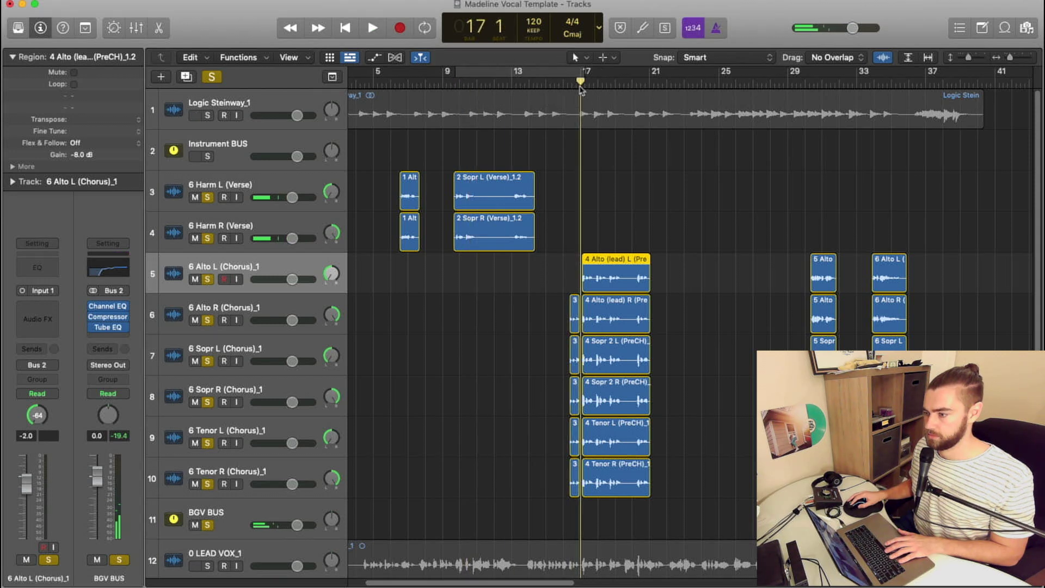
key("space")
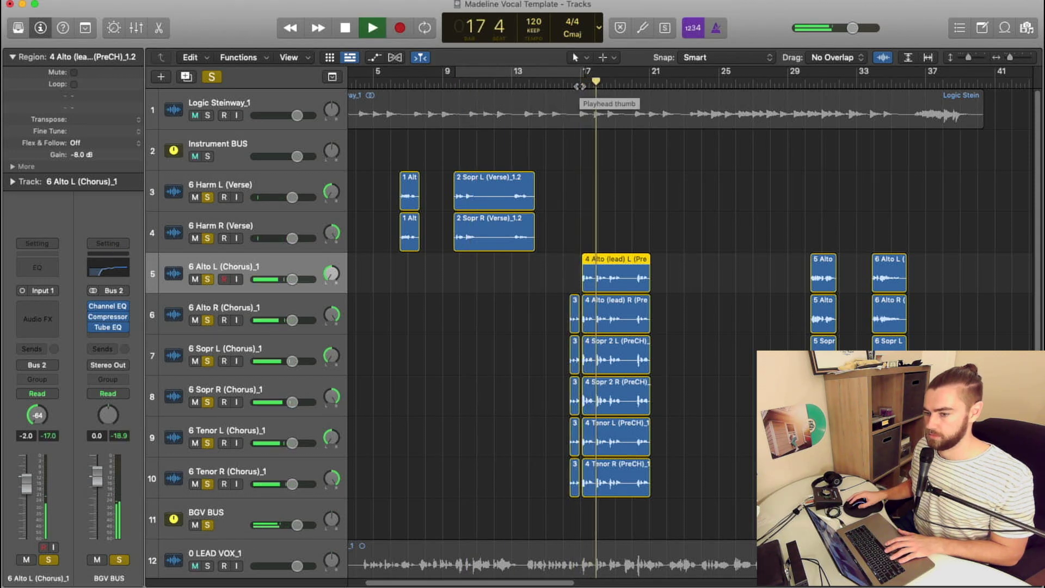
key("space")
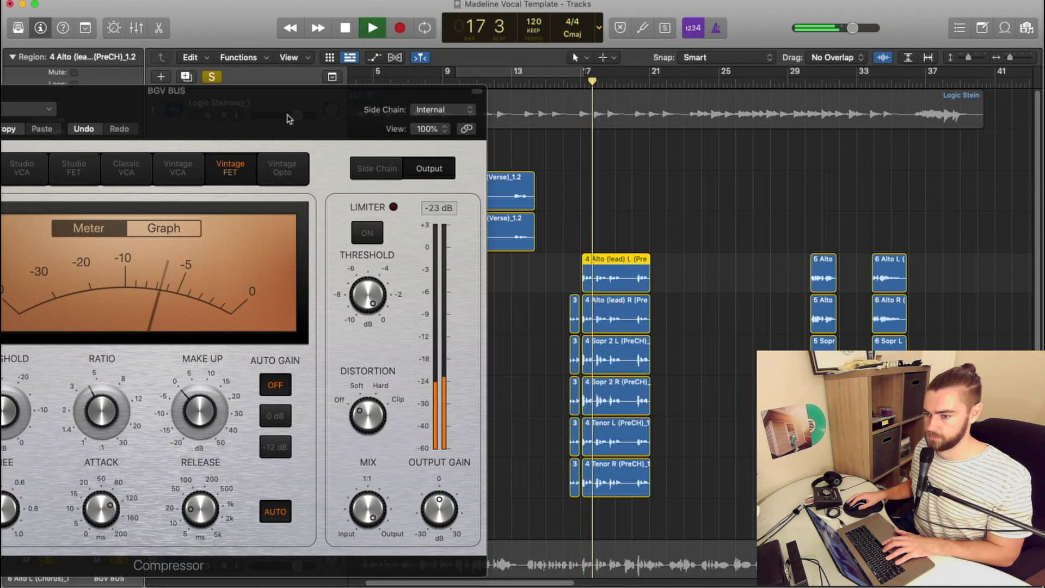
key("space")
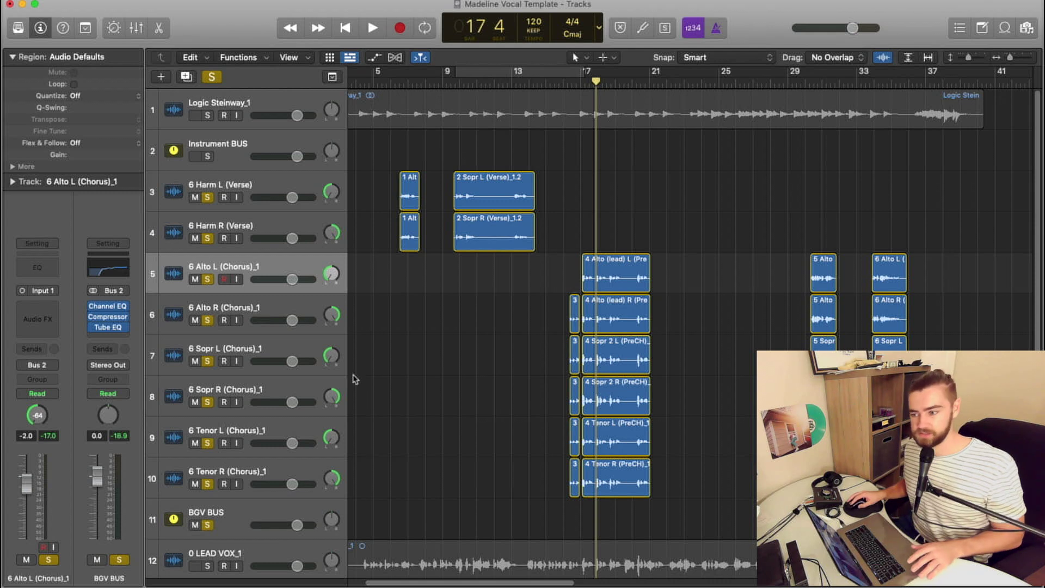
Lower the selected chorus tracks to -5 dB and audition them through the BGV BUS compressor.
left_click(271, 481, "shift")
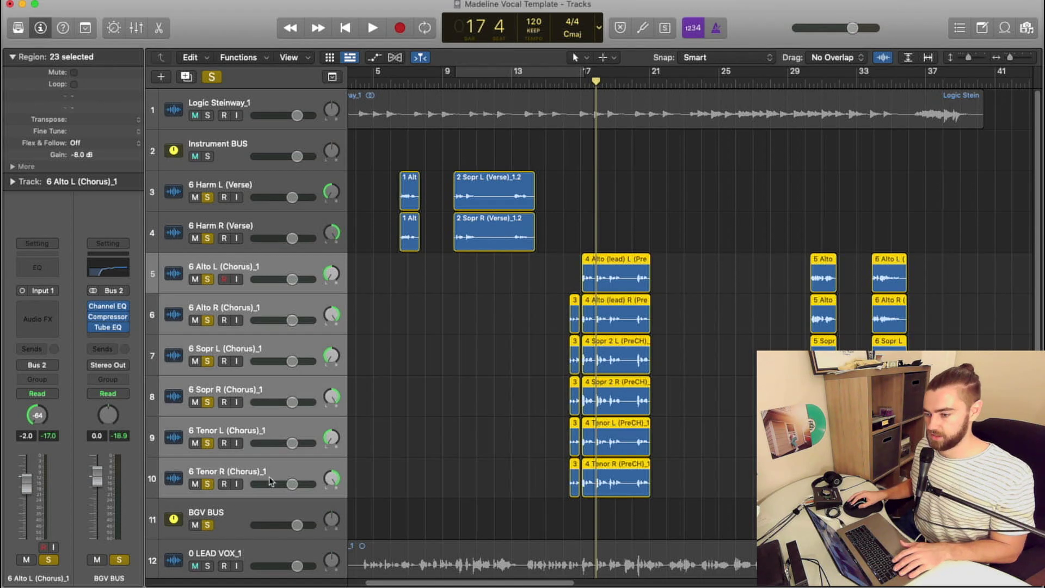
left_click_drag(295, 486, 281, 486)
left_click_drag(284, 483, 283, 485)
left_click(112, 318)
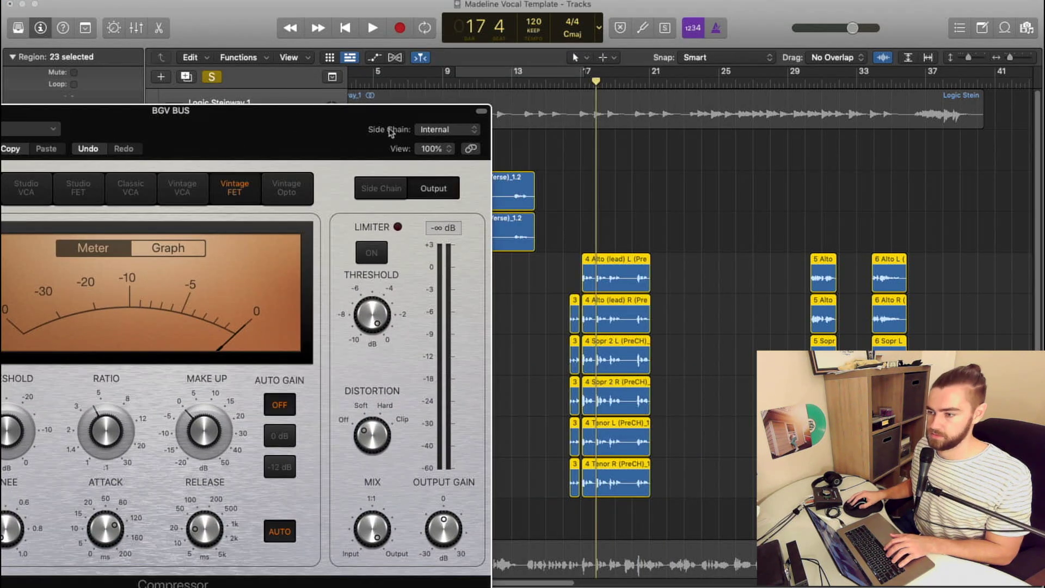
key("space")
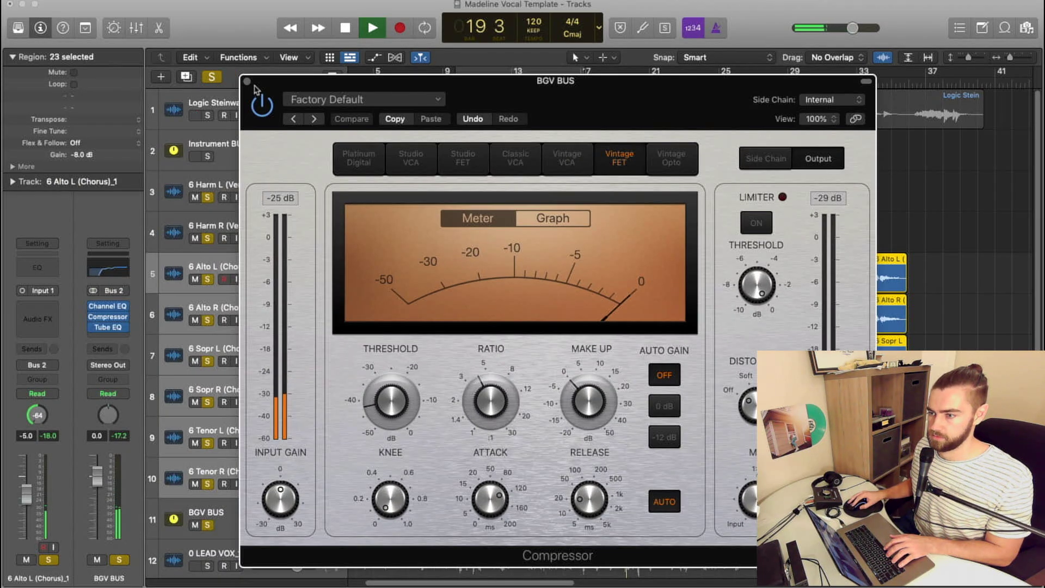
left_click(252, 88)
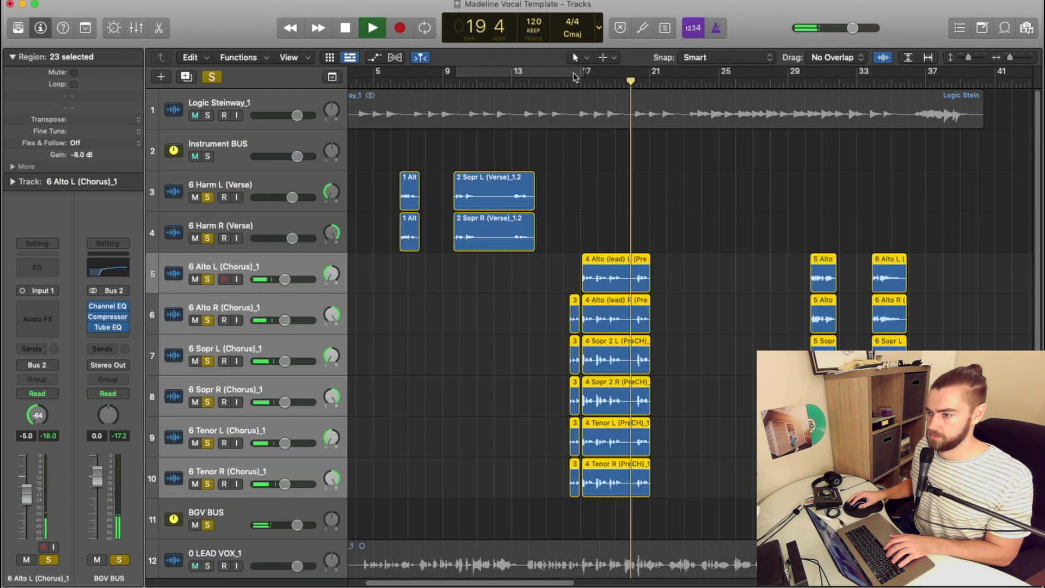
left_click(464, 78)
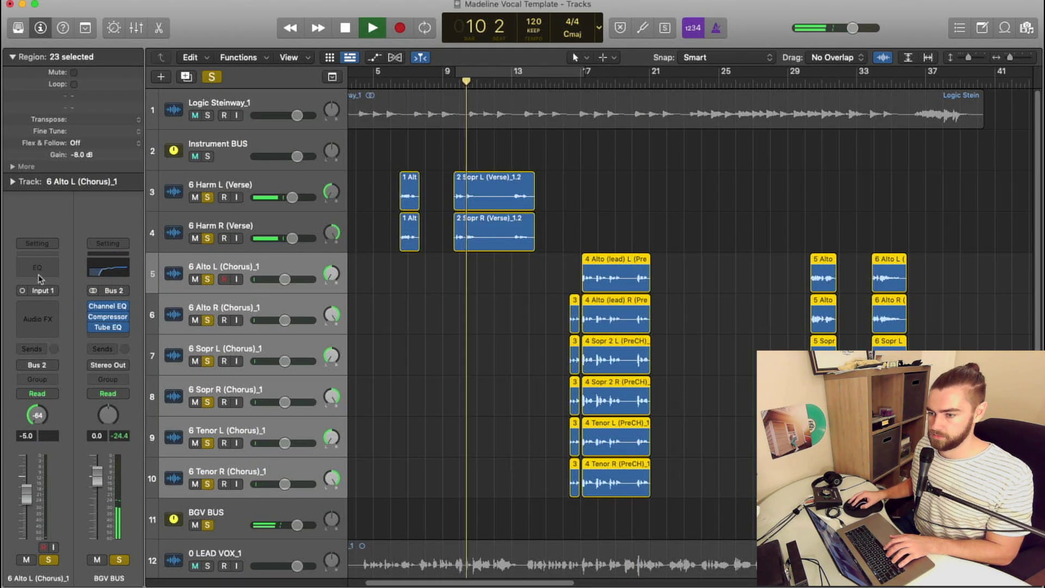
Recheck the BGV BUS compressor from bar 9, then close it with the playhead at bar 16.
left_click(108, 317)
left_click_drag(471, 82, 466, 133)
left_click(443, 80)
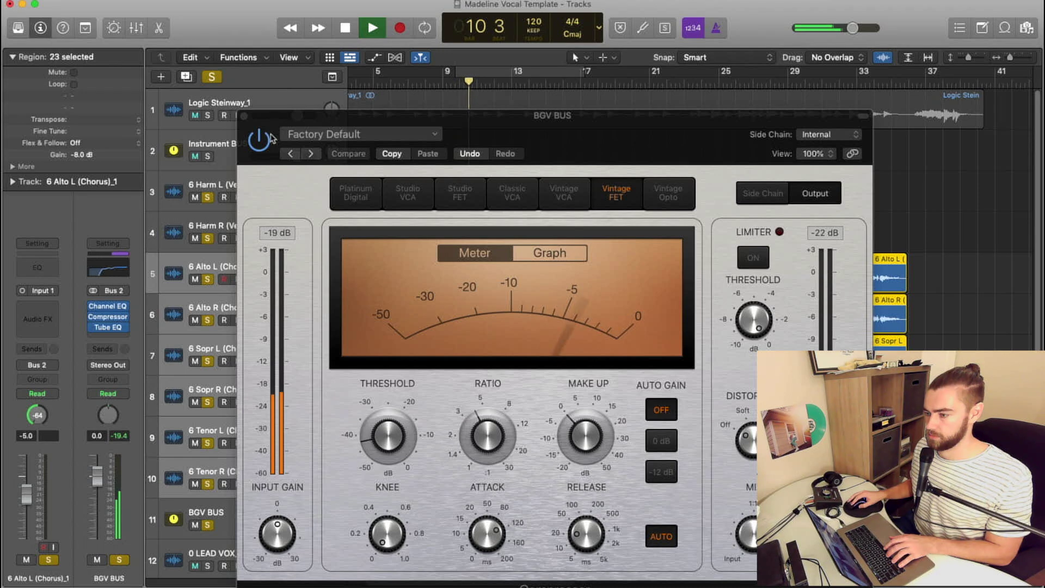
key("space")
key("v")
left_click(564, 81)
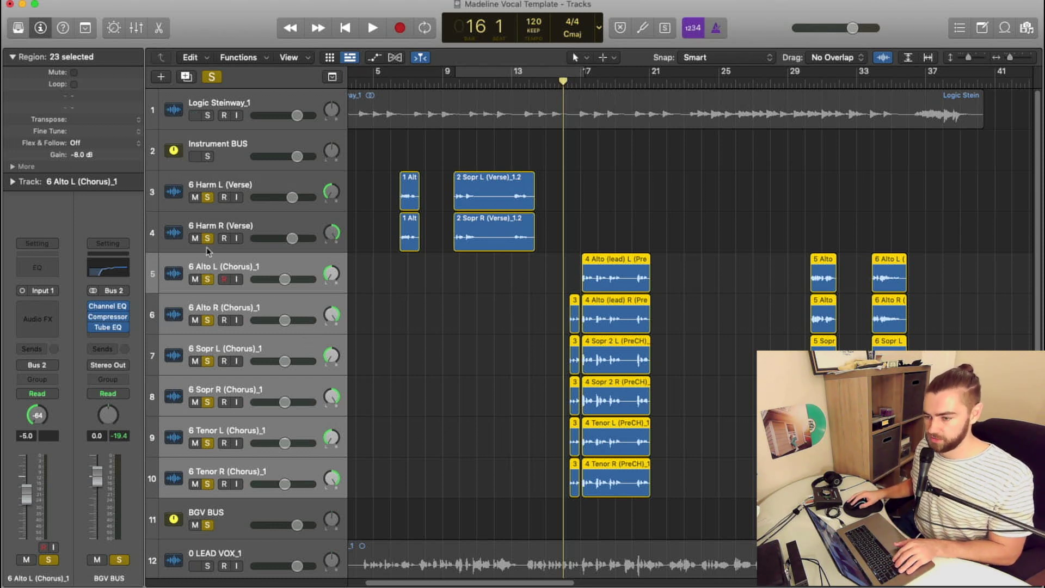
Unsolo the backing vocals and play the full mix, lowering BGV BUS to -1.8 dB.
left_click(208, 279)
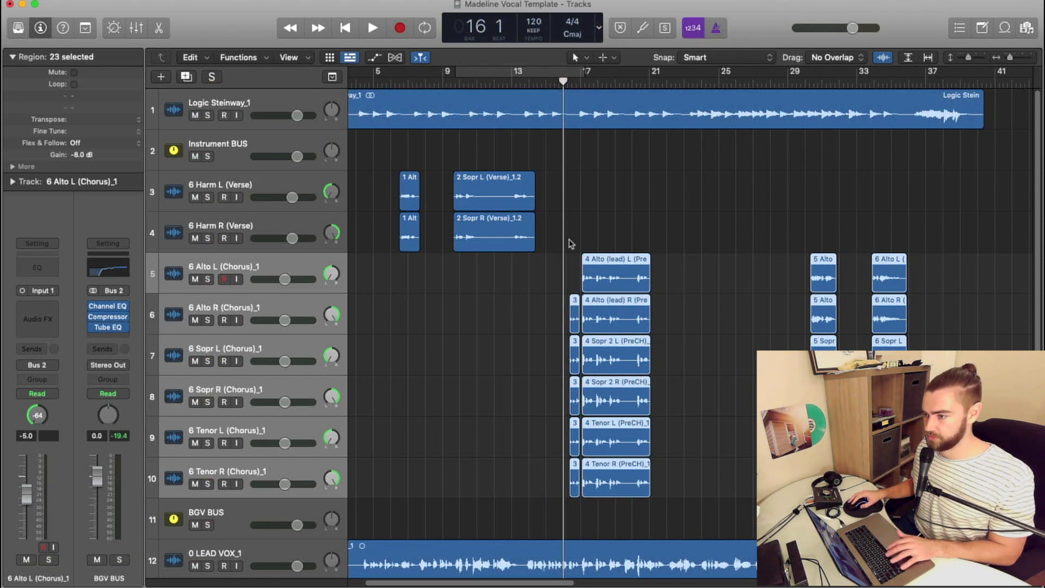
left_click(298, 521)
key("space")
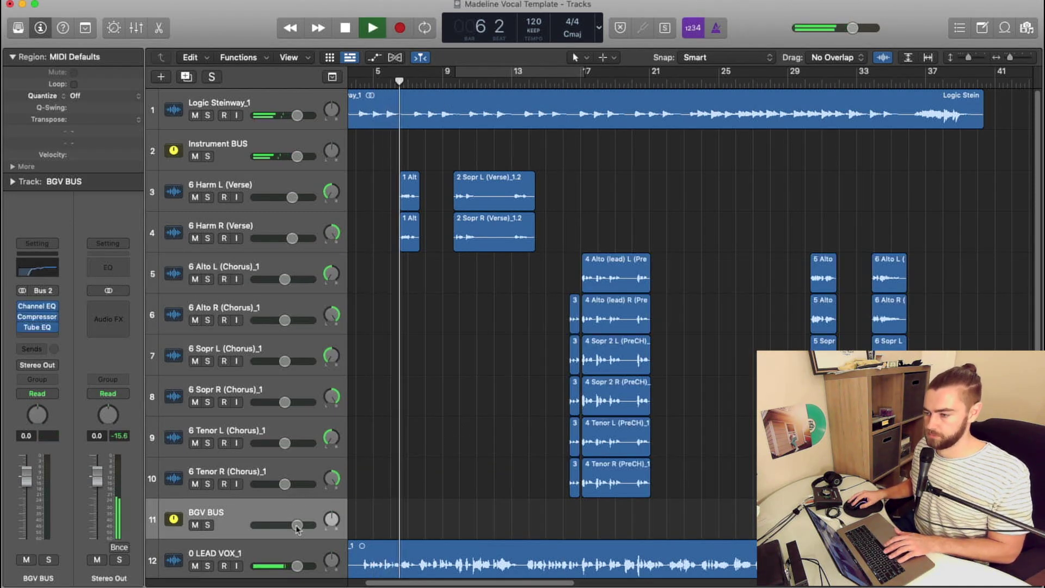
left_click_drag(297, 525, 284, 525)
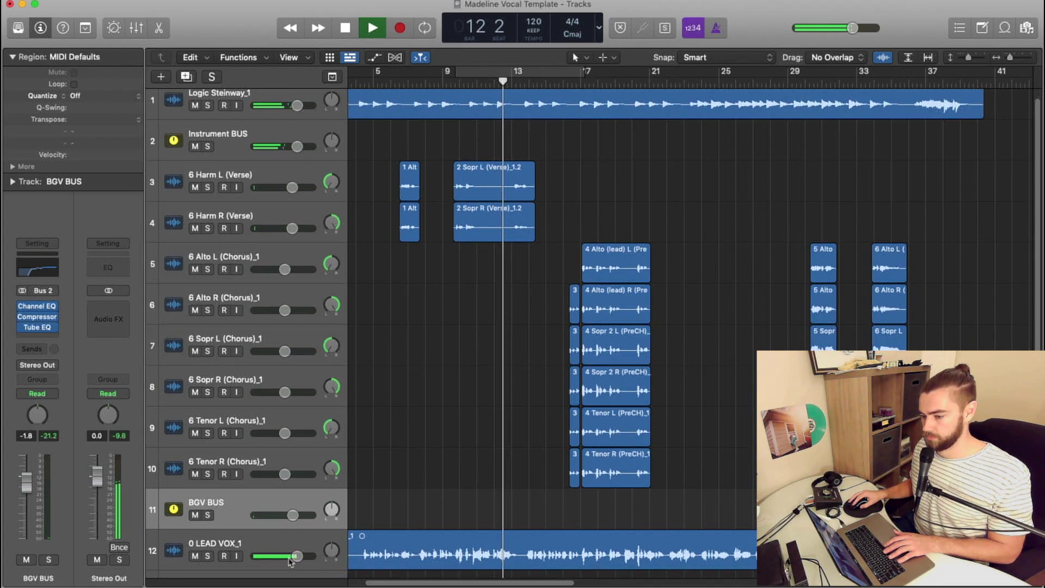
Nudge Lead Vox BUS down, set BGV BUS to -2.2 dB and Logic Steinway to +1.3 dB.
scroll(297, 547, "down", 3)
left_click_drag(294, 502, 288, 502)
scroll(568, 348, "up", 3)
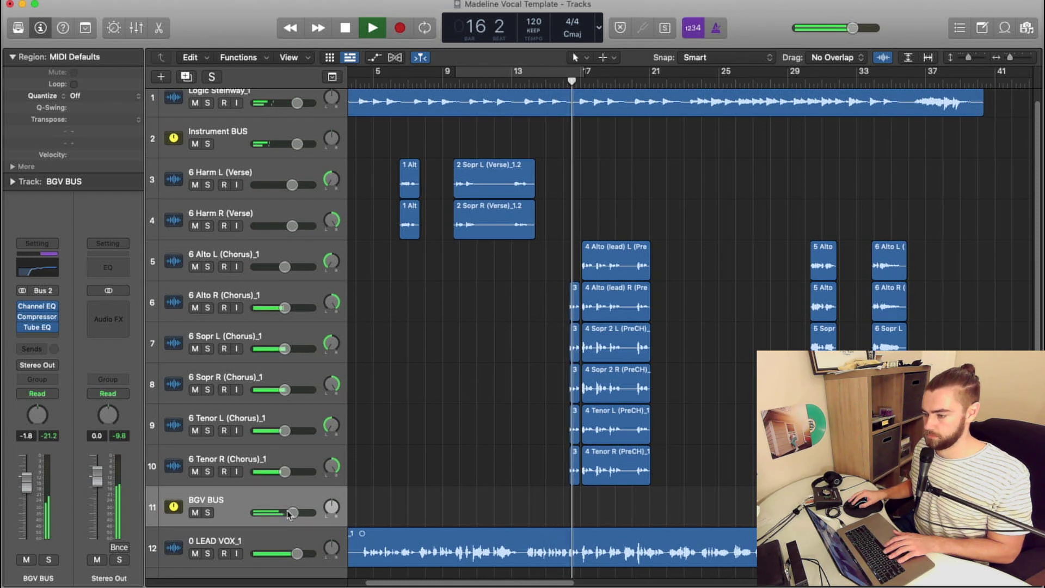
left_click_drag(292, 513, 292, 513)
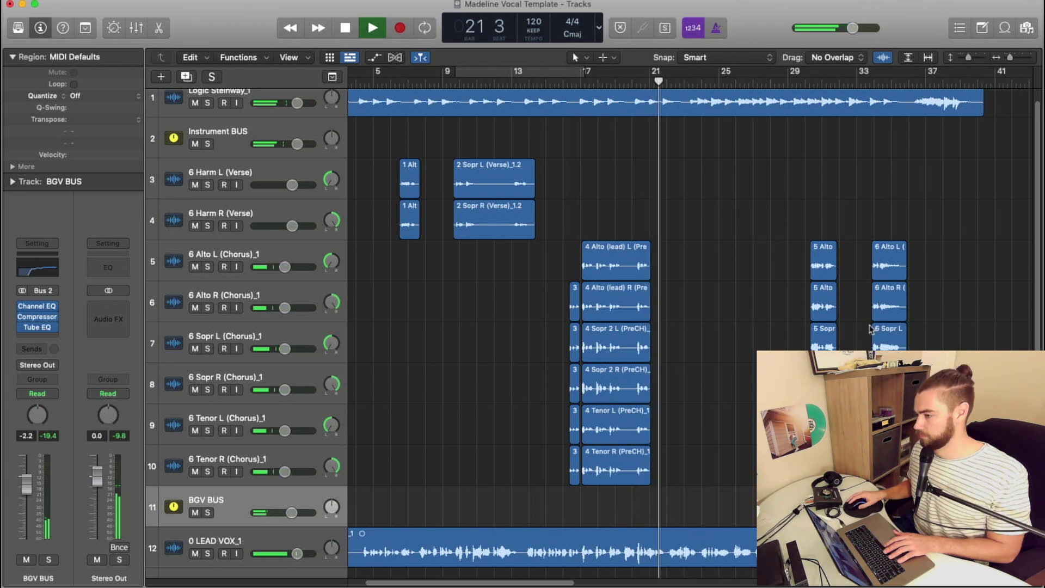
scroll(867, 329, "up", 1)
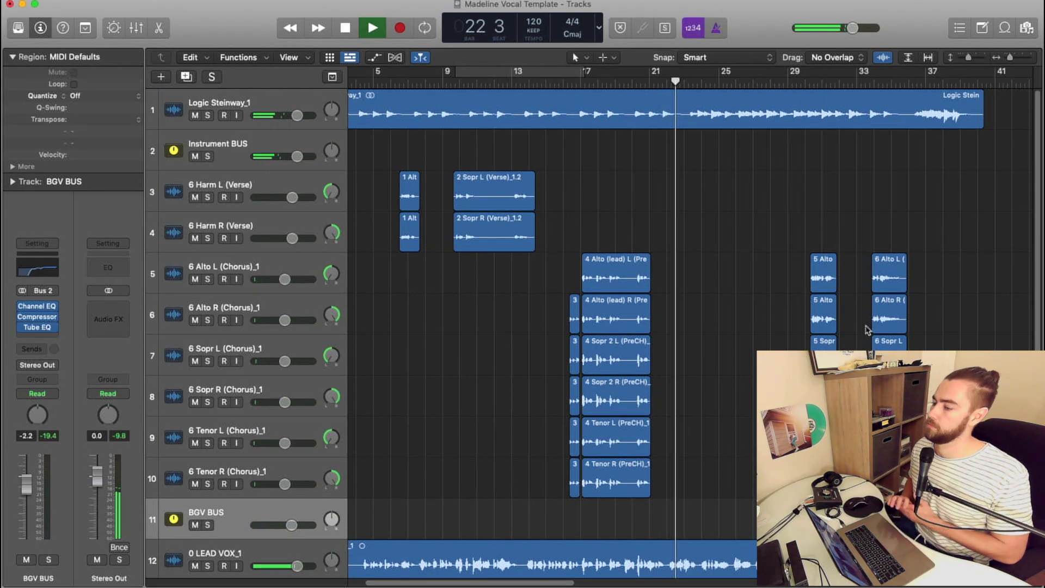
left_click(784, 80)
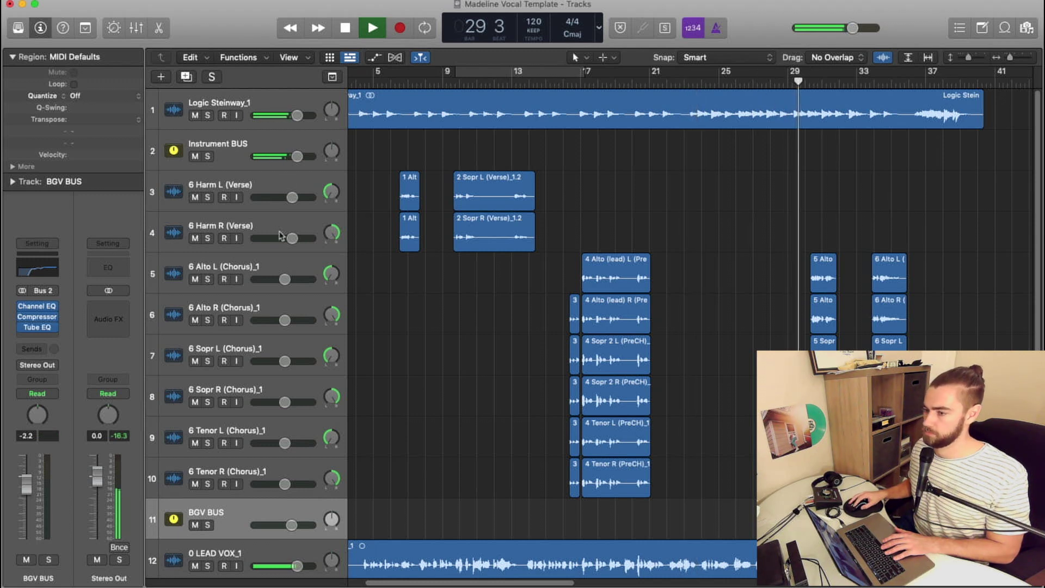
left_click_drag(298, 115, 303, 115)
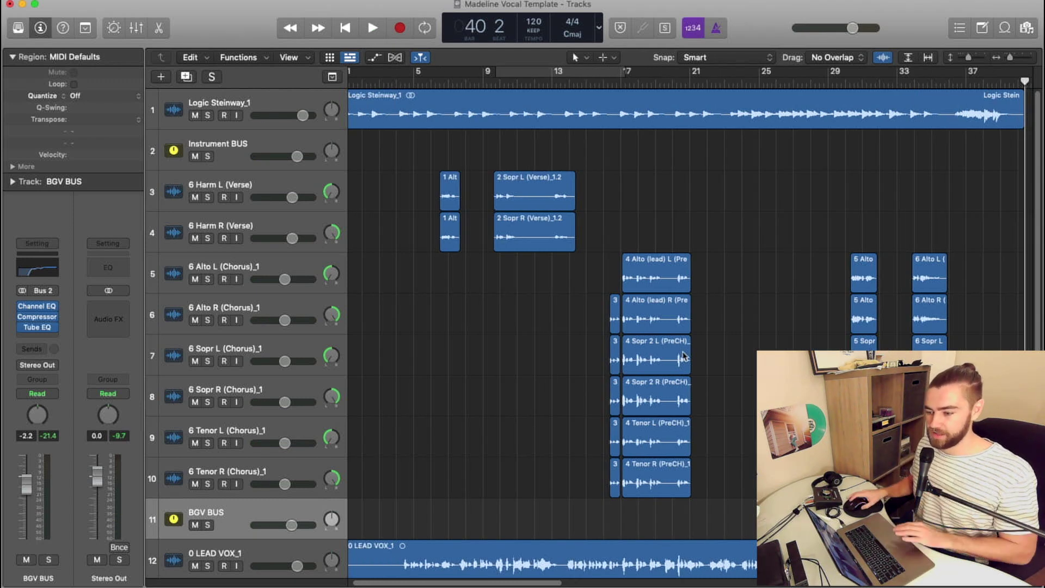
Pull Logic Steinway back down, raise Instrument BUS to +2.1 dB, and return to bar 10.
scroll(291, 341, "down", 1)
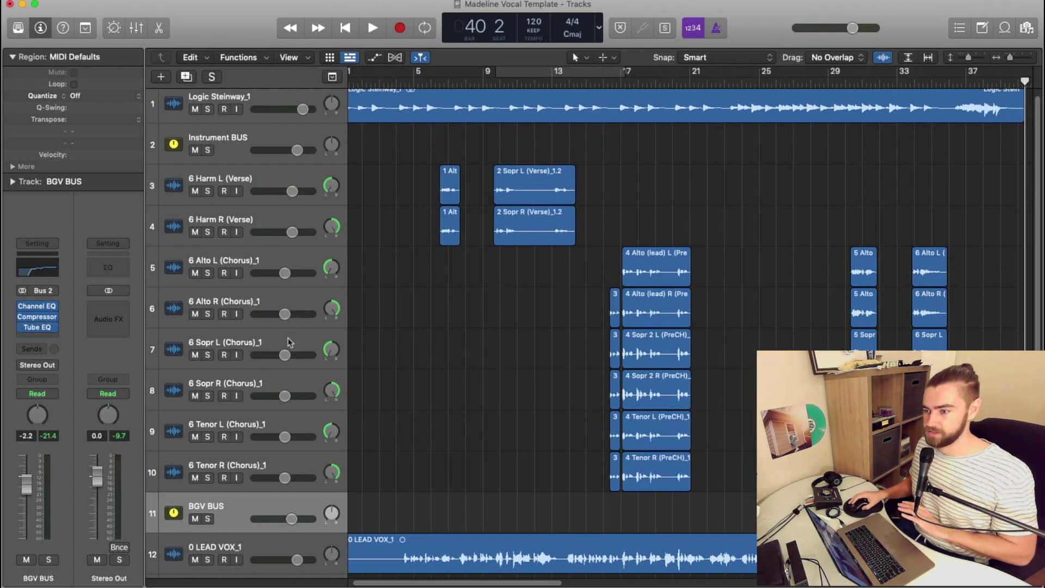
left_click(303, 109)
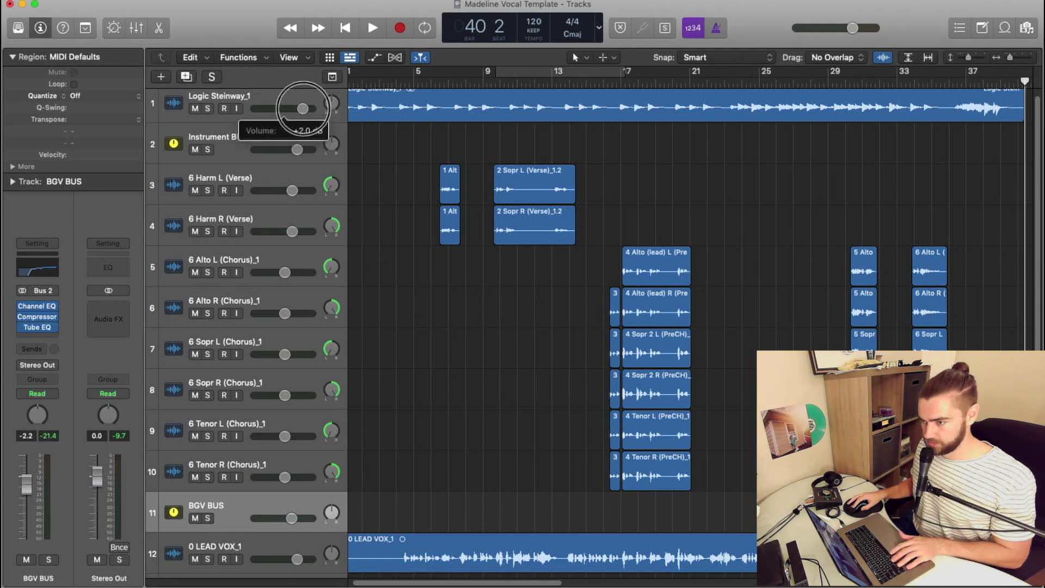
left_click_drag(303, 109, 297, 109)
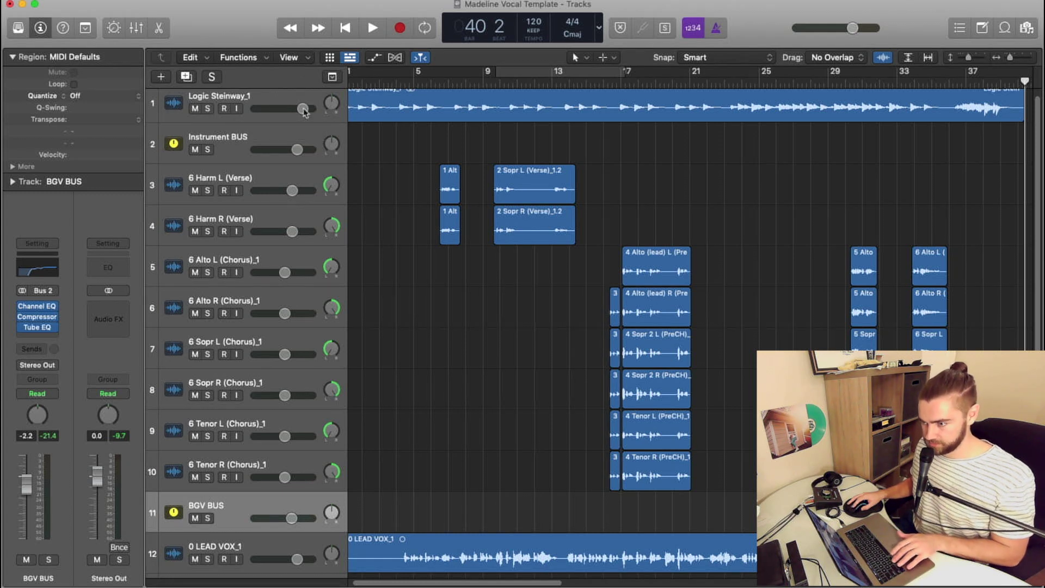
left_click(298, 150)
left_click_drag(299, 150, 303, 150)
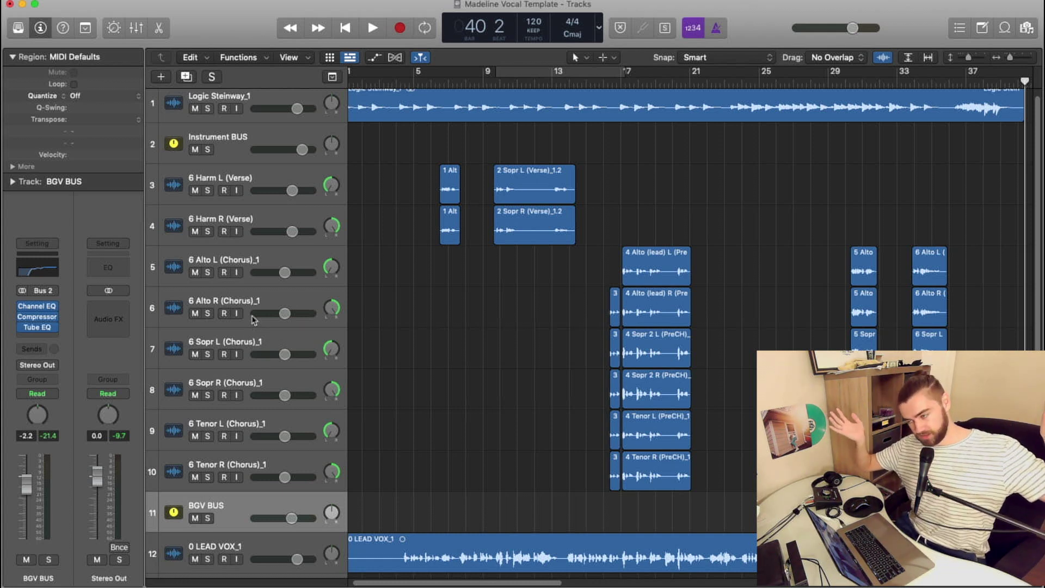
left_click(430, 73)
scroll(481, 142, "down", 2)
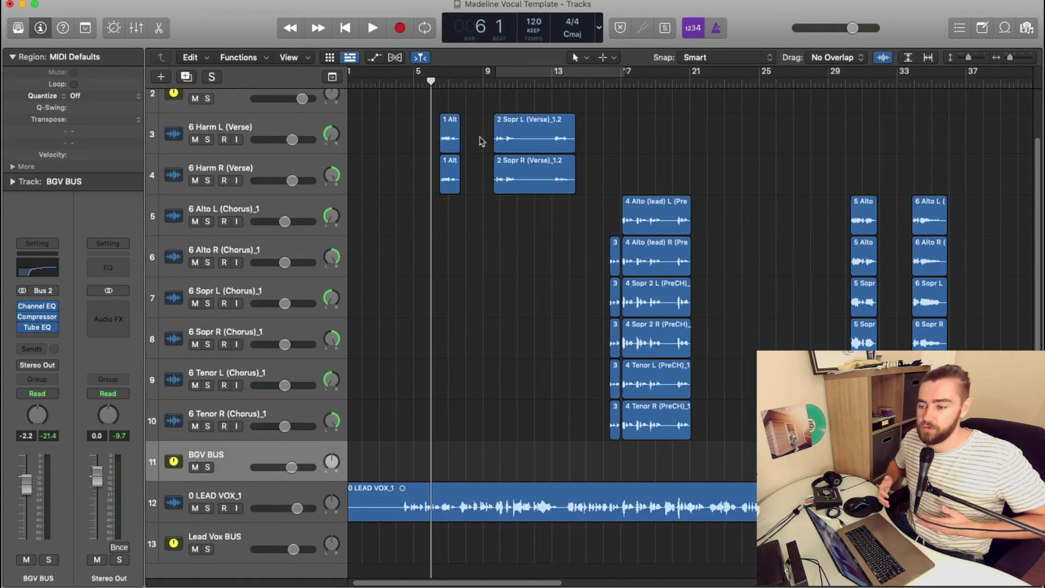
left_click(494, 83)
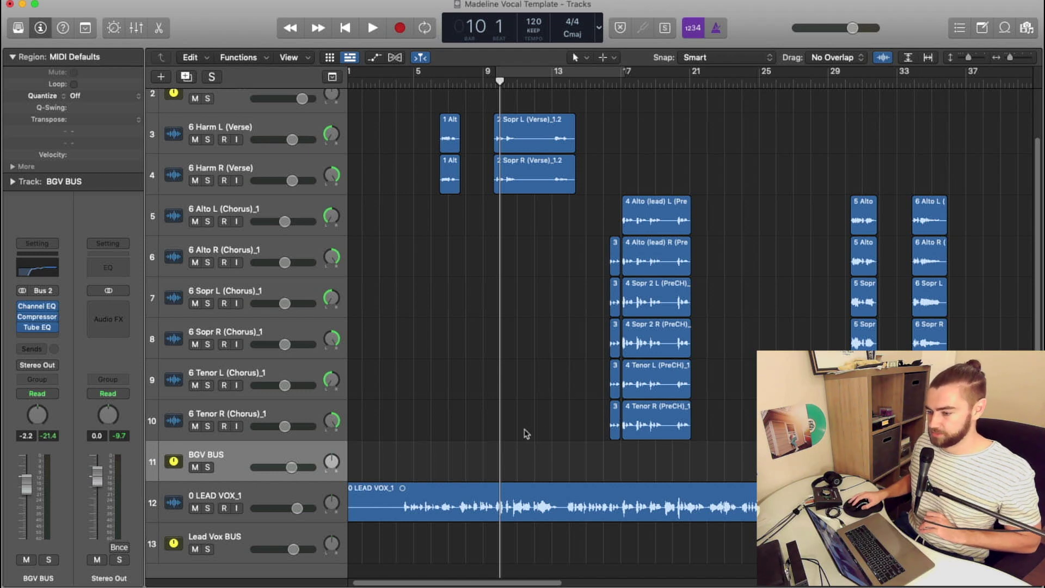
Show automation and add BGV BUS volume points over bars 6–8 and 9–15 with the Marquee tool.
key("z")
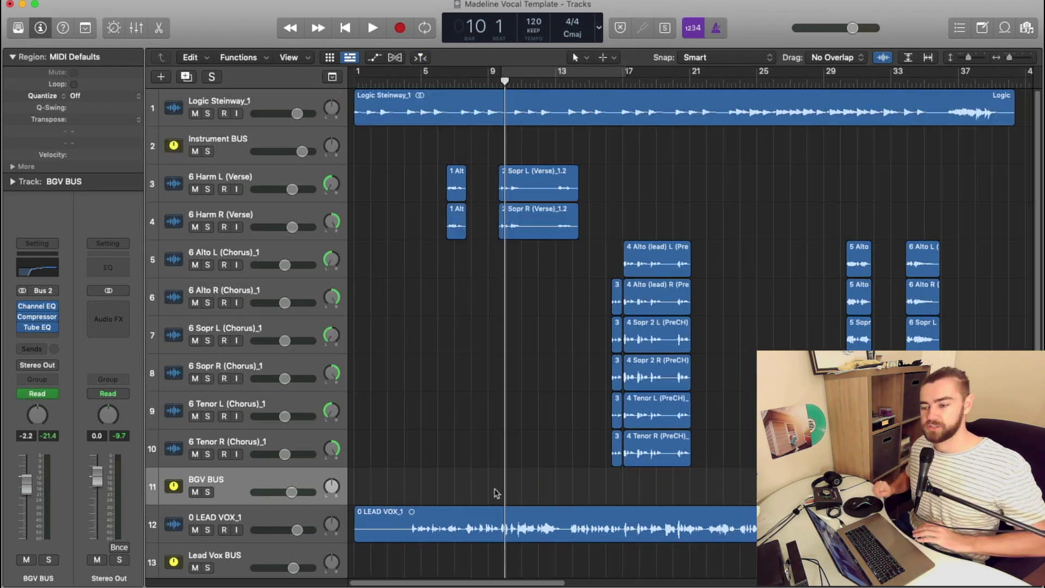
key("a")
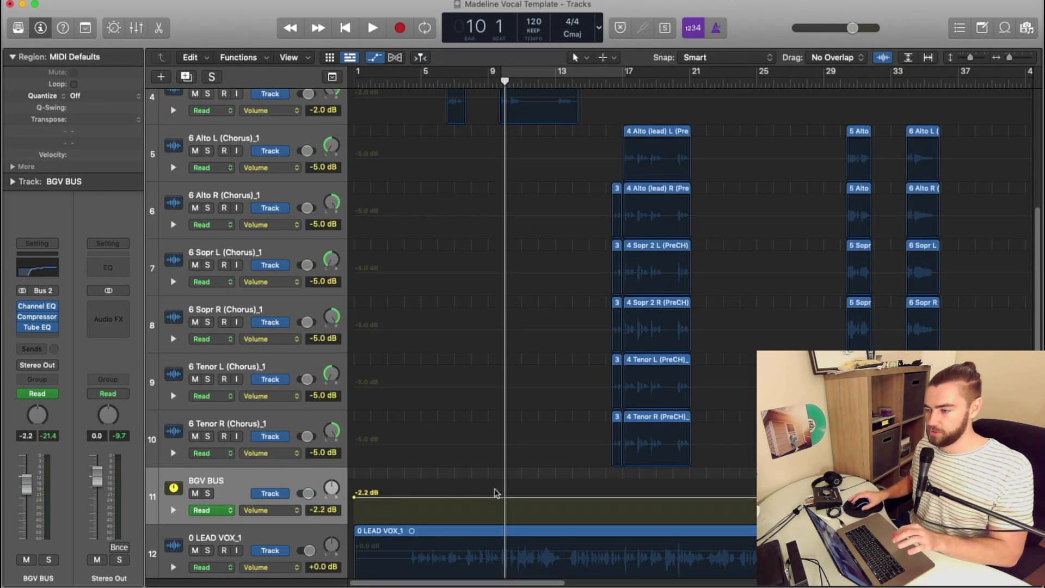
left_click(608, 60)
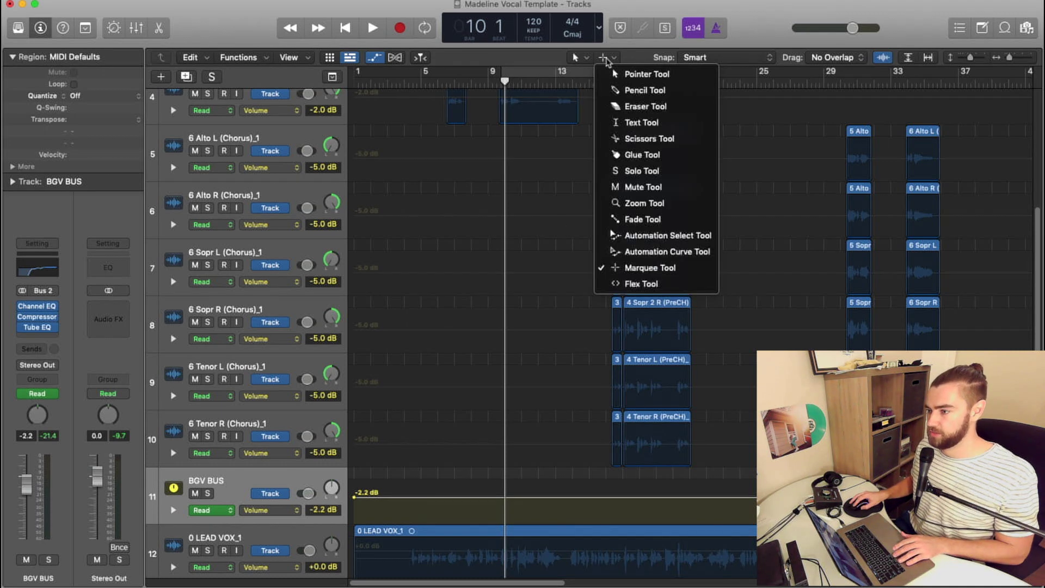
left_click(638, 272)
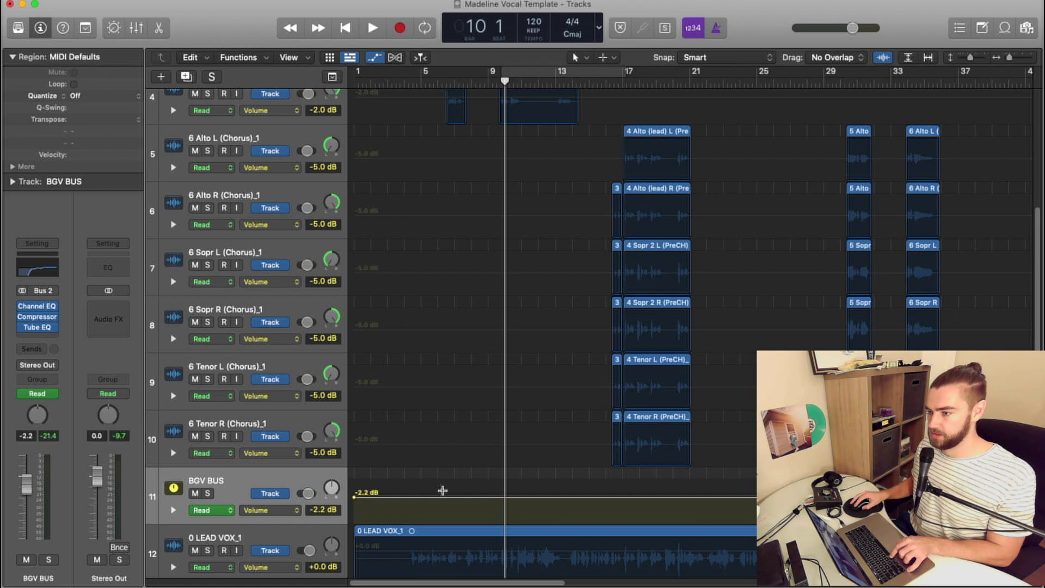
left_click_drag(443, 491, 481, 490)
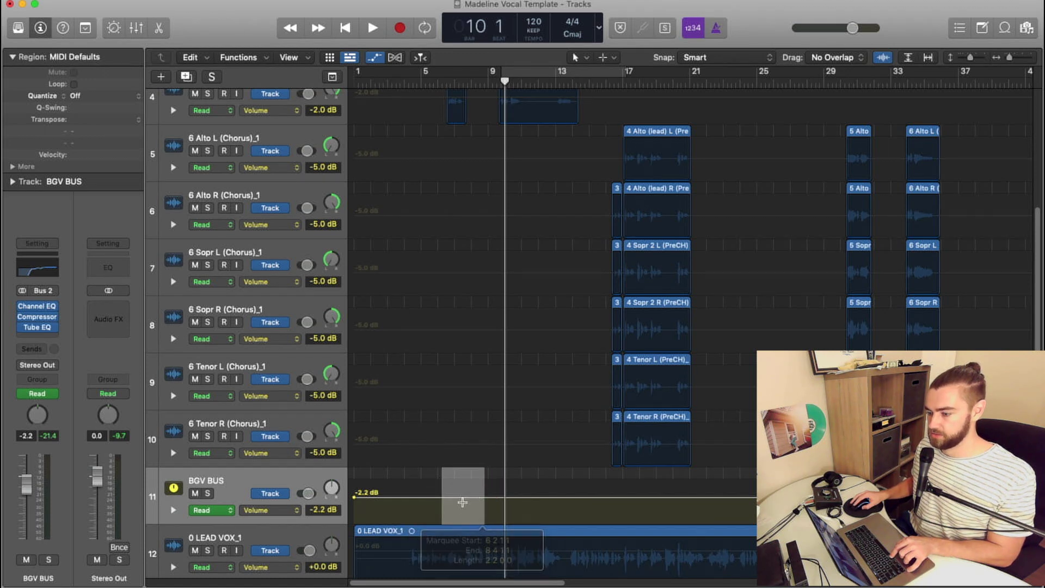
left_click(461, 501)
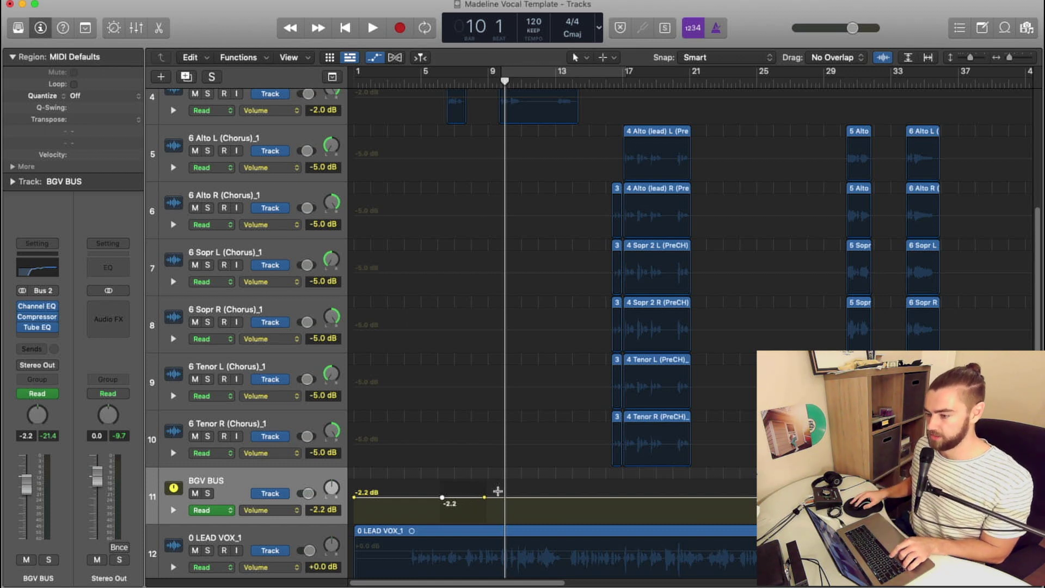
left_click_drag(494, 490, 551, 477)
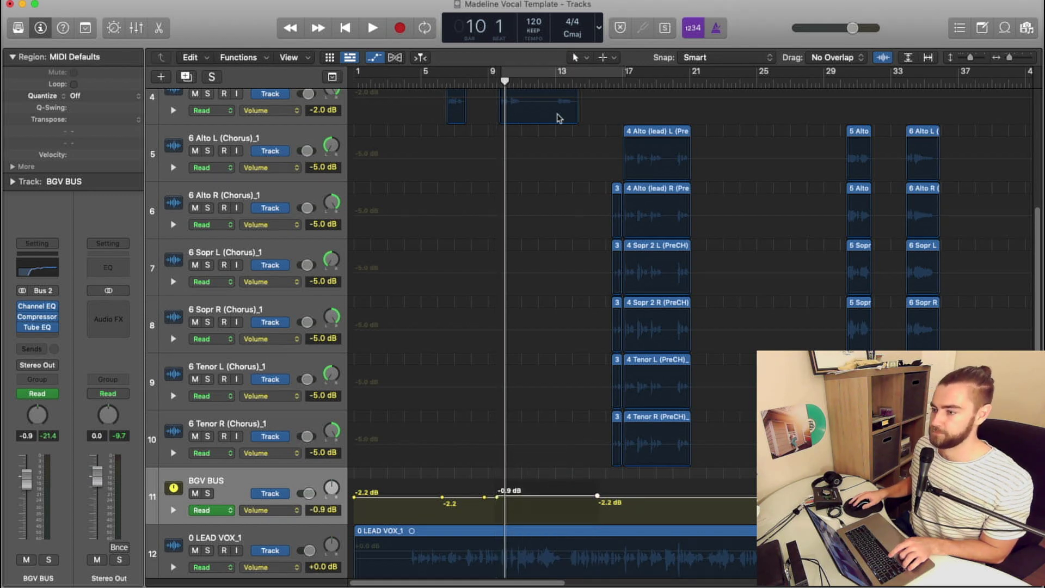
Audition the automation from bar 6, undo the -0.9 dB boost and hide automation.
left_click(444, 80)
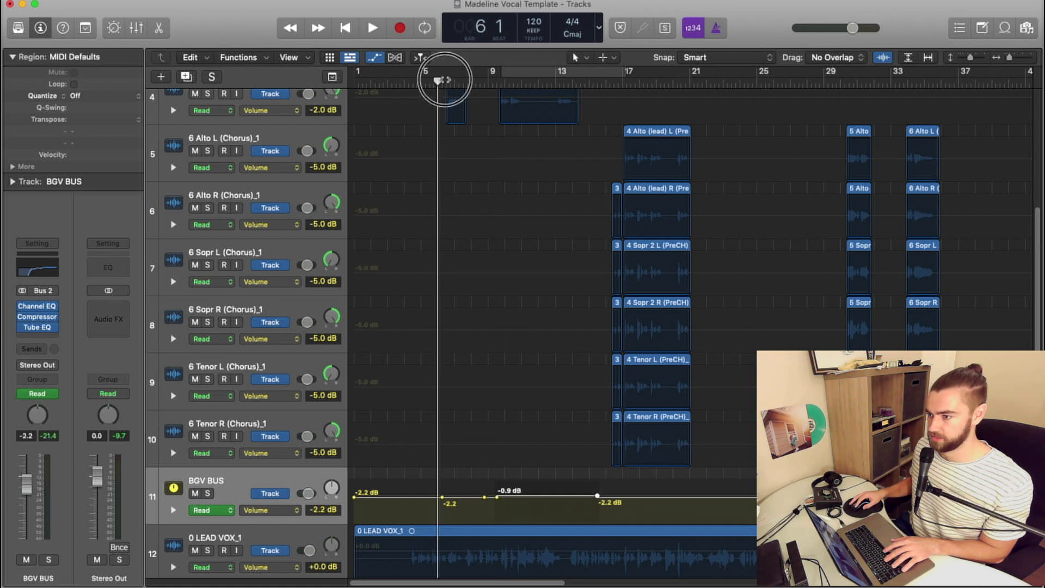
key("space")
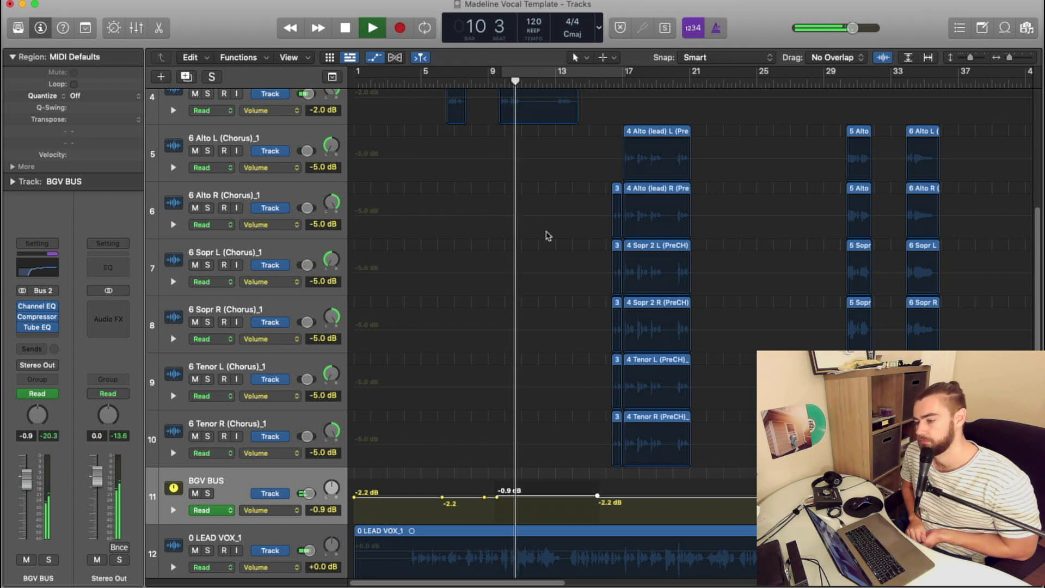
key("space")
key("Delete")
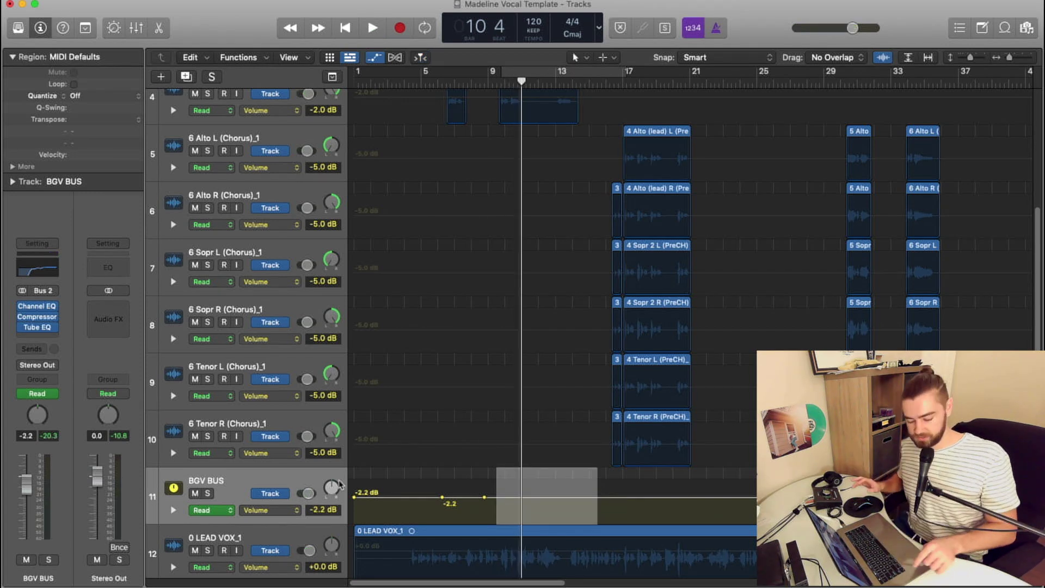
key("a")
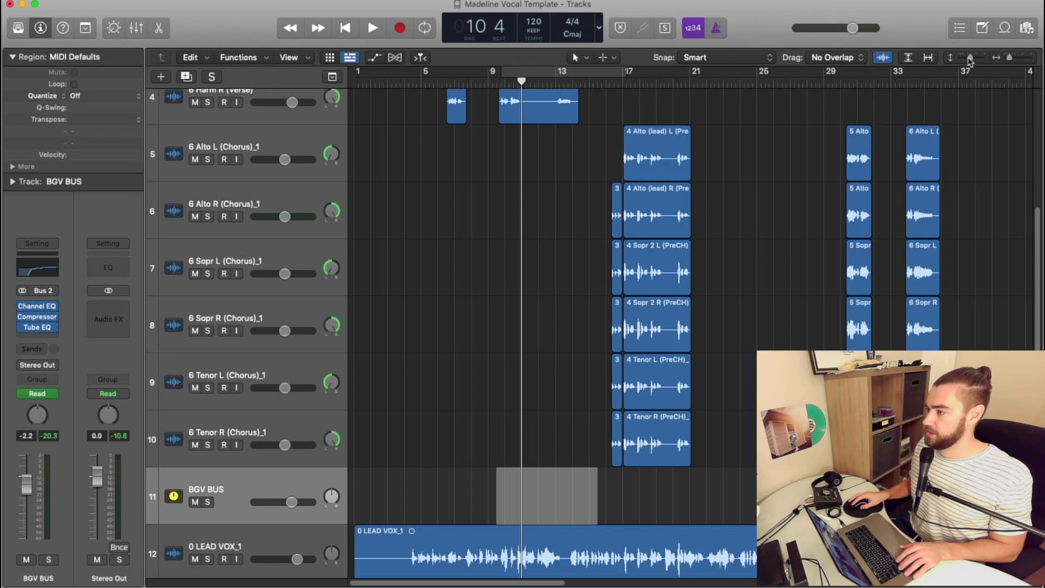
Shrink track heights, select Lead Vox BUS and show the mixer.
left_click_drag(969, 58, 966, 59)
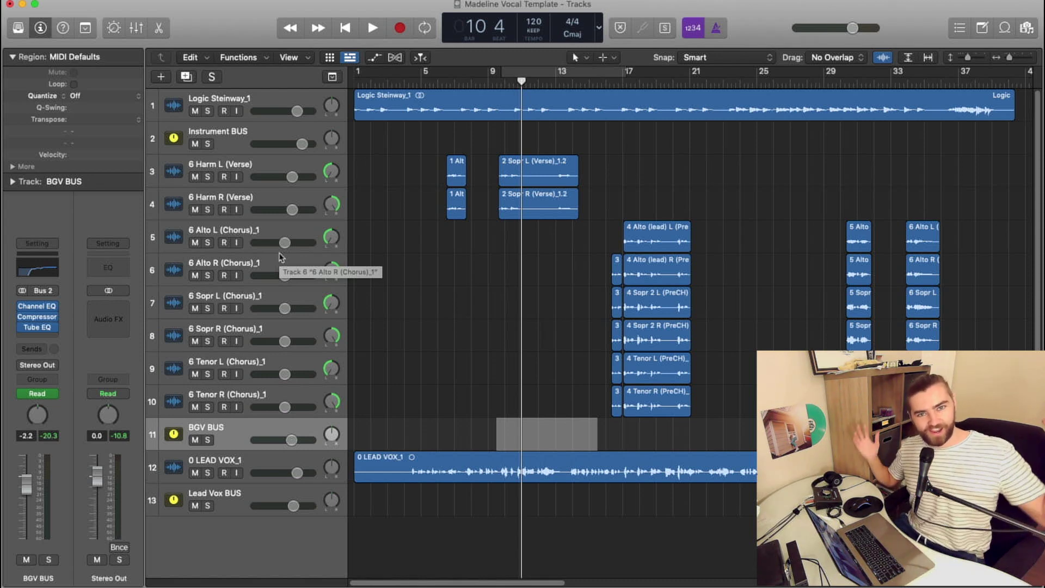
key("Down")
key("Down")
key("x")
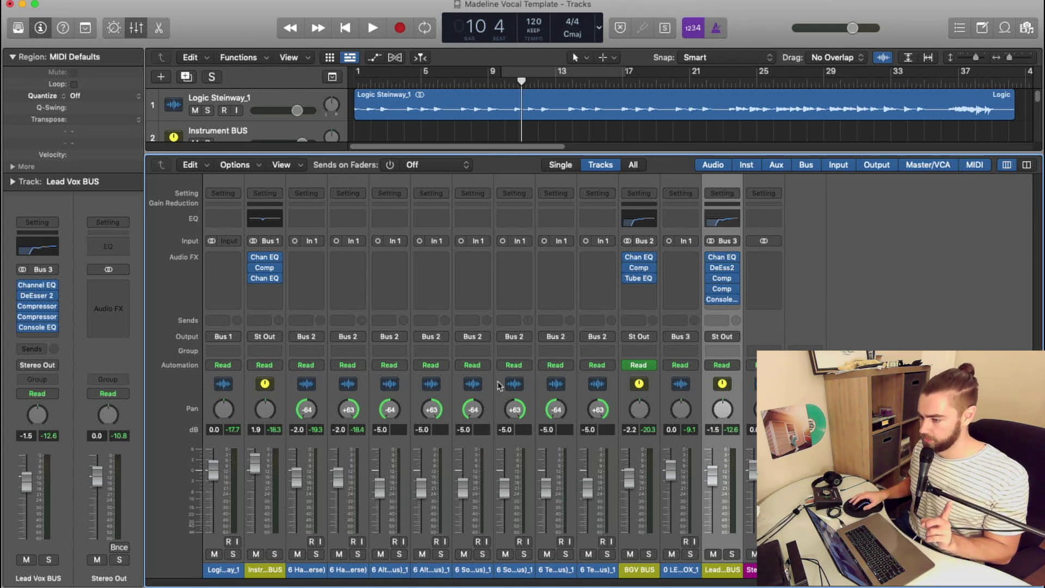
Add Bus 5 sends on the Instrument BUS, BGV BUS and Lead Vox BUS.
left_click(266, 320)
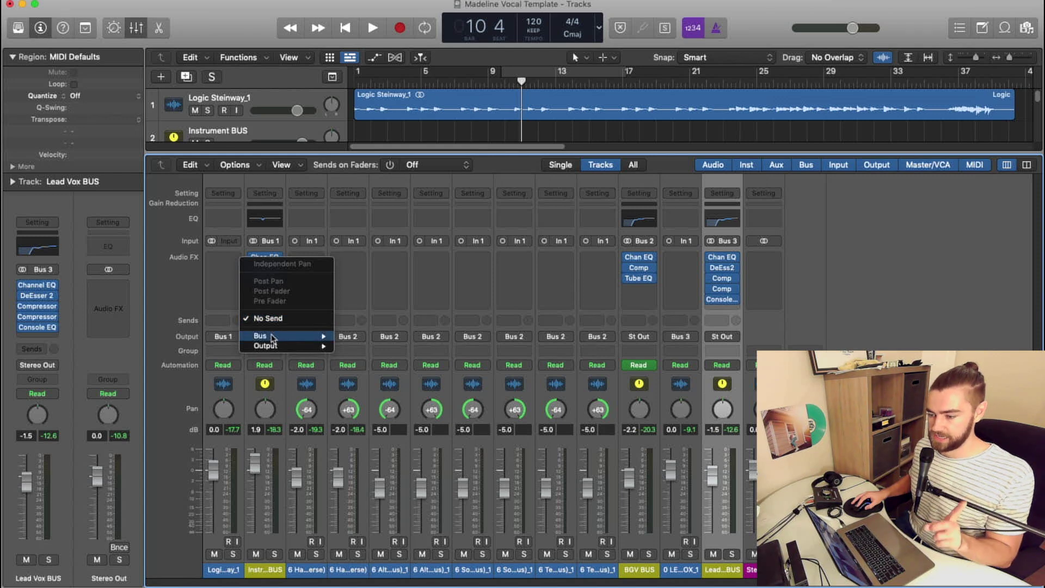
mouse_move(272, 338)
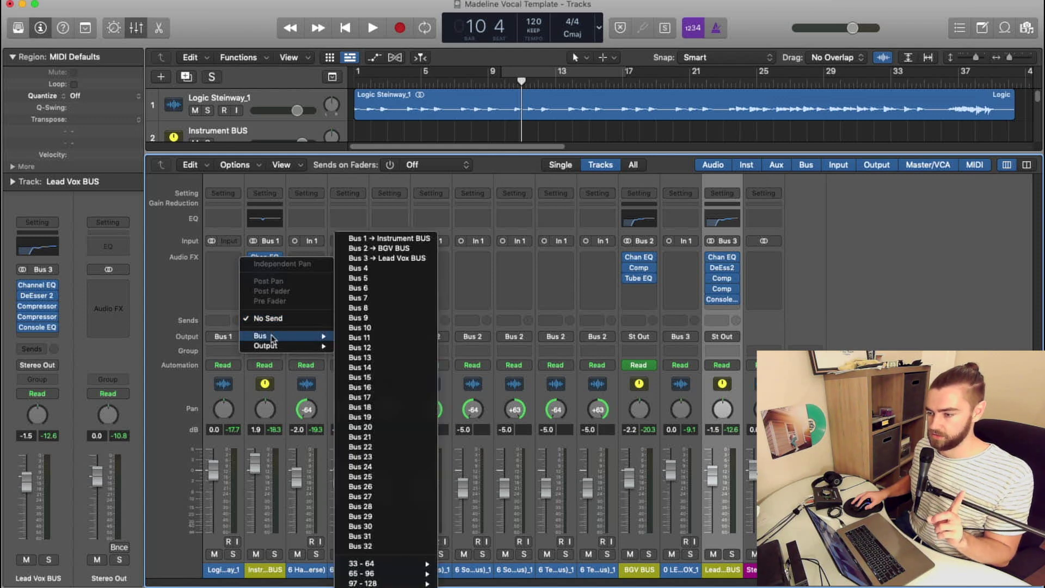
left_click(364, 282)
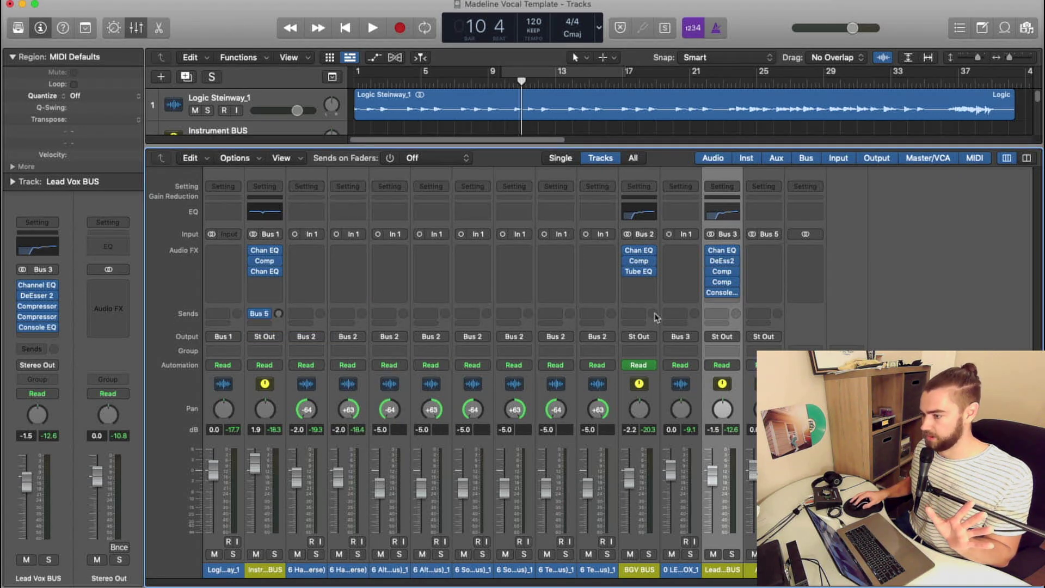
left_click(647, 314)
mouse_move(649, 329)
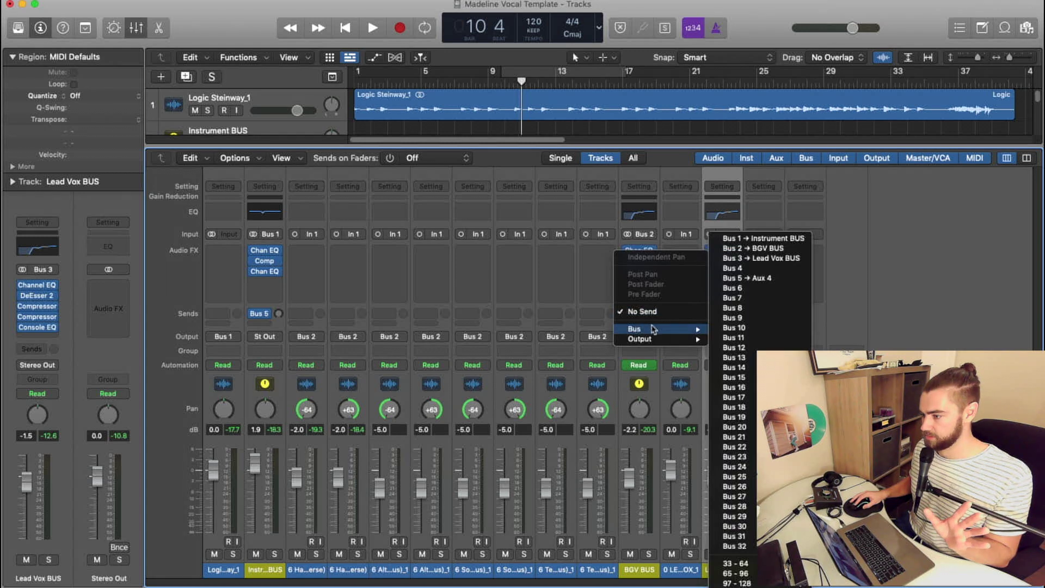
left_click(736, 278)
left_click(728, 315)
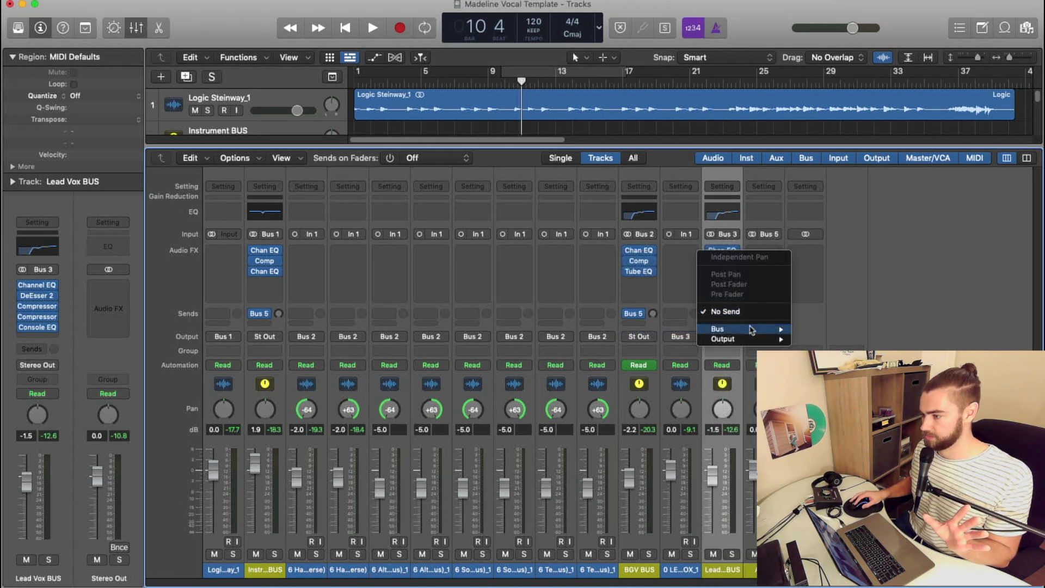
mouse_move(772, 329)
left_click(816, 279)
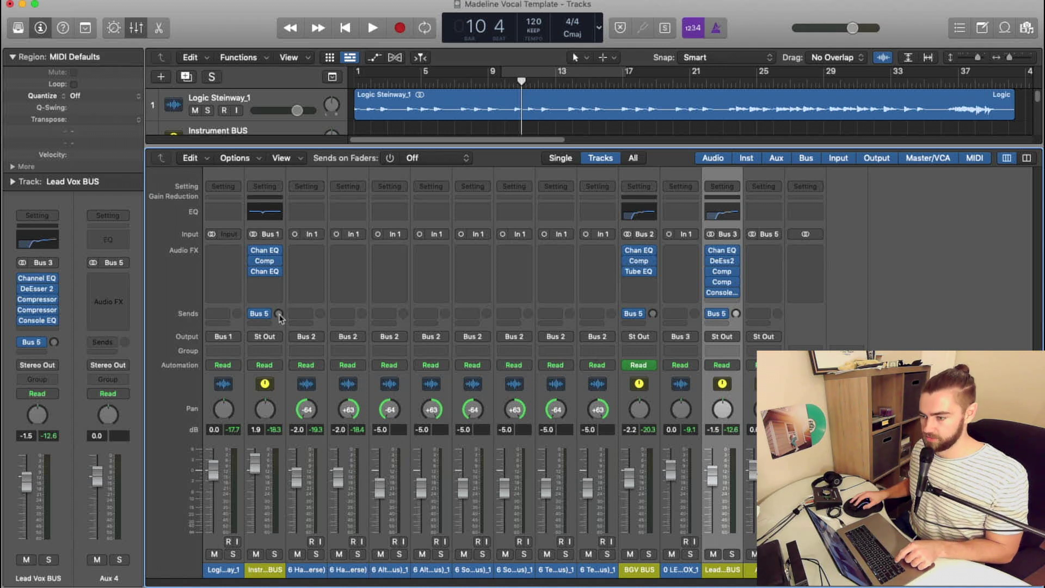
Rename the new Bus 5 aux return to 'Reverb'.
mouse_move(279, 316)
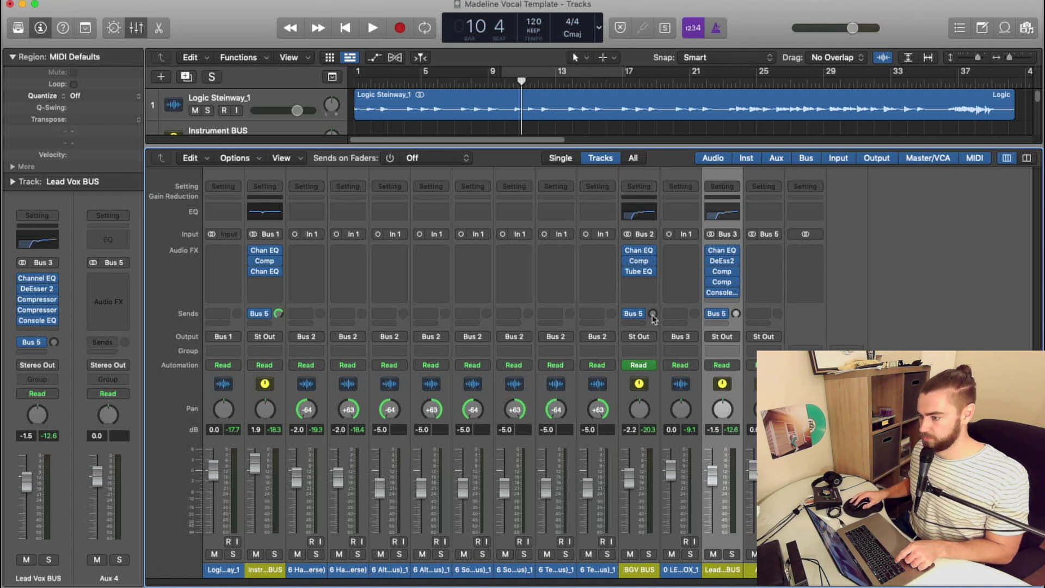
mouse_move(736, 315)
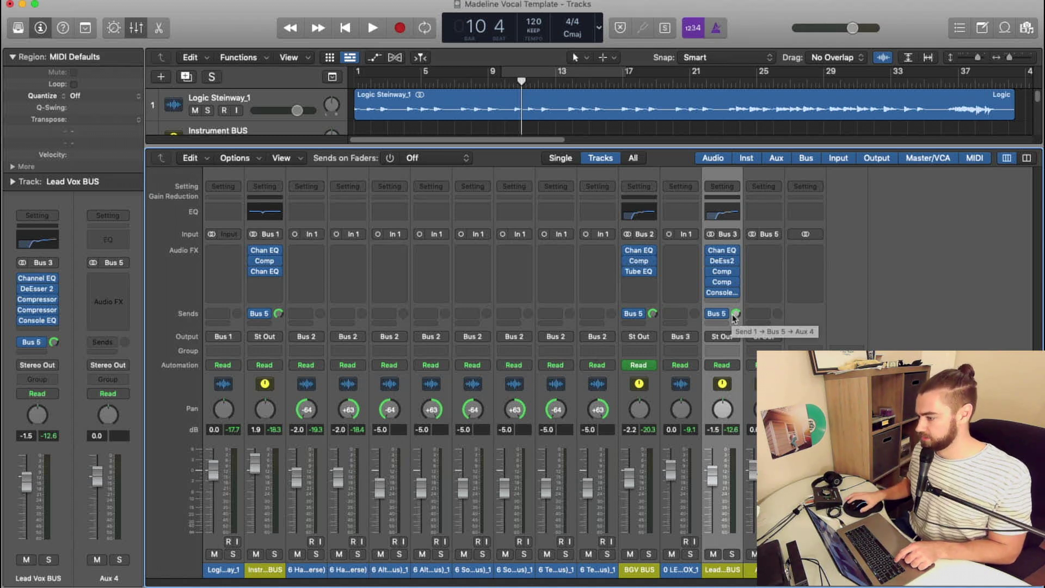
left_click(754, 566)
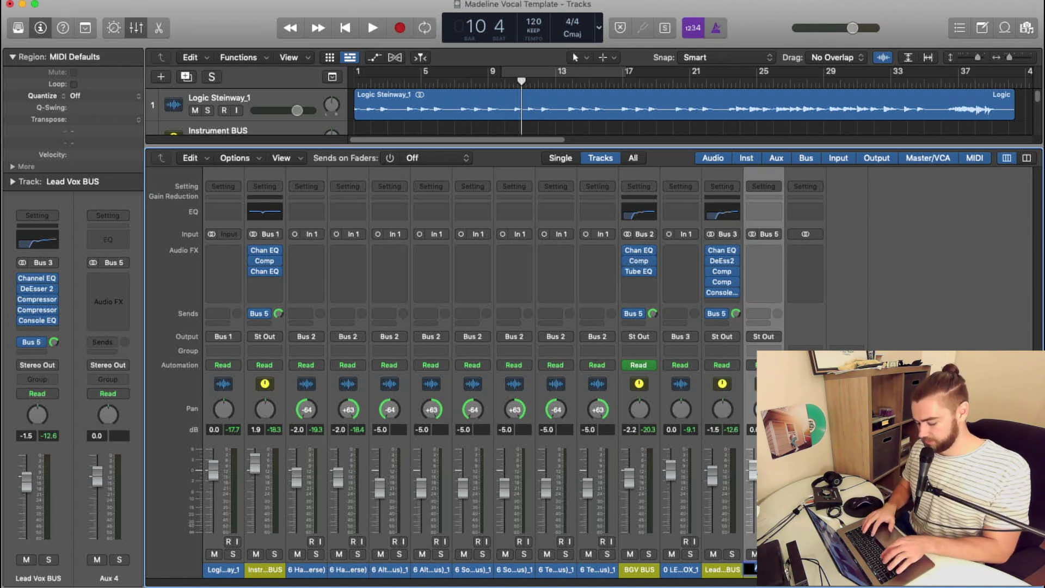
type("Reverb")
key("Return")
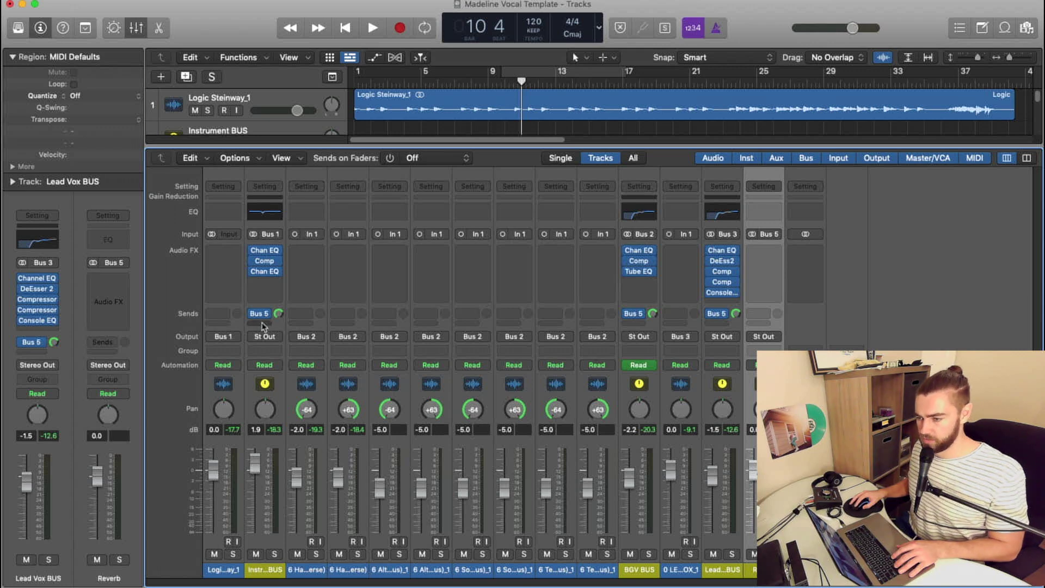
Give the Instrument, BGV and Lead Vox buses Bus 6 sends set to 0 dB.
left_click(269, 324)
mouse_move(262, 339)
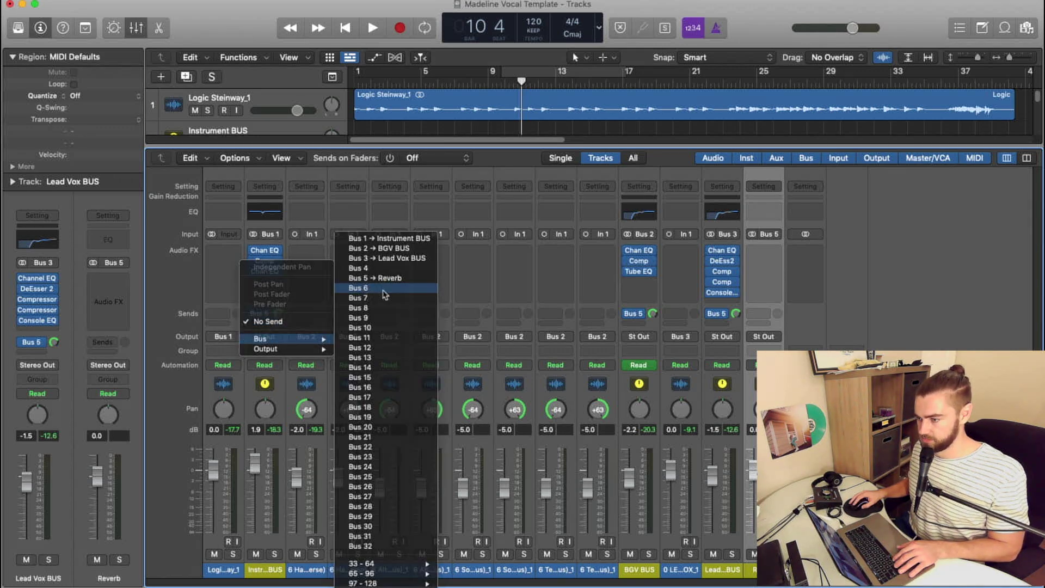
left_click(362, 286)
left_click(637, 313)
mouse_move(653, 329)
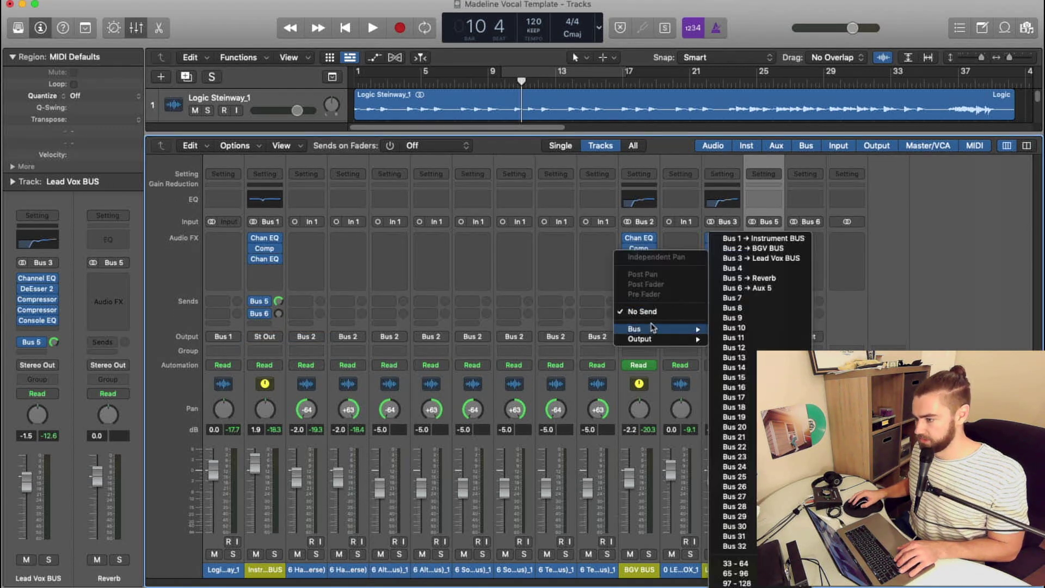
left_click(734, 287)
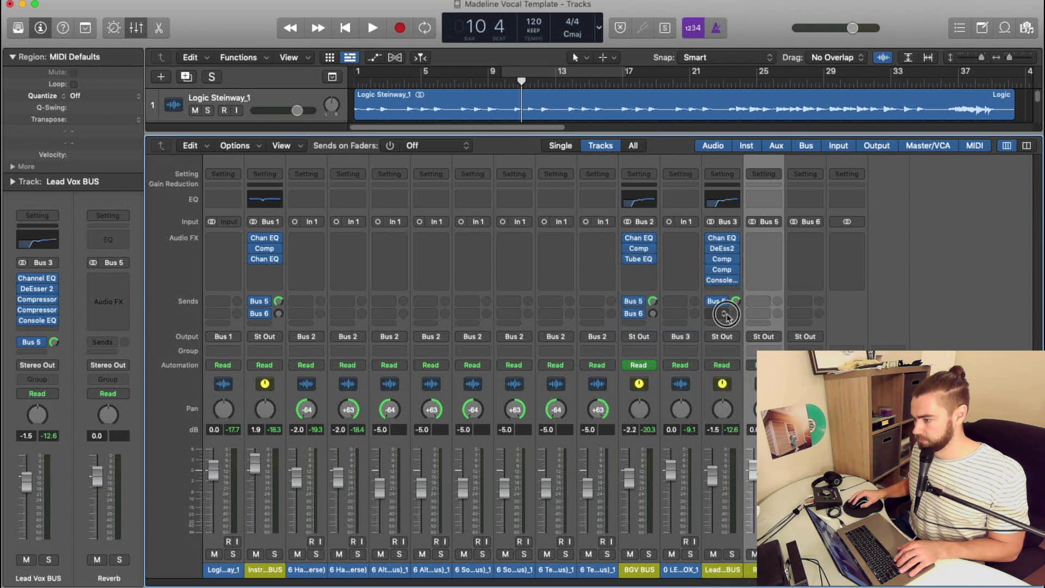
left_click(721, 313)
mouse_move(735, 329)
left_click(805, 288)
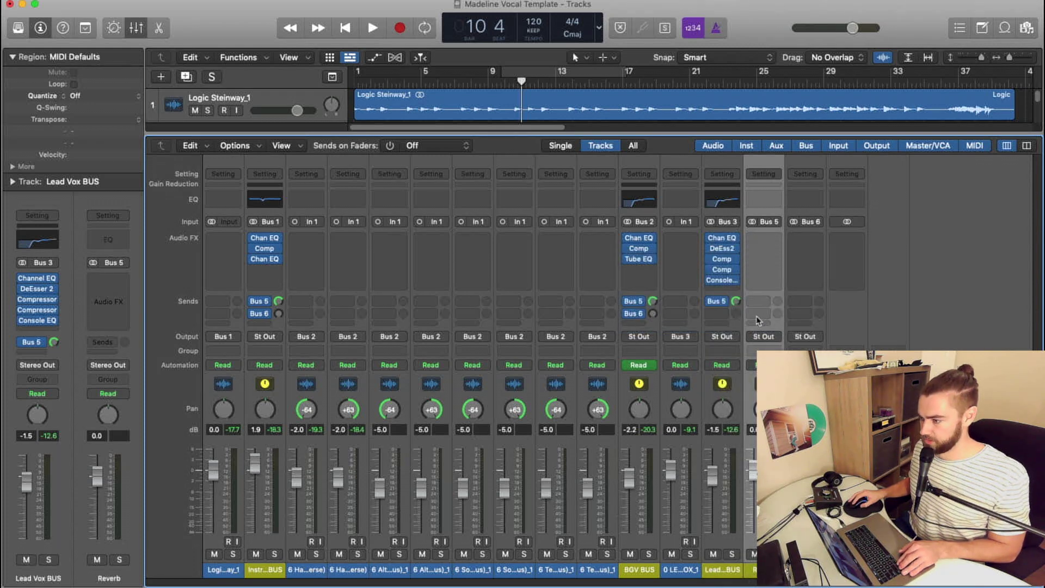
left_click(734, 315)
left_click(653, 314, "alt")
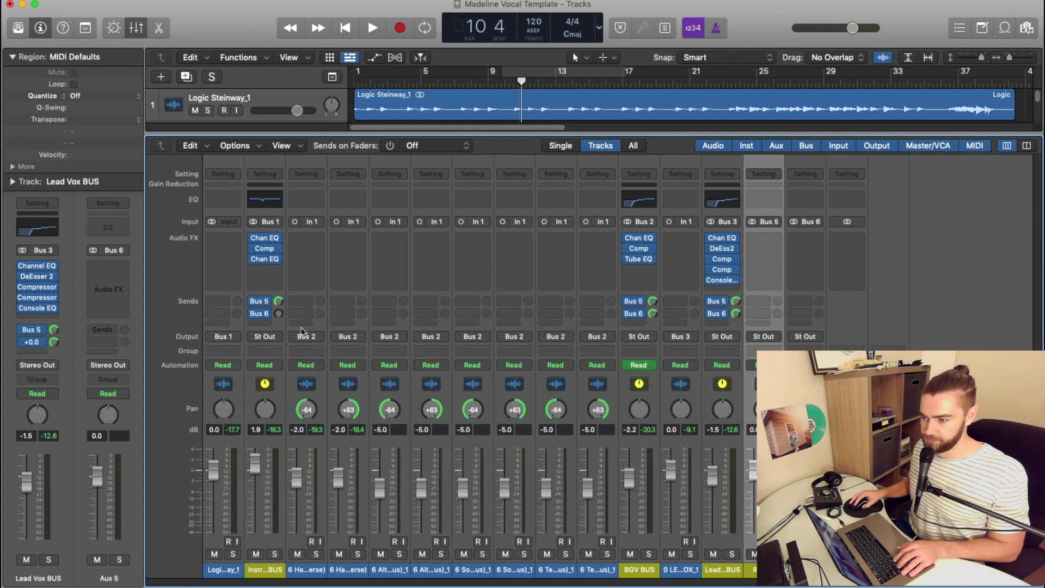
left_click(278, 313, "alt")
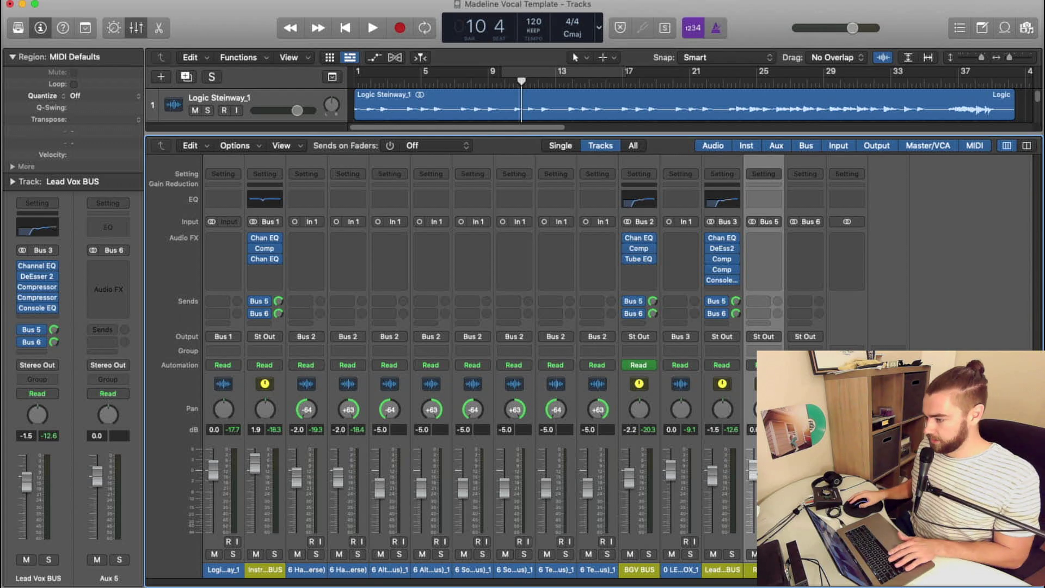
Send the Delay return into the Reverb via Bus 5 at 0 dB.
left_click(805, 262)
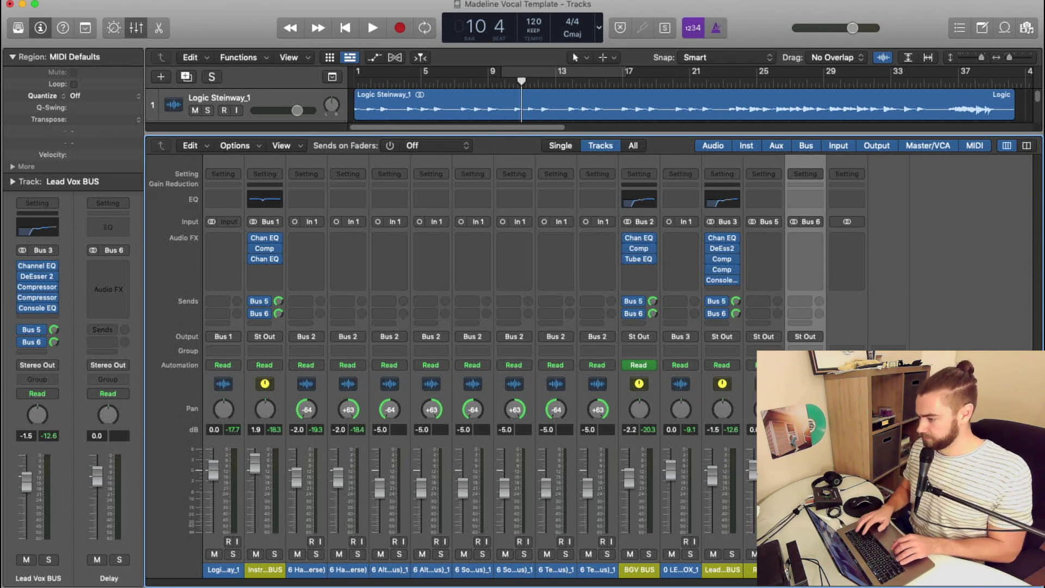
left_click(807, 315)
mouse_move(823, 317)
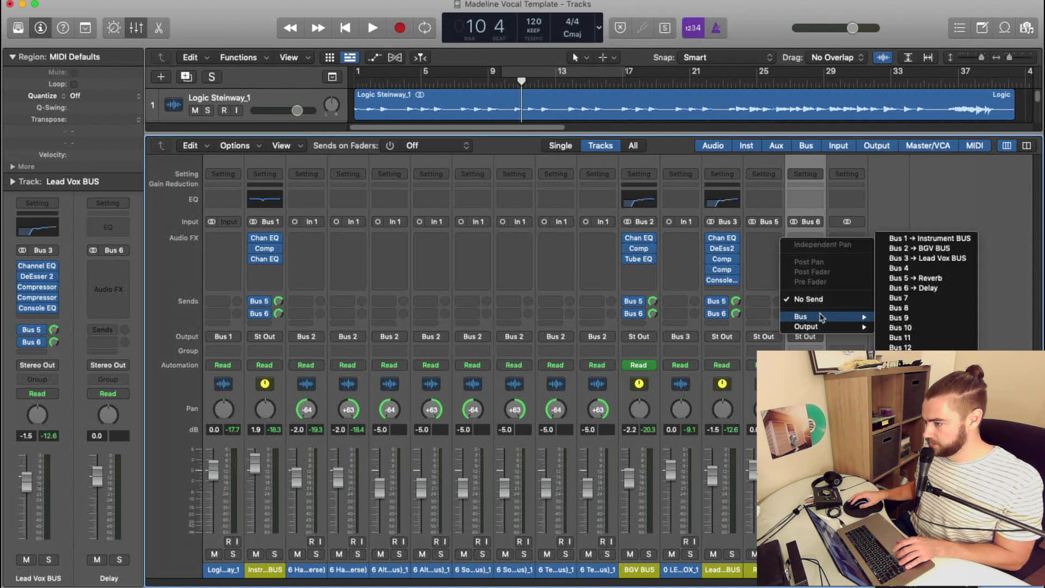
left_click(949, 279)
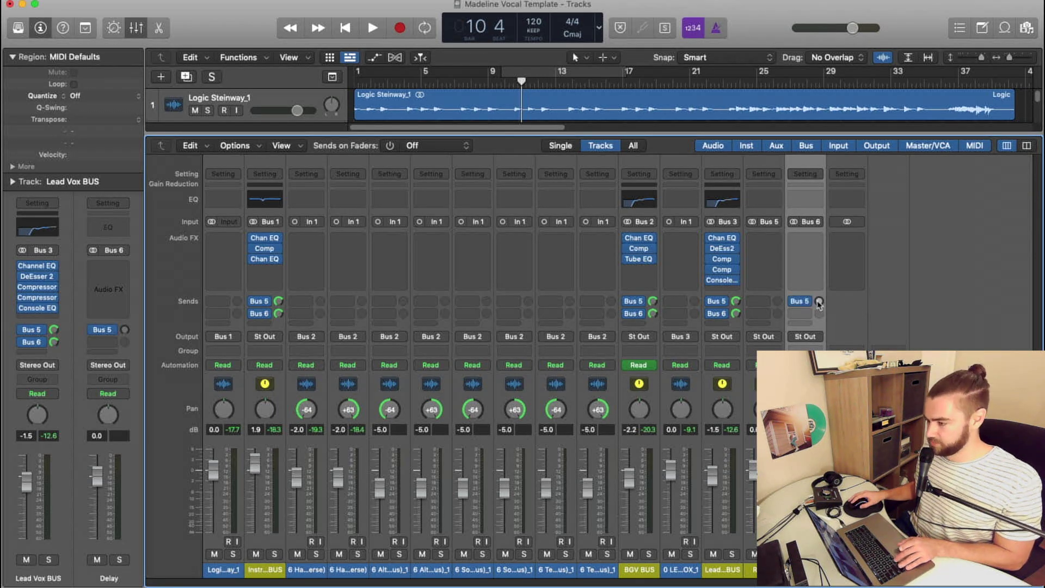
left_click(820, 302, "alt")
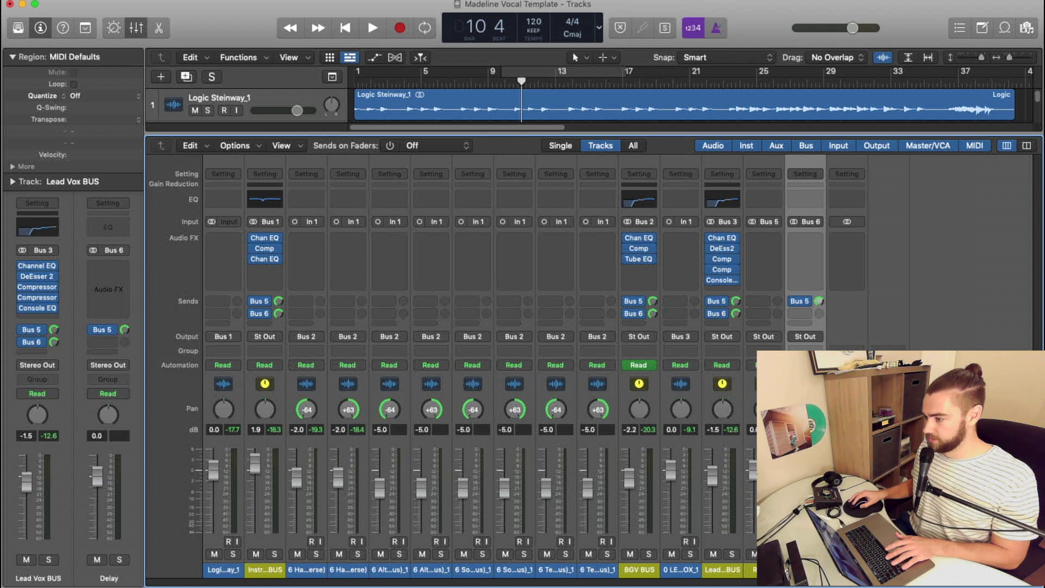
Move the Delay track below the Reverb track in the track list.
left_click_drag(805, 569, 764, 569)
key("x")
scroll(185, 408, "down", 3)
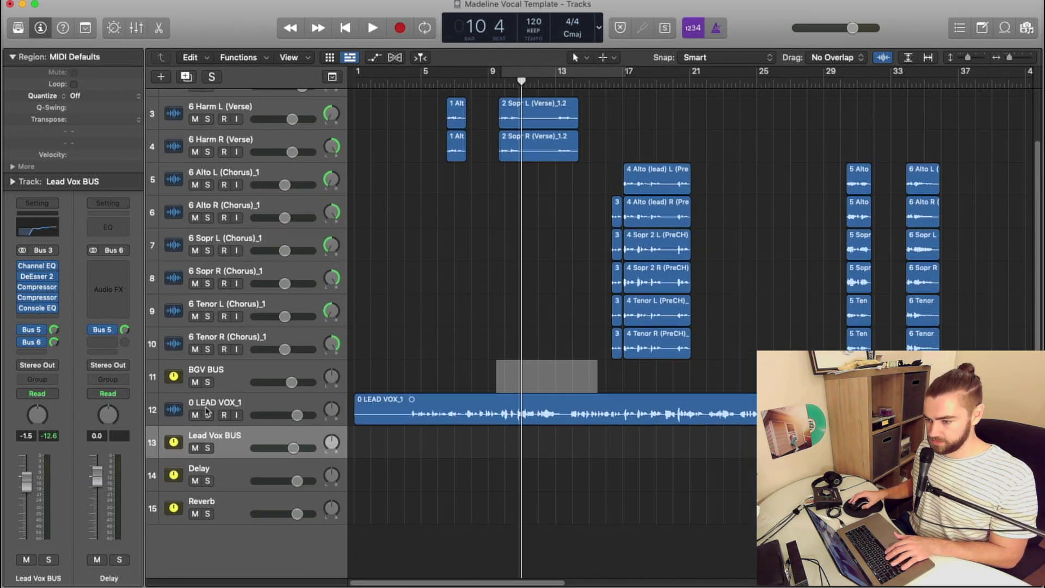
left_click(231, 462)
left_click_drag(231, 462, 229, 514)
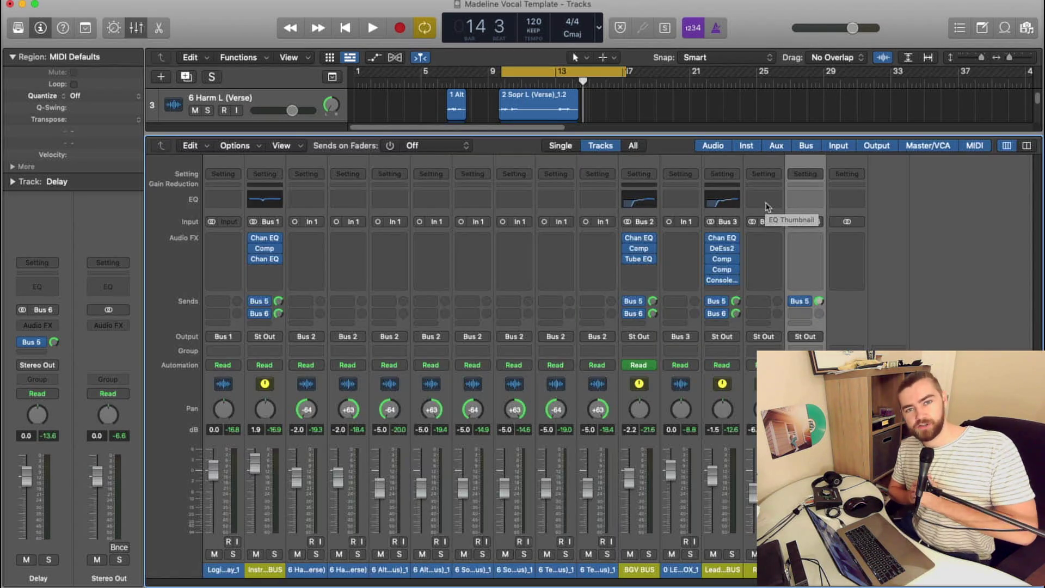
Set the Reverb return's Channel EQ to a 264 Hz low cut and a high cut near 8 kHz.
left_click(766, 202)
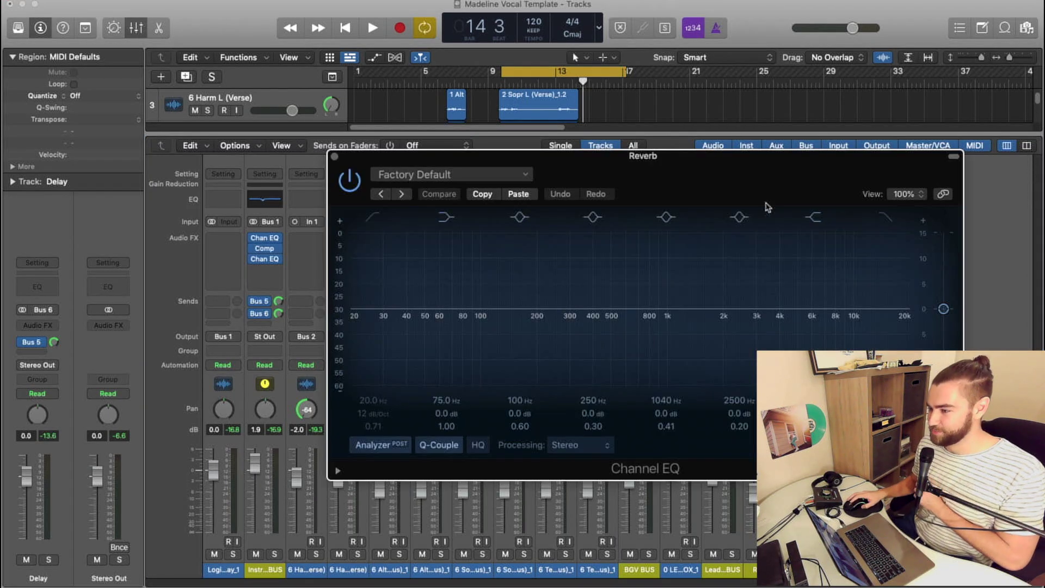
left_click(370, 217)
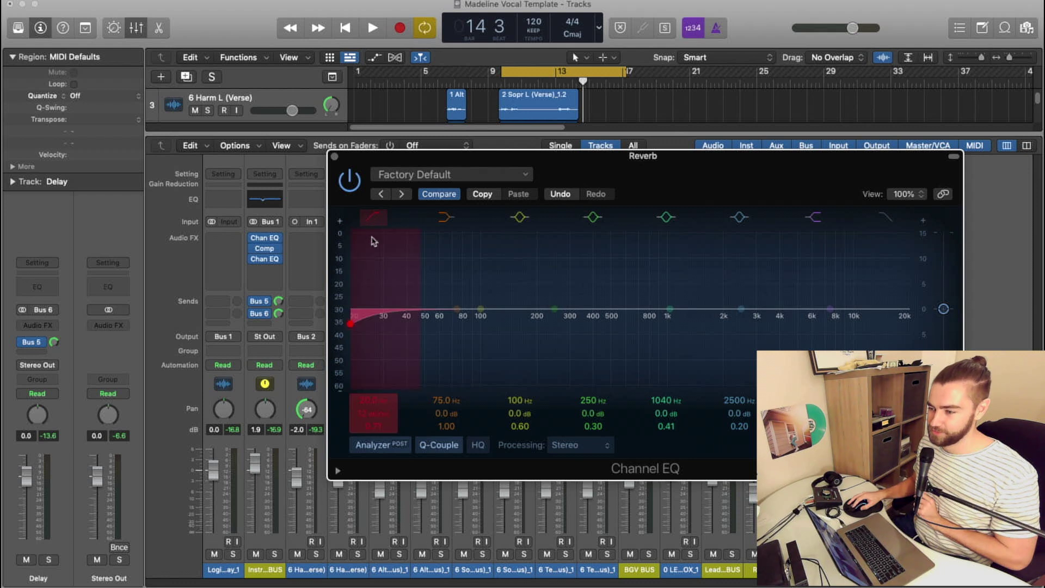
left_click_drag(350, 324, 559, 323)
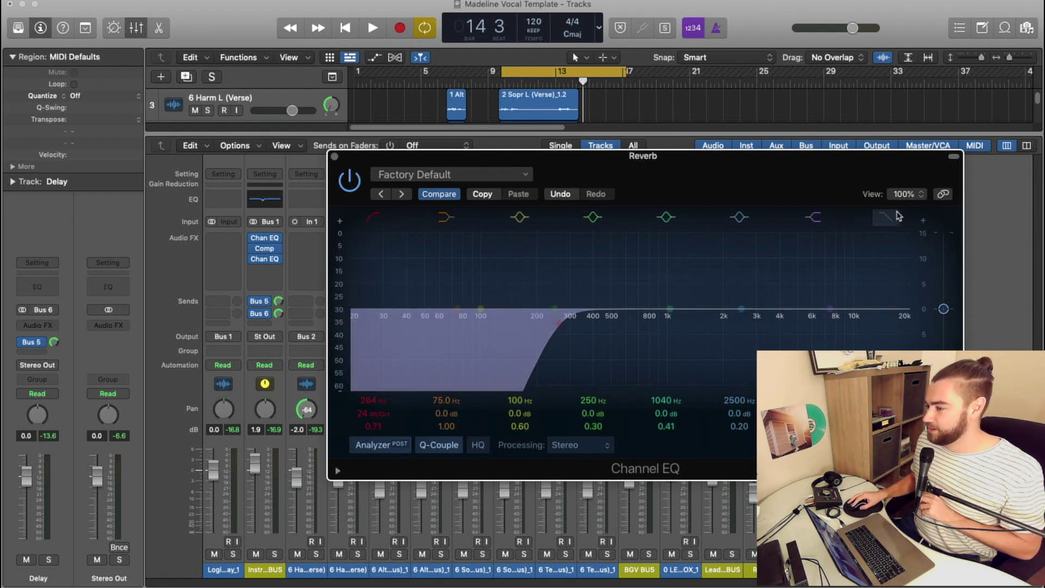
left_click_drag(909, 323, 832, 324)
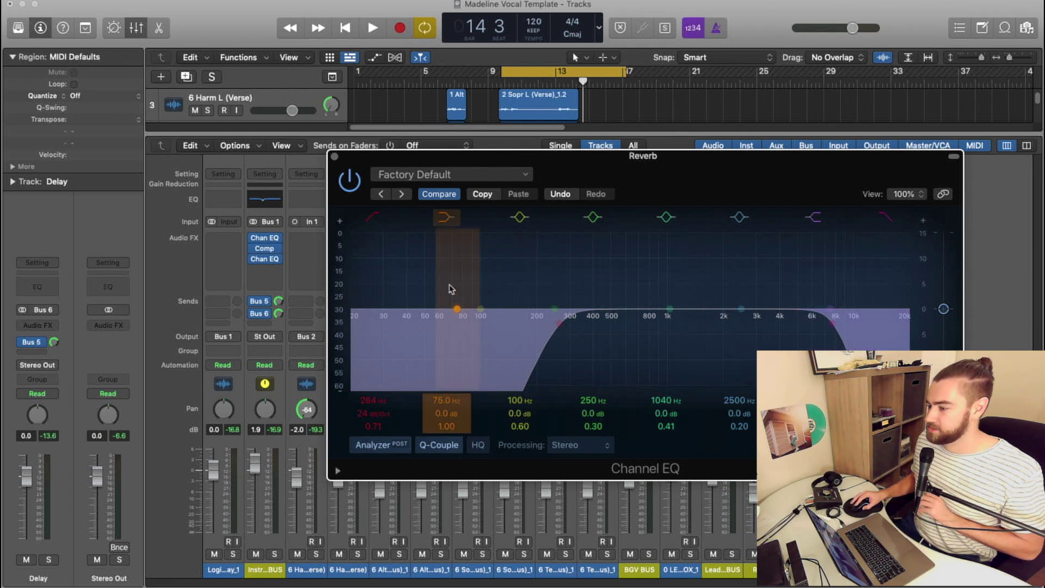
left_click(335, 157)
left_click(764, 248)
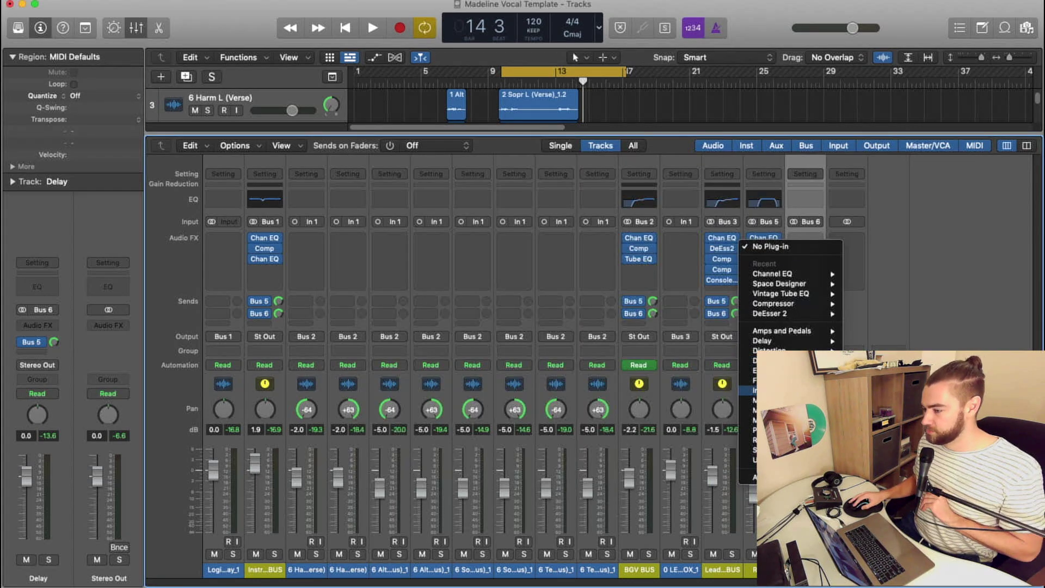
Load Space Designer's 1.7s Nice Hall with 56 ms predelay on Reverb, and mute the Delay return.
mouse_move(783, 284)
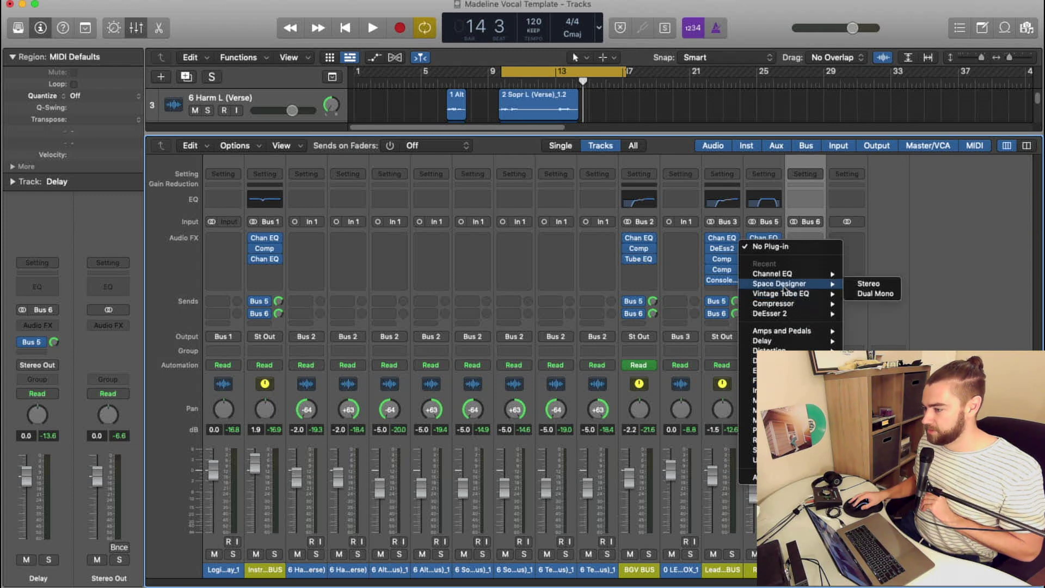
left_click(868, 294)
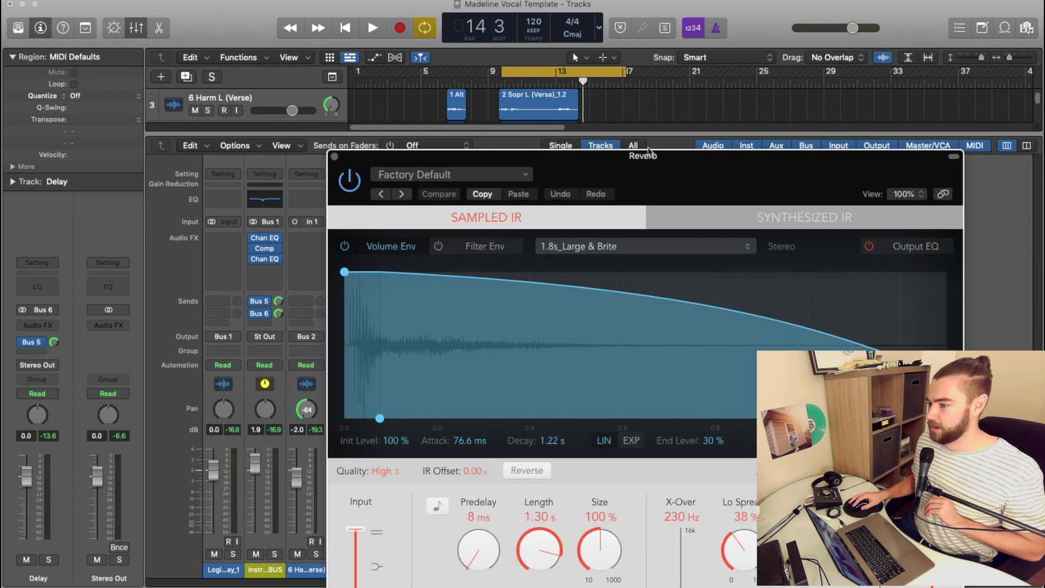
left_click_drag(645, 163, 368, 61)
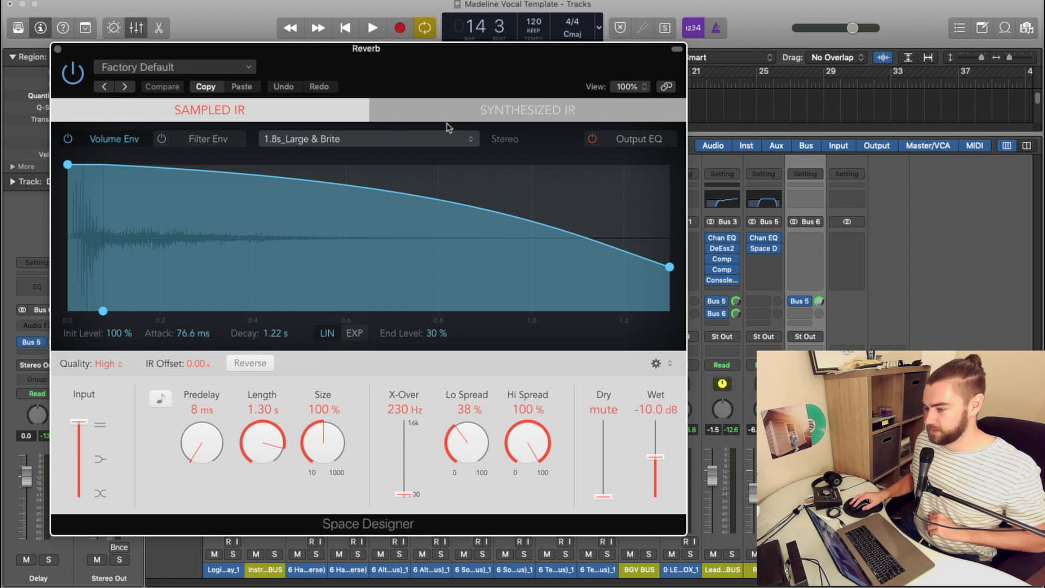
left_click(232, 68)
mouse_move(270, 335)
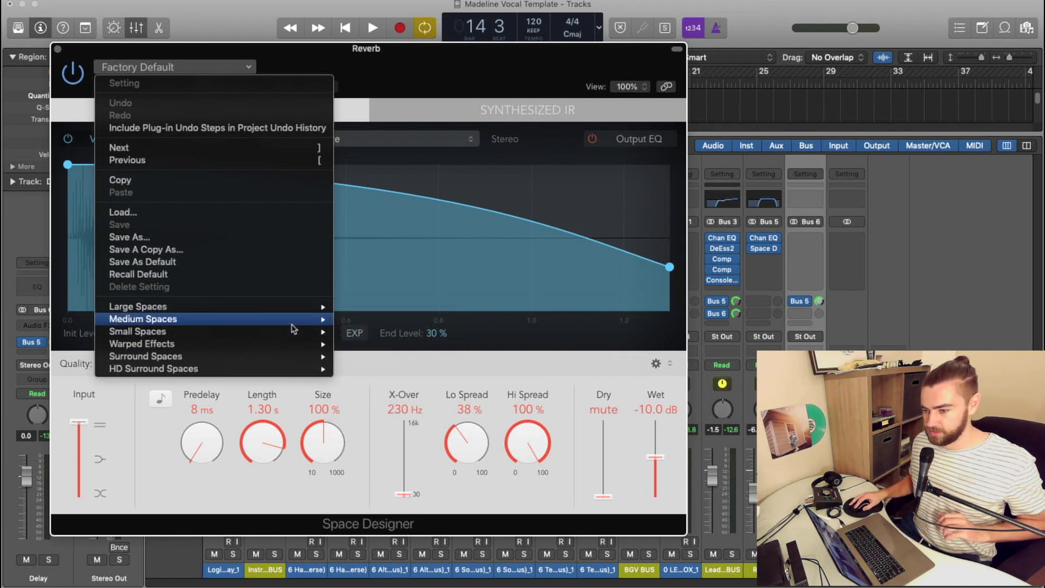
mouse_move(298, 317)
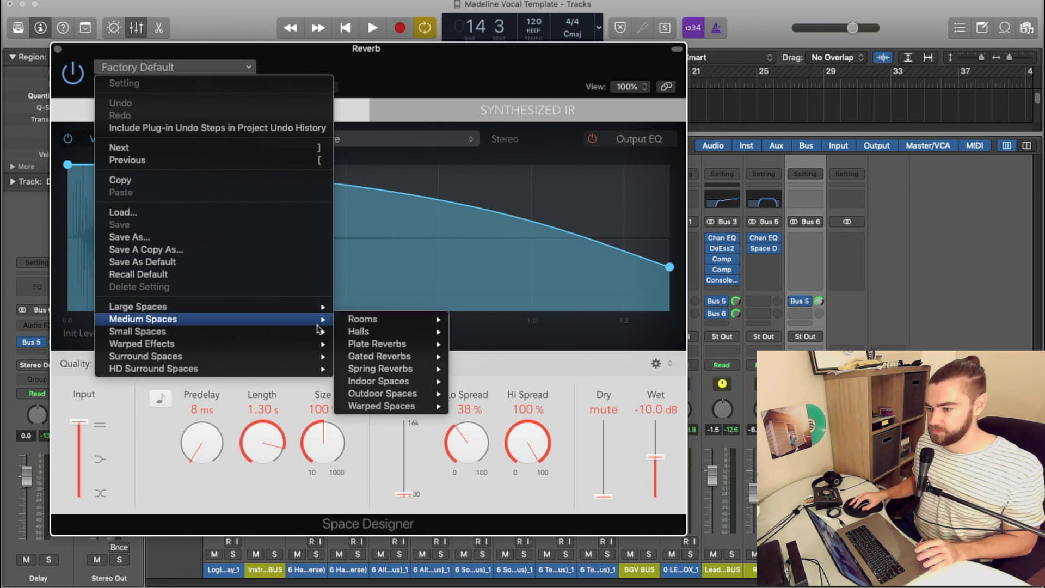
mouse_move(364, 334)
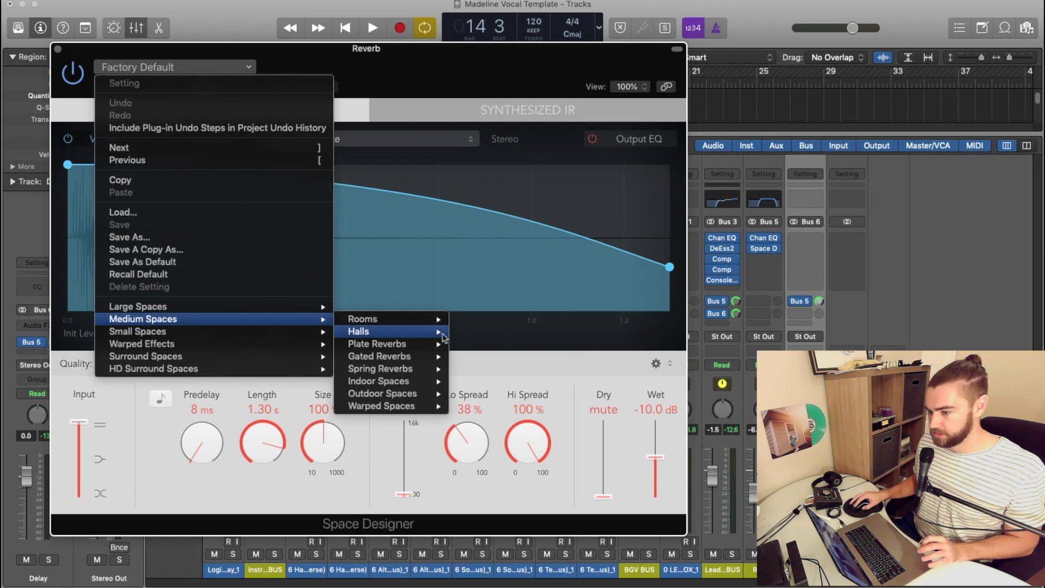
left_click(472, 396)
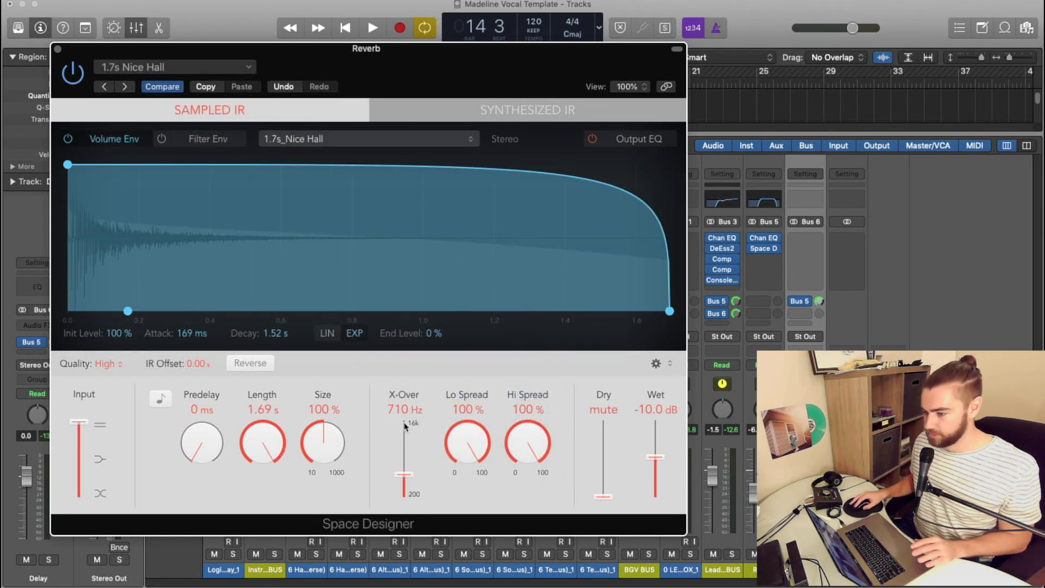
left_click_drag(217, 440, 211, 430)
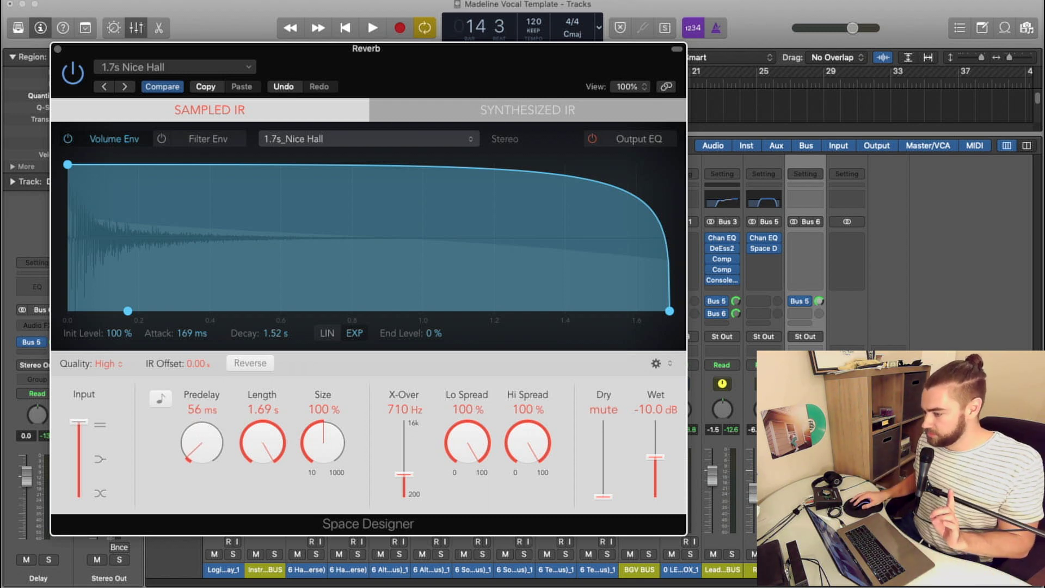
left_click(26, 560)
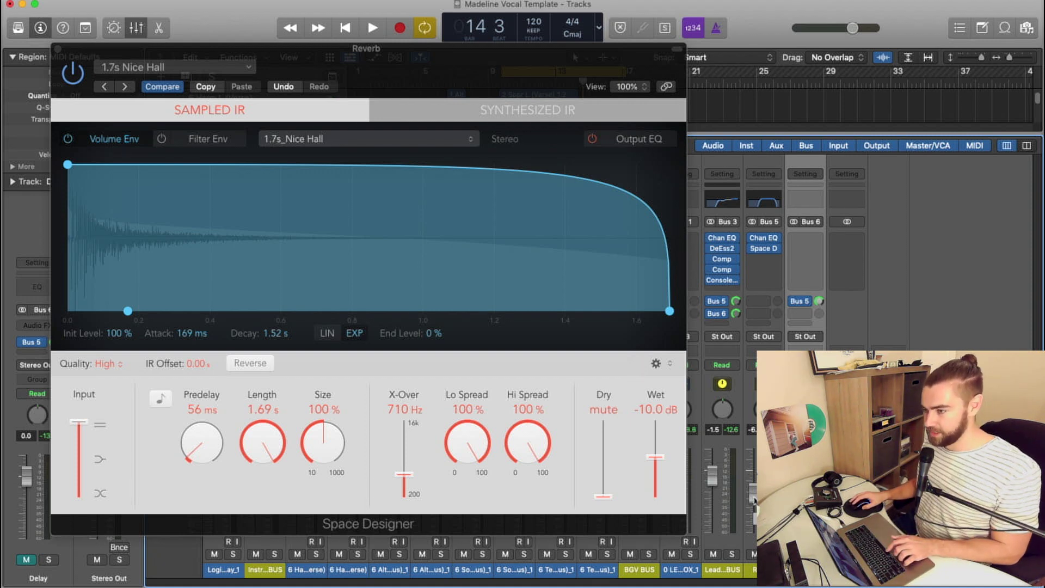
Audition the reverb, unmute Delay, and copy the Channel EQ from Bus 5 onto Bus 6.
key("space")
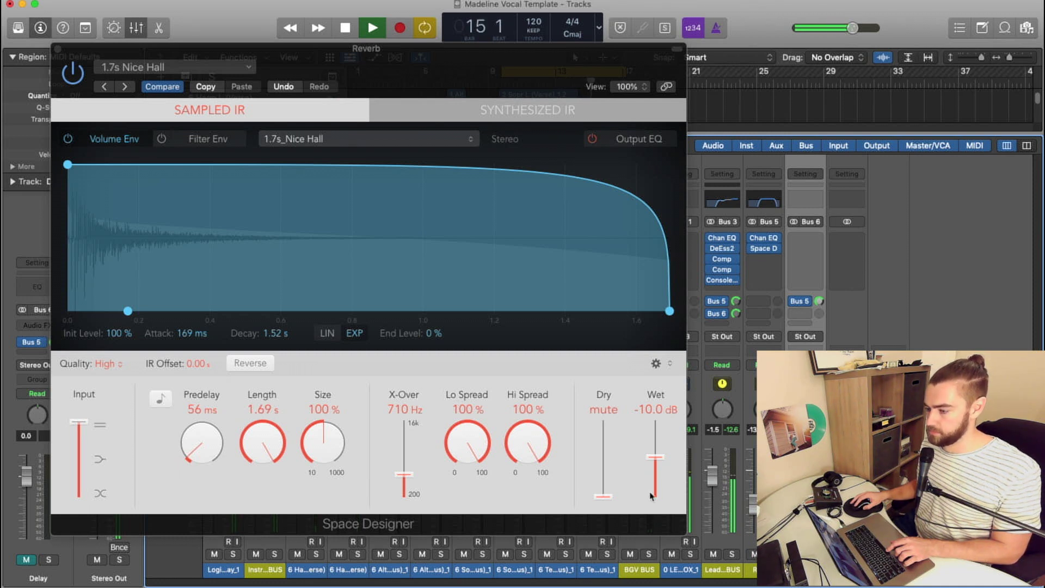
key("space")
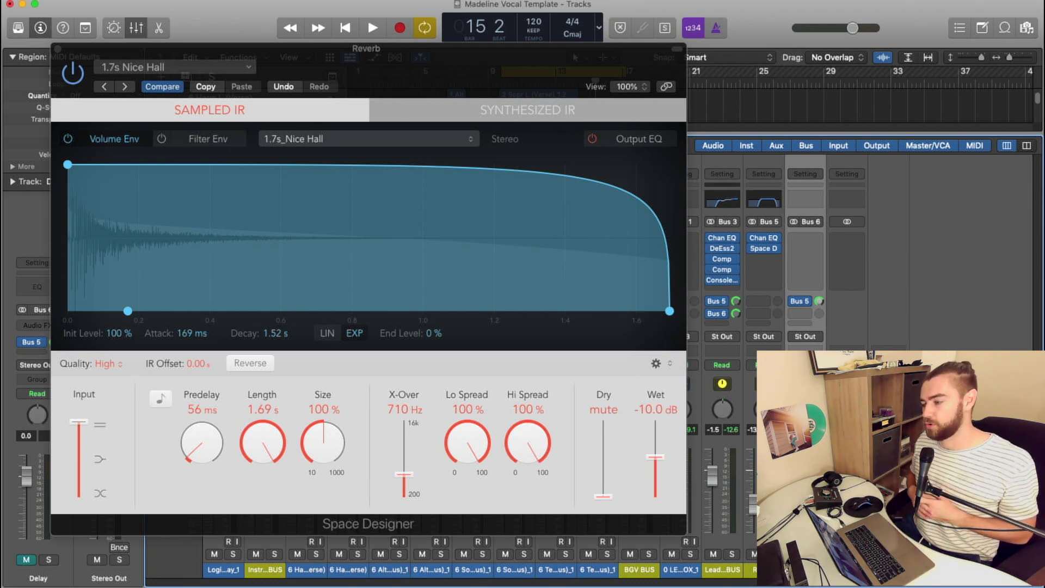
key("m")
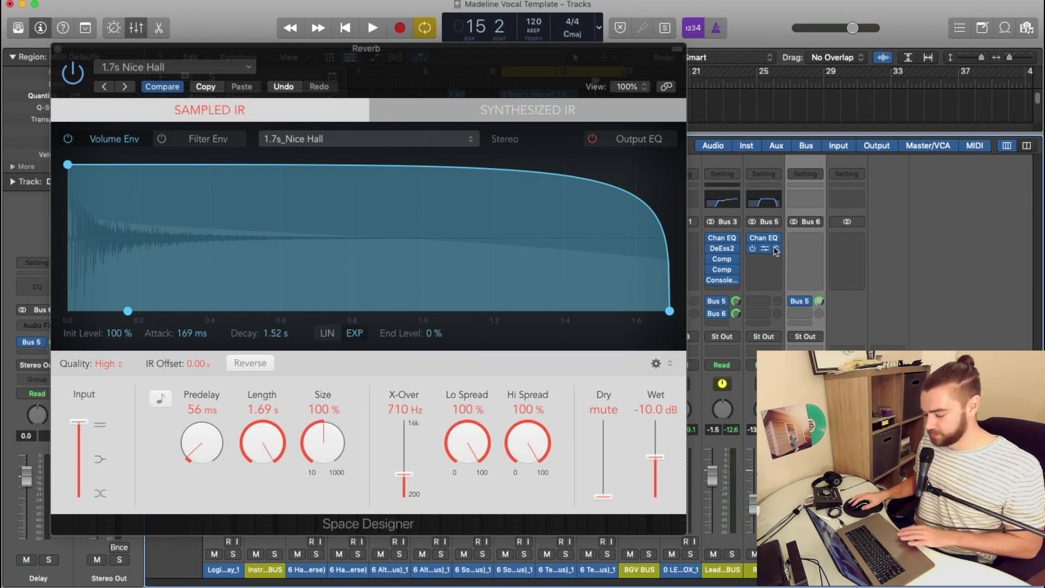
mouse_move(766, 244)
left_click_drag(766, 245, 805, 238)
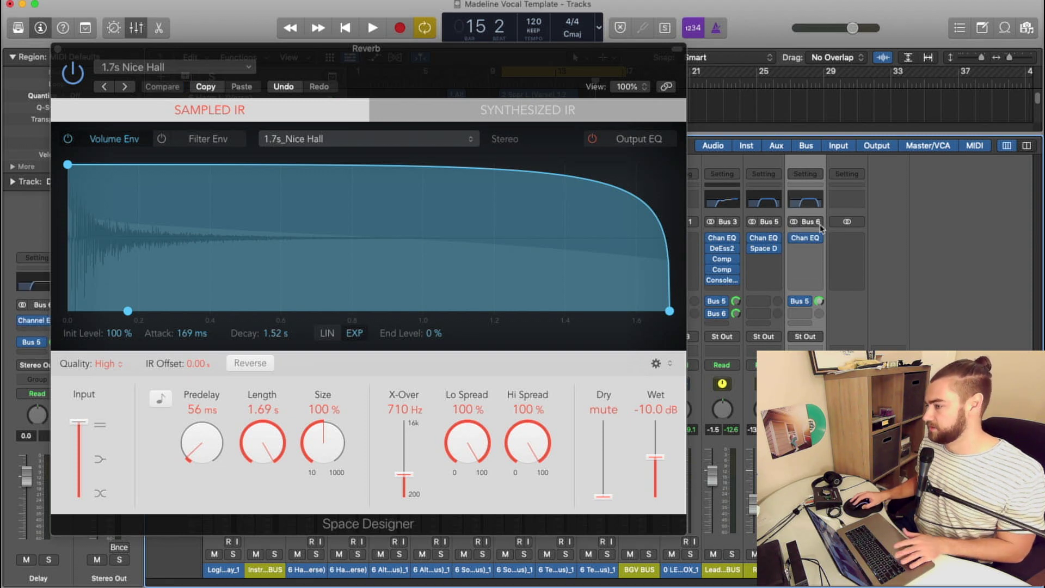
Insert a Tape Delay on Bus 6 and close the reverb plug-in window.
left_click(805, 249)
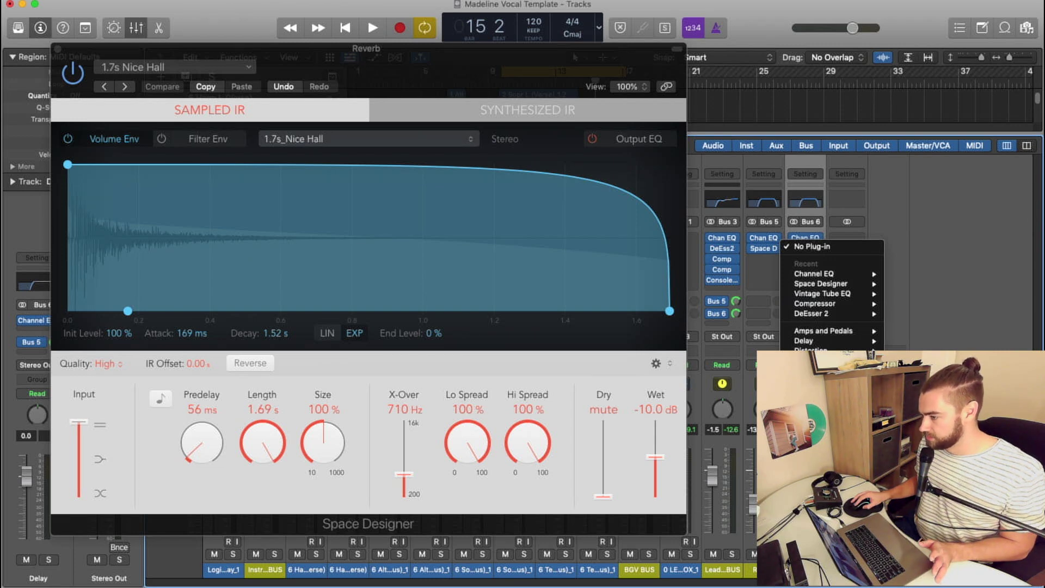
mouse_move(816, 341)
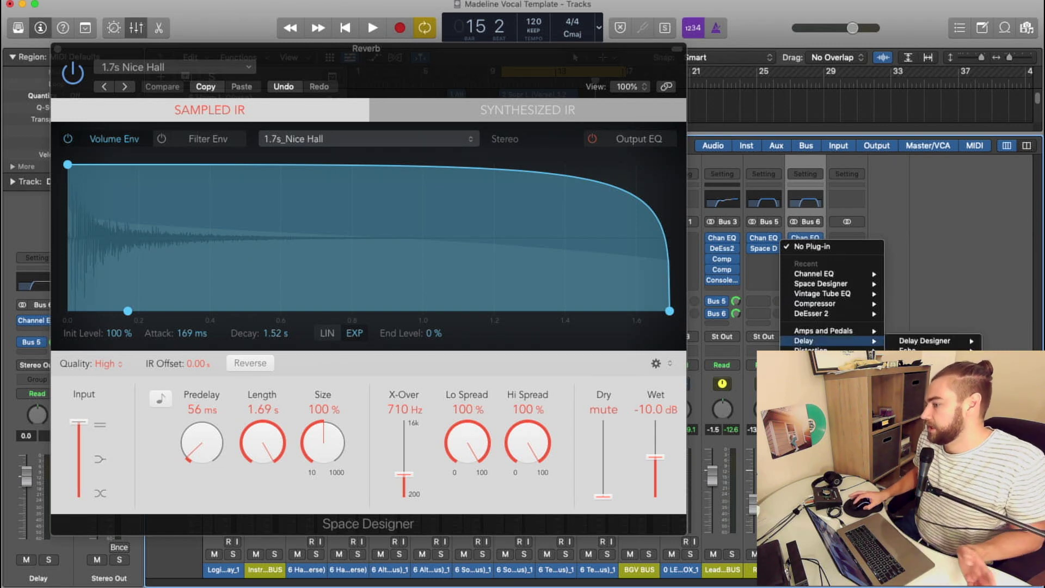
left_click(1007, 381)
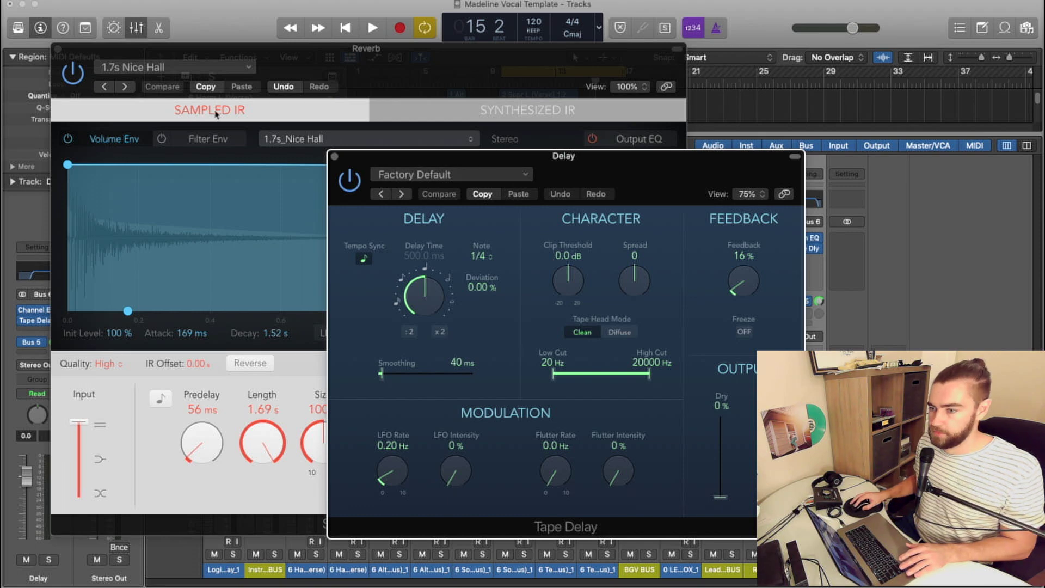
left_click(57, 48)
left_click(58, 49)
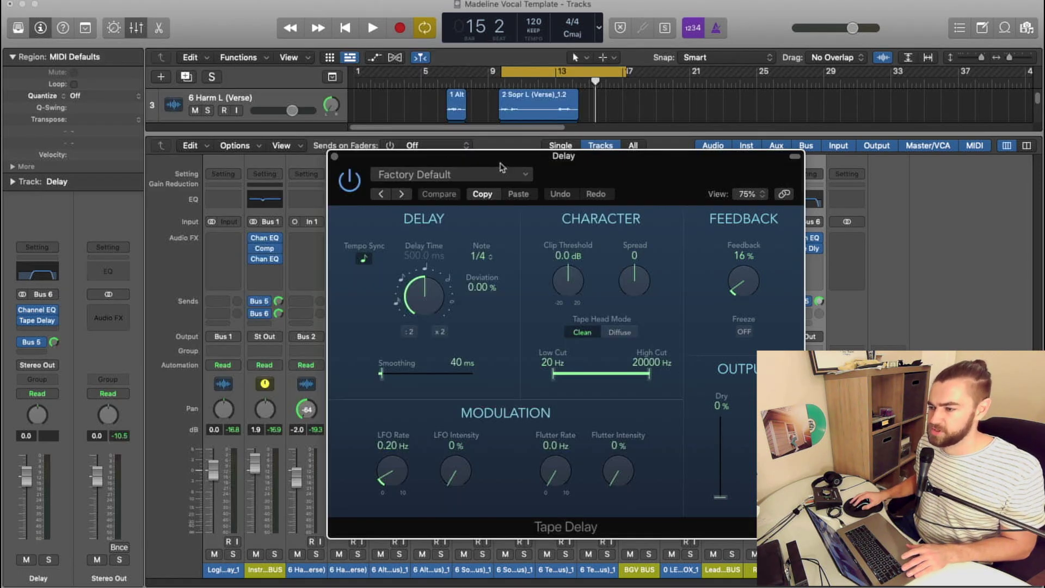
left_click_drag(498, 156, 303, 120)
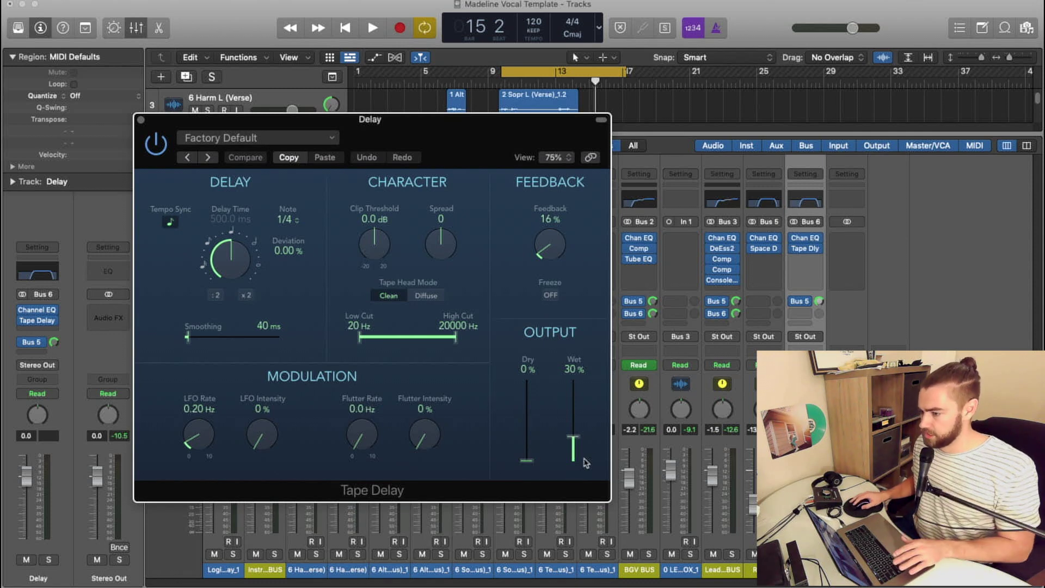
Make the Tape Delay 100% wet with a 1/4 triplet delay time.
left_click_drag(573, 433, 573, 380)
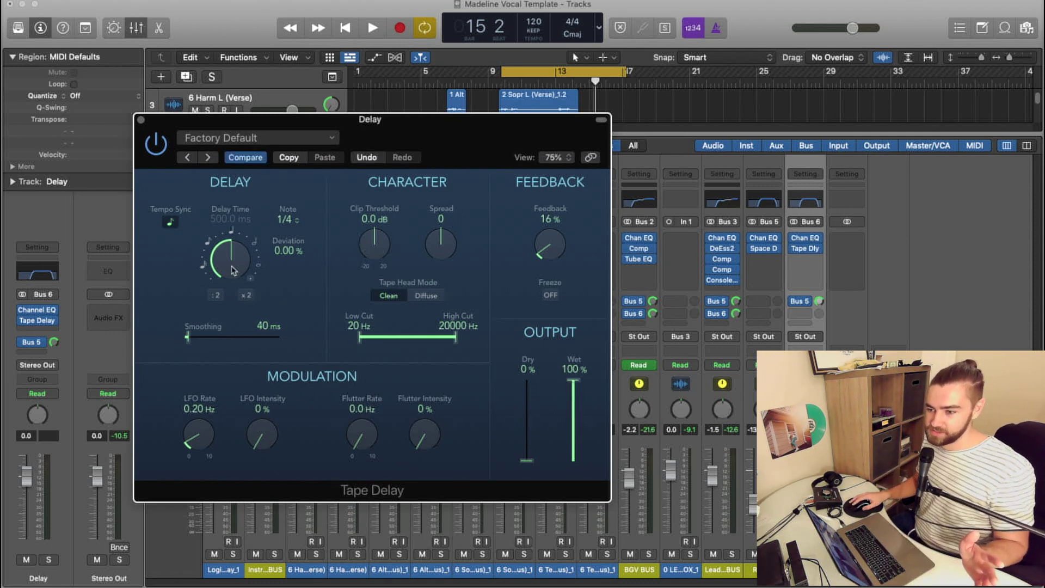
left_click(293, 221)
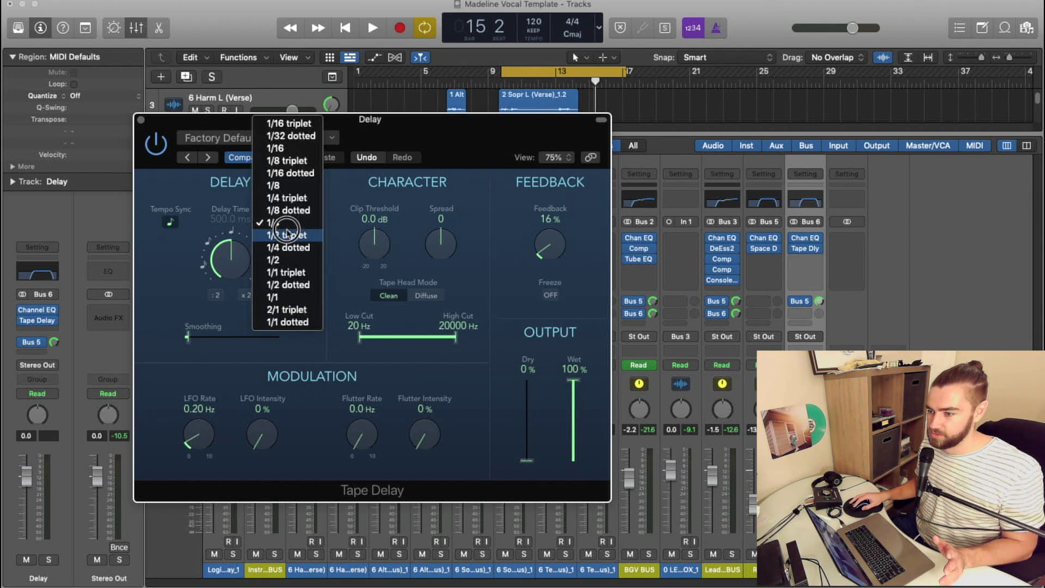
left_click(284, 232)
left_click(284, 224)
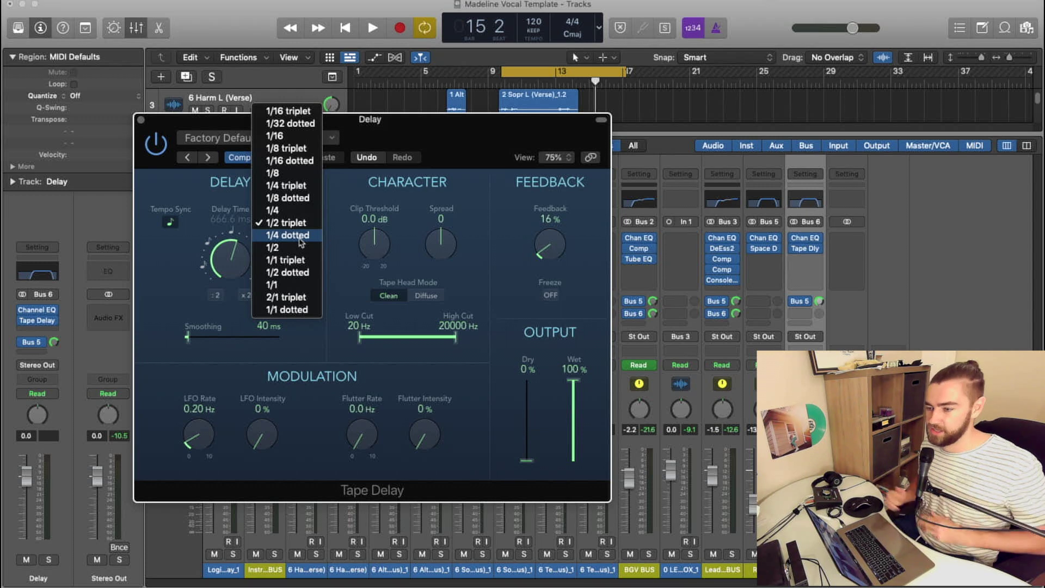
left_click(298, 190)
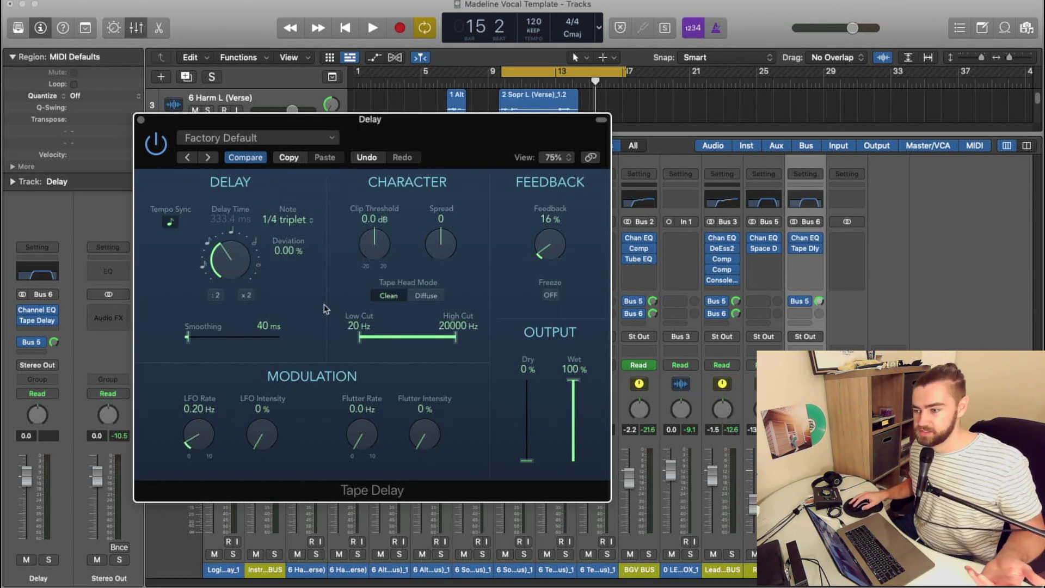
Filter the delay to 240–6300 Hz and raise its feedback to 23% while listening back.
left_click_drag(361, 338, 382, 338)
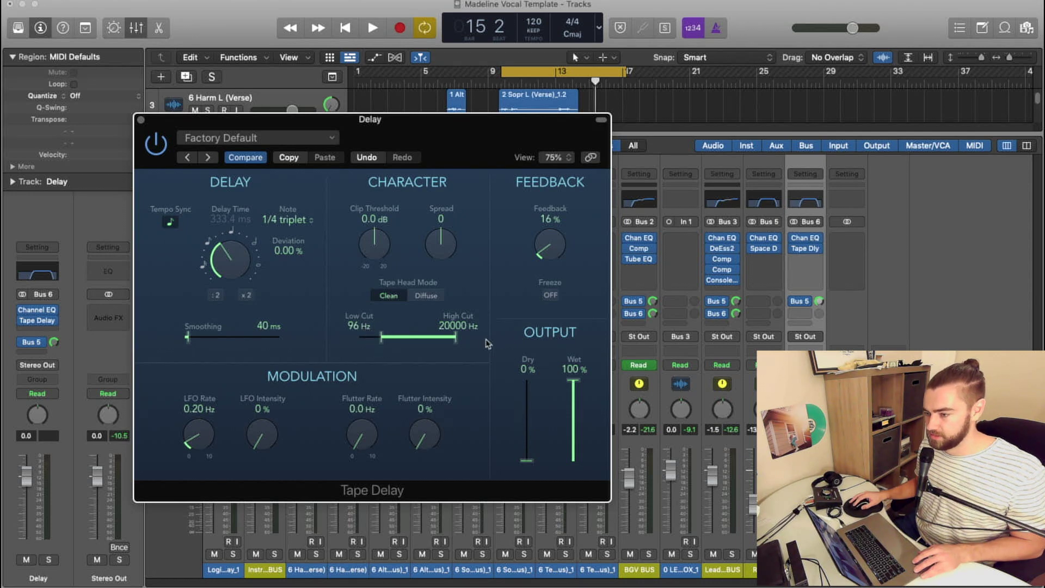
left_click_drag(455, 338, 392, 341)
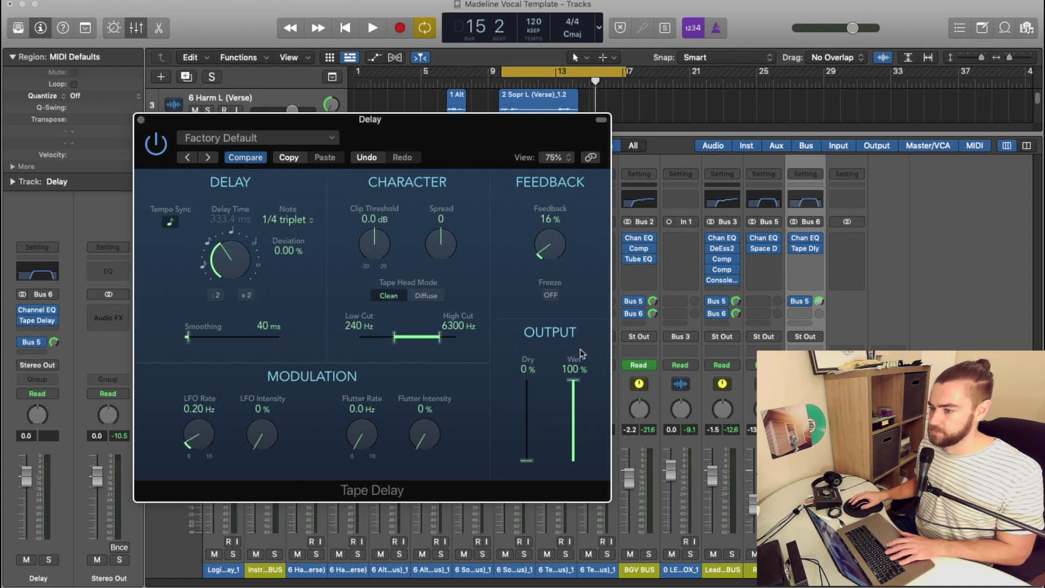
key("space")
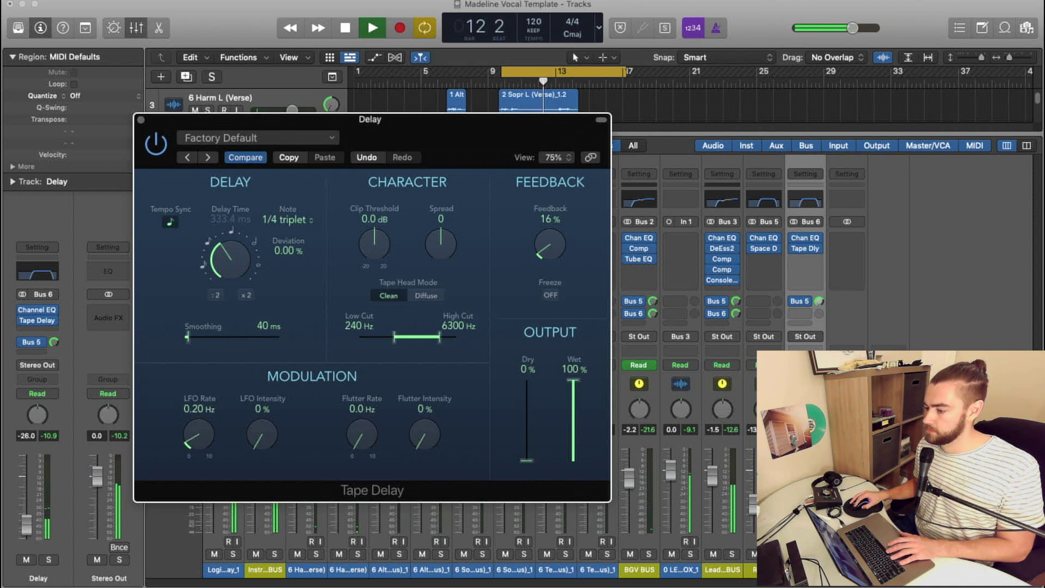
key("super+w")
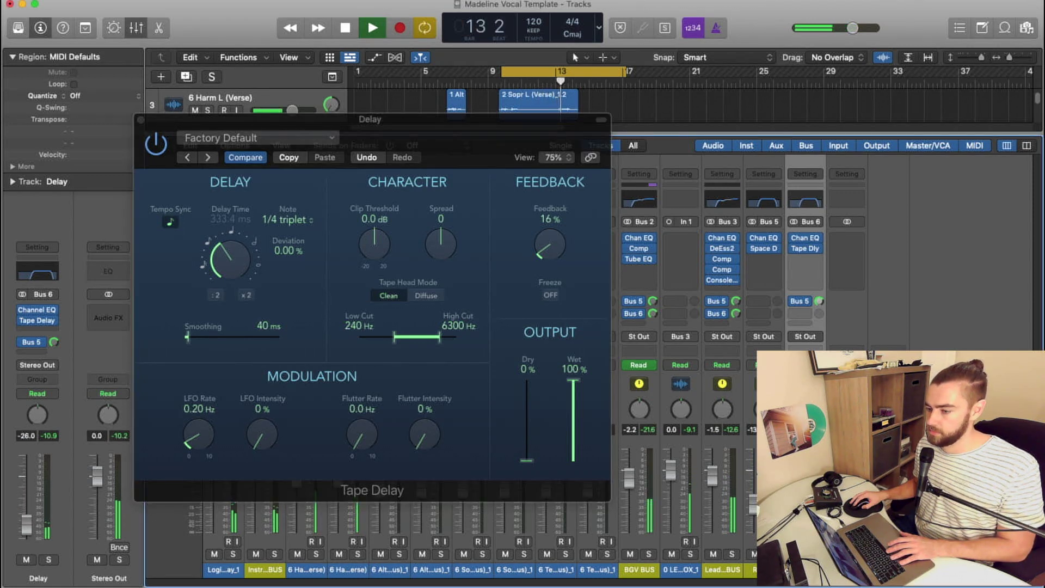
key("space")
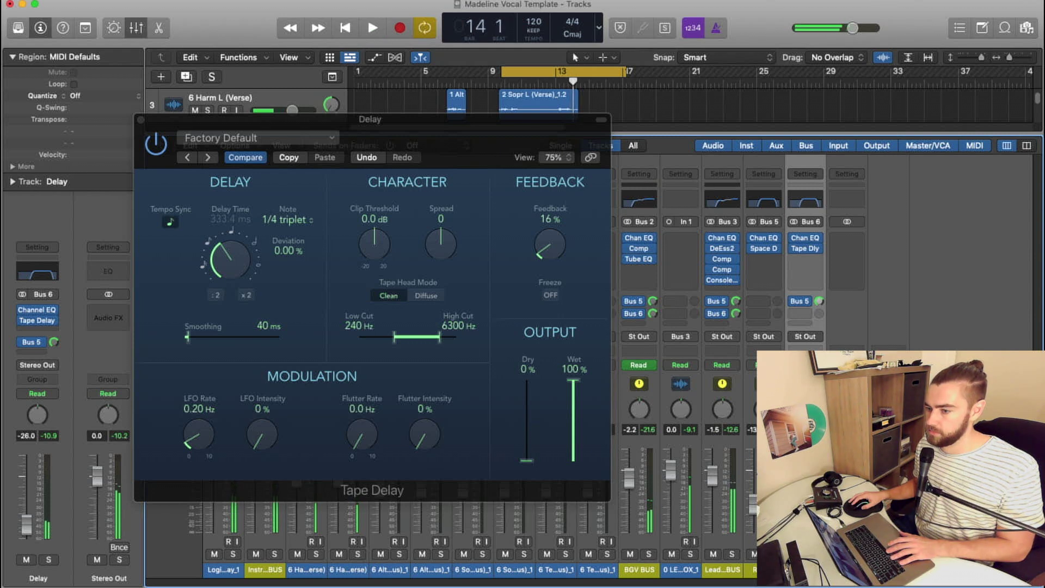
left_click_drag(538, 261, 544, 246)
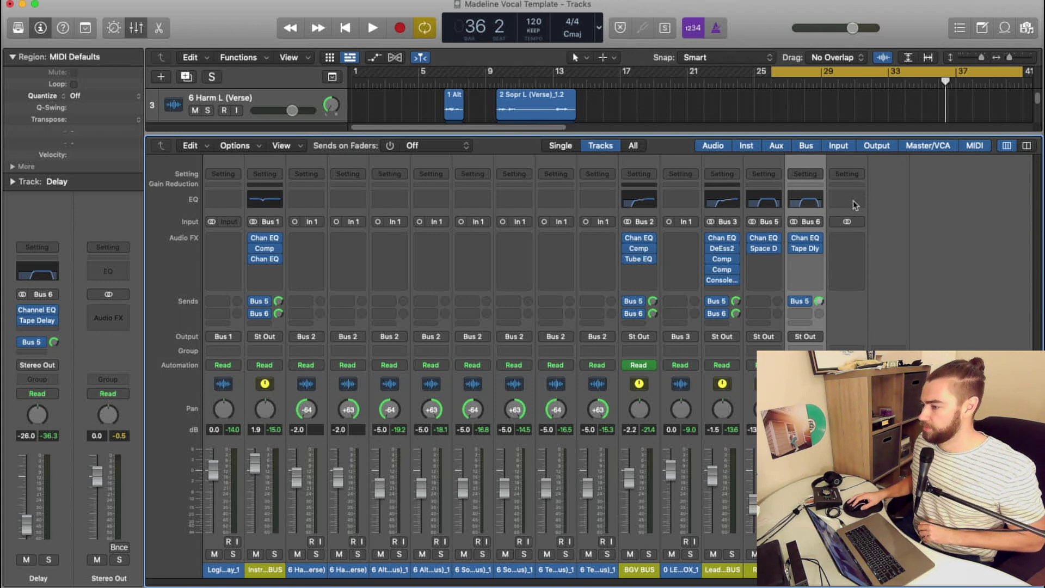
Insert a Channel EQ on the Stereo Out with +1.1 dB boosts at 91.5 Hz and 10900 Hz.
left_click(854, 205)
left_click_drag(712, 163, 469, 109)
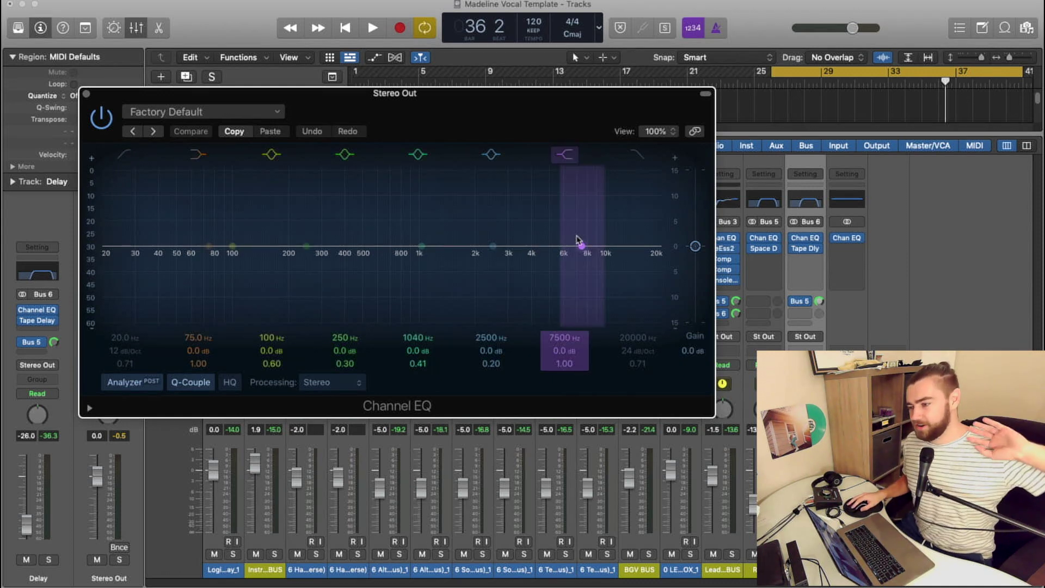
left_click_drag(580, 243, 611, 241)
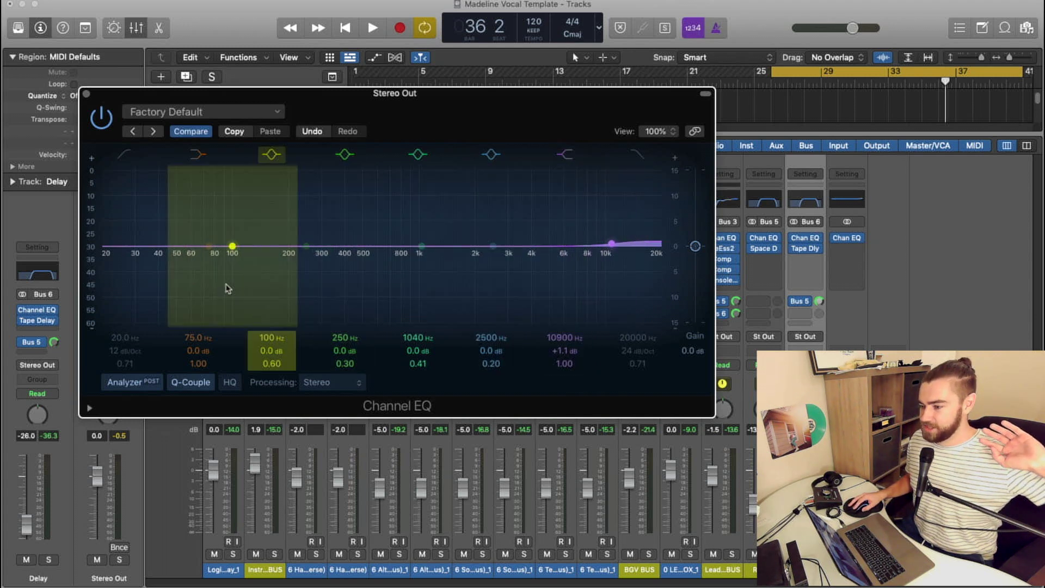
left_click_drag(209, 250, 225, 243)
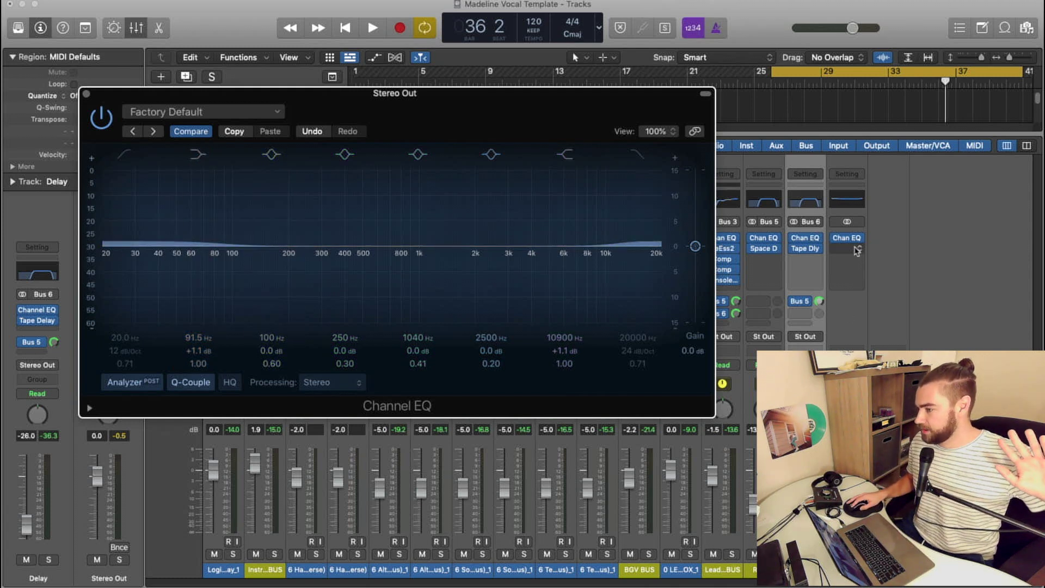
left_click(856, 248)
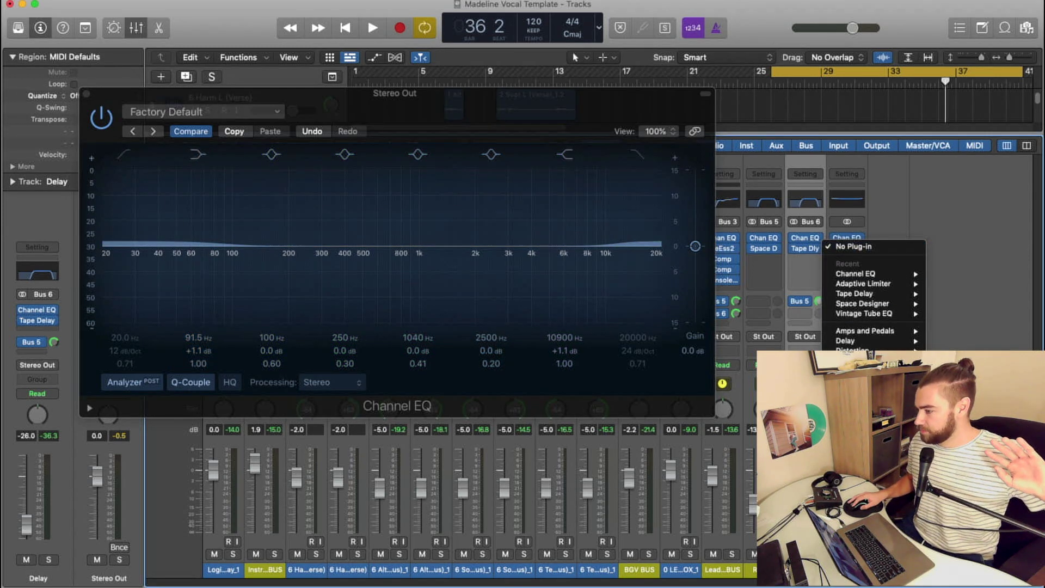
Add a Compressor after the Stereo Out Channel EQ and adjust its Attack time.
left_click(957, 364)
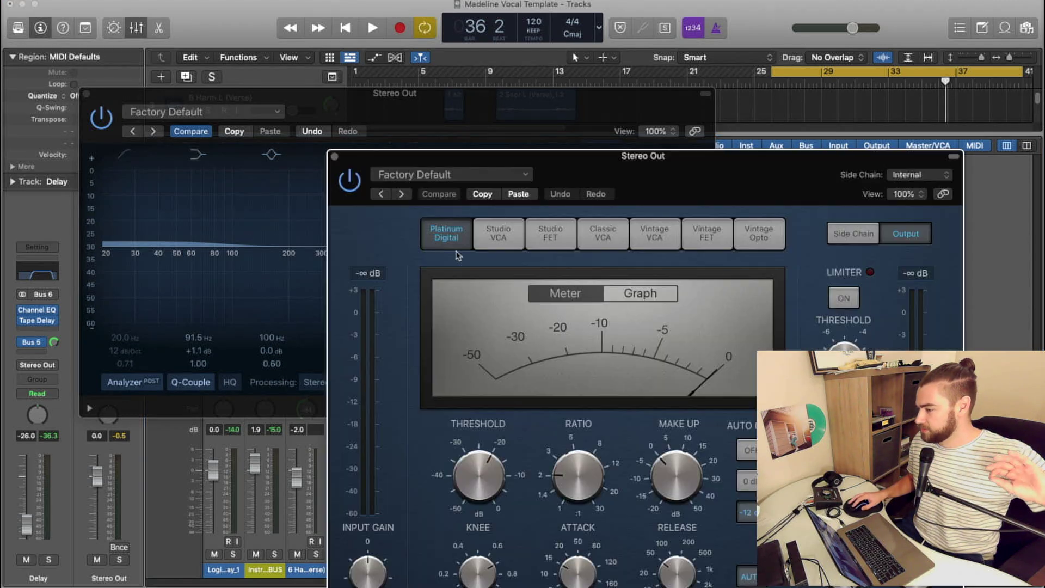
left_click_drag(599, 153, 315, 21)
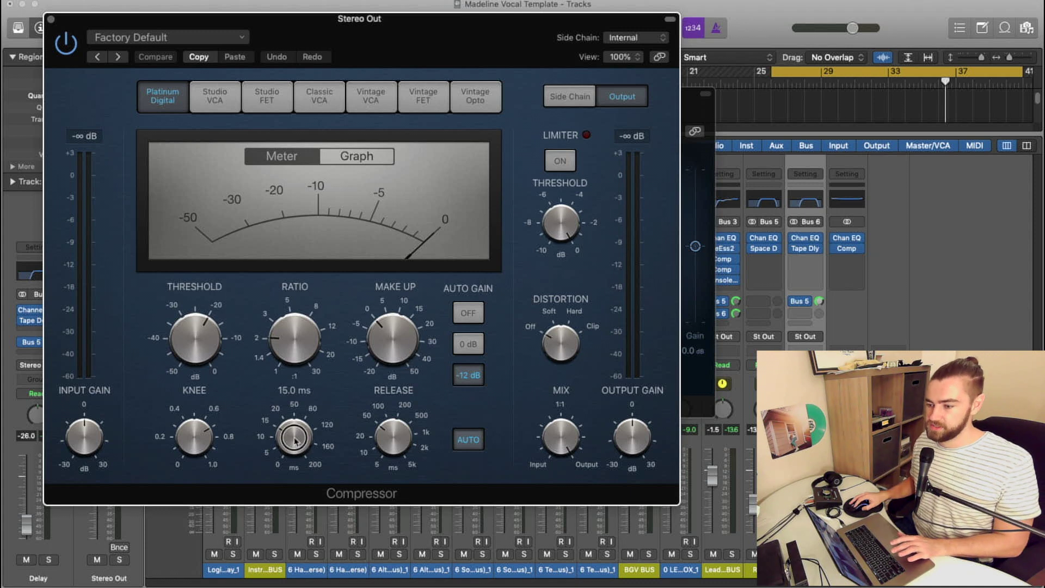
left_click_drag(292, 437, 301, 282)
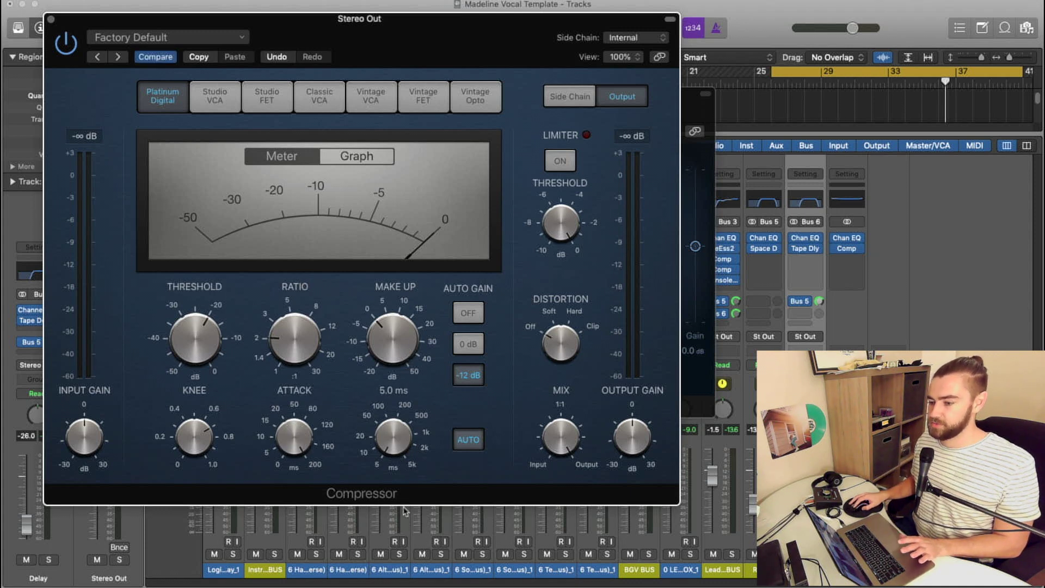
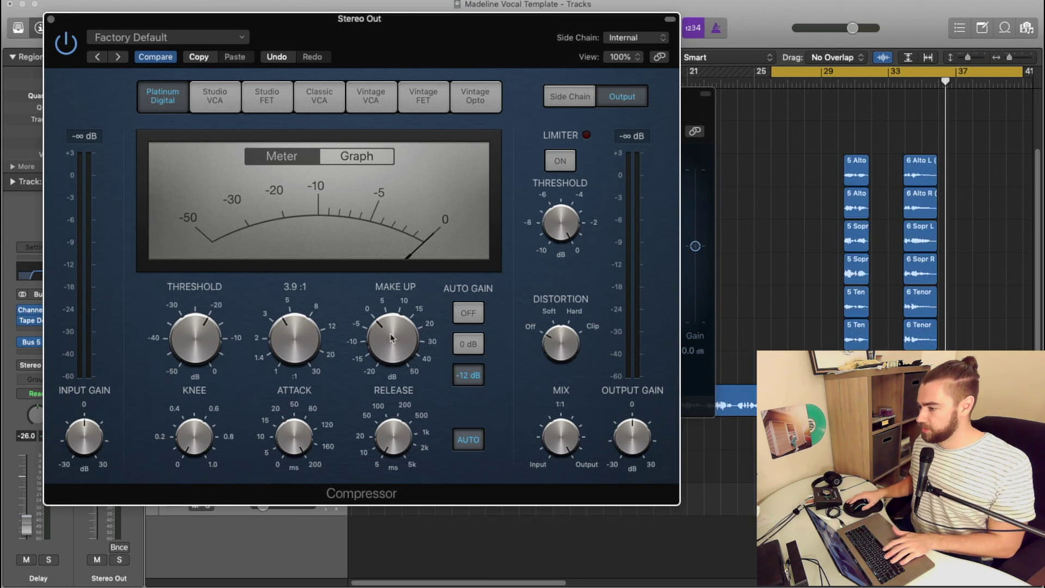
While the vocals play, raise the Stereo Out compressor's input gain and lower its threshold to -13.5 dB.
key("x")
key("x")
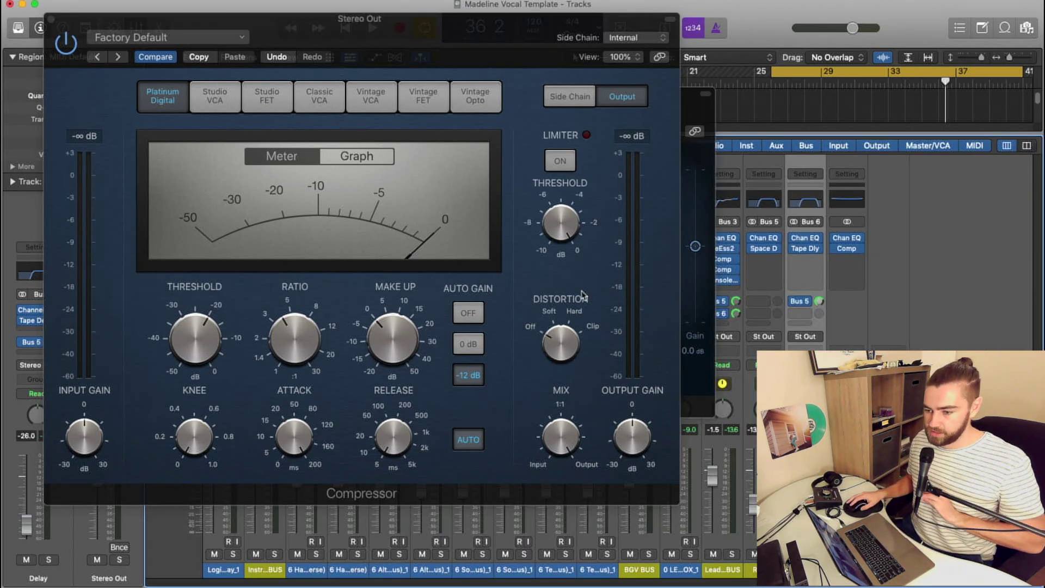
key("space")
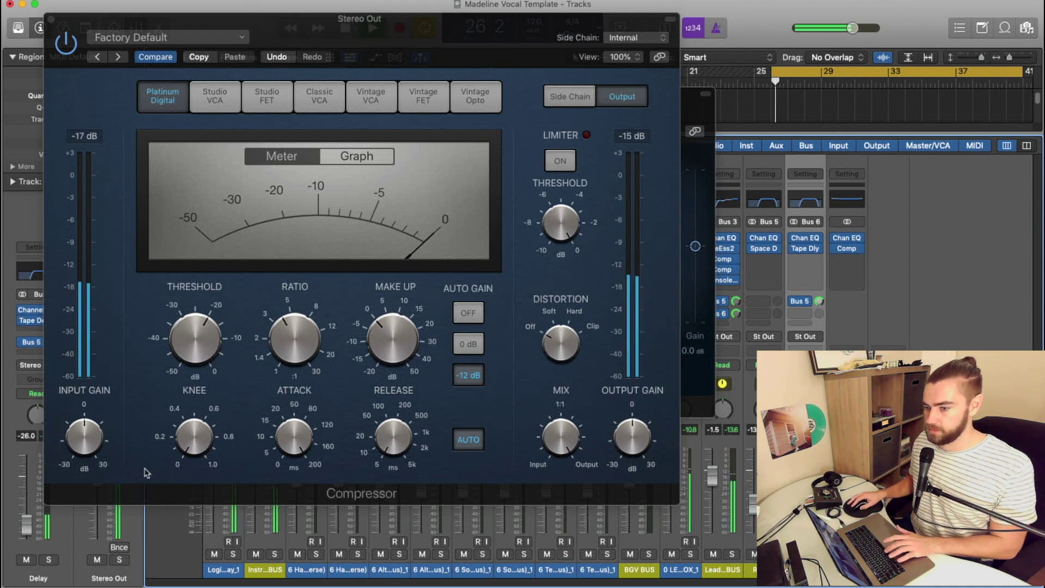
left_click_drag(81, 435, 79, 426)
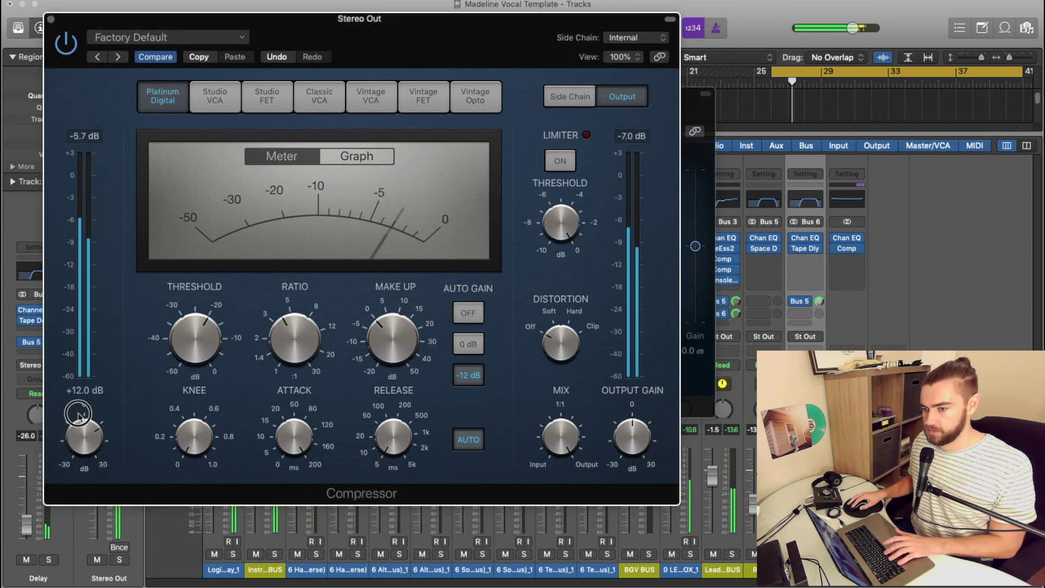
left_click_drag(205, 341, 203, 303)
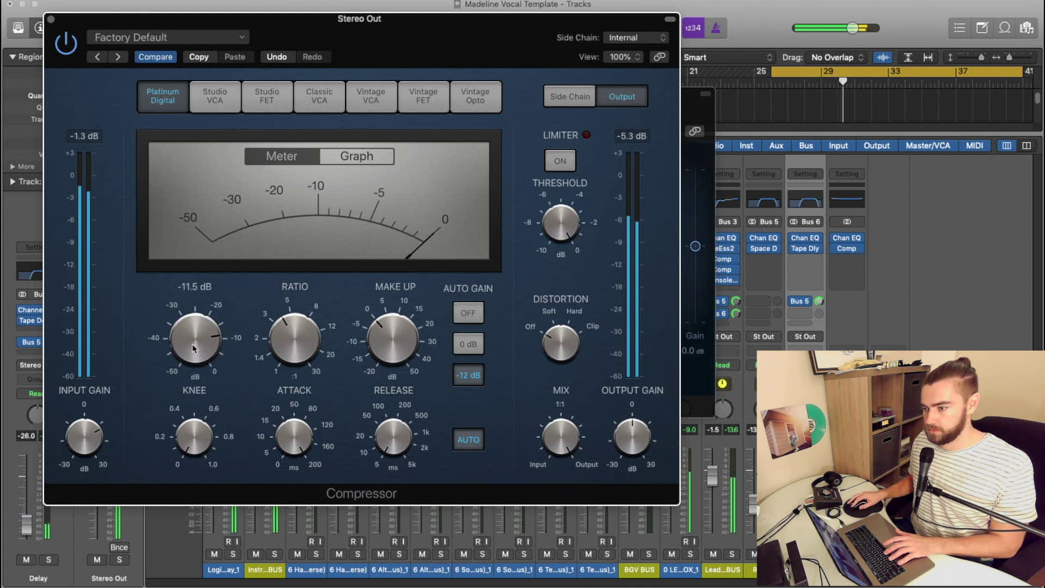
left_click_drag(192, 348, 192, 347)
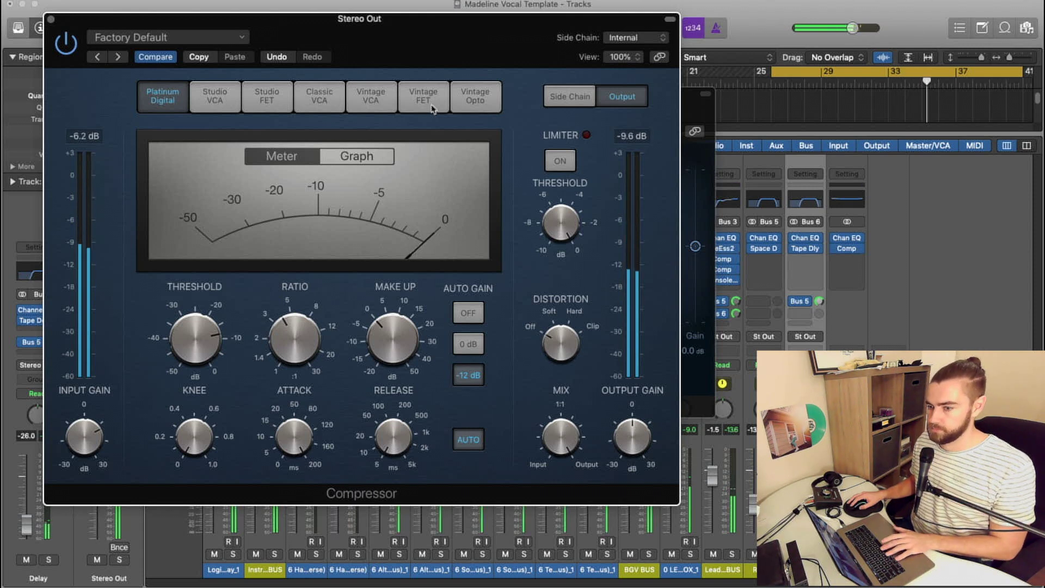
mouse_move(600, 206)
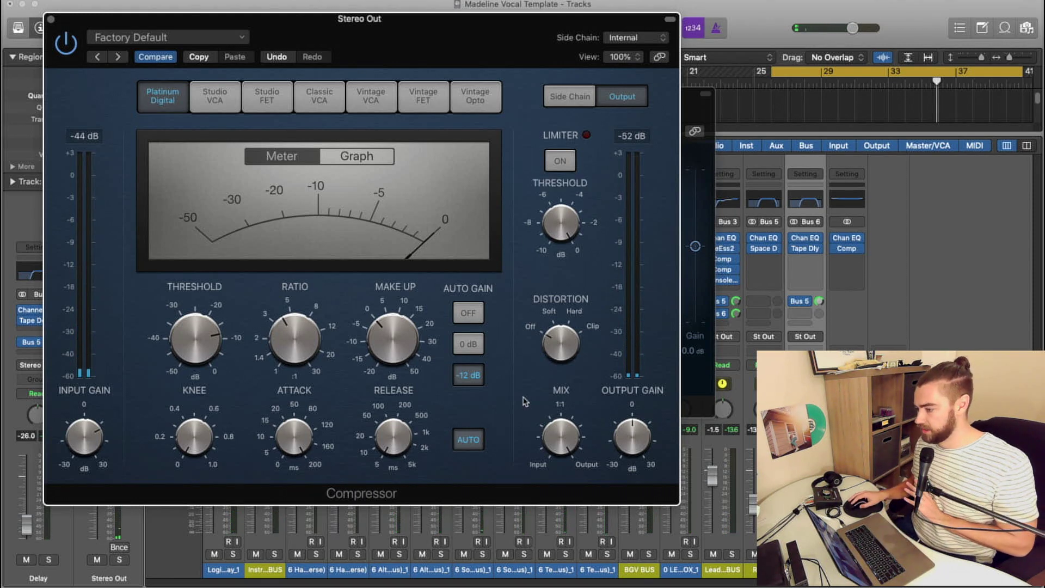
mouse_move(226, 447)
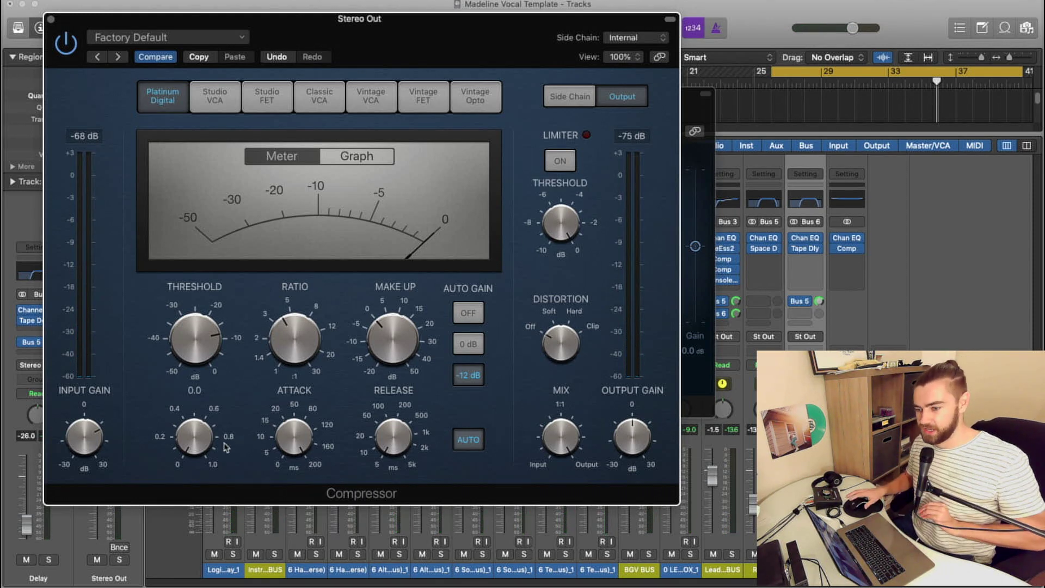
mouse_move(92, 453)
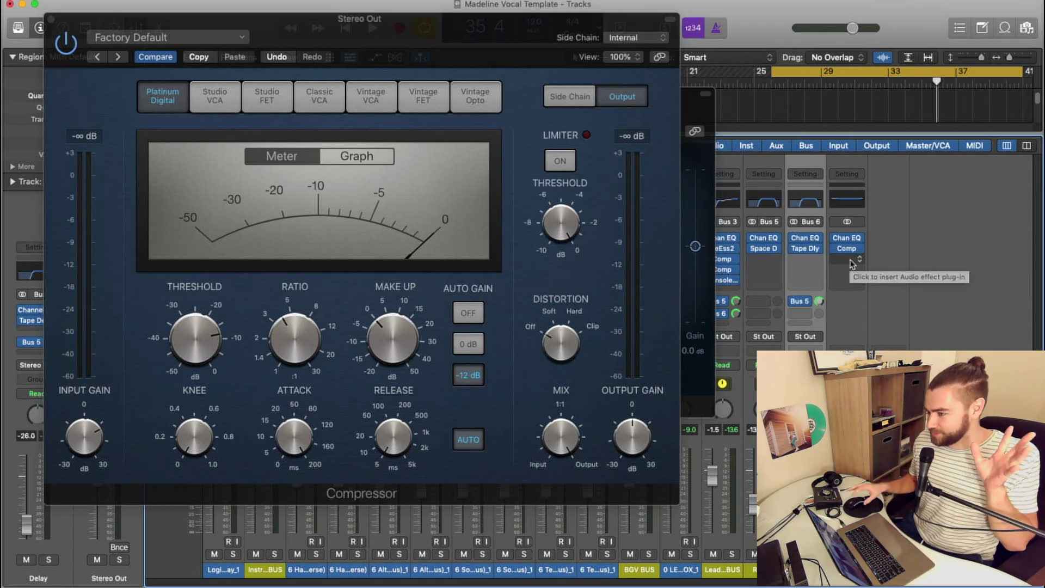
Insert a stereo Adaptive Limiter in the empty slot below the Stereo Out compressor.
left_click(853, 264)
mouse_move(881, 302)
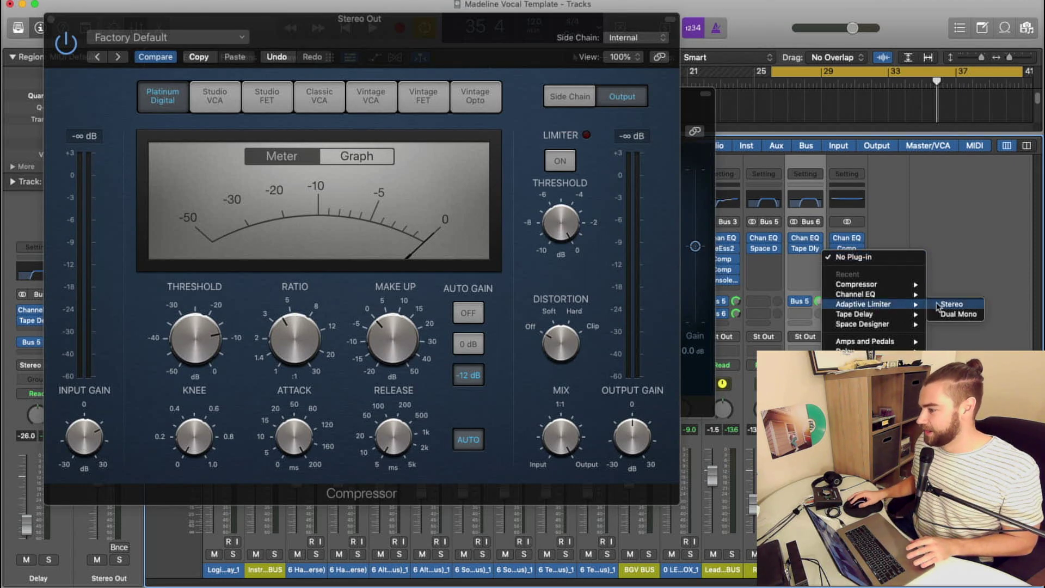
left_click(939, 303)
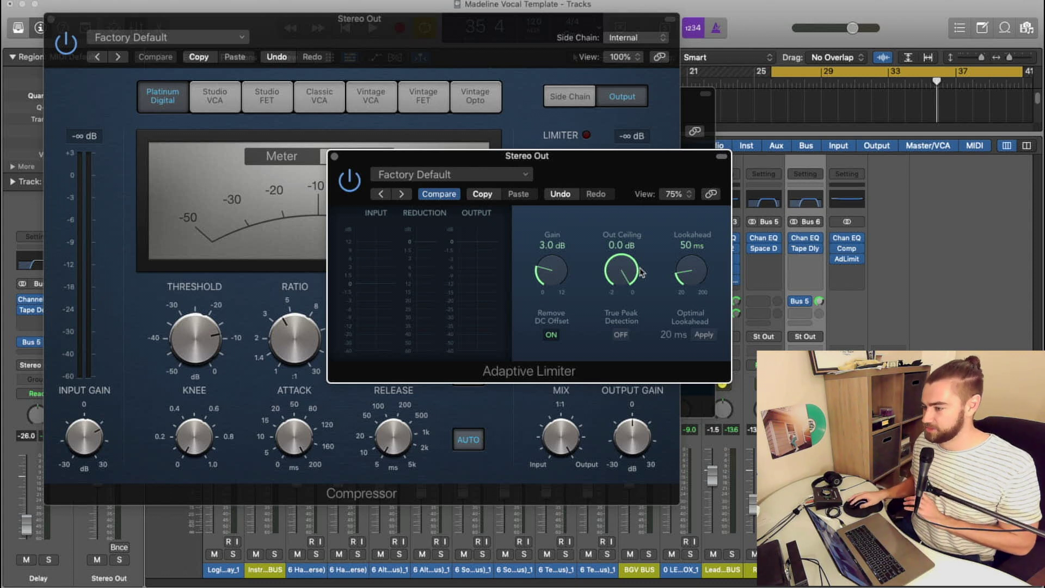
Set the limiter's out ceiling to -0.1 dB and raise its gain to 6.0 dB during playback.
left_click_drag(641, 272, 641, 297)
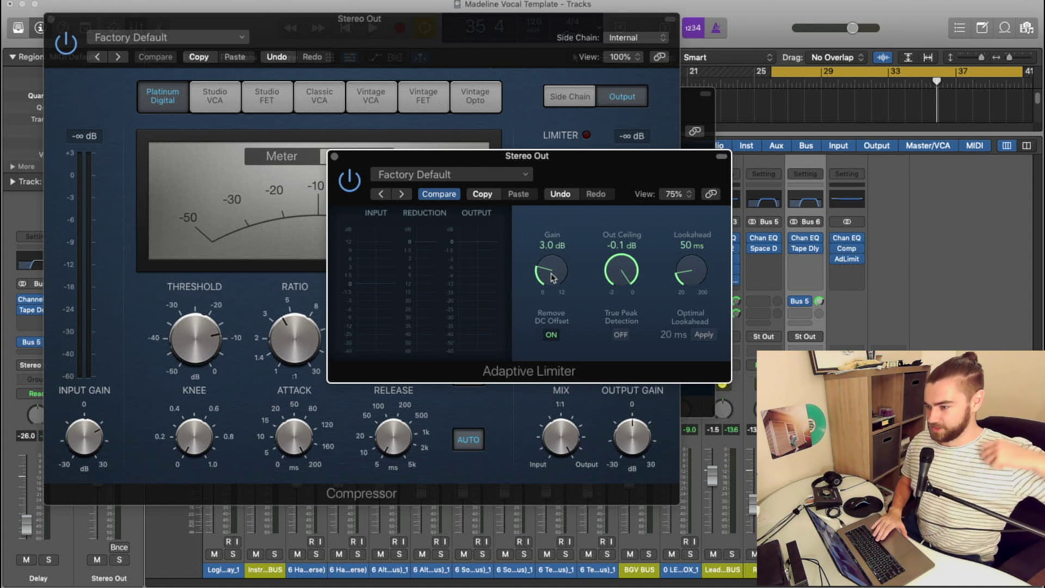
key("space")
left_click_drag(552, 278, 556, 242)
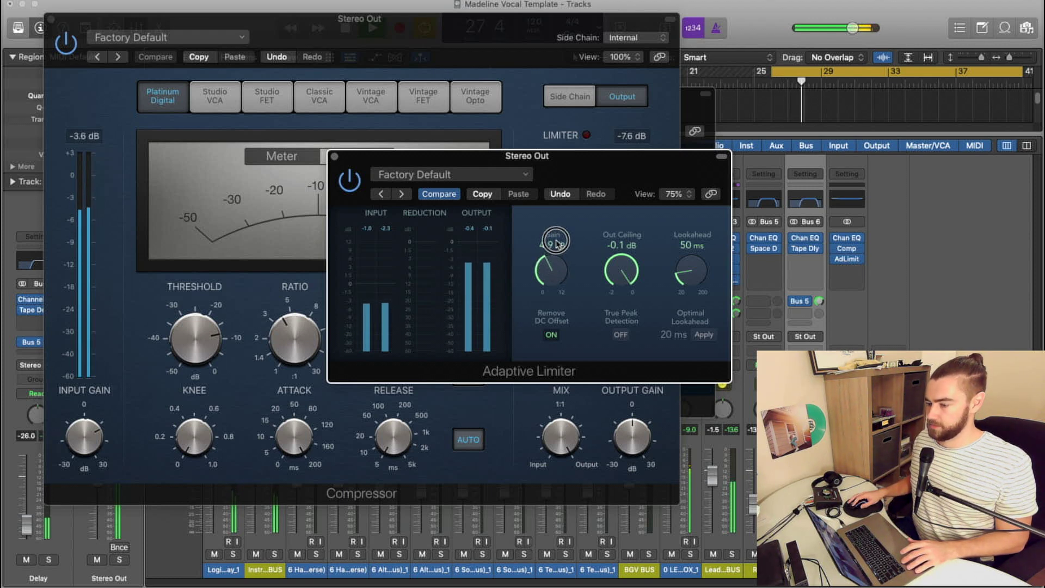
key("x")
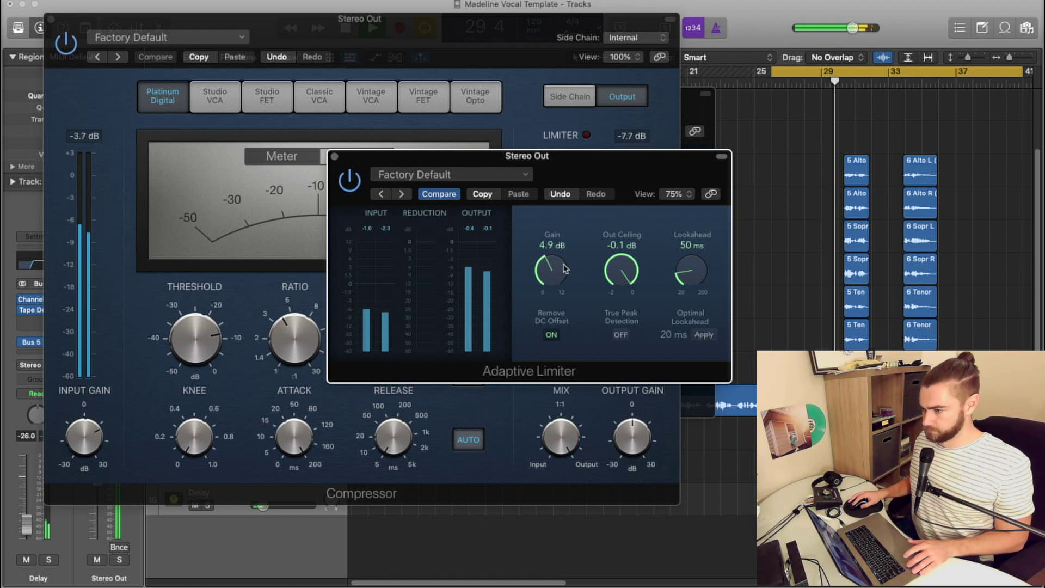
left_click_drag(559, 269, 559, 253)
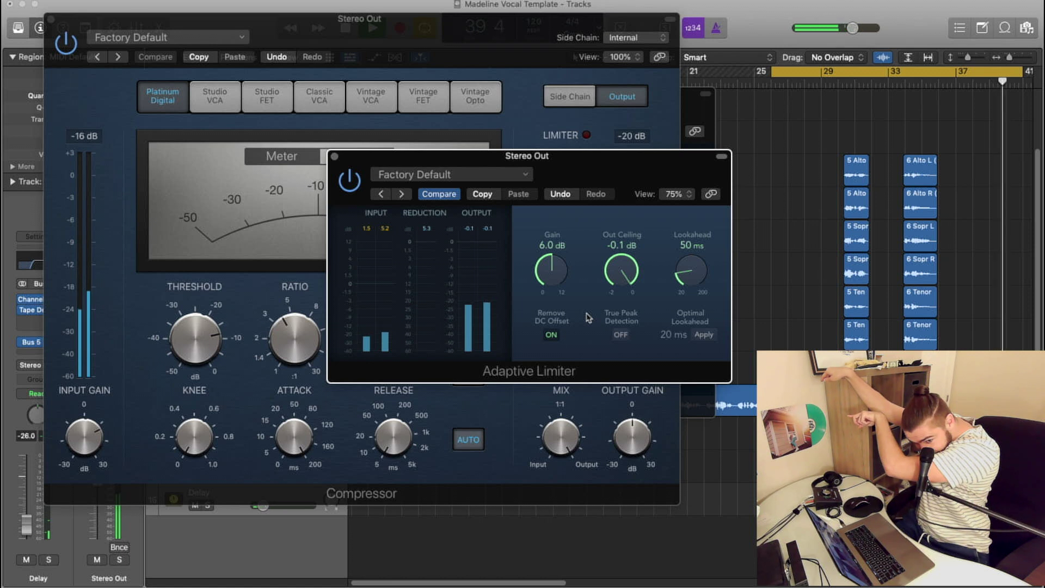
key("space")
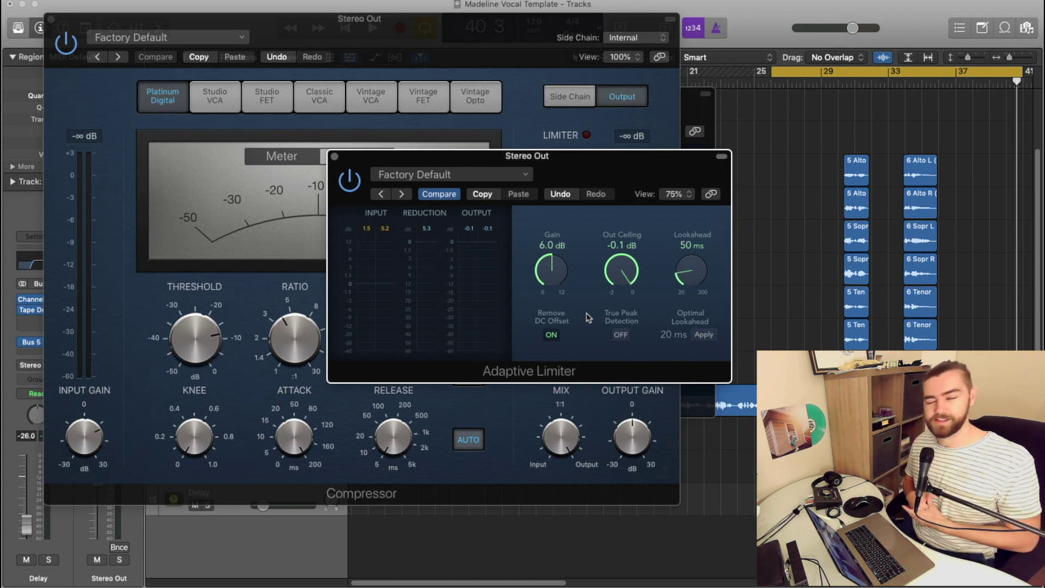
Close the Adaptive Limiter and Compressor windows and bring back the full track list.
left_click(335, 157)
left_click(51, 19)
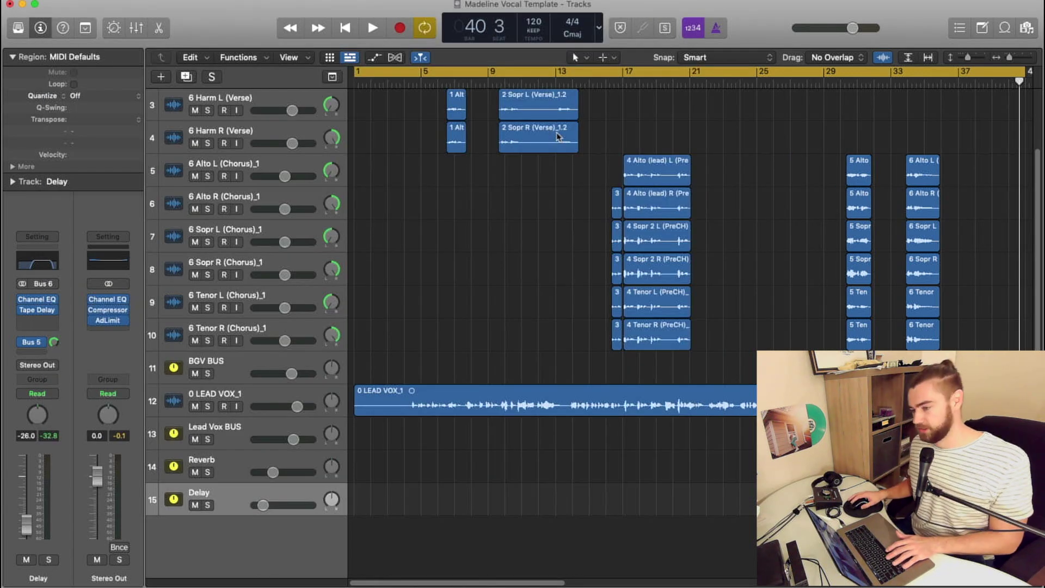
key("x")
key("x")
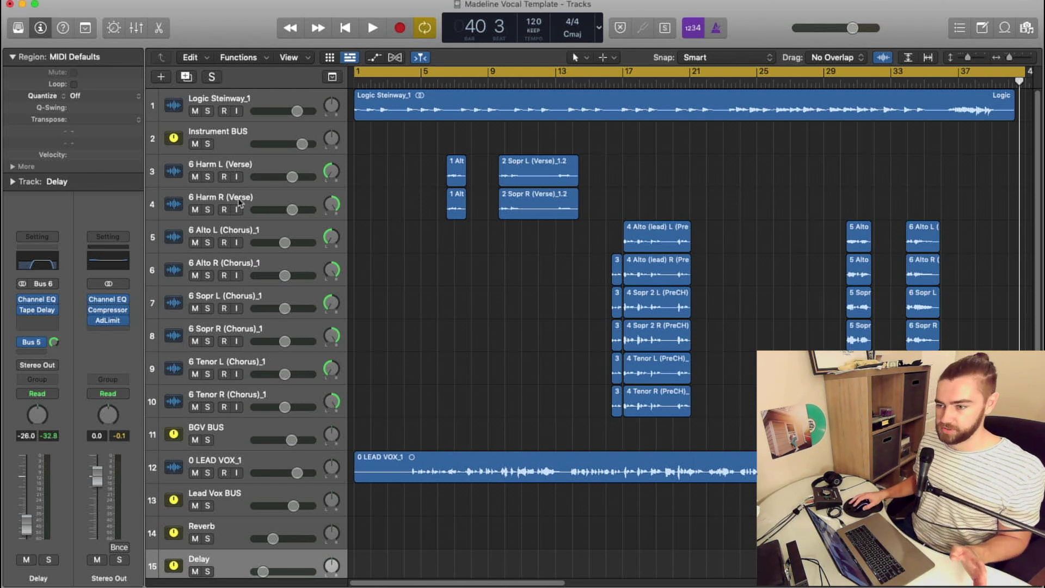
Give Instrument BUS a metronome icon, BGV BUS a group-of-singers icon and Lead Vox BUS a microphone icon.
left_click(173, 139)
right_click(173, 139)
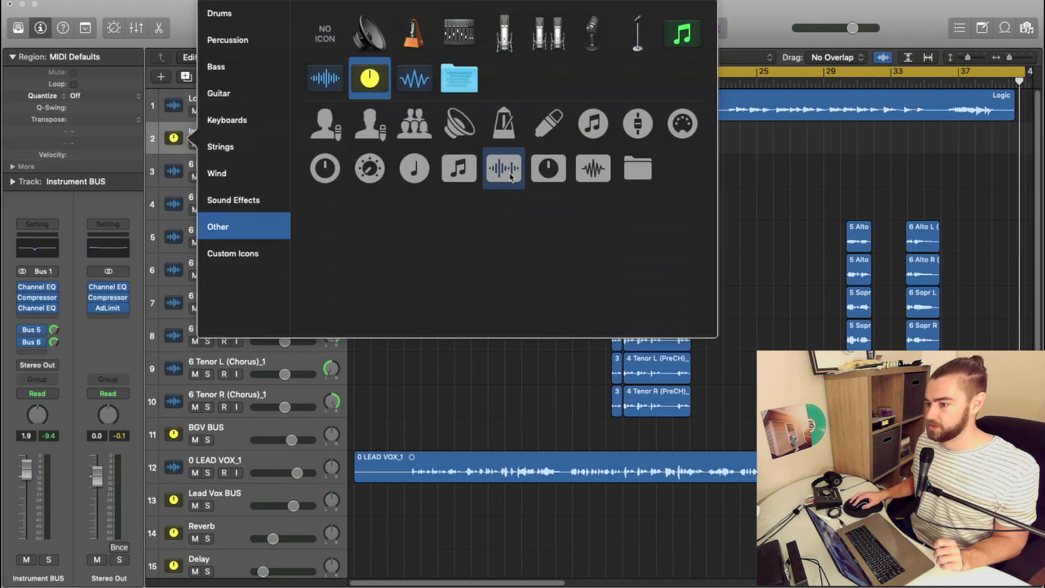
left_click(512, 125)
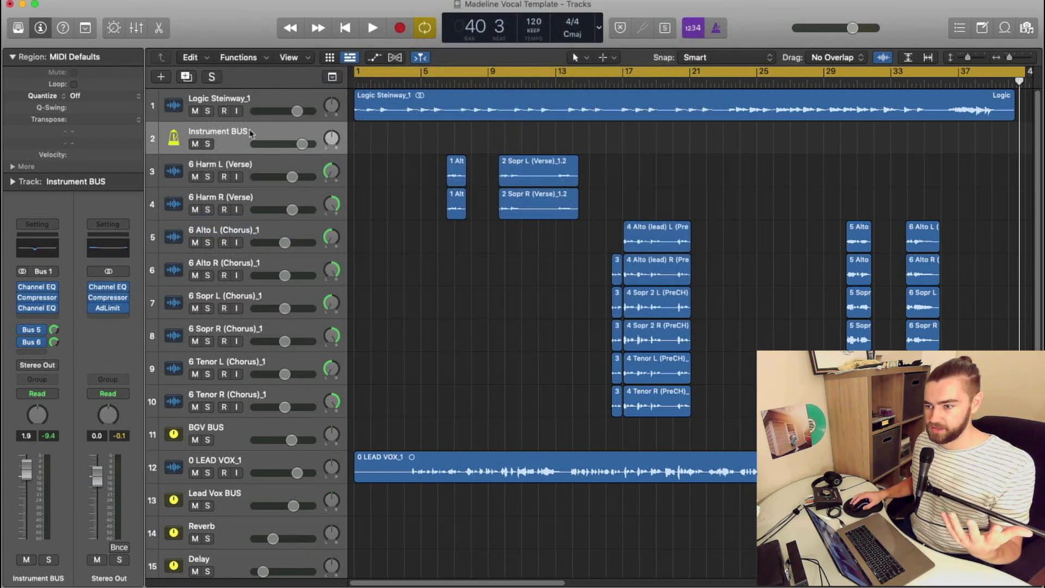
left_click(173, 434)
right_click(173, 434)
left_click(414, 390)
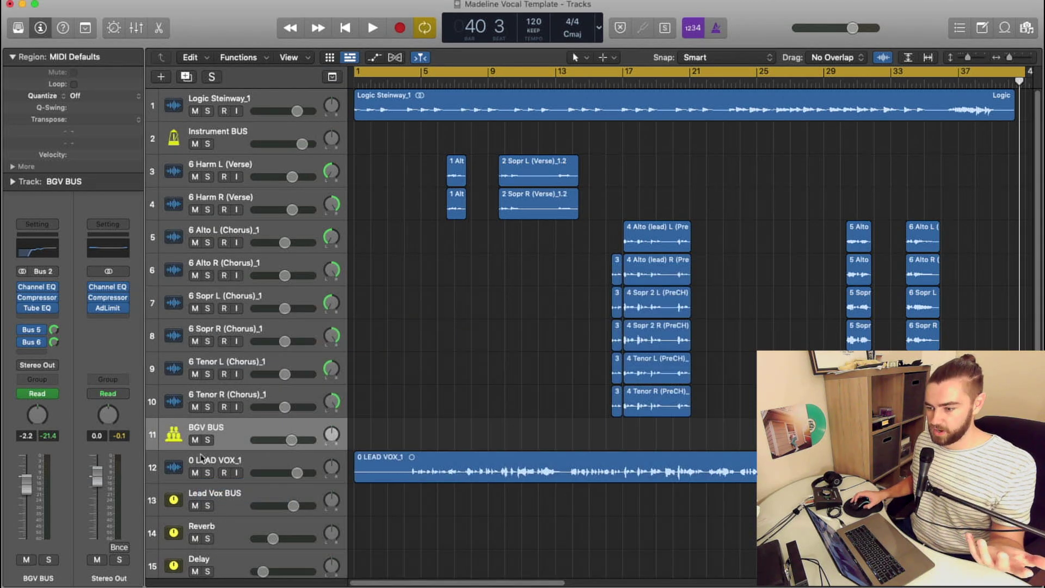
scroll(193, 467, "down", 1)
right_click(175, 471)
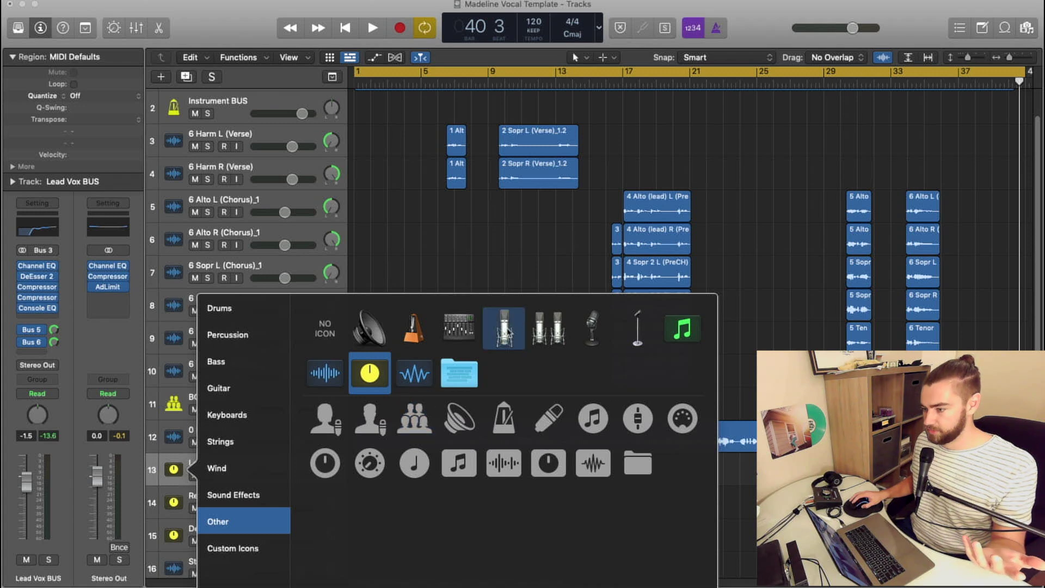
left_click(504, 328)
From the Sound Effects icons, give the Reverb track a sparkle and the Delay track a dog.
scroll(263, 433, "down", 1)
scroll(264, 432, "down", 1)
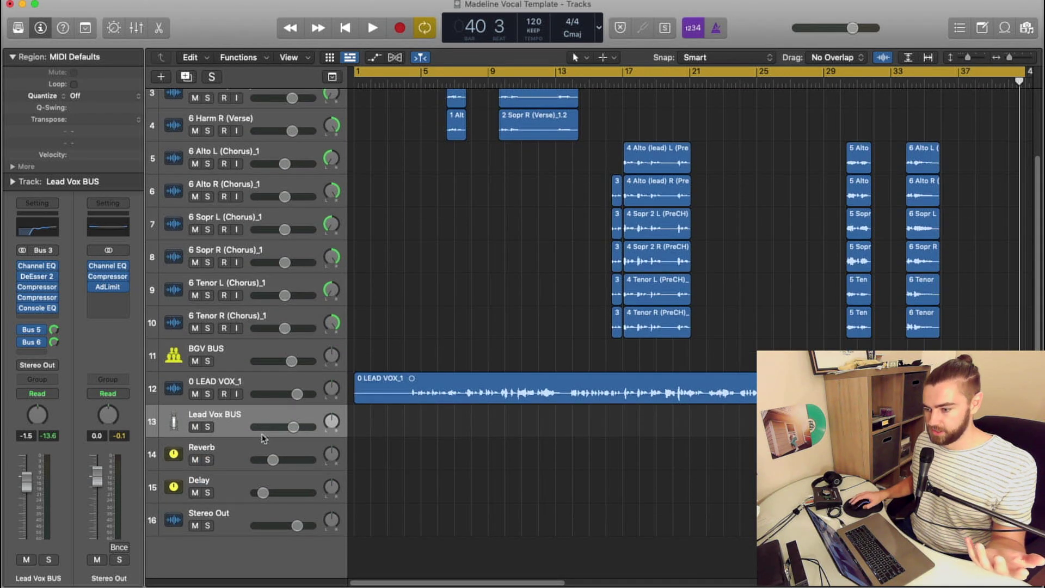
right_click(174, 458)
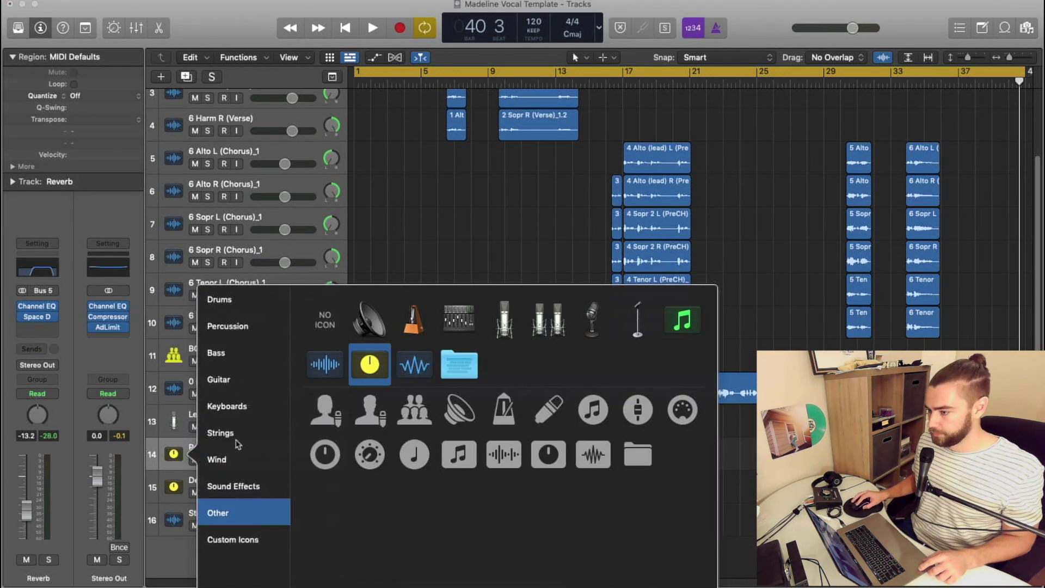
left_click(241, 490)
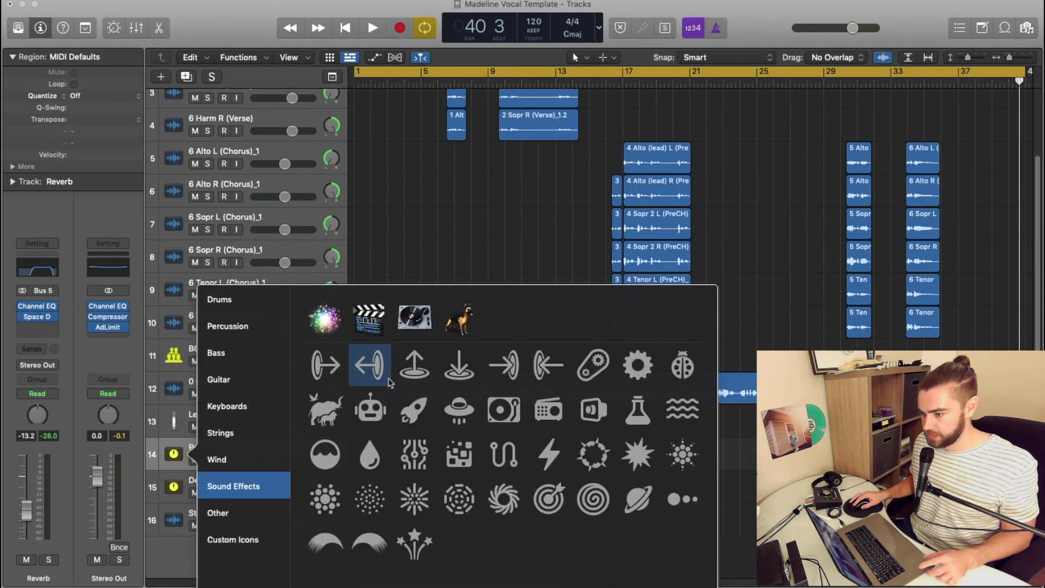
left_click(324, 320)
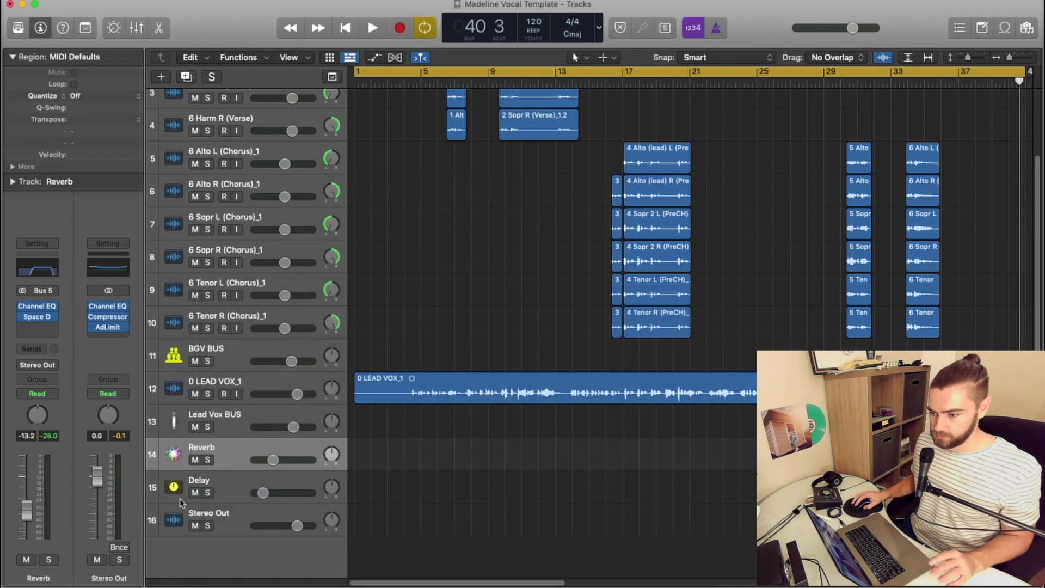
right_click(174, 486)
left_click(242, 494)
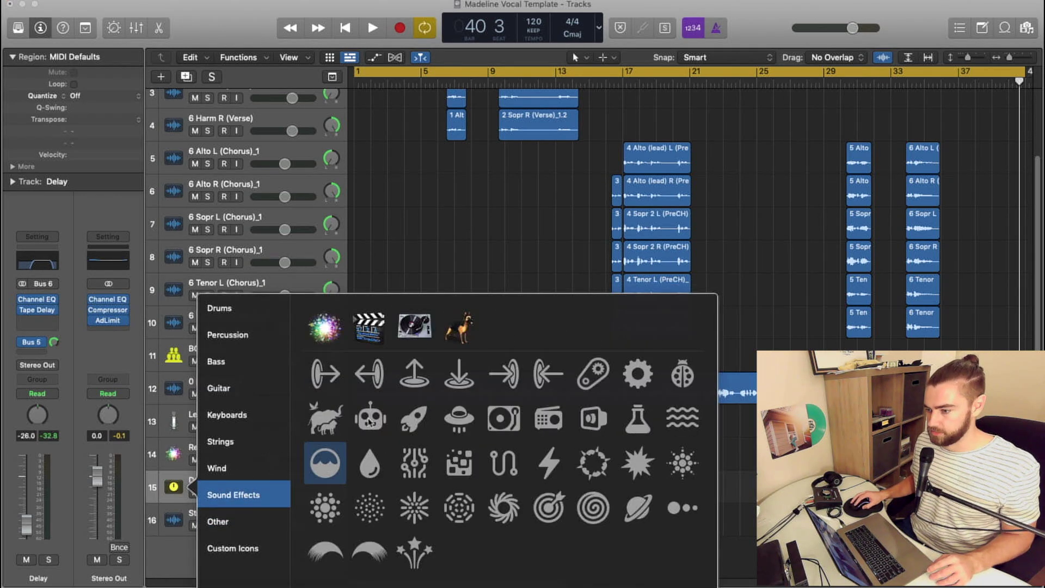
left_click(459, 329)
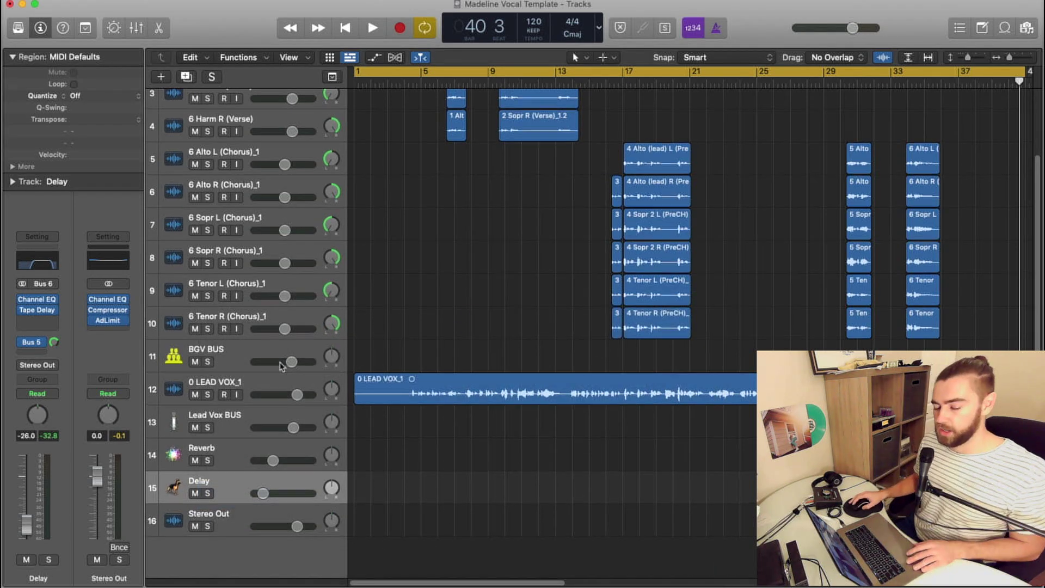
scroll(223, 405, "up", 5)
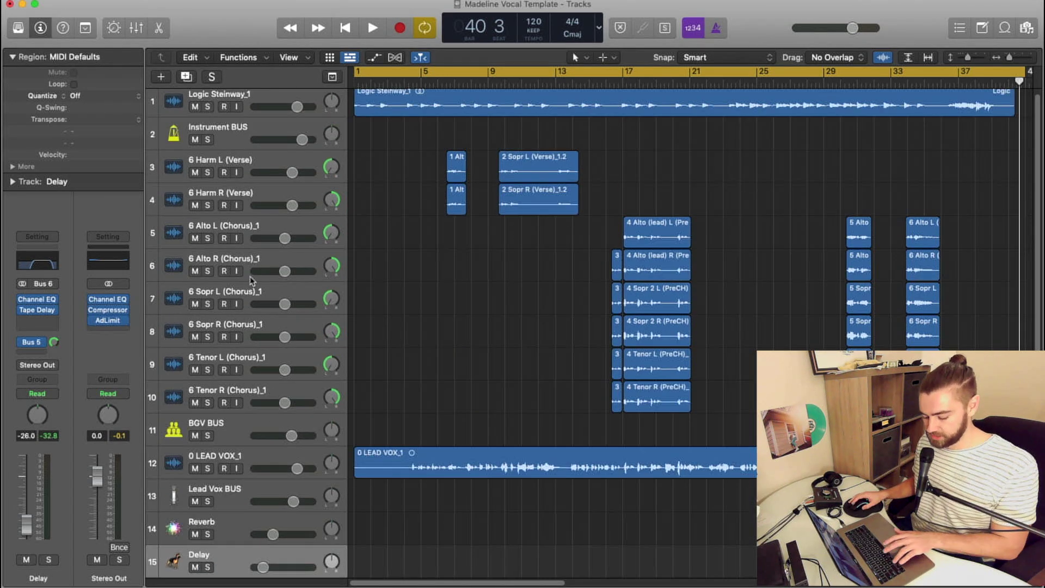
Use the Option-C colour palette to make BGV BUS blue and Instrument BUS red.
key("alt+c")
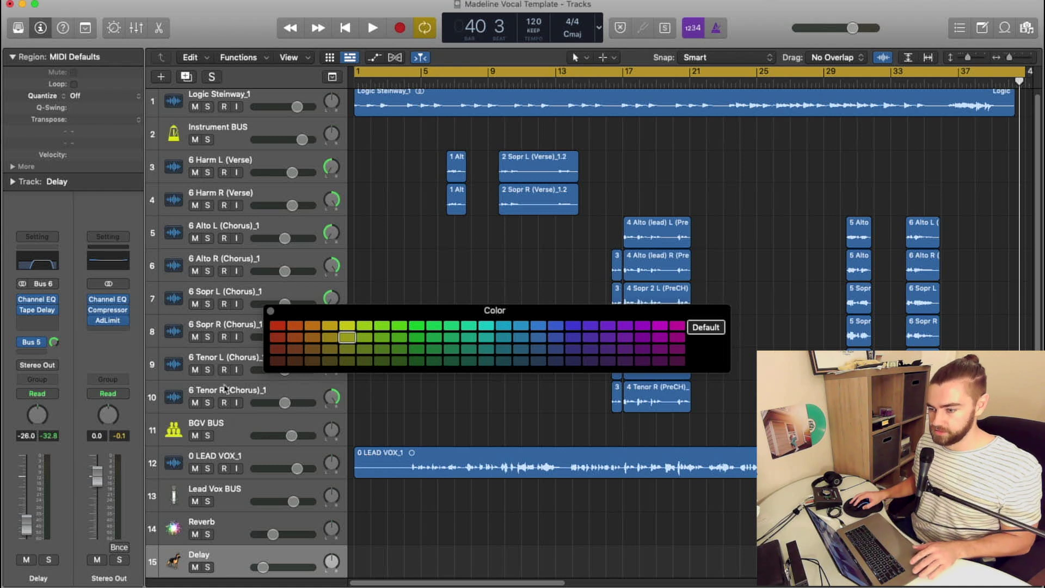
left_click(230, 437)
left_click(554, 326)
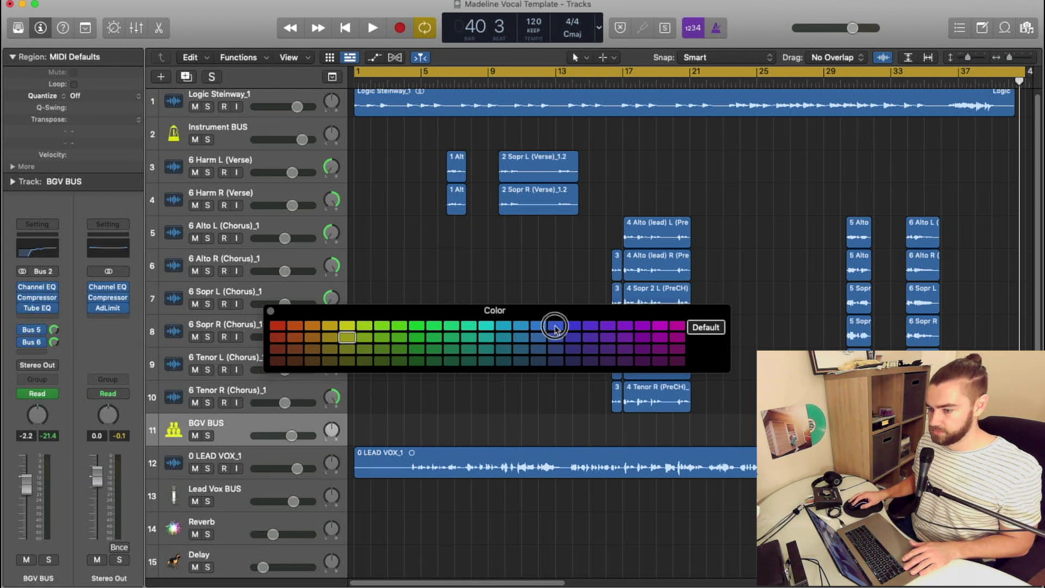
left_click(239, 453)
left_click(234, 488)
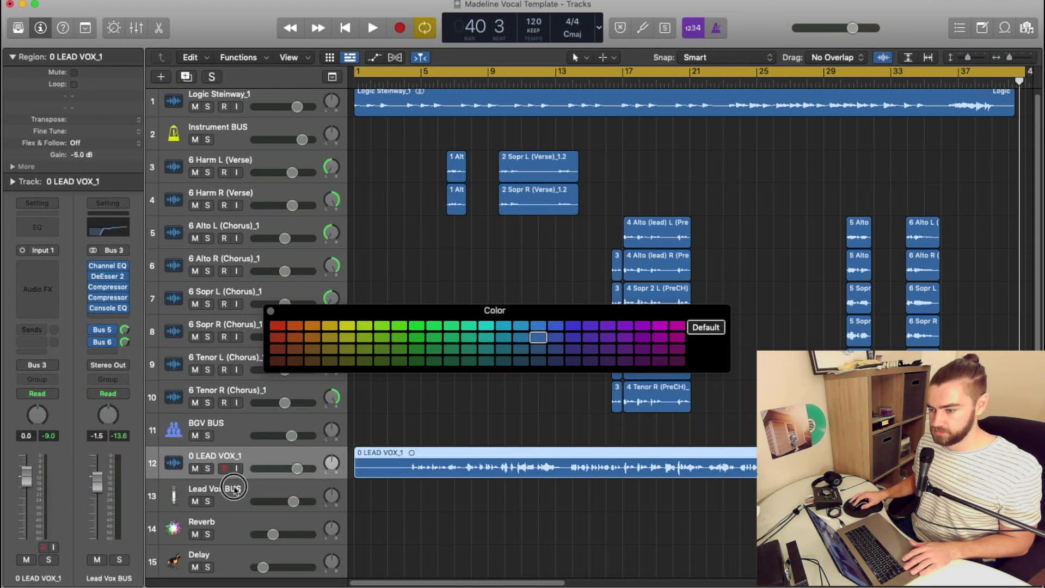
left_click(348, 326)
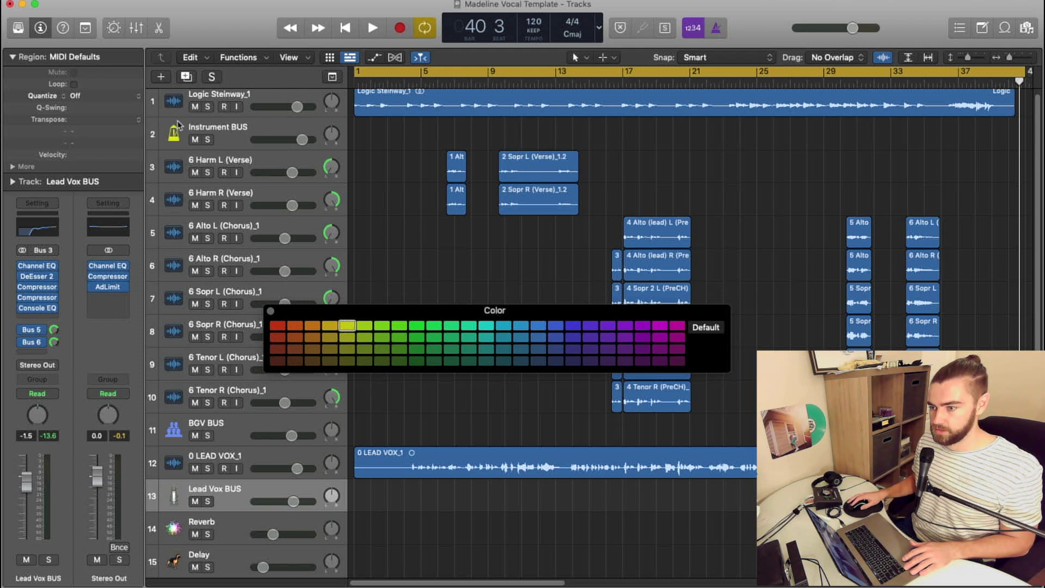
left_click(240, 130)
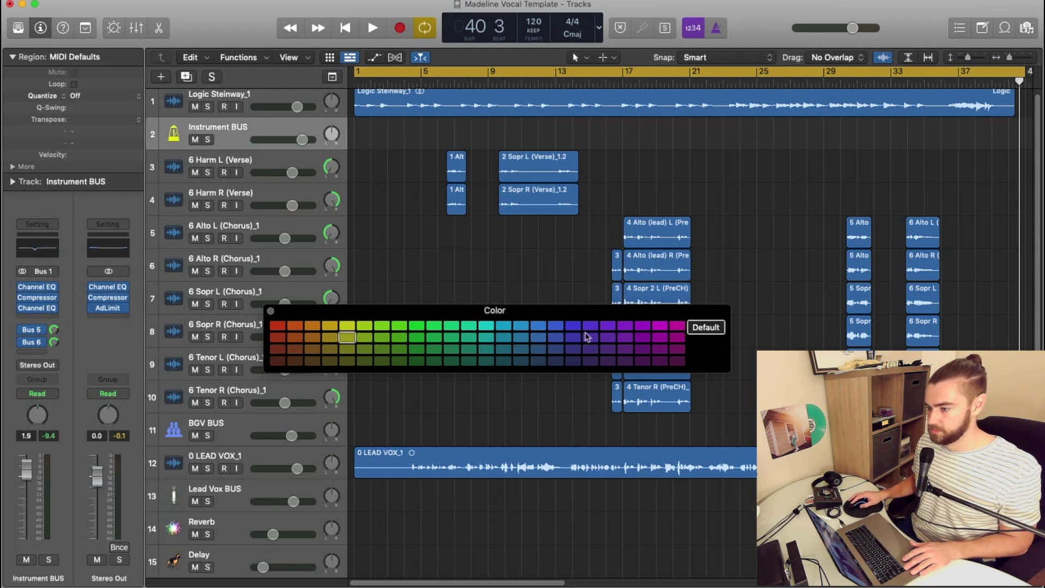
left_click(278, 326)
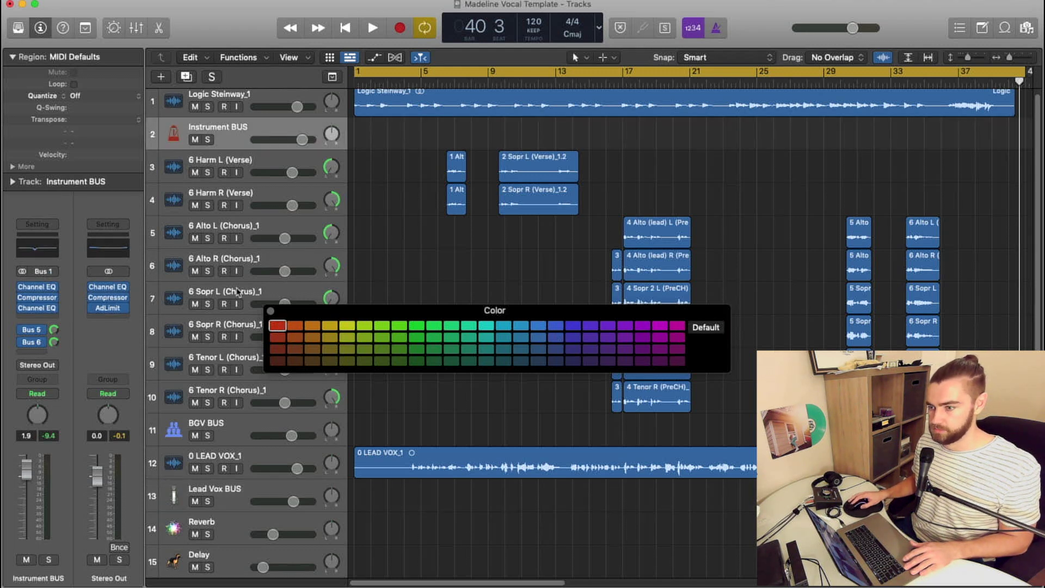
left_click(270, 310)
scroll(616, 281, "up", 1)
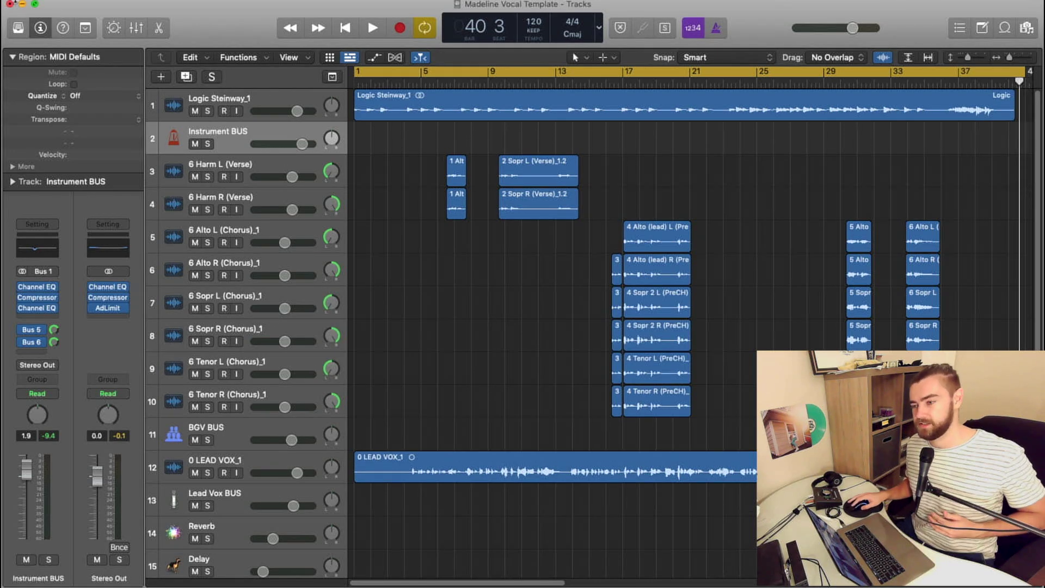
Save the project under its current name, replacing the existing file.
left_click(92, 1)
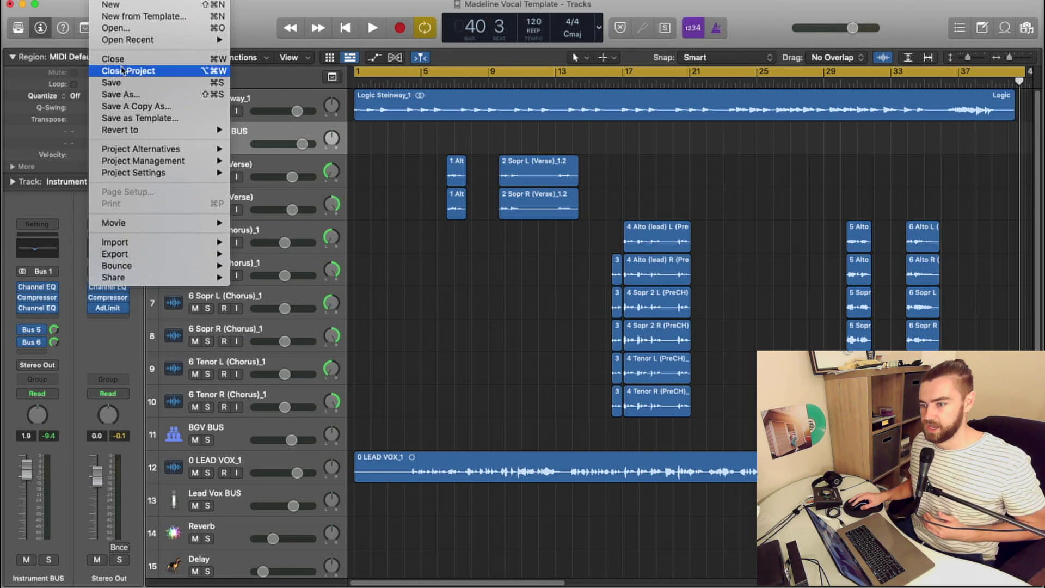
left_click(136, 91)
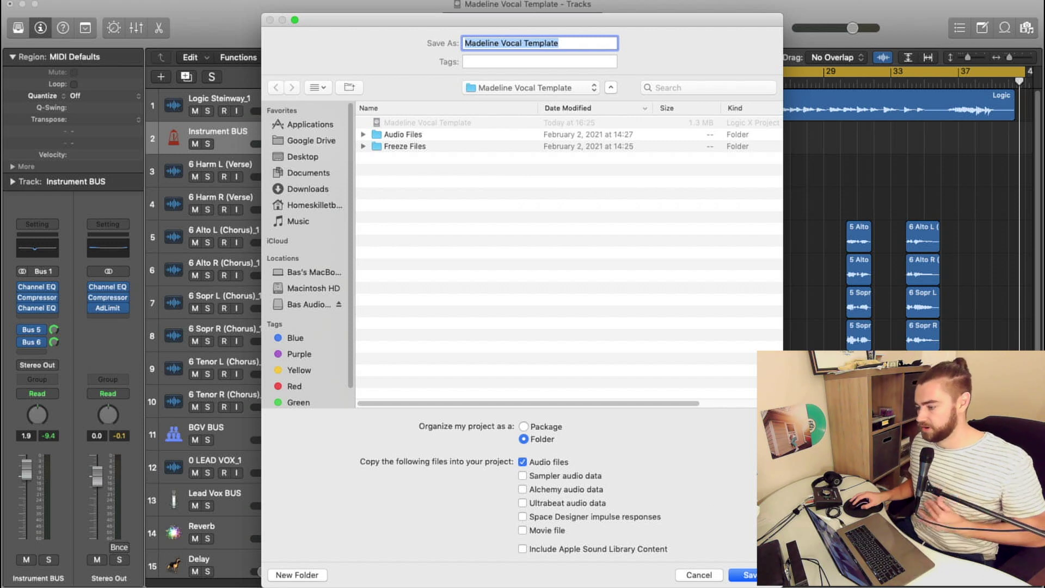
left_click(750, 575)
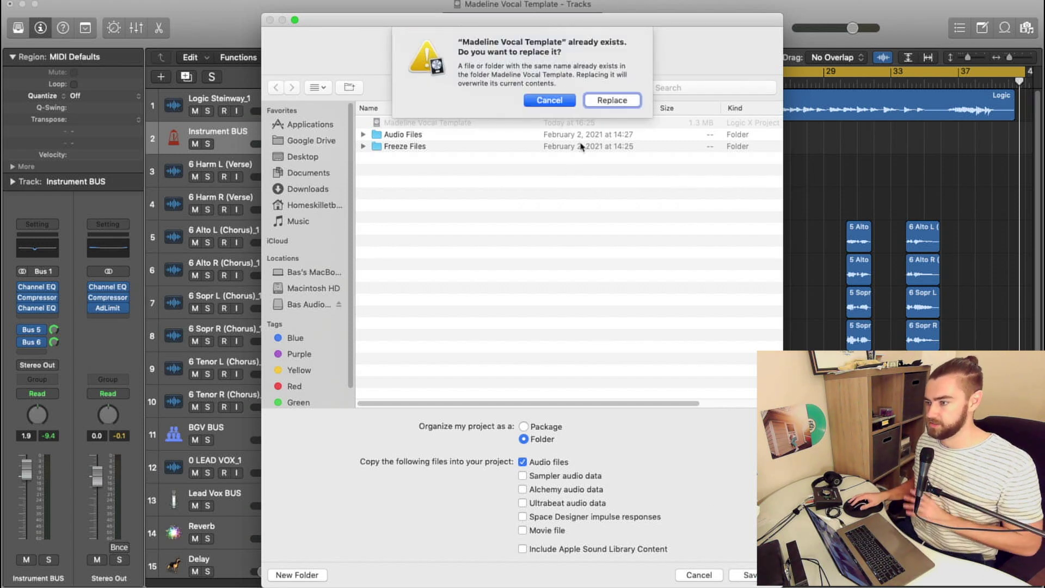
left_click(604, 102)
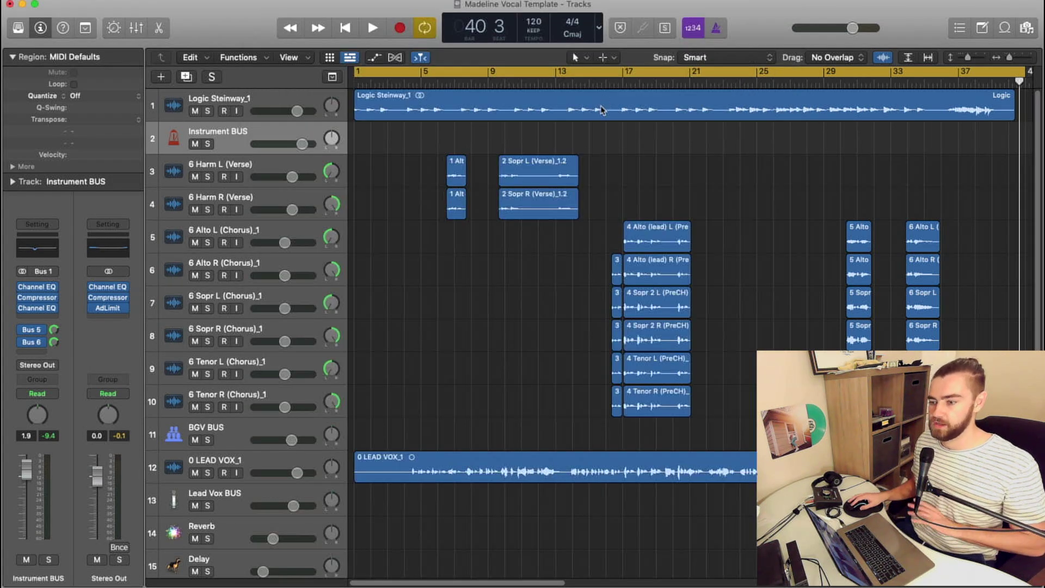
Select all regions and delete the tracks holding them, leaving only bus and output tracks.
key("super+a")
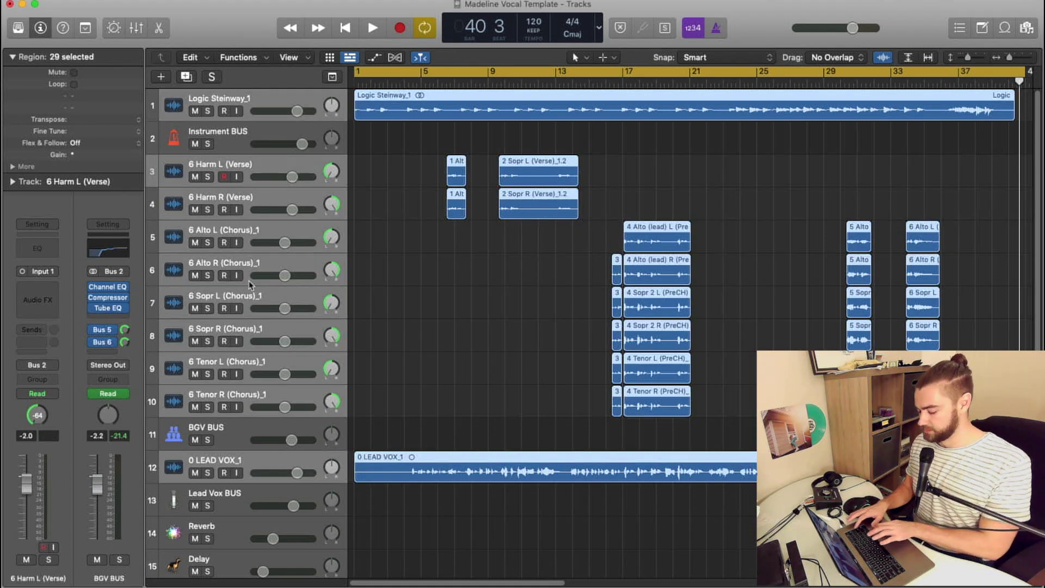
key("super+BackSpace")
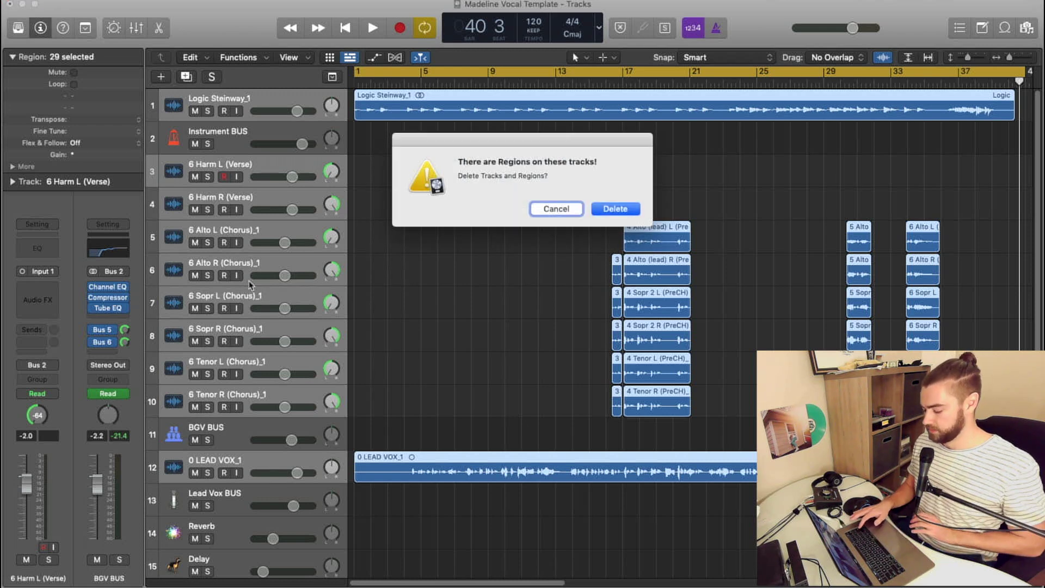
key("Return")
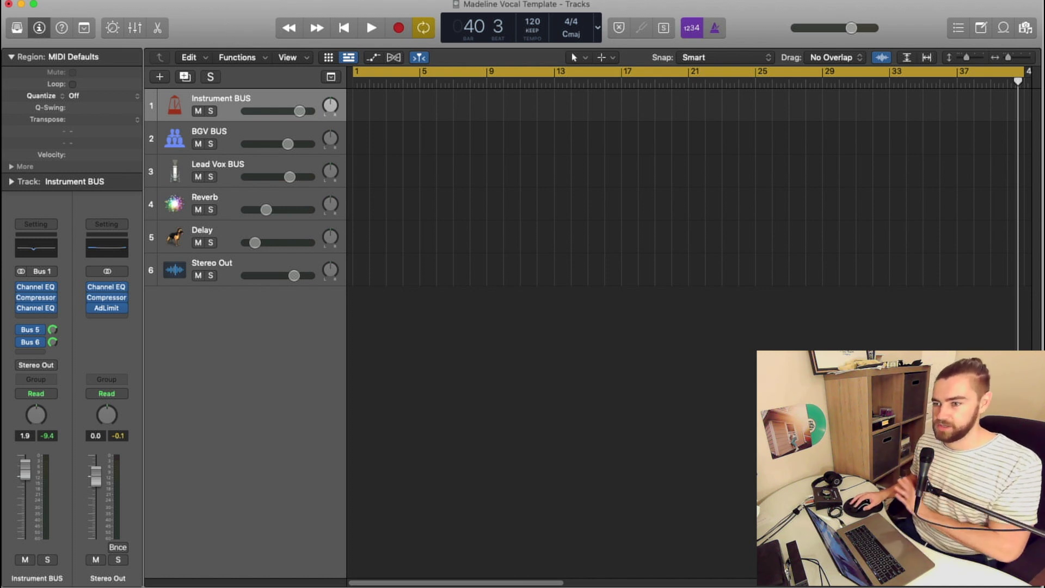
key("Return")
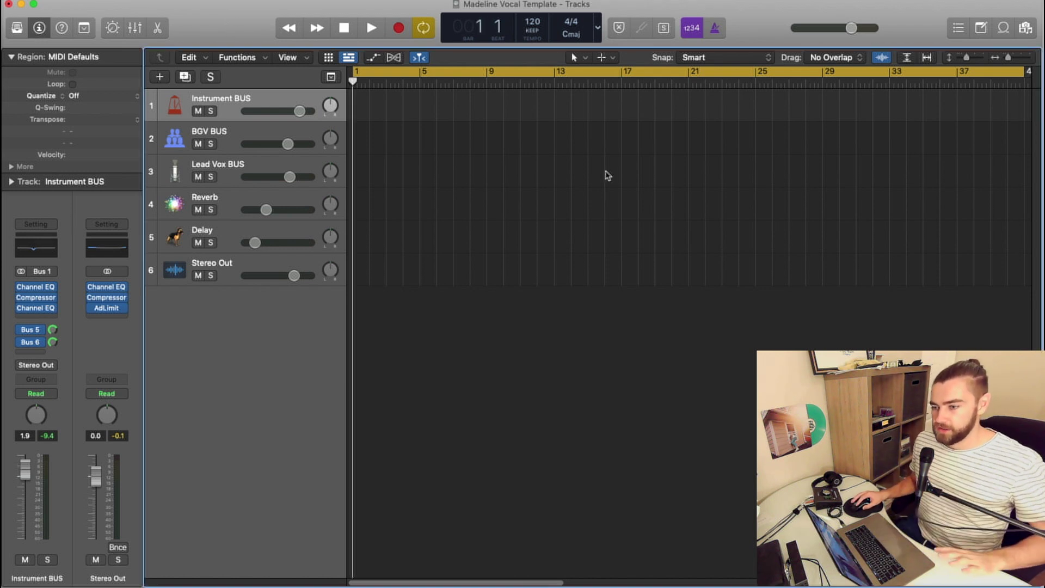
Remove all audio files from the project's audio browser.
left_click(1025, 28)
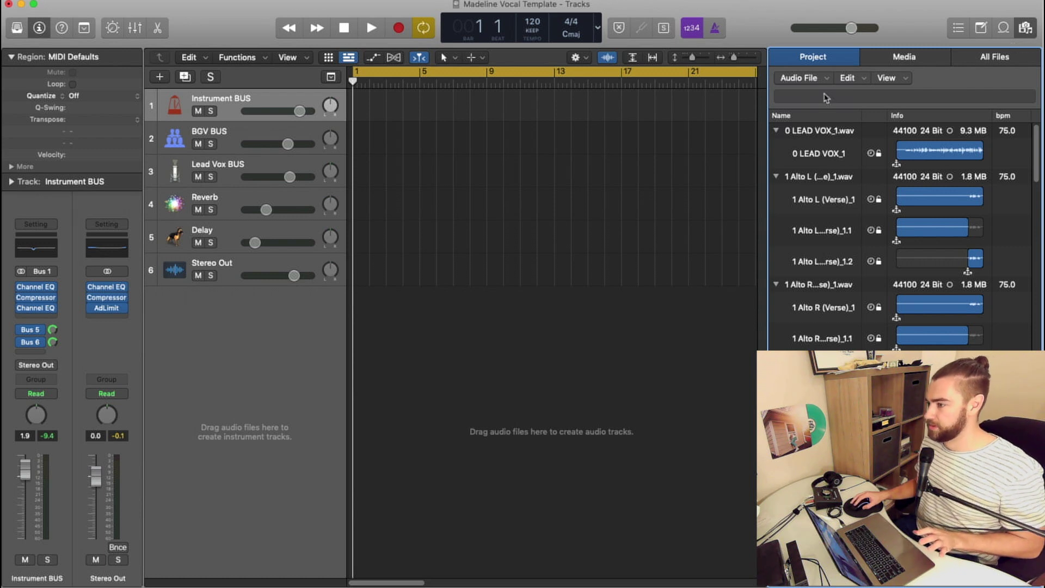
left_click(848, 78)
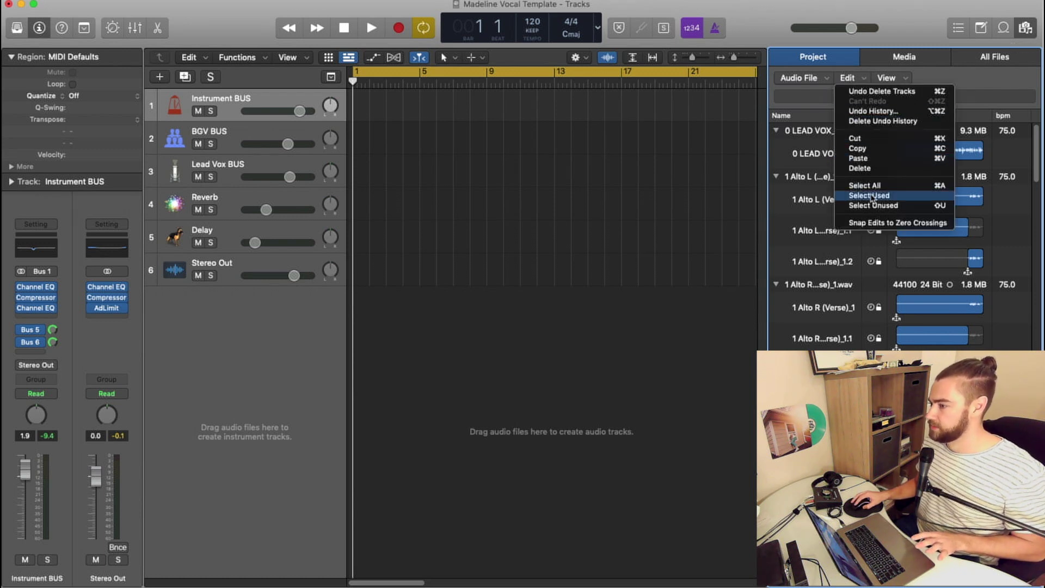
left_click(871, 188)
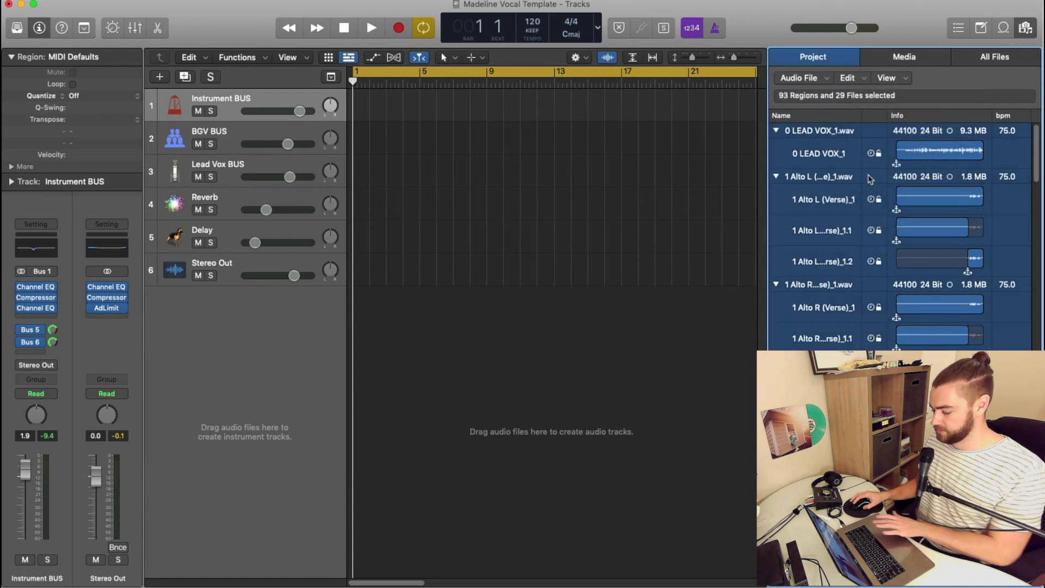
key("Delete")
left_click(1026, 27)
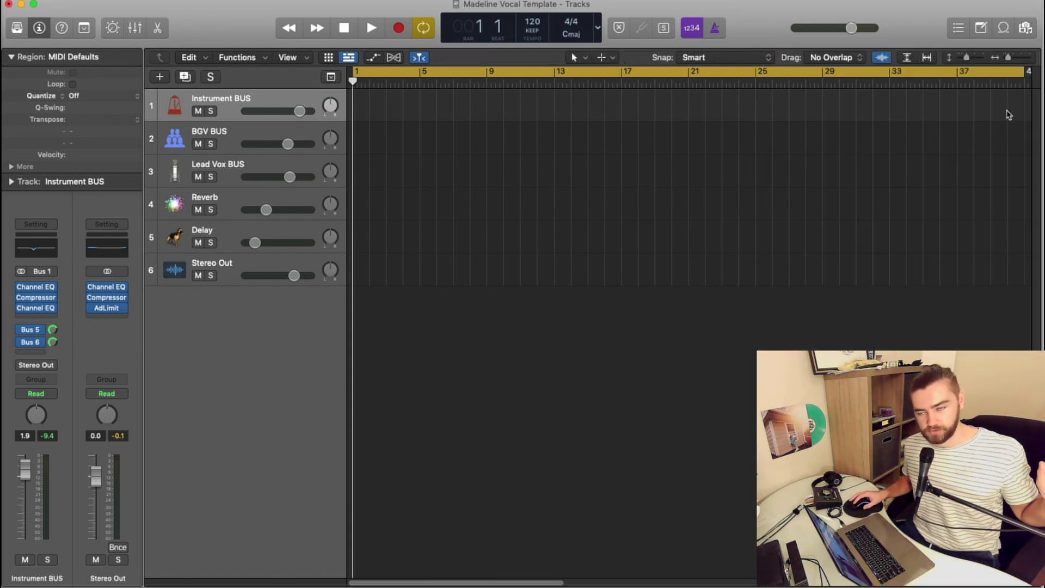
Save the project as a template named Madeline Vocal Template in Project Templates.
left_click(106, 0)
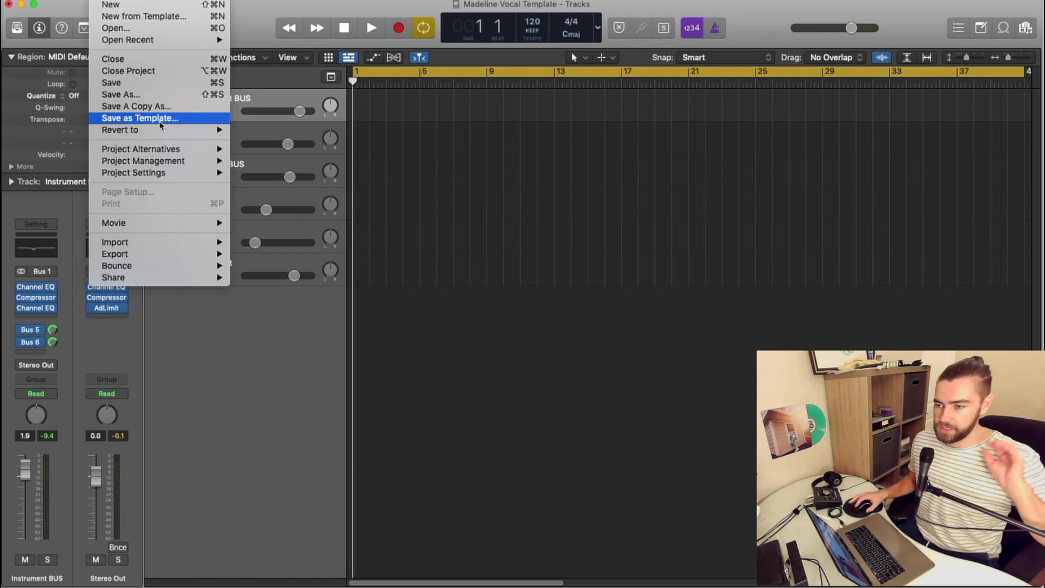
left_click(162, 126)
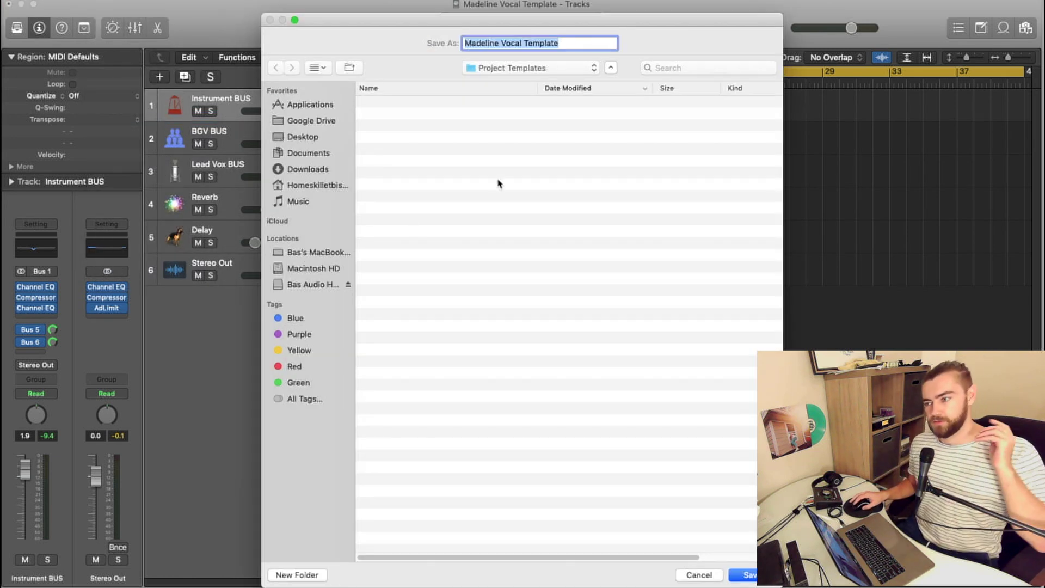
left_click(753, 576)
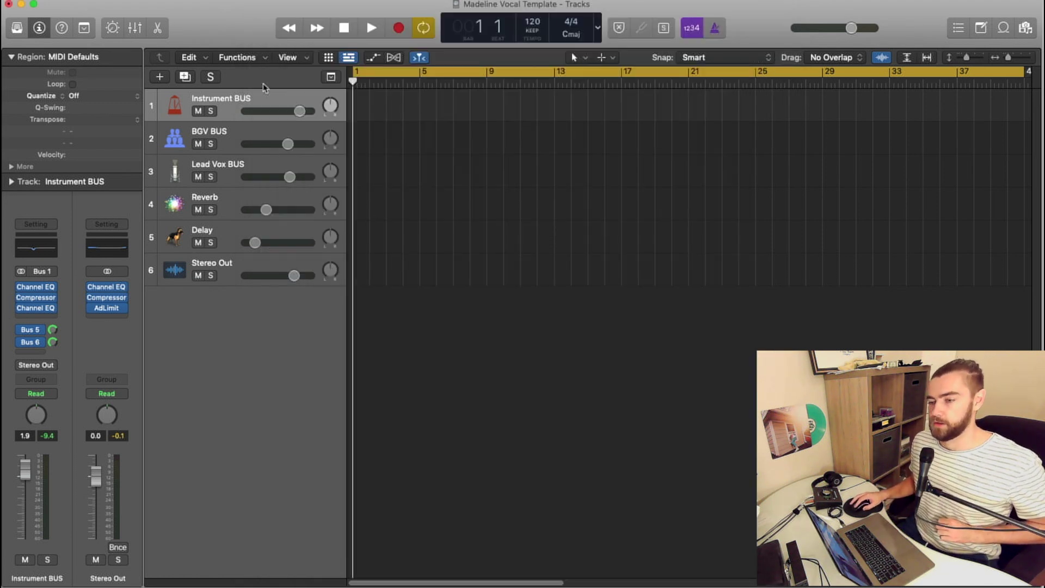
left_click(104, 1)
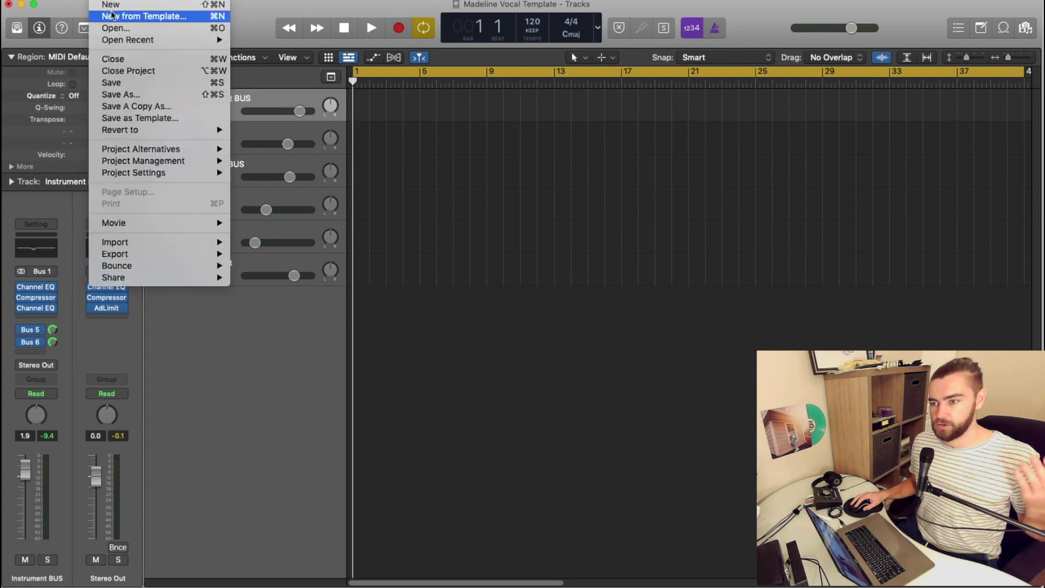
Close the current project without saving and open Madeline Vocal Template from My Templates.
left_click(113, 17)
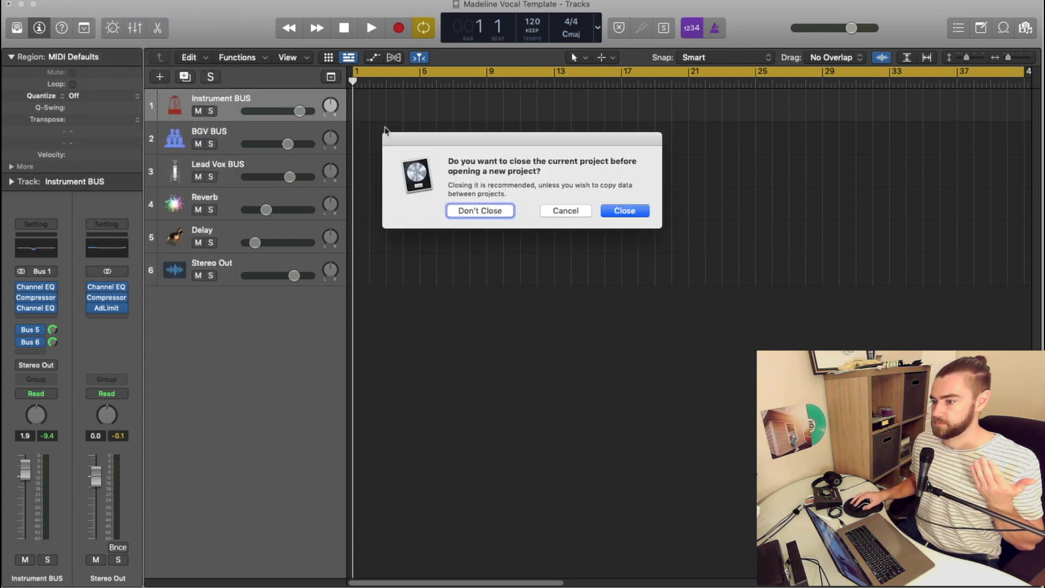
left_click(624, 211)
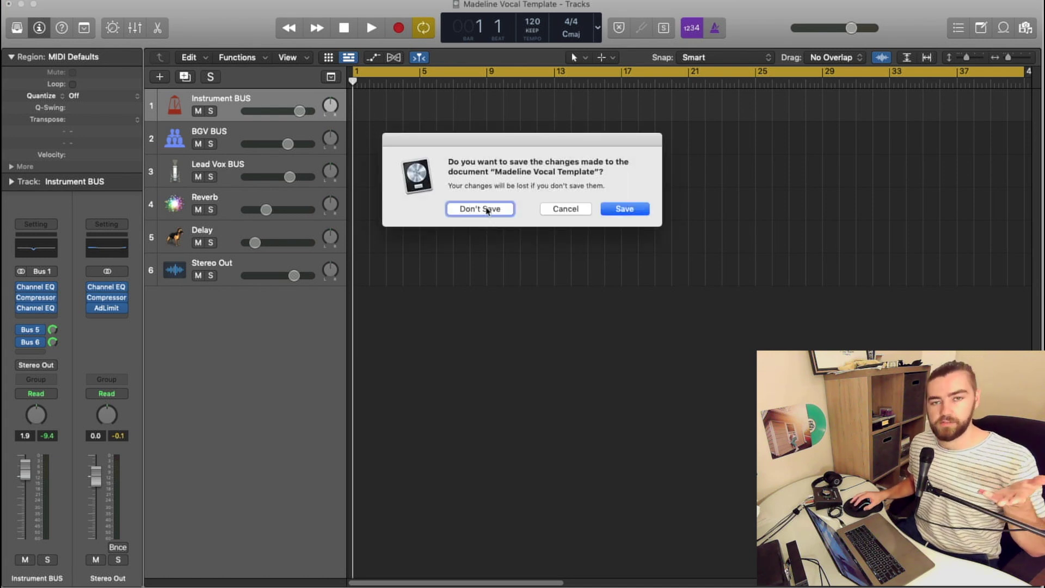
left_click(480, 209)
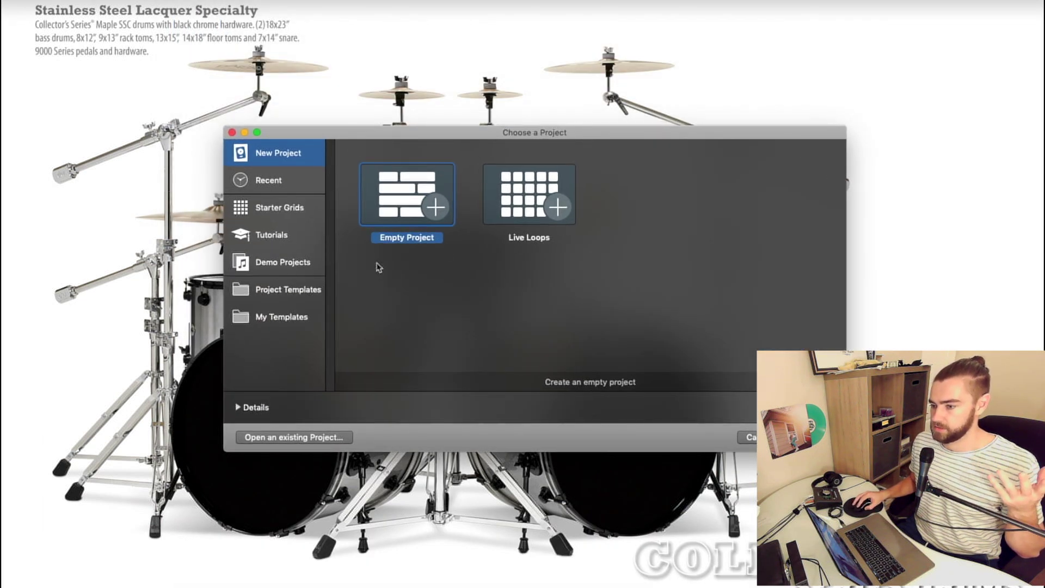
left_click(274, 319)
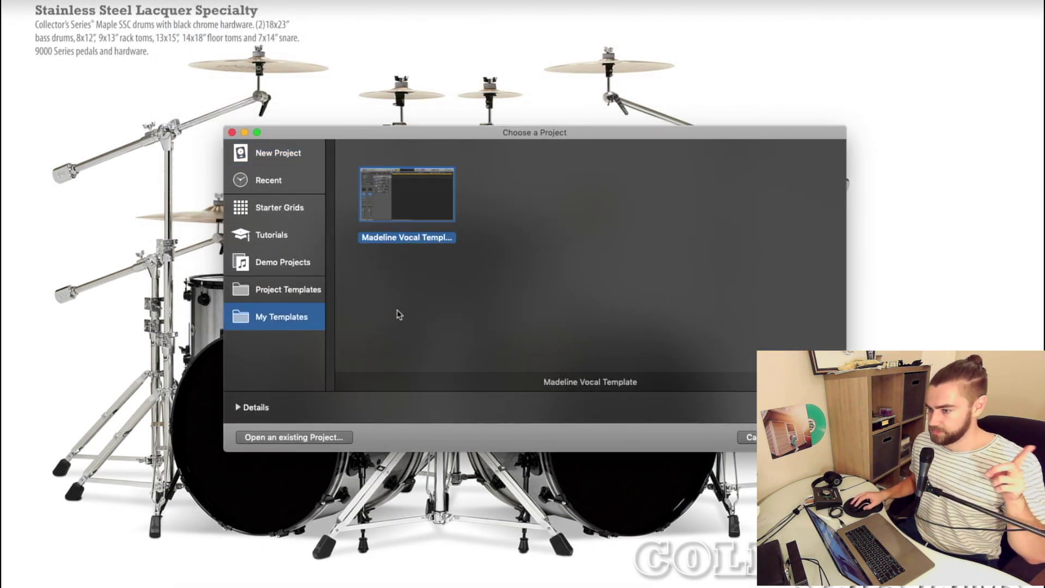
key("Return")
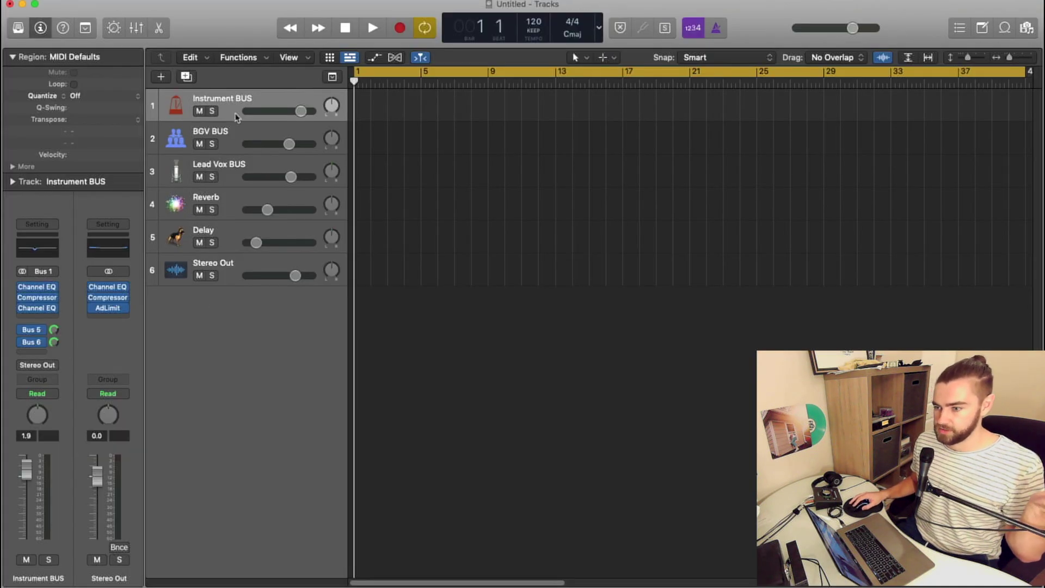
Create an Audio 1 track routed to Bus 3 (Lead Vox BUS) and place it above that bus.
left_click(229, 166)
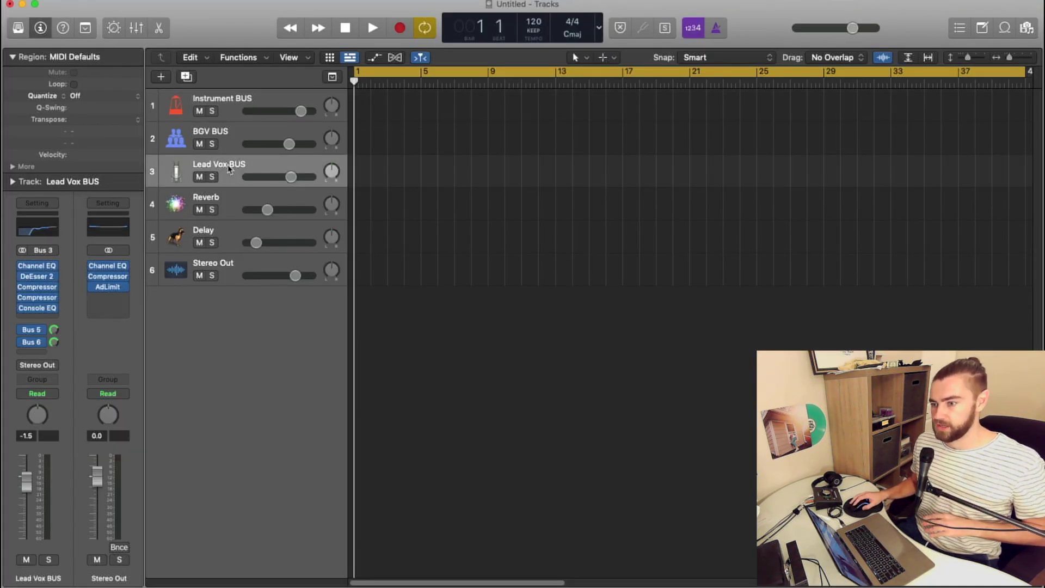
left_click(170, 79)
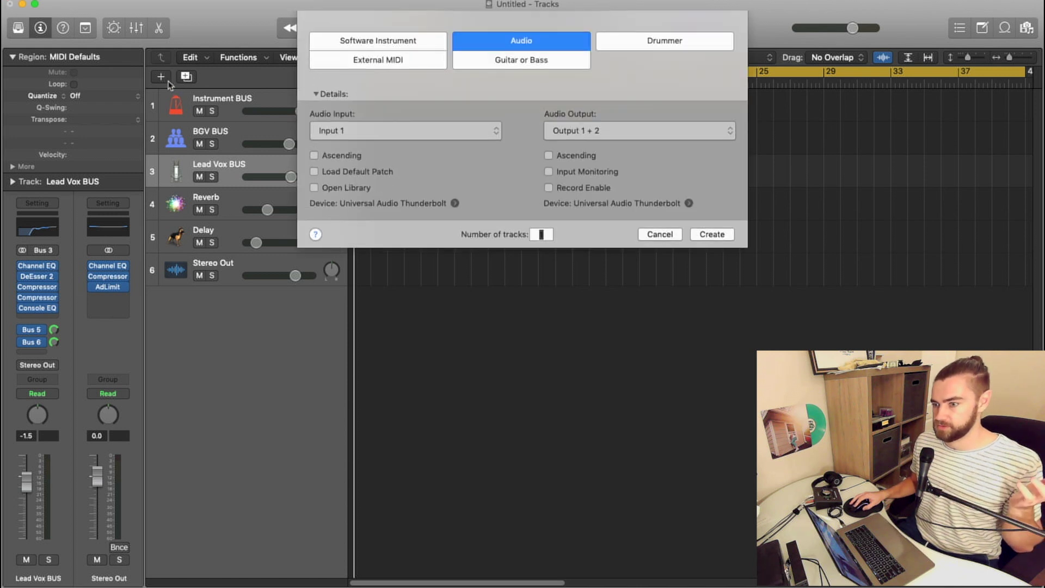
left_click(713, 234)
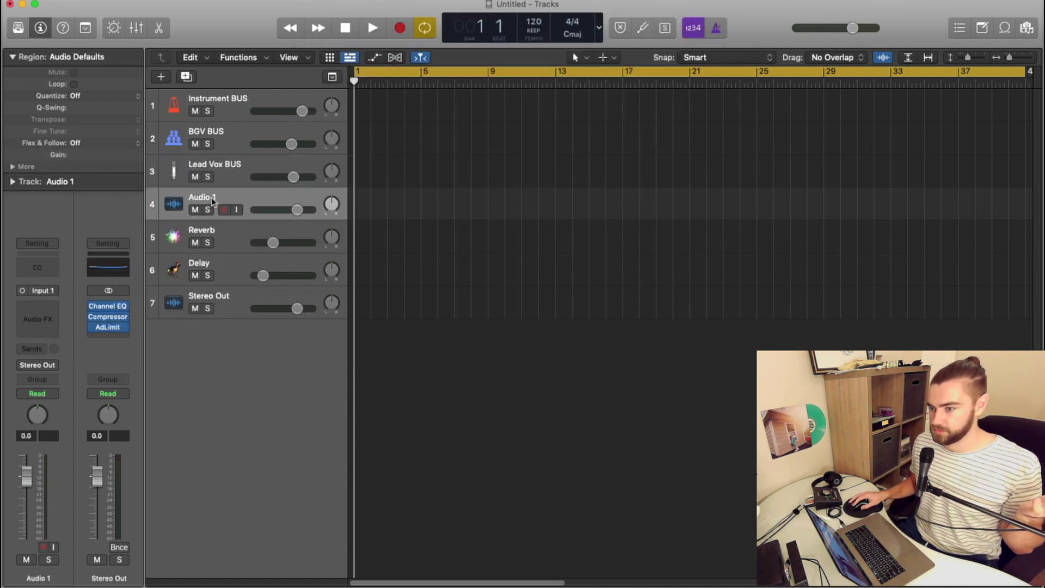
left_click(38, 364)
mouse_move(70, 408)
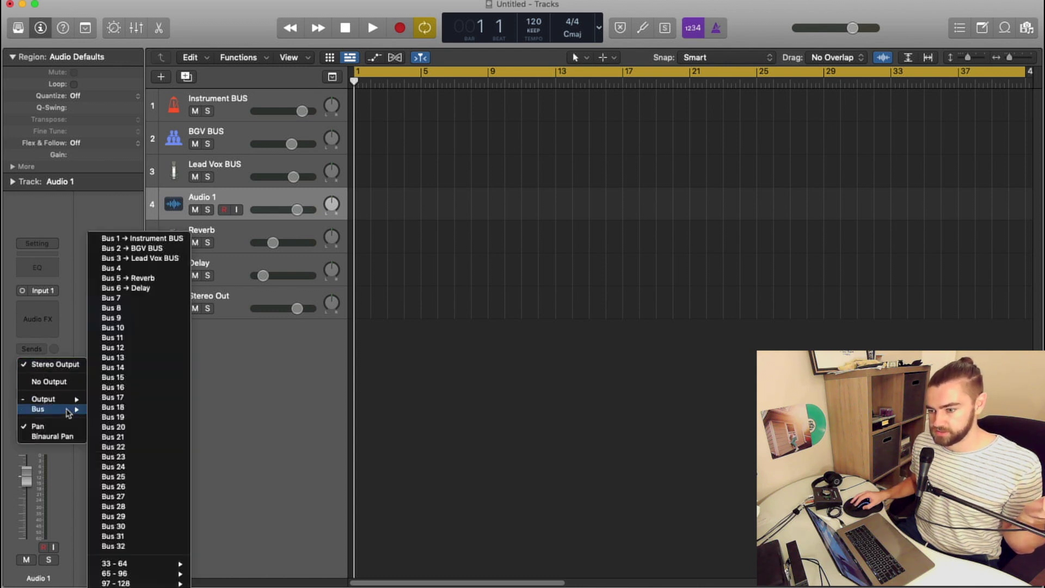
left_click(147, 258)
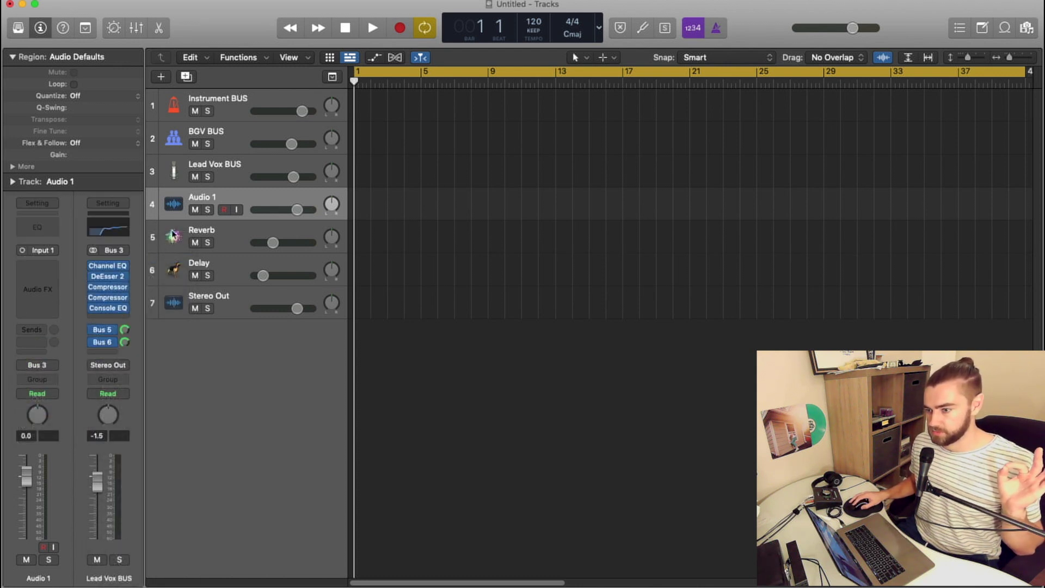
left_click(224, 210)
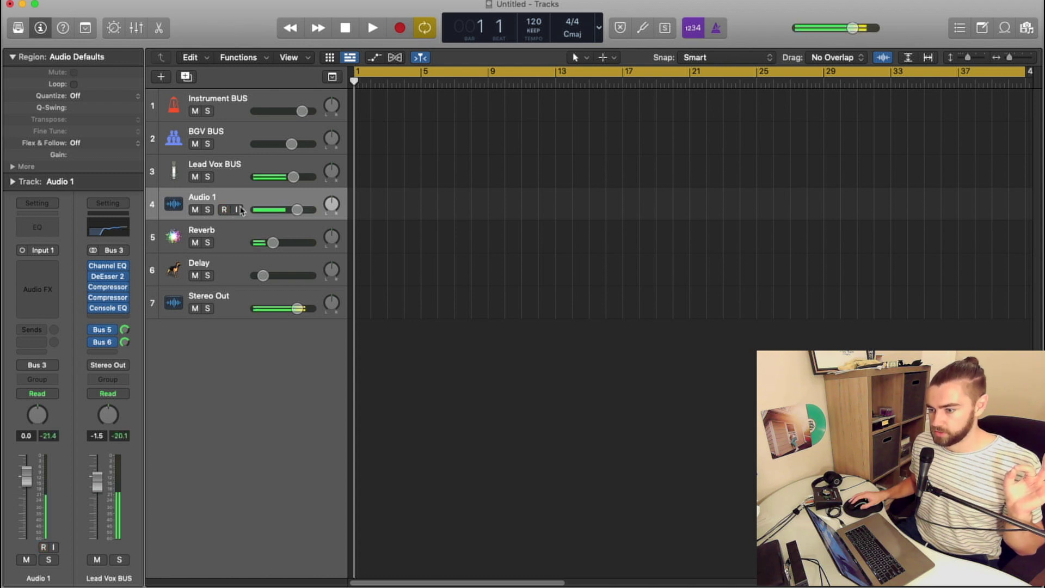
left_click_drag(221, 202, 215, 169)
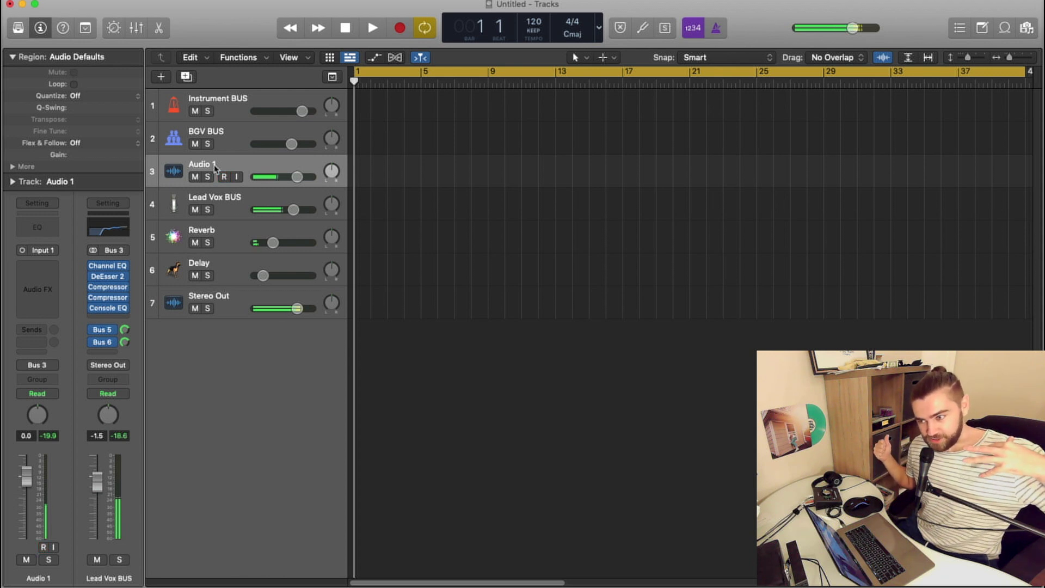
Toggle record-enable on Audio 1, also checking it in the mixer.
key("alt+super+r")
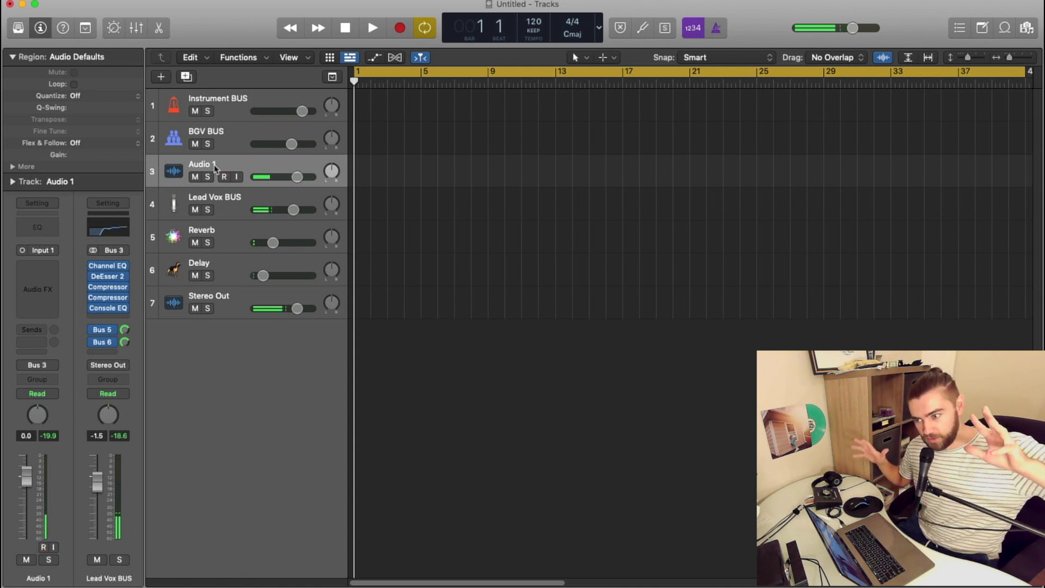
mouse_move(58, 319)
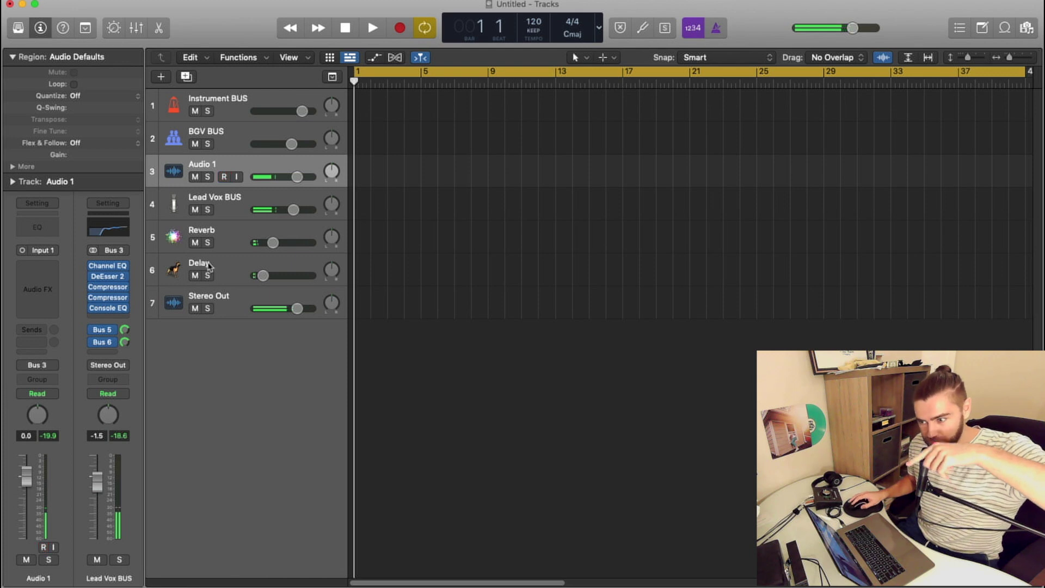
key("x")
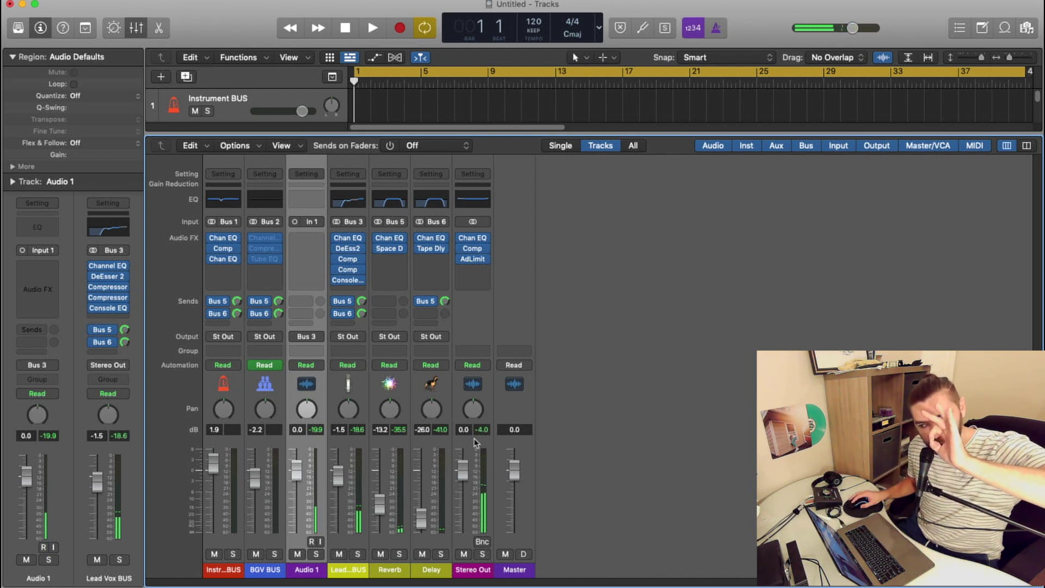
key("r")
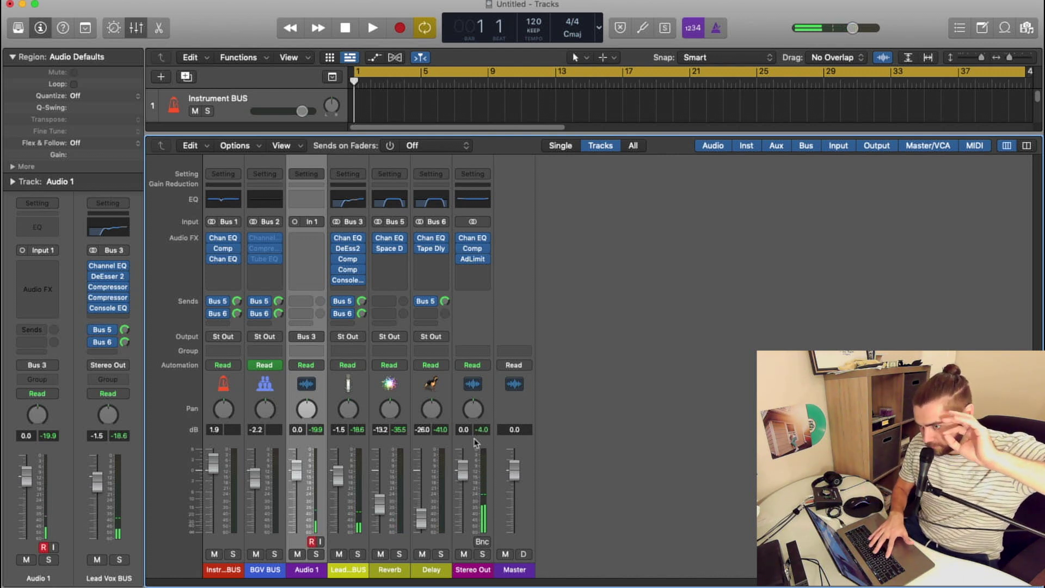
key("x")
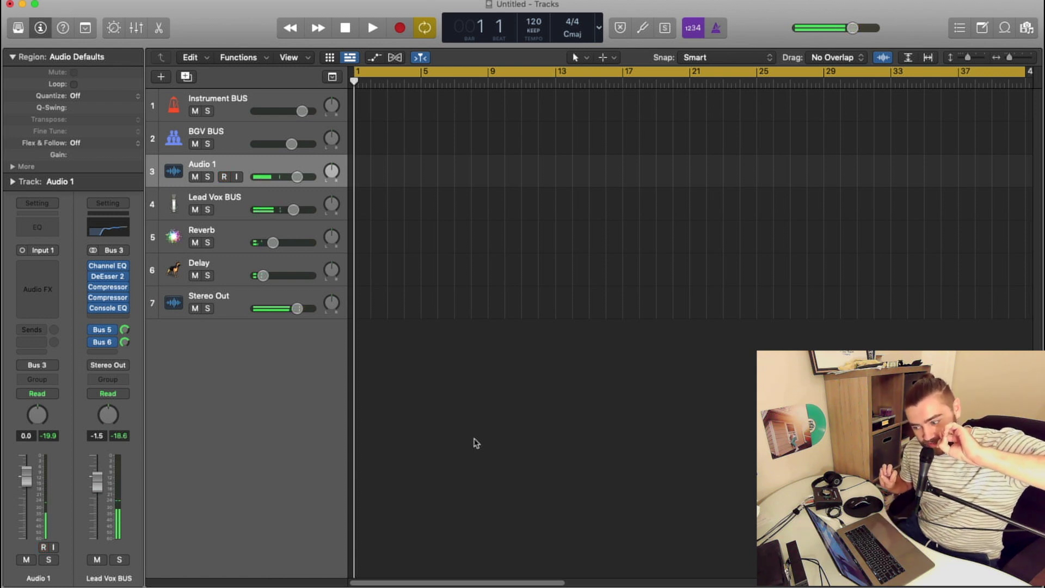
left_click(226, 178)
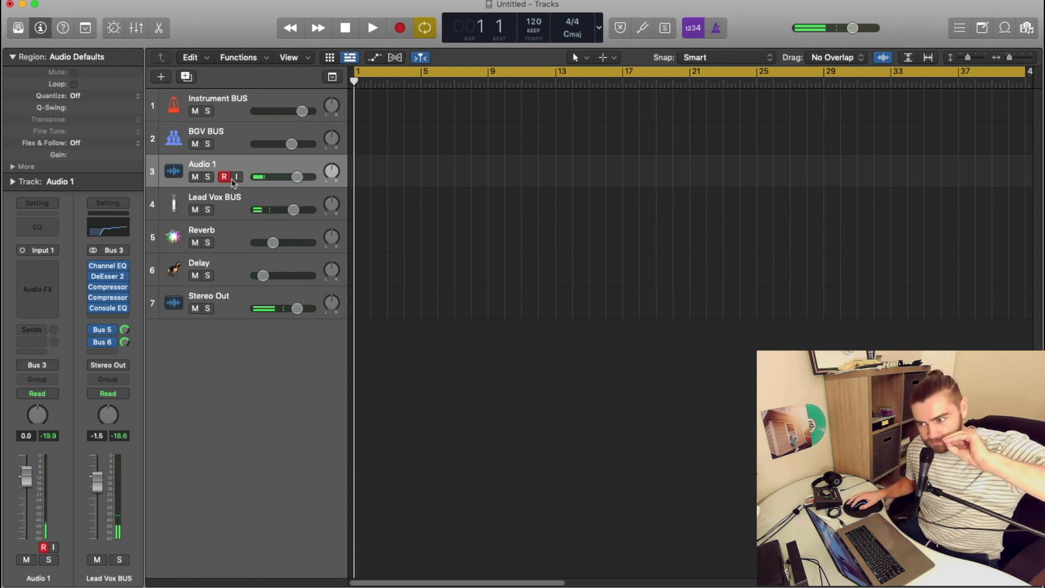
left_click(225, 177)
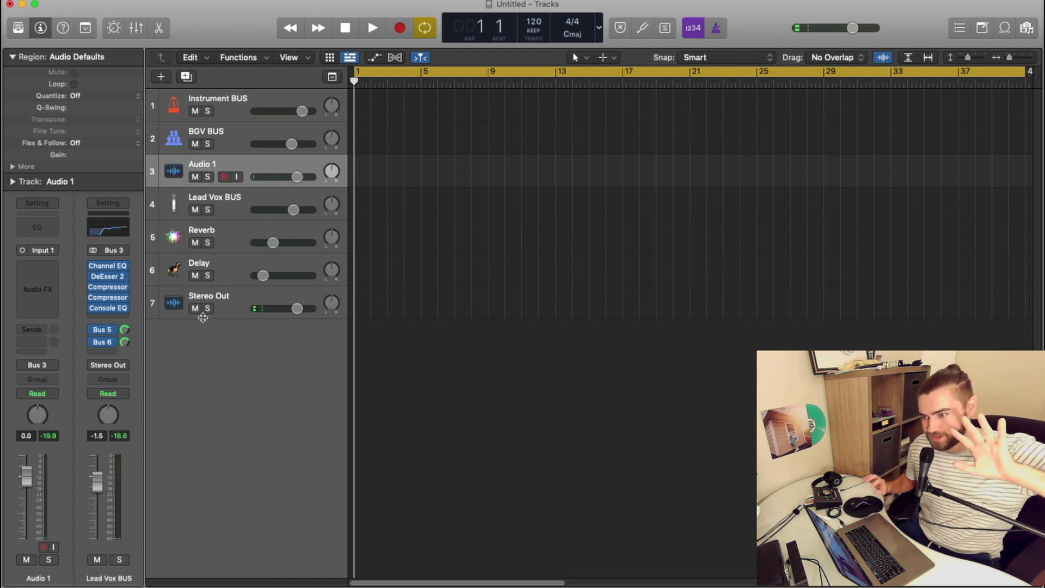